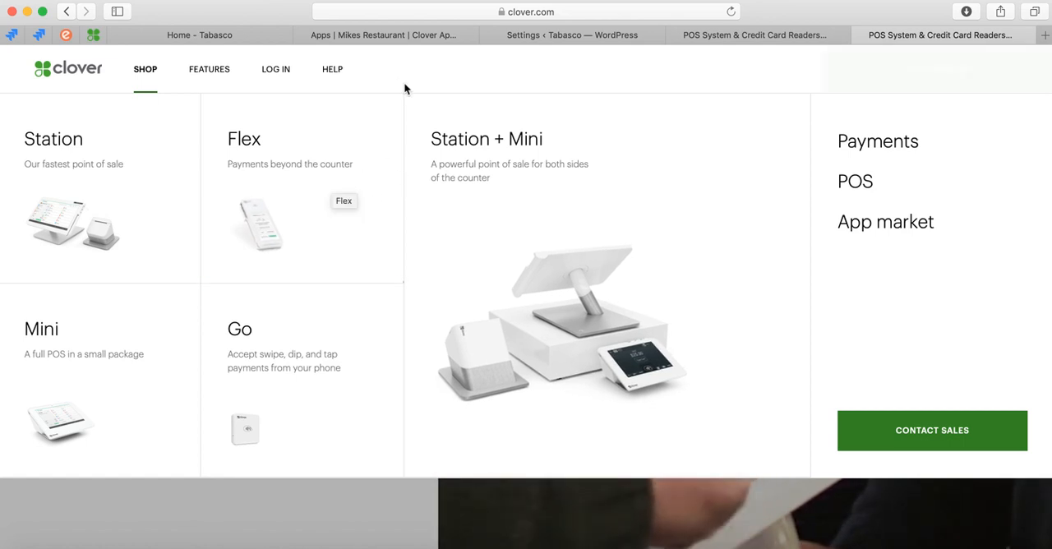
# Switch to the Clover merchant dashboard and view the businesses available in the account.
pyautogui.click(373, 36)
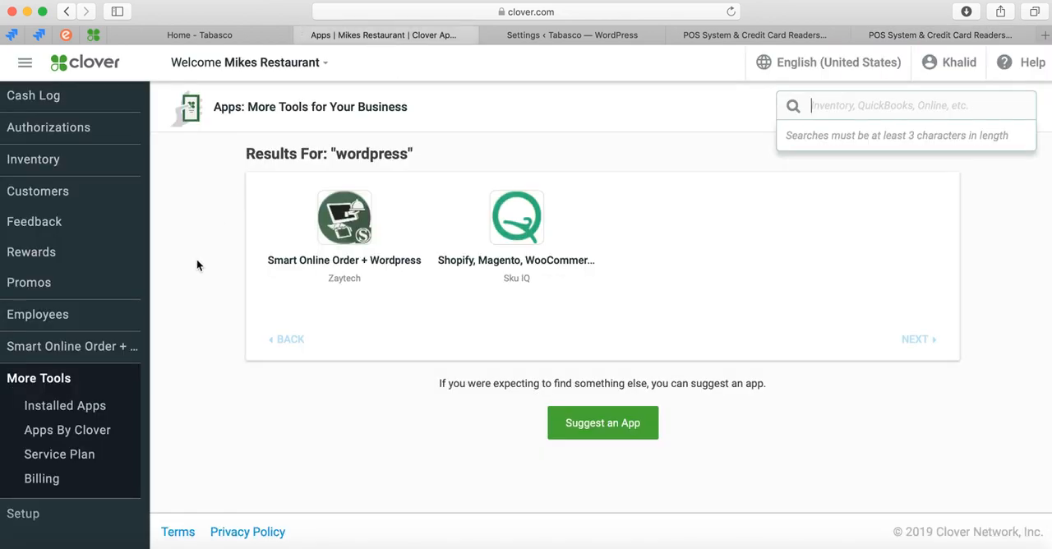
pyautogui.click(199, 288)
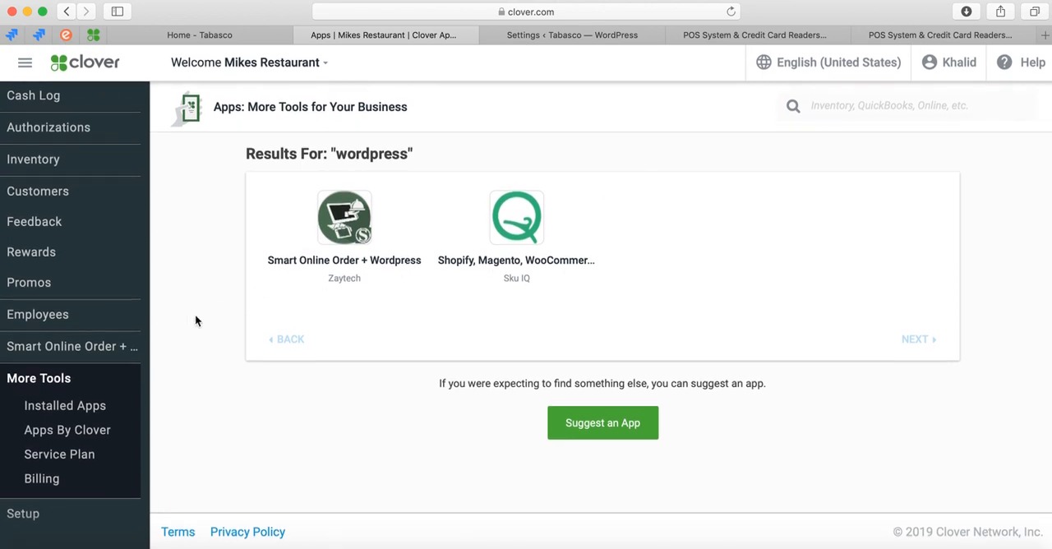
pyautogui.scroll(1, 198, 333)
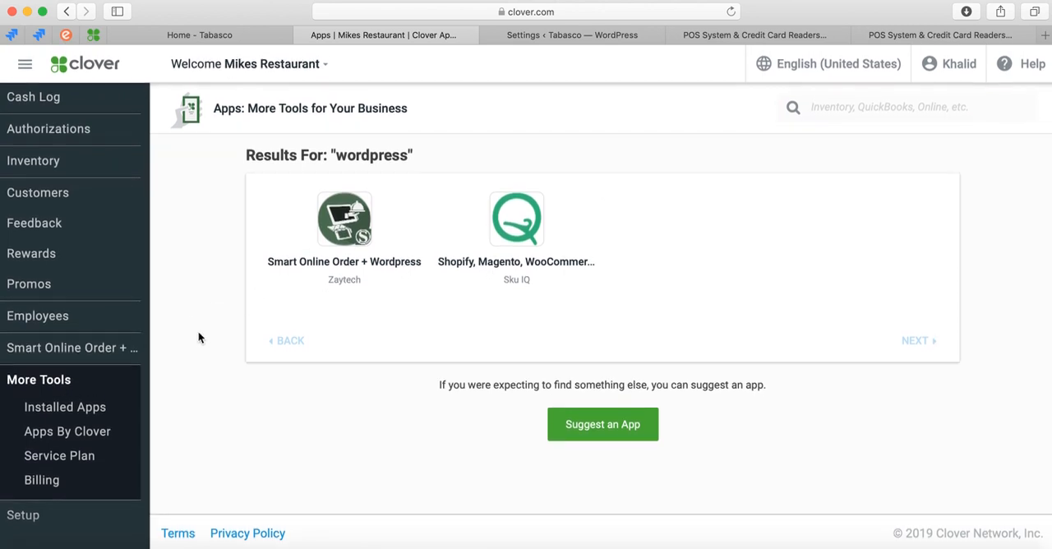
pyautogui.click(324, 65)
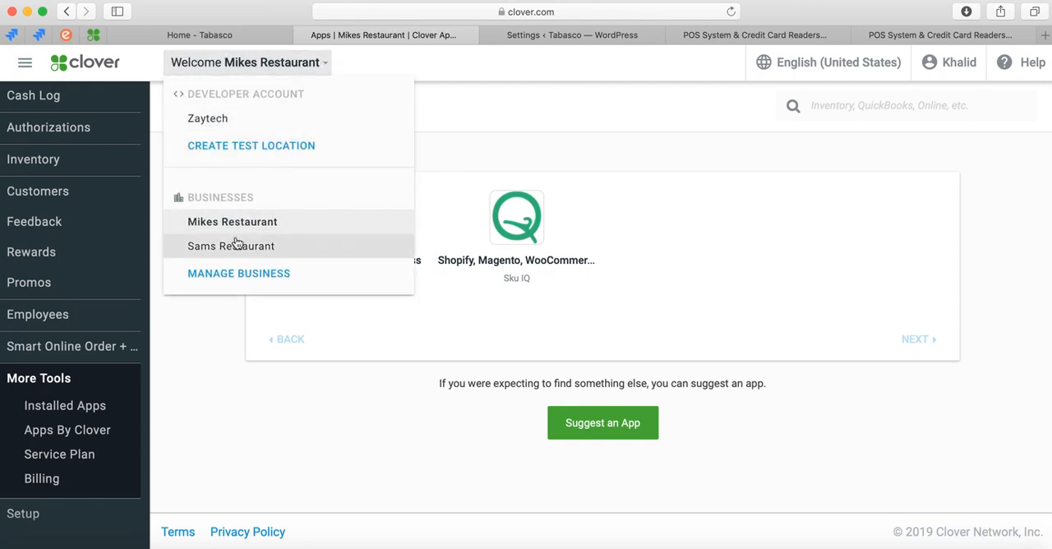
pyautogui.click(211, 359)
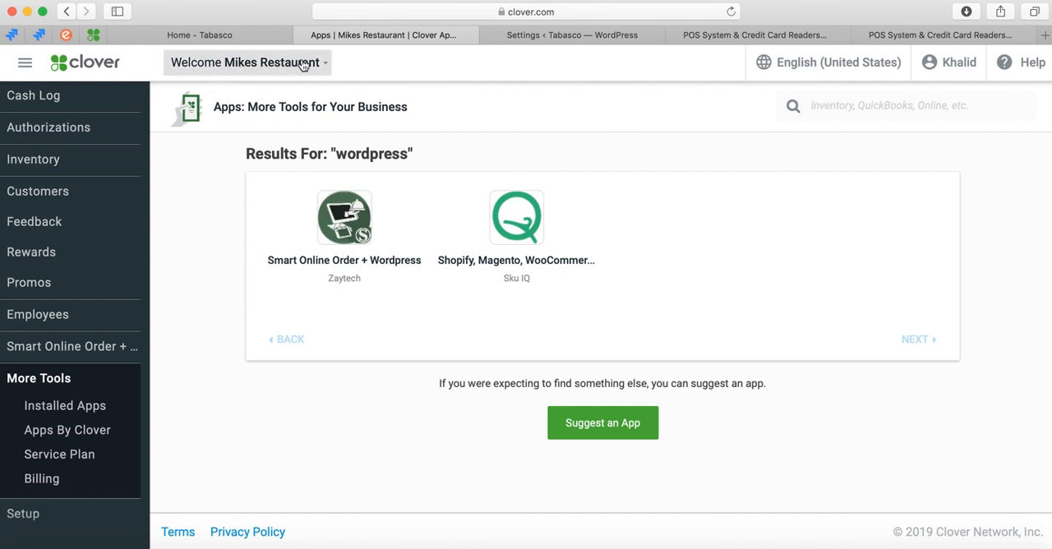
# Open the Business Information page in the merchant's setup.
pyautogui.scroll(4, 77, 283)
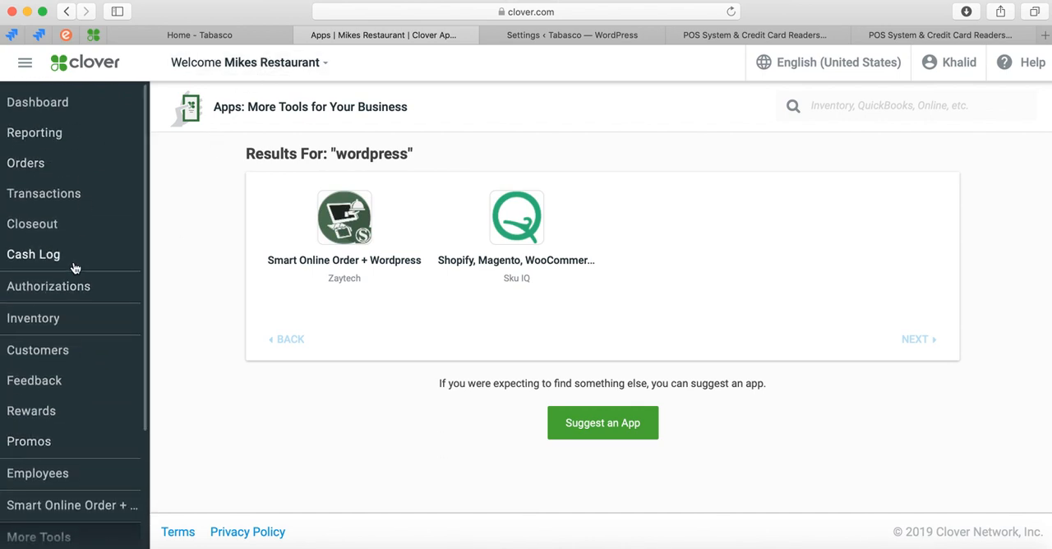
pyautogui.scroll(-4, 65, 312)
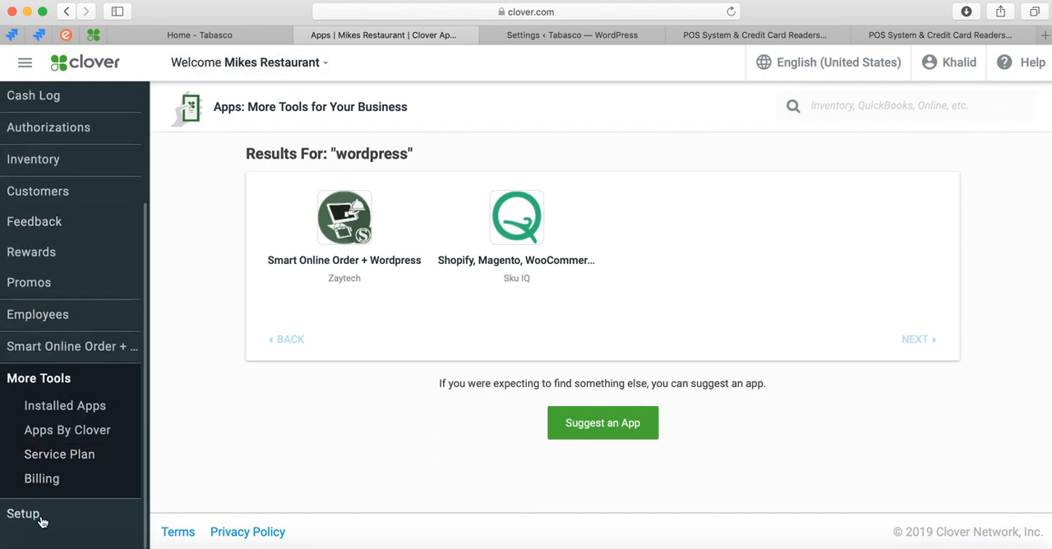
pyautogui.click(43, 521)
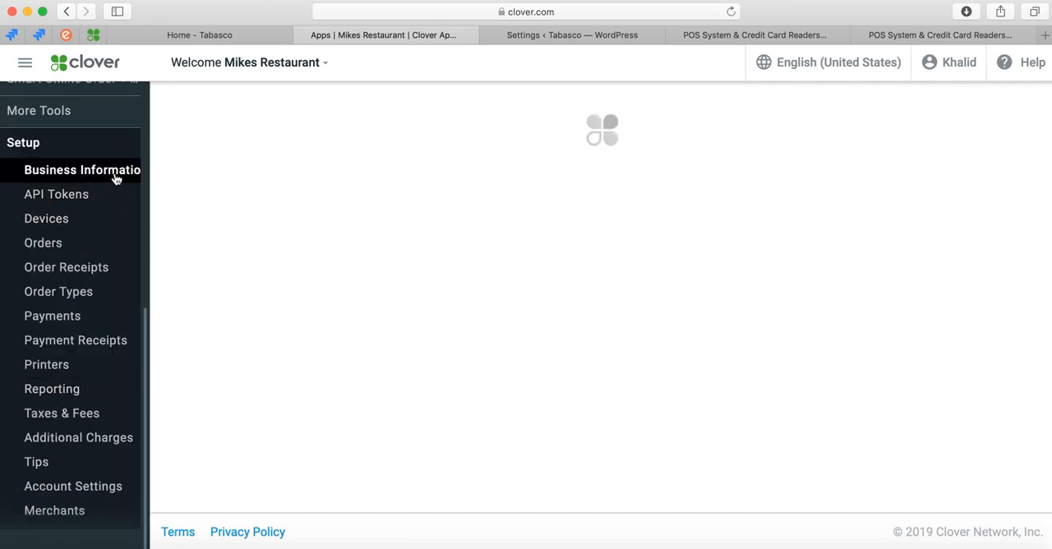
# Examine the business name, address, contact details, timezone, business hours and logo sections of the business information.
pyautogui.scroll(-3, 247, 246)
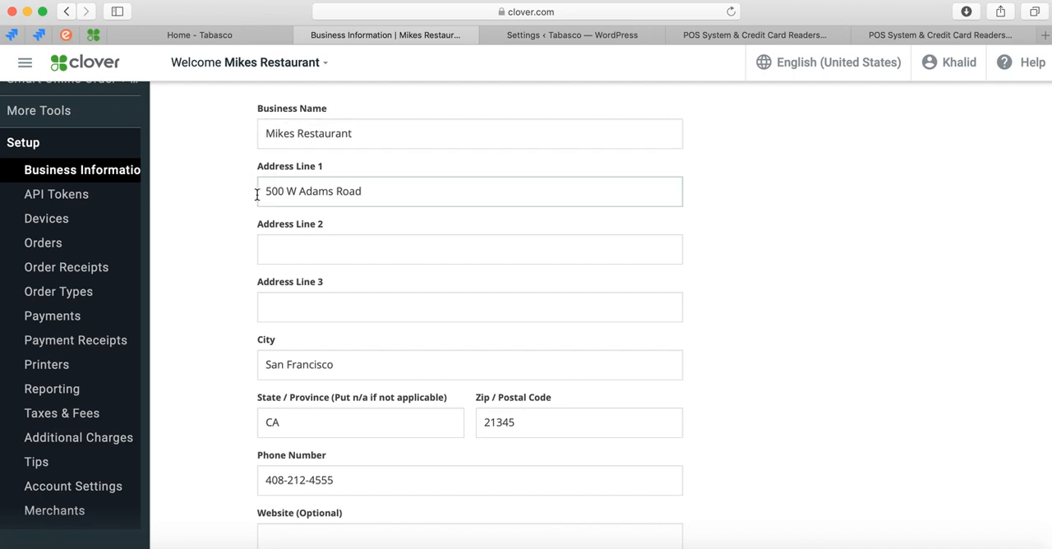
pyautogui.scroll(-2, 249, 278)
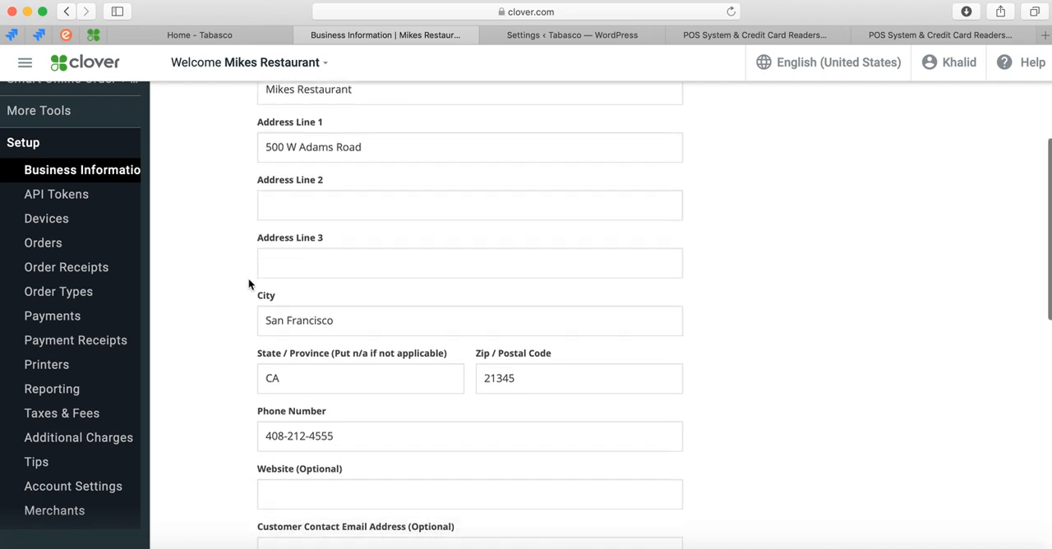
pyautogui.scroll(1, 248, 278)
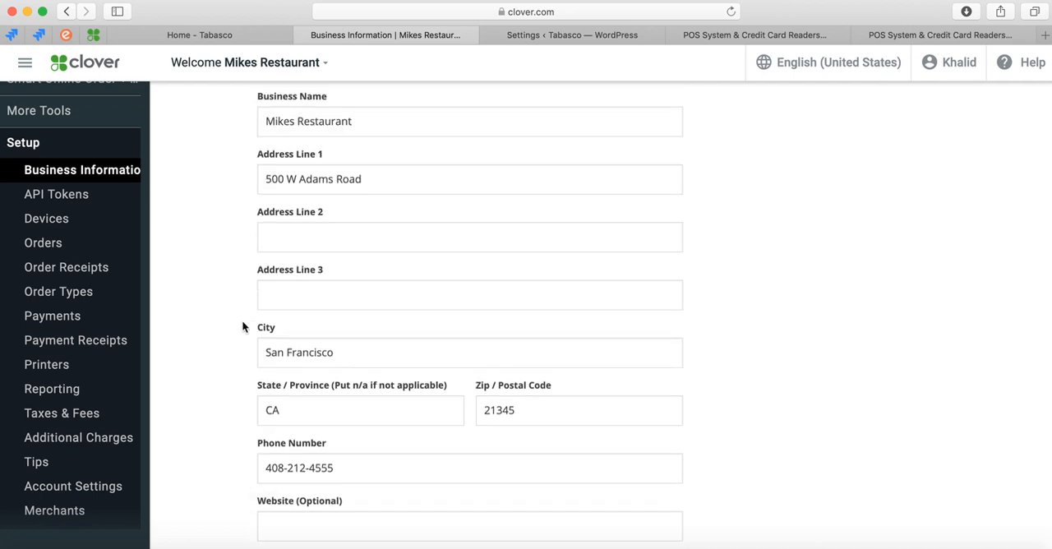
pyautogui.scroll(-2, 244, 326)
pyautogui.scroll(2, 243, 326)
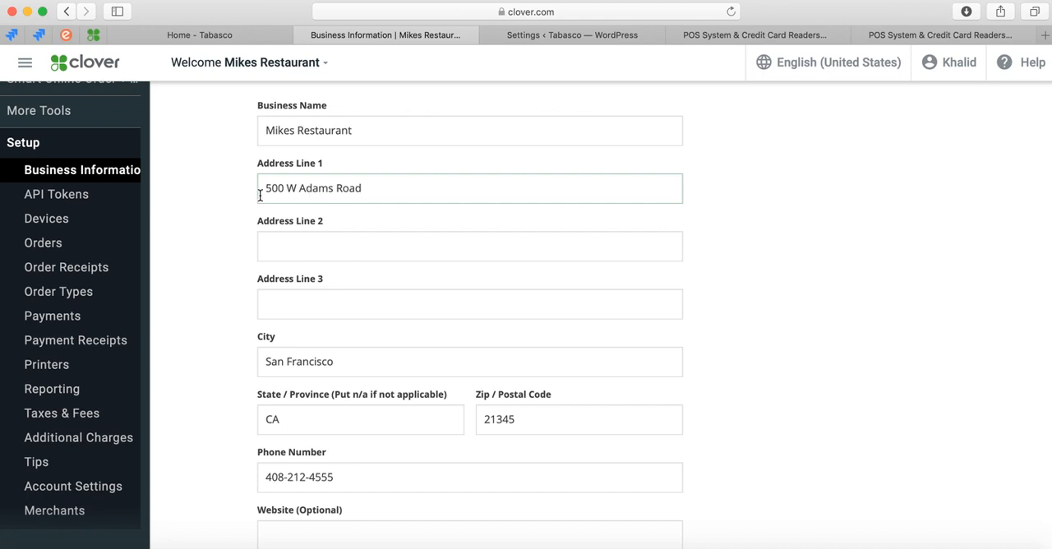
pyautogui.scroll(2, 246, 247)
pyautogui.scroll(-6, 218, 325)
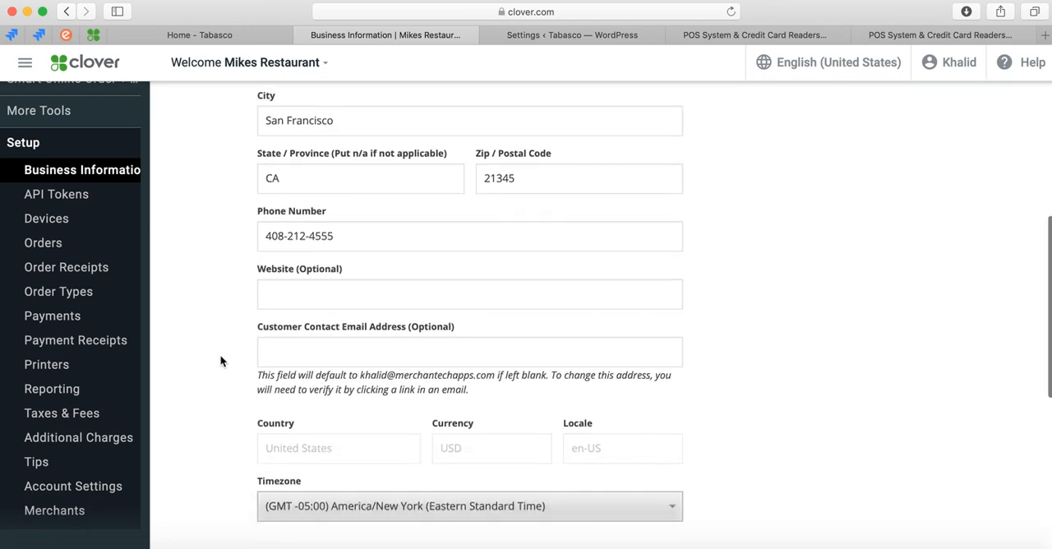
pyautogui.scroll(-3, 219, 412)
pyautogui.scroll(4, 215, 423)
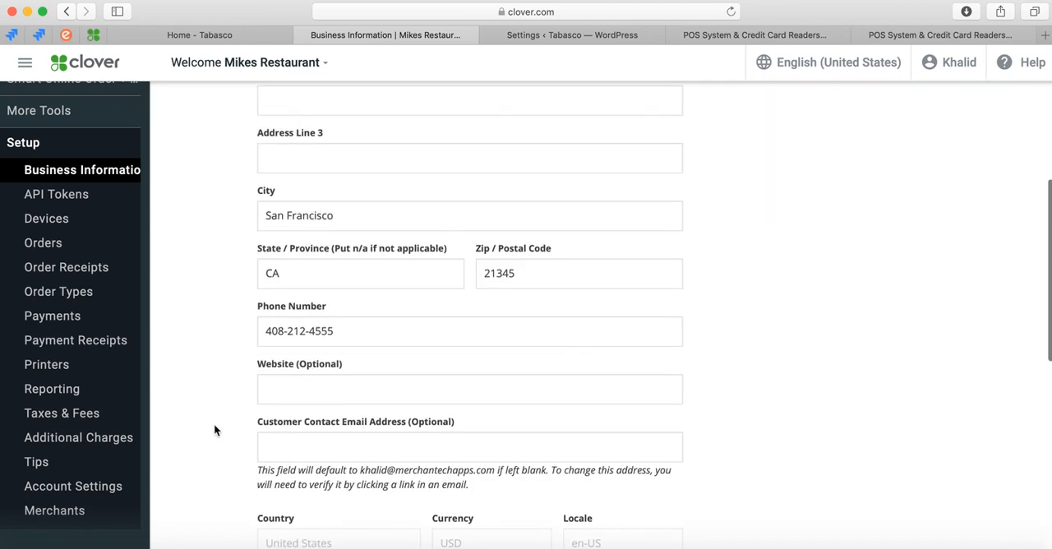
pyautogui.scroll(-5, 215, 427)
pyautogui.scroll(-2, 215, 428)
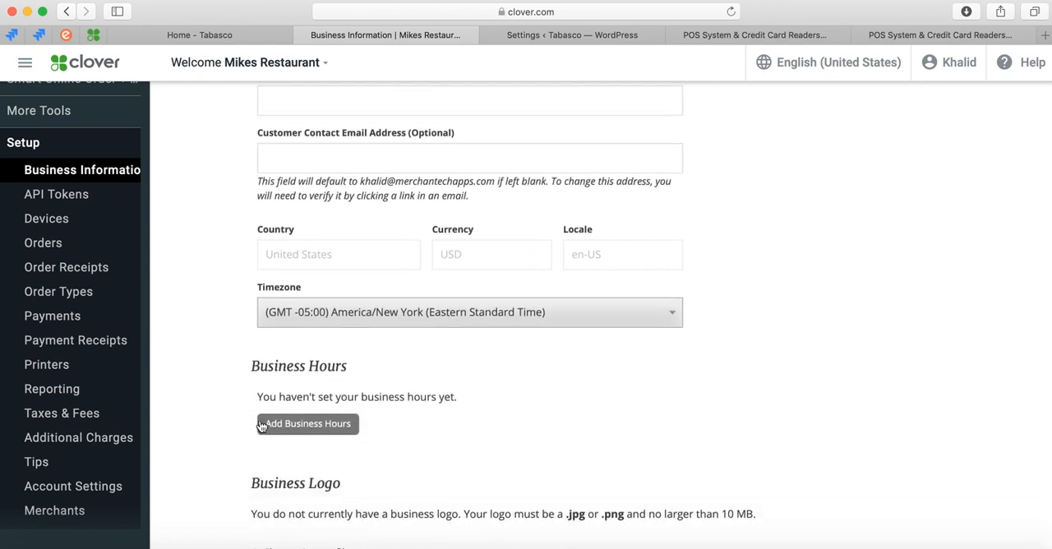
pyautogui.scroll(-1, 240, 416)
pyautogui.scroll(-1, 239, 415)
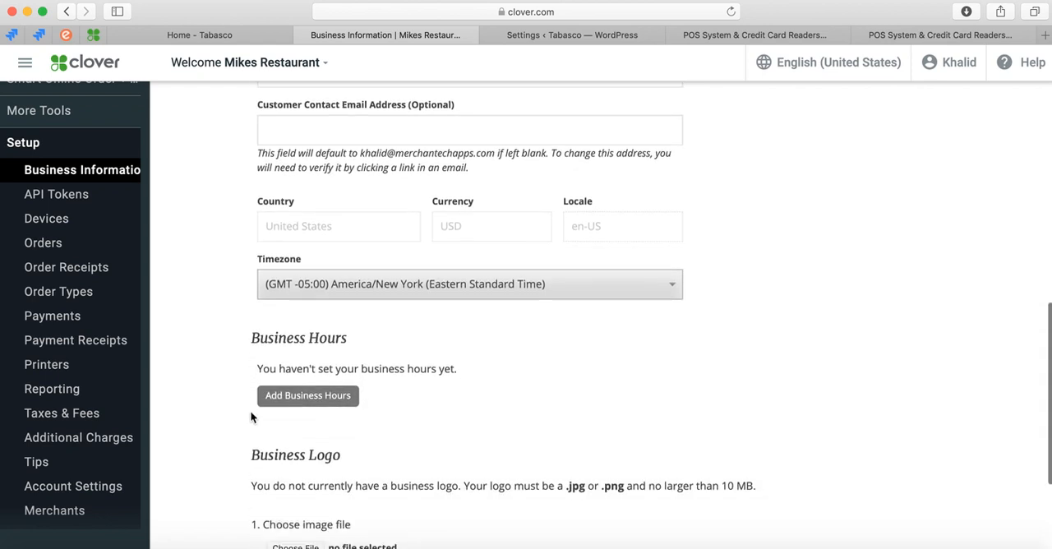
pyautogui.scroll(-1, 201, 416)
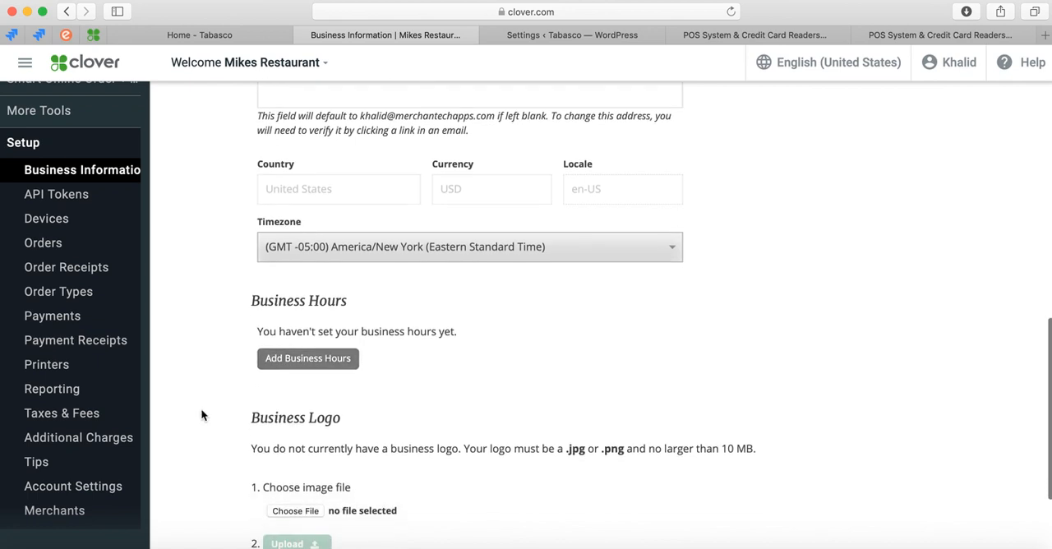
# Add business hours for the restaurant and review the default opening times for each weekday.
pyautogui.click(313, 360)
pyautogui.scroll(-3, 329, 386)
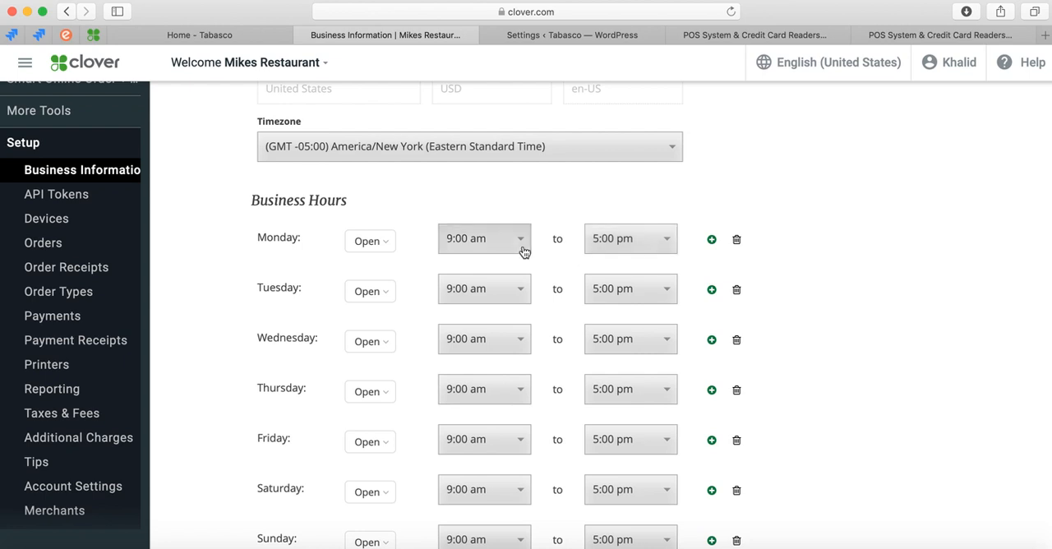
pyautogui.scroll(-2, 549, 388)
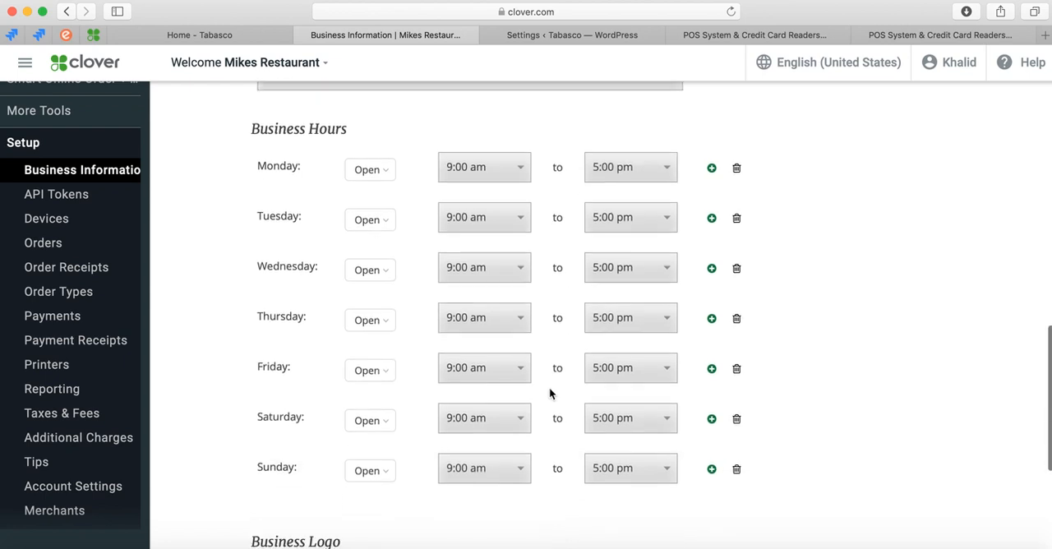
pyautogui.scroll(1, 549, 388)
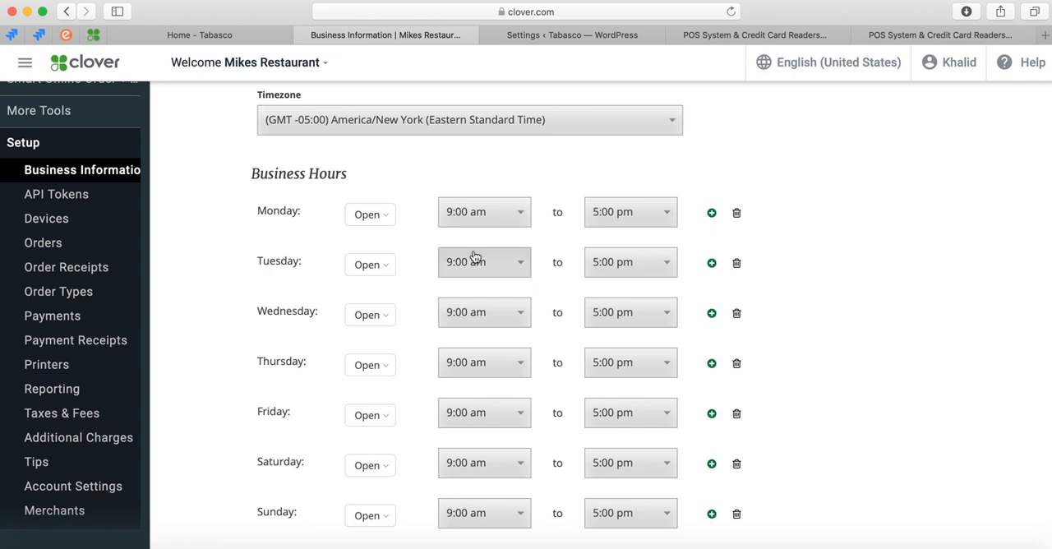
pyautogui.scroll(-1, 562, 386)
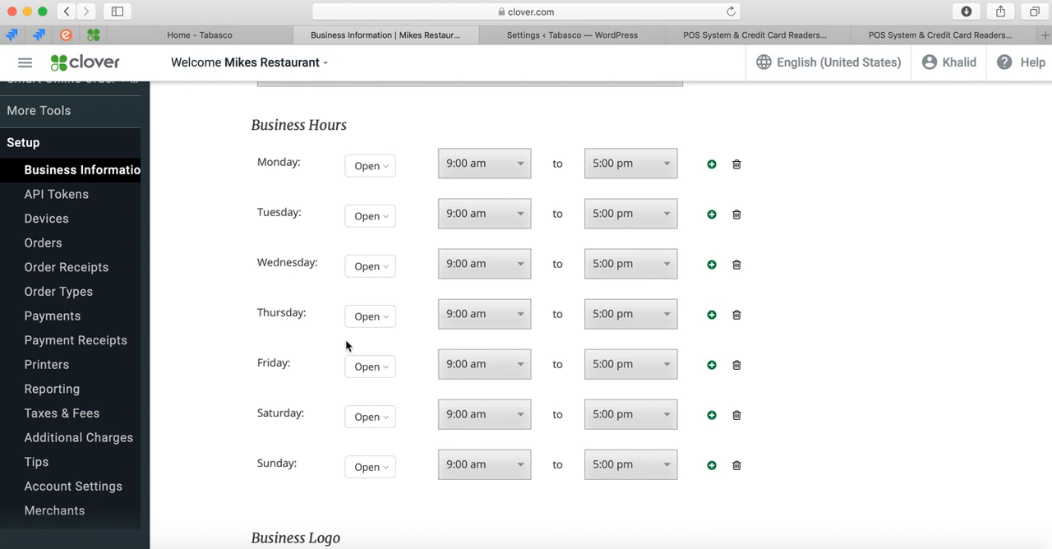
# Set Friday's business hours to Closed, and switch the day back to Open.
pyautogui.click(390, 367)
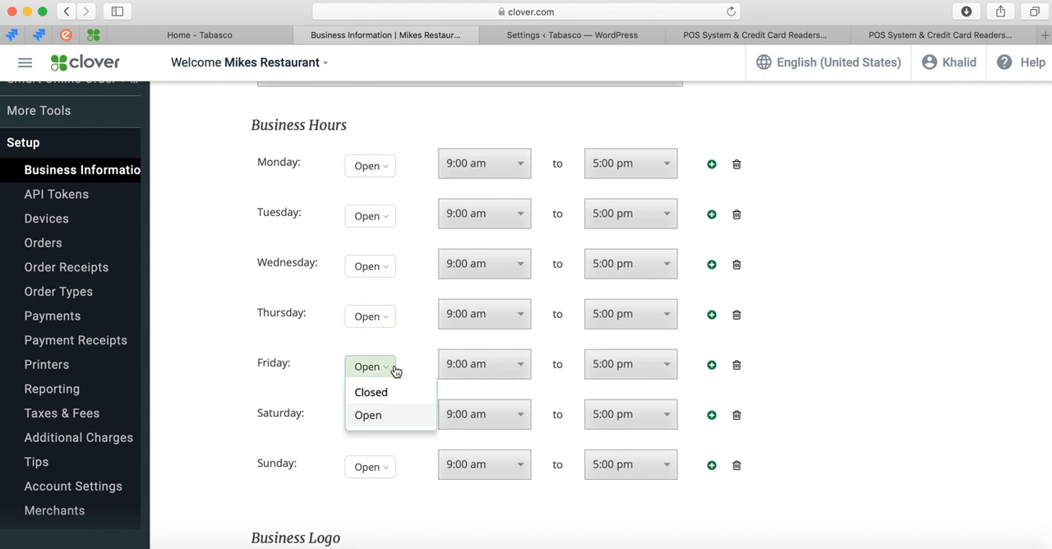
pyautogui.click(389, 391)
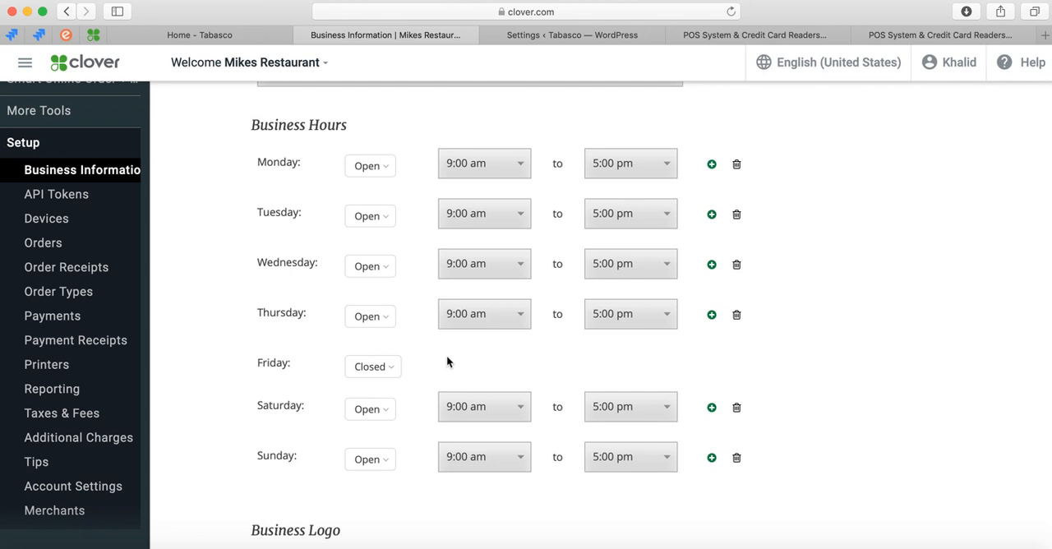
pyautogui.click(400, 368)
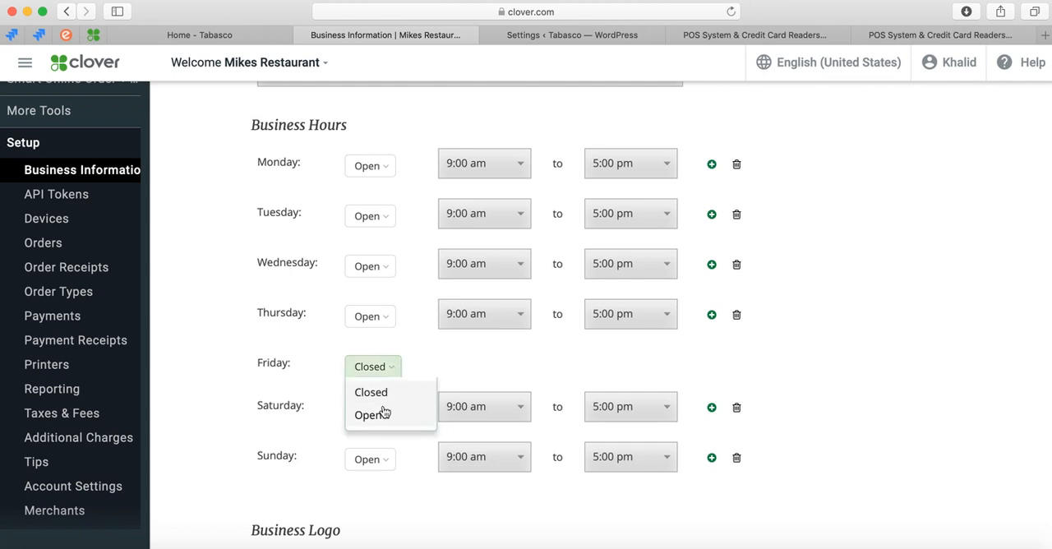
pyautogui.click(384, 413)
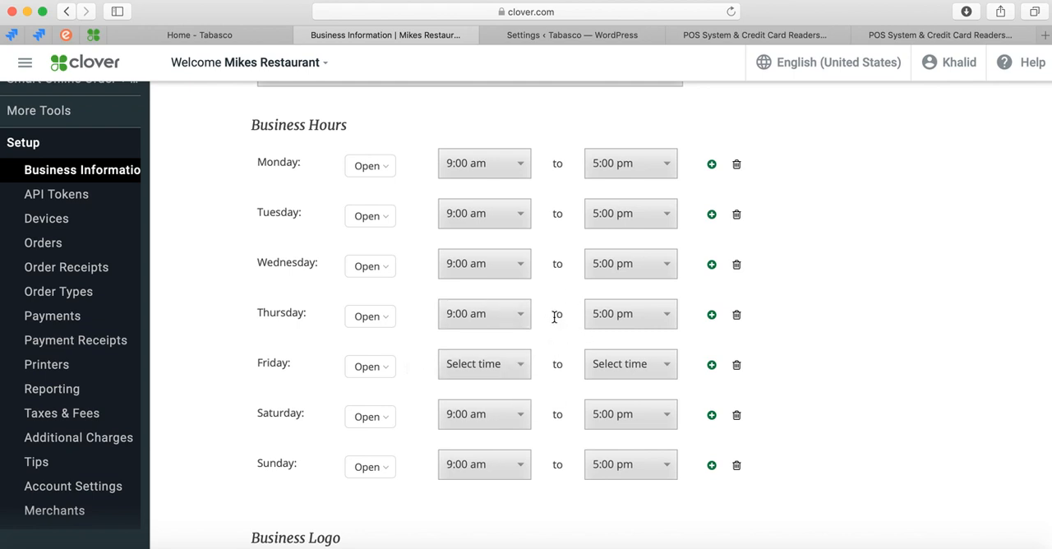
pyautogui.scroll(-2, 320, 376)
pyautogui.scroll(5, 319, 376)
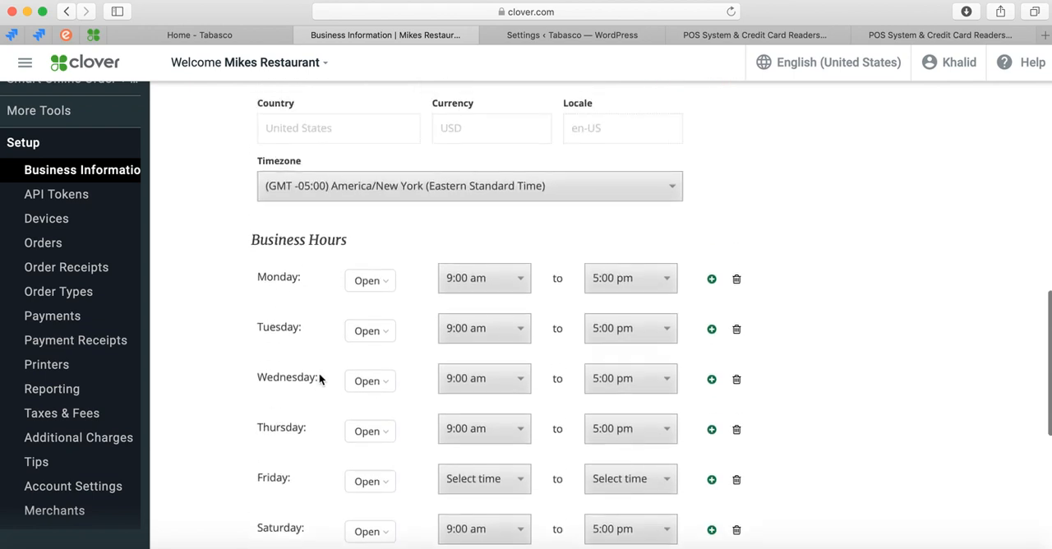
pyautogui.scroll(3, 223, 404)
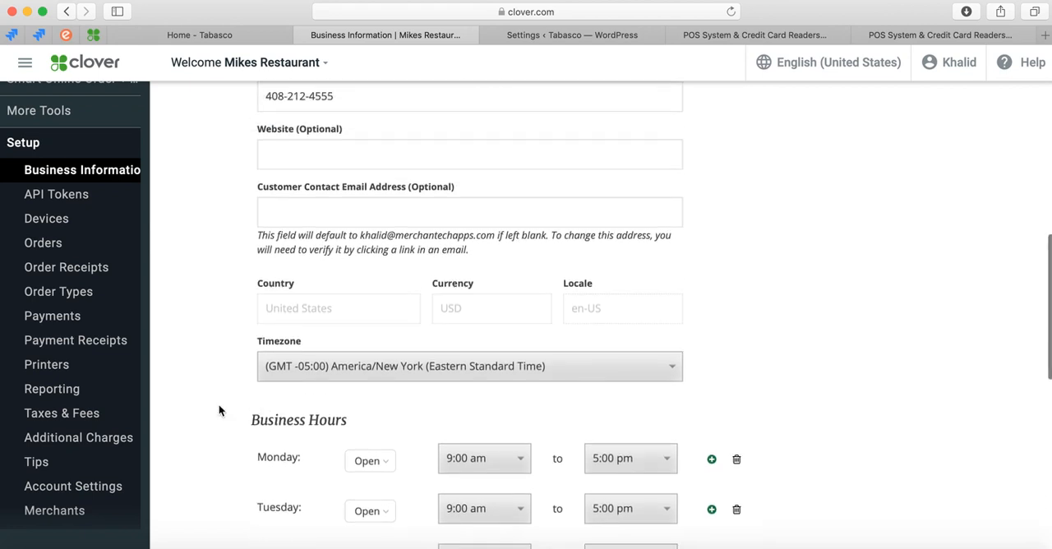
pyautogui.scroll(-2, 218, 404)
pyautogui.scroll(-1, 218, 404)
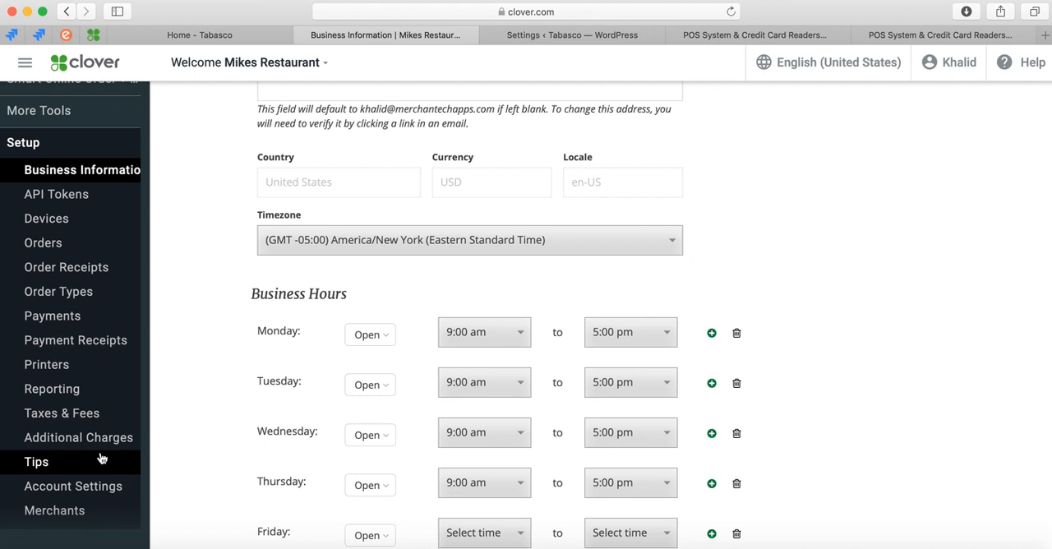
# Open the Clover app market under More Tools and search it for "smart online order".
pyautogui.scroll(5, 87, 400)
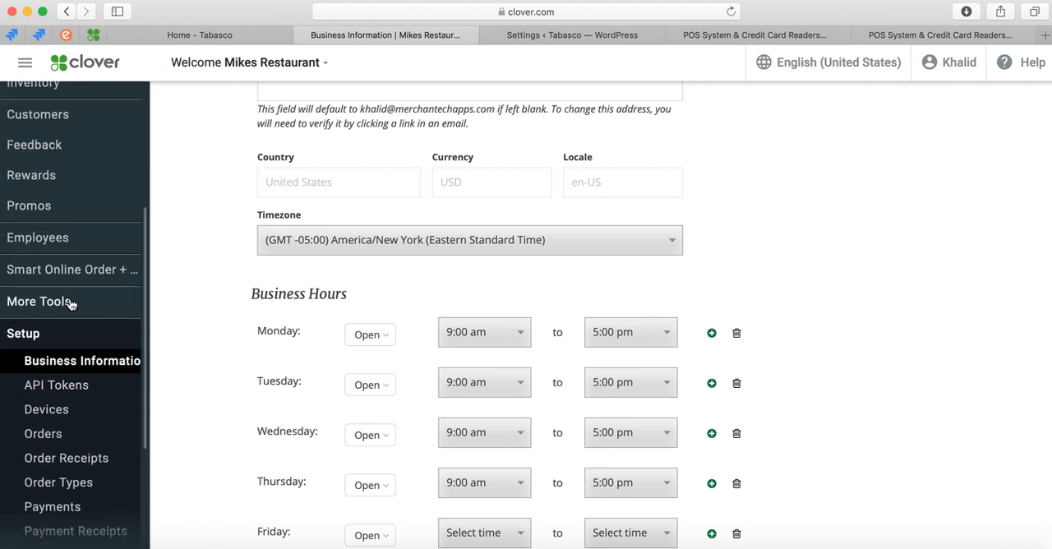
pyautogui.click(71, 302)
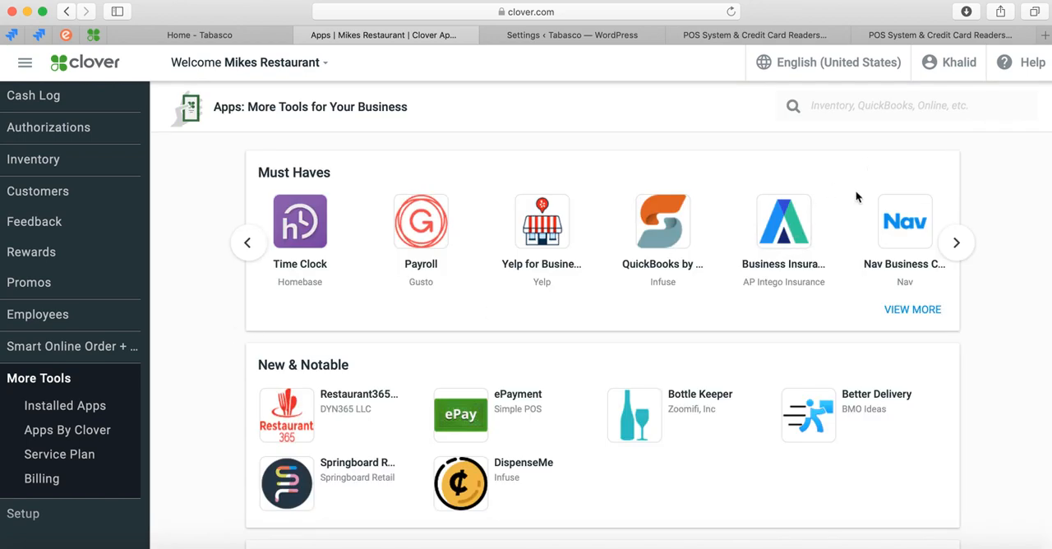
pyautogui.click(867, 104)
pyautogui.write('smart online order')
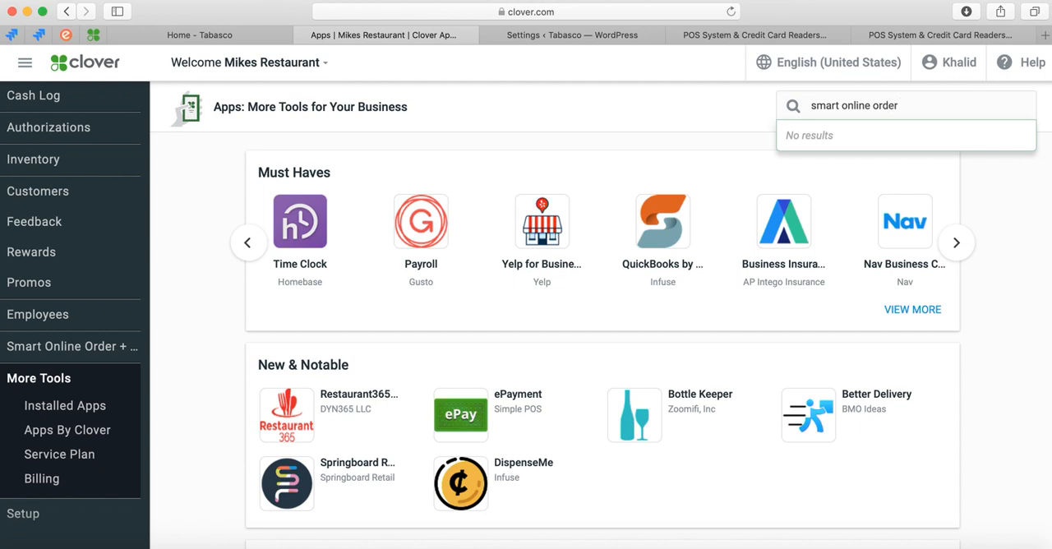
pyautogui.press('Return')
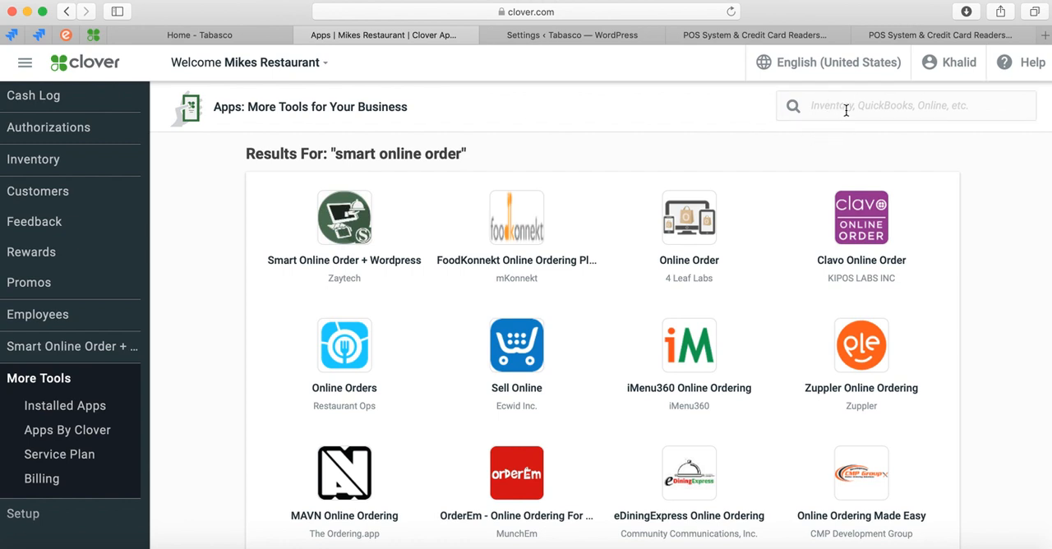
# Open the Smart Online Order + Wordpress app's page and look through its benefits.
pyautogui.click(333, 263)
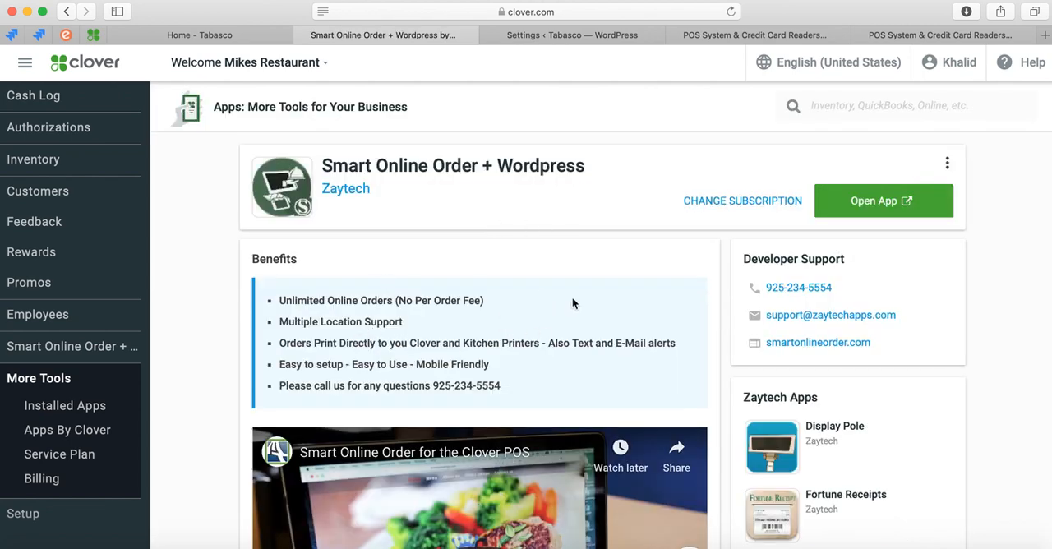
pyautogui.scroll(-1, 573, 304)
pyautogui.scroll(1, 573, 322)
# Launch the installed Smart Online Order app and copy the merchant's API key.
pyautogui.click(91, 351)
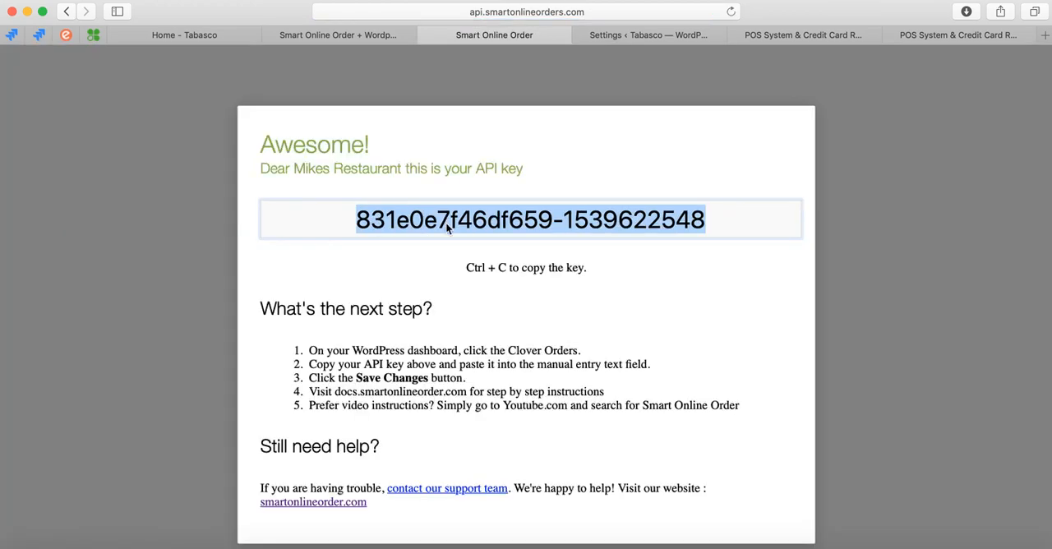
pyautogui.rightClick(446, 222)
pyautogui.click(457, 282)
# Switch to the Tabasco restaurant website's home page.
pyautogui.click(215, 39)
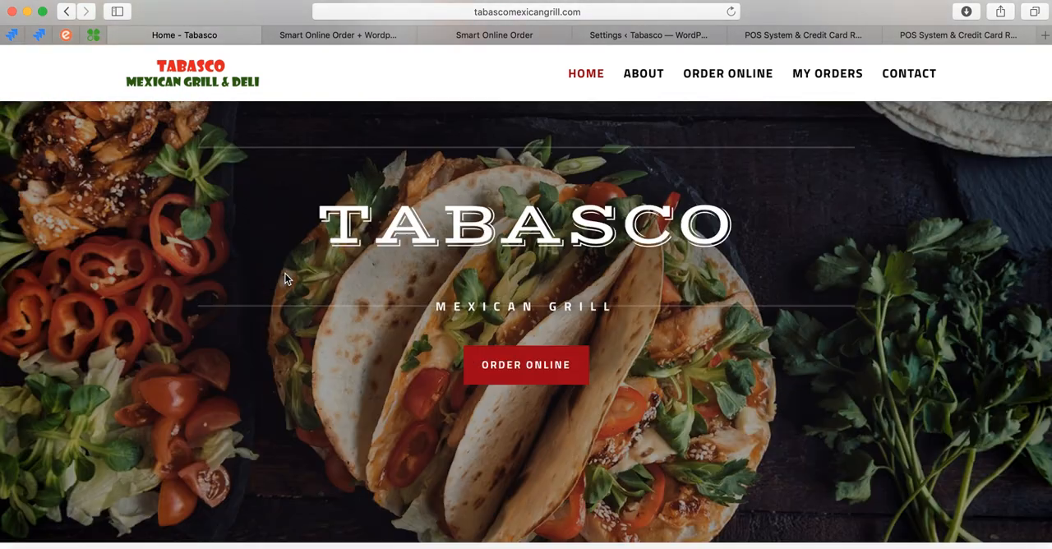
# Enter the restaurant site's WordPress admin address, tabascomexicangrill.com/wp-admin, without loading it.
pyautogui.scroll(3, 286, 280)
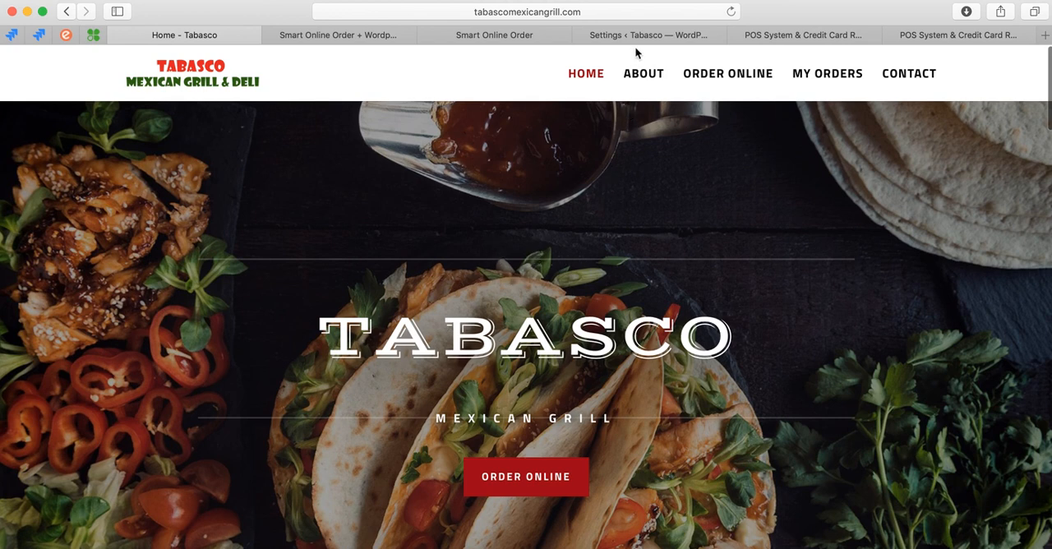
pyautogui.click(608, 13)
pyautogui.click(587, 14)
pyautogui.write('w')
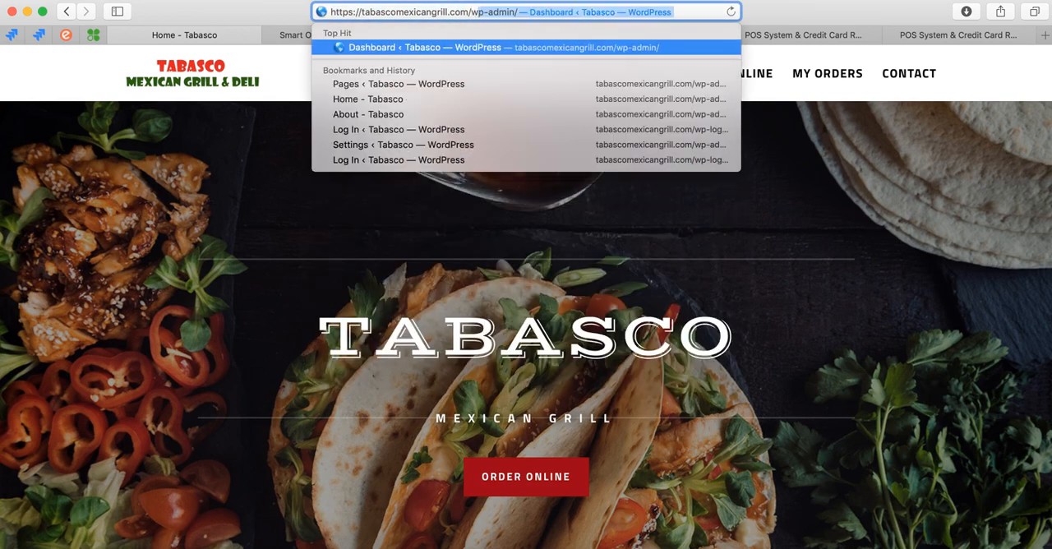
pyautogui.write('p')
pyautogui.press('BackSpace')
pyautogui.press('BackSpace')
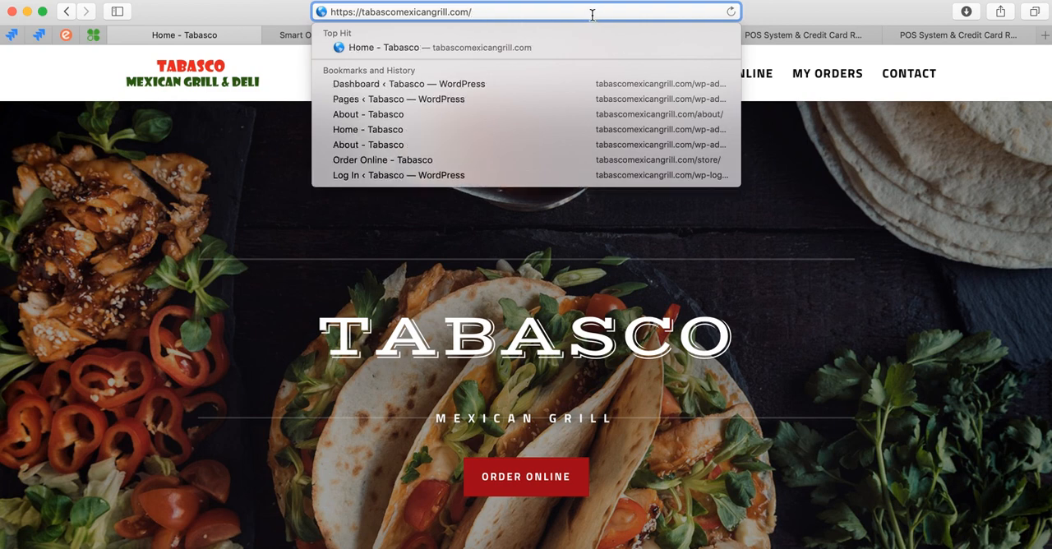
pyautogui.write('admi')
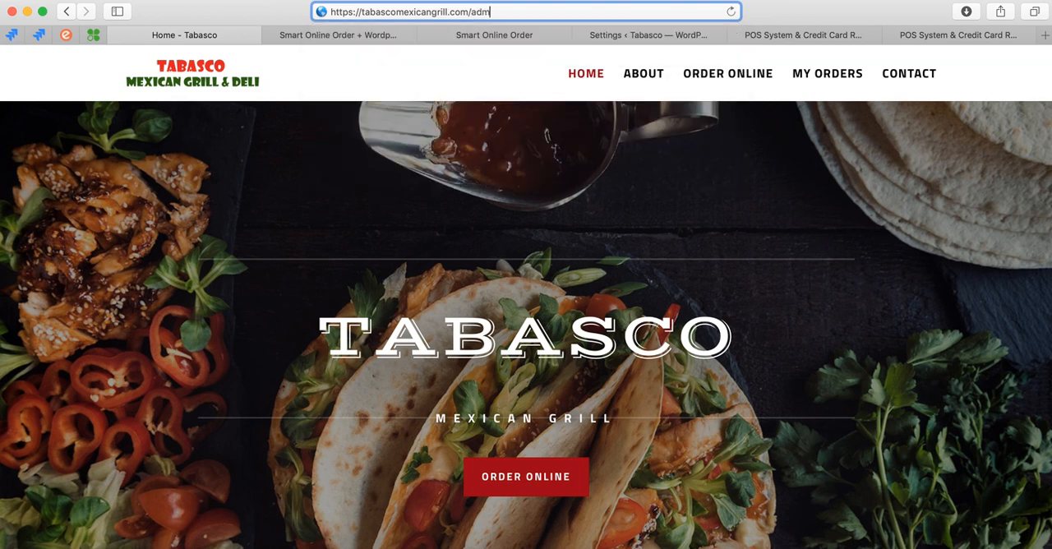
pyautogui.press('BackSpace')
pyautogui.press('BackSpace')
pyautogui.press('BackSpace')
pyautogui.write('wp')
pyautogui.press('BackSpace')
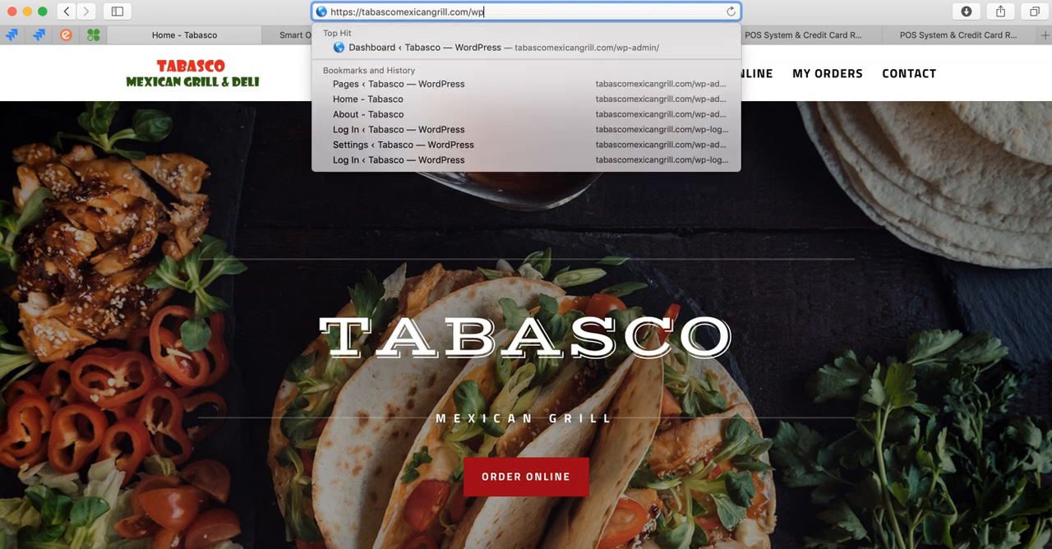
pyautogui.write('-admin')
pyautogui.press('BackSpace')
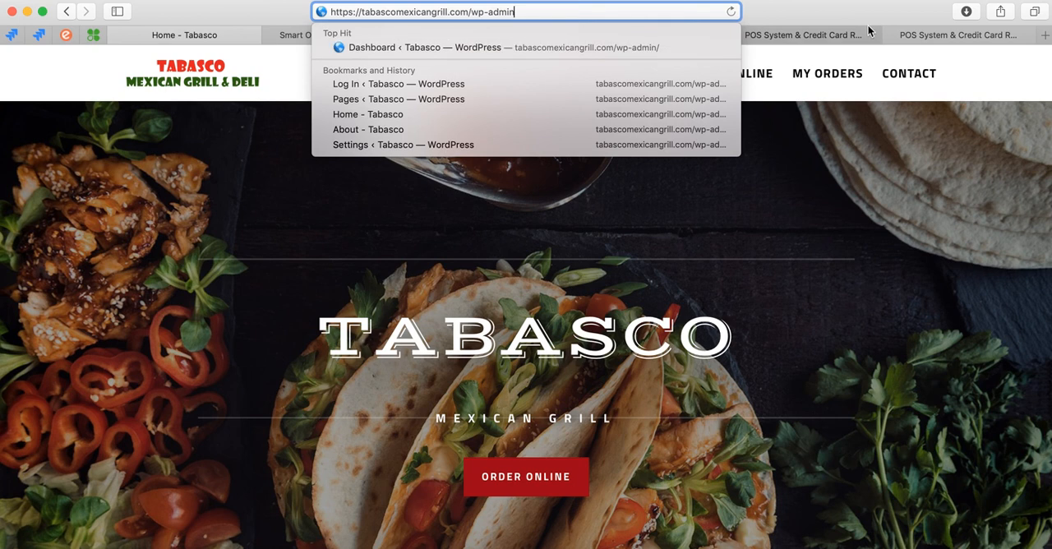
pyautogui.click(343, 309)
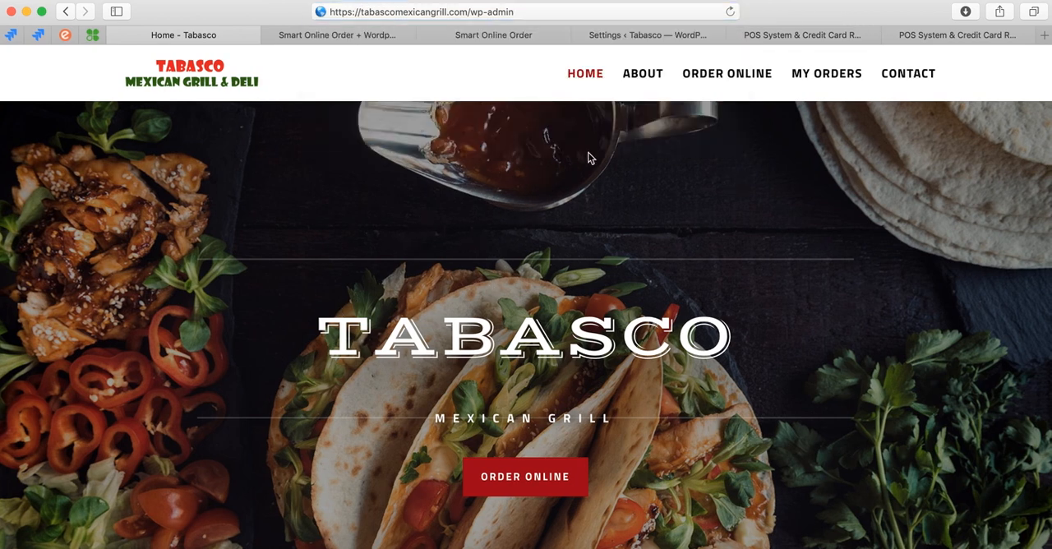
# Dismiss the expired-session login on the site's WordPress Settings page and save the merchant's API key in the Clover Orders key settings.
pyautogui.click(640, 37)
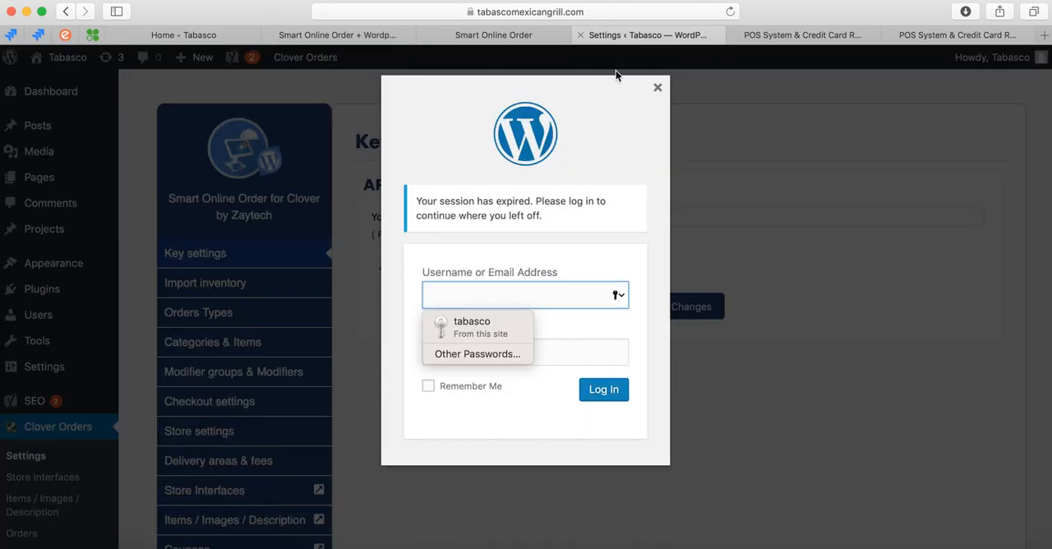
pyautogui.click(658, 87)
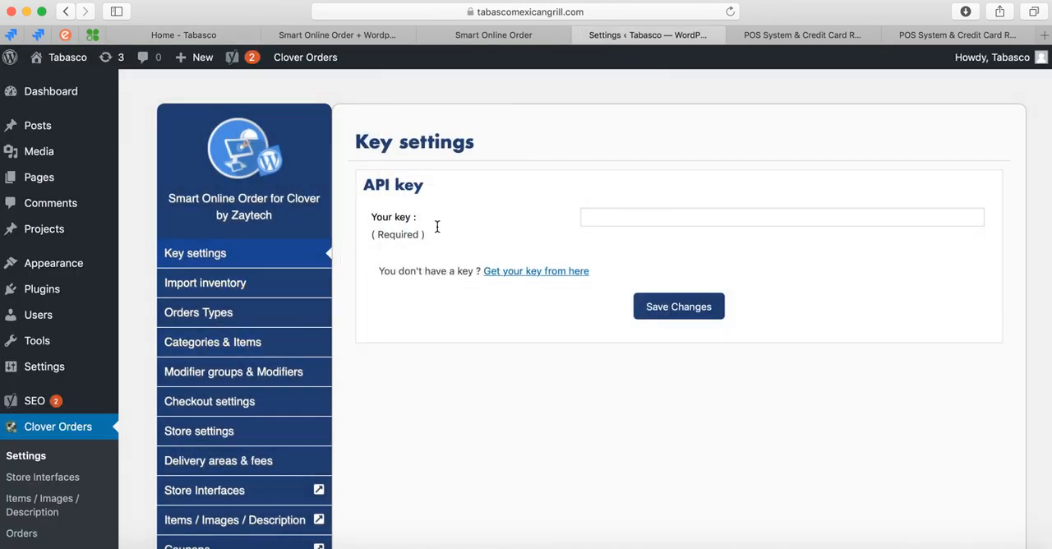
pyautogui.scroll(-2, 430, 348)
pyautogui.scroll(1, 406, 346)
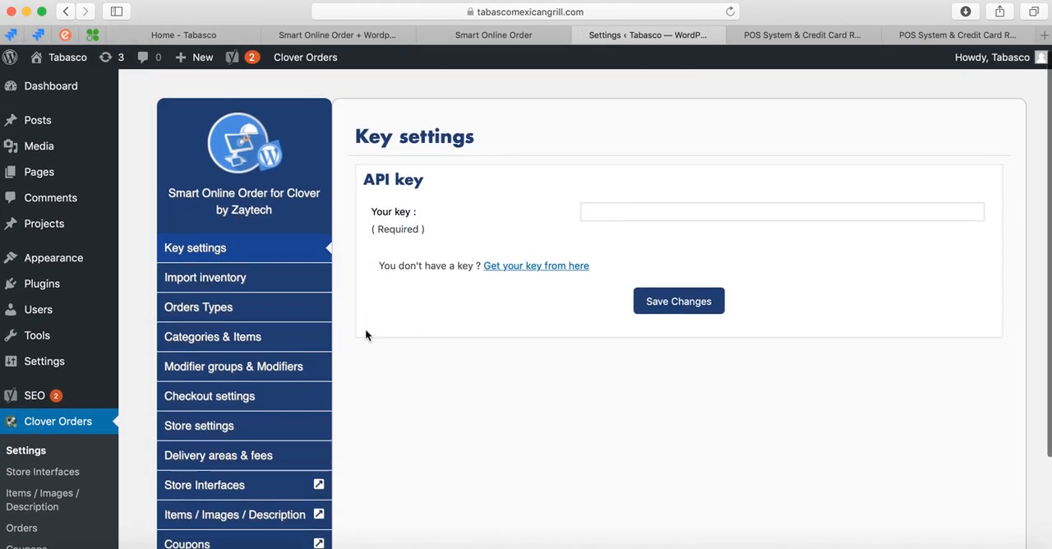
pyautogui.scroll(-3, 364, 331)
pyautogui.scroll(3, 108, 312)
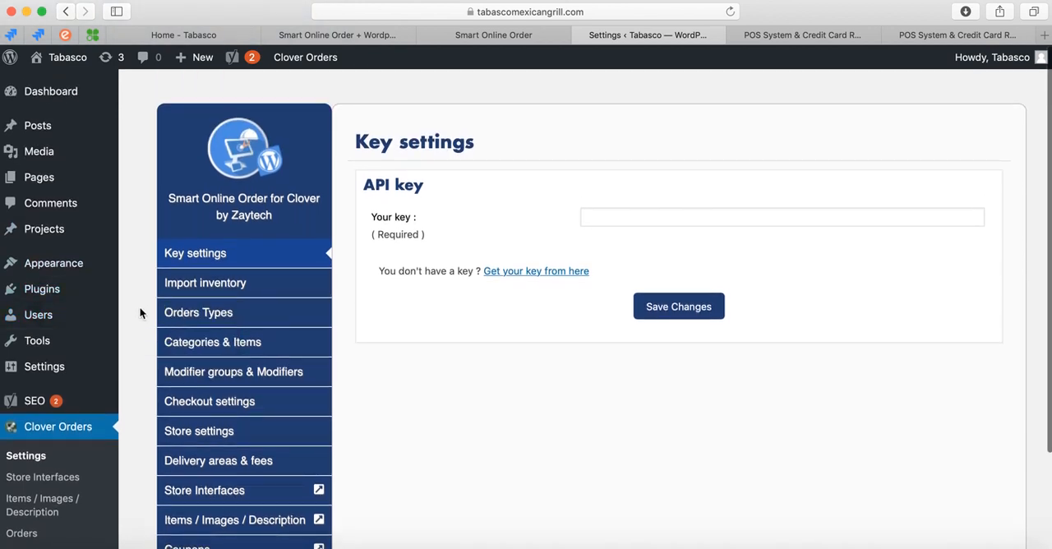
pyautogui.scroll(-4, 134, 411)
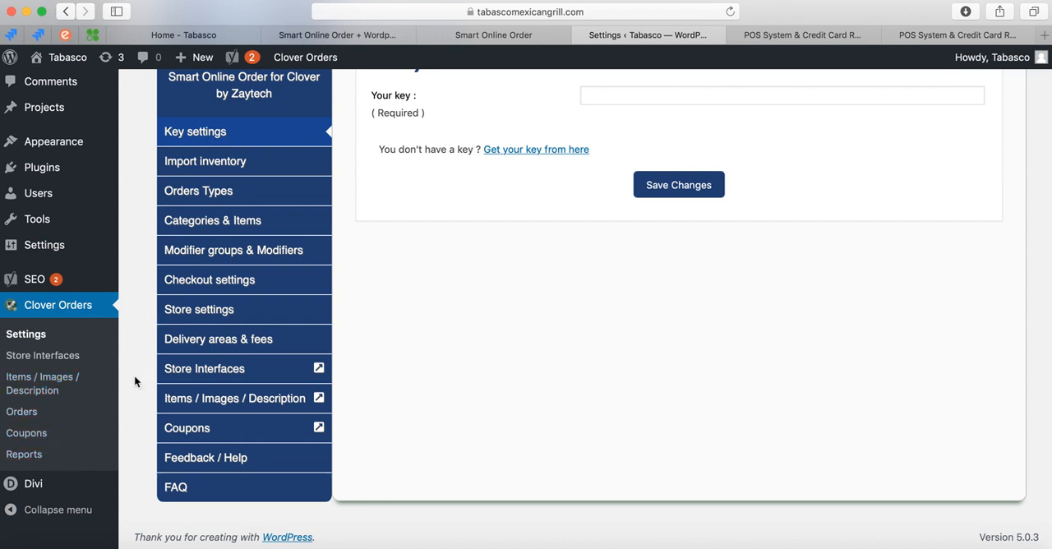
pyautogui.scroll(3, 134, 375)
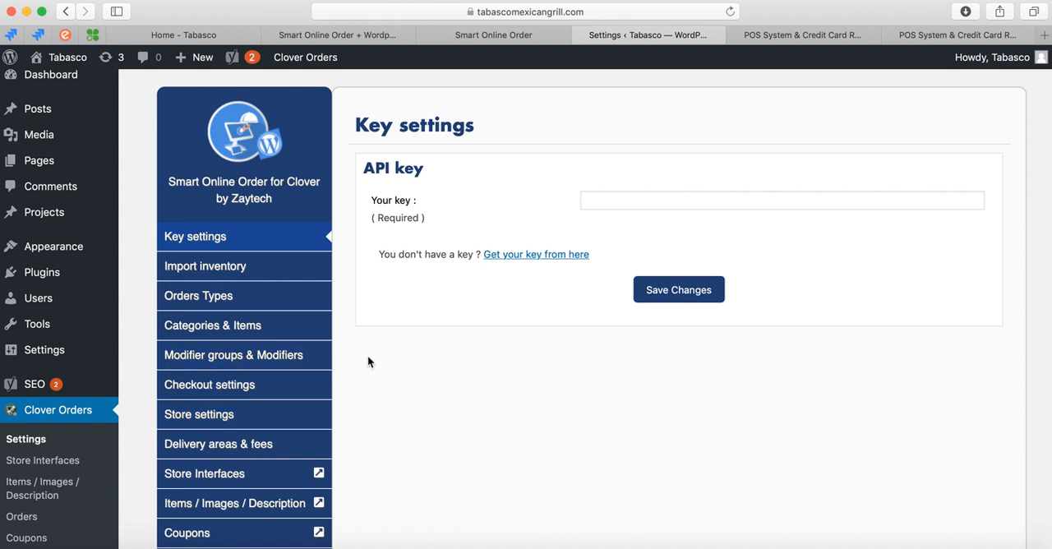
pyautogui.click(622, 199)
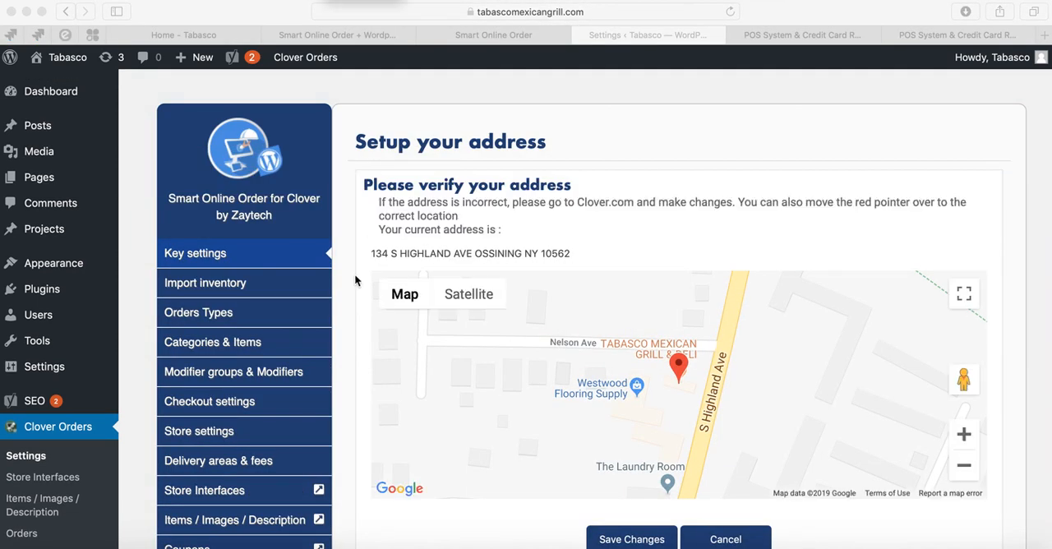
# Check the restaurant's address and its map marker in the address setup and save the changes.
pyautogui.scroll(-1, 354, 288)
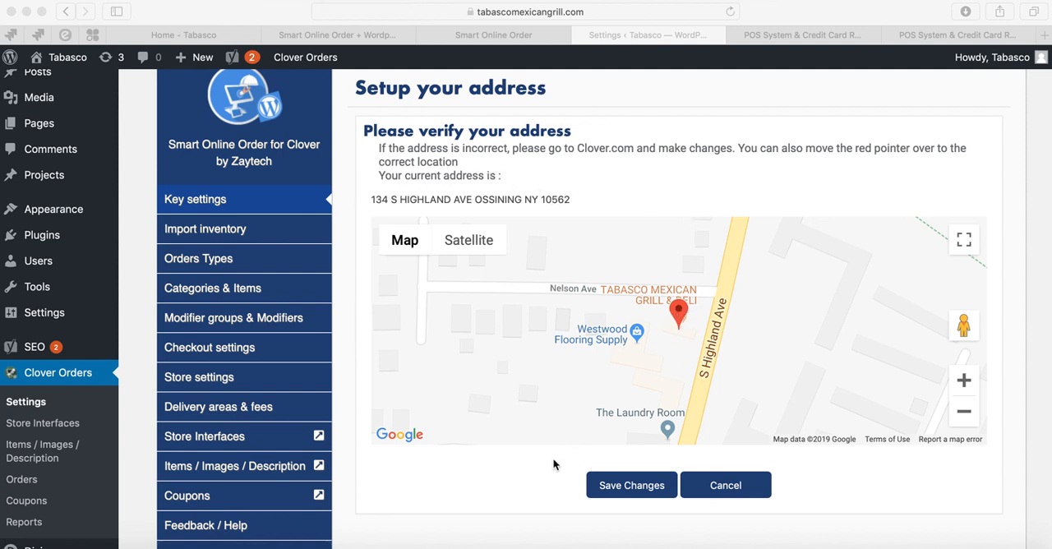
pyautogui.scroll(-1, 543, 460)
pyautogui.click(630, 434)
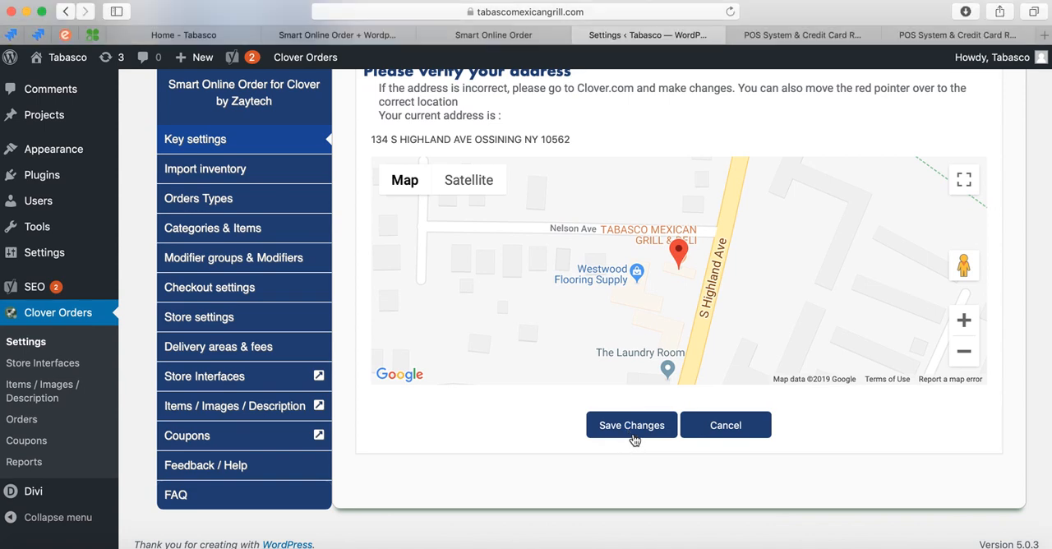
pyautogui.scroll(1, 565, 446)
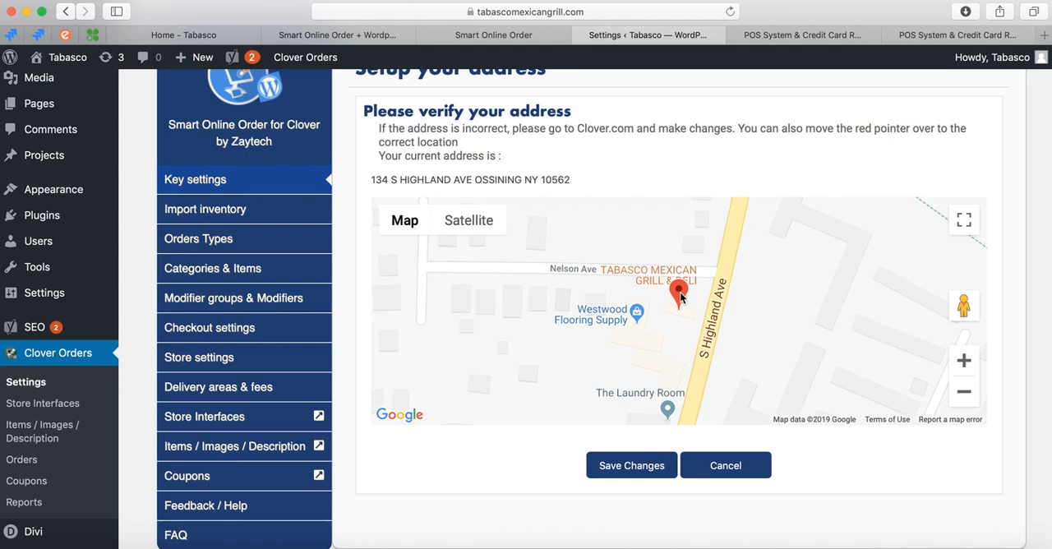
pyautogui.moveTo(681, 294); pyautogui.dragTo(679, 288)
pyautogui.click(638, 474)
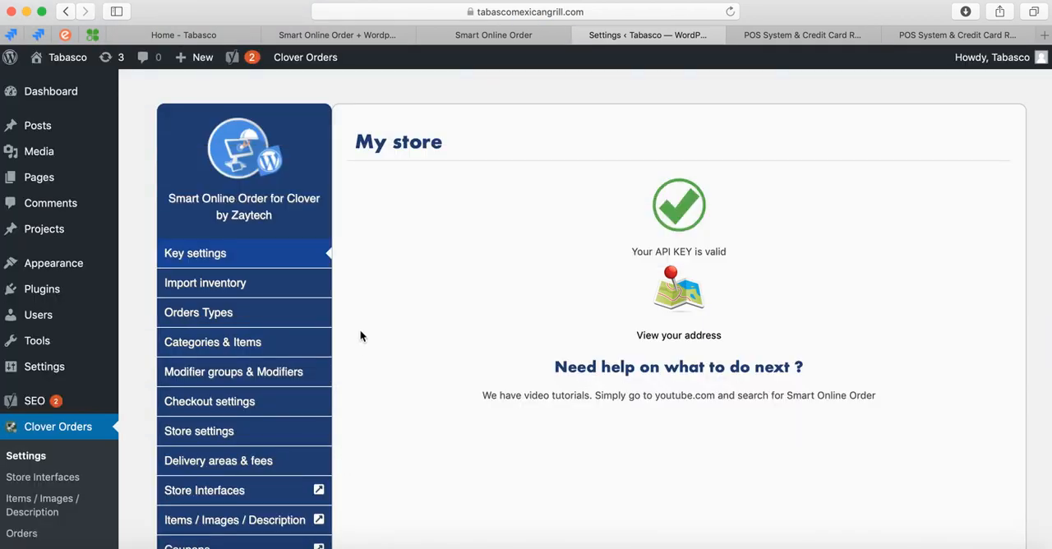
# Open the plugin's Import inventory section and look over its import, statistics and manual sync options.
pyautogui.scroll(-3, 360, 329)
pyautogui.click(284, 186)
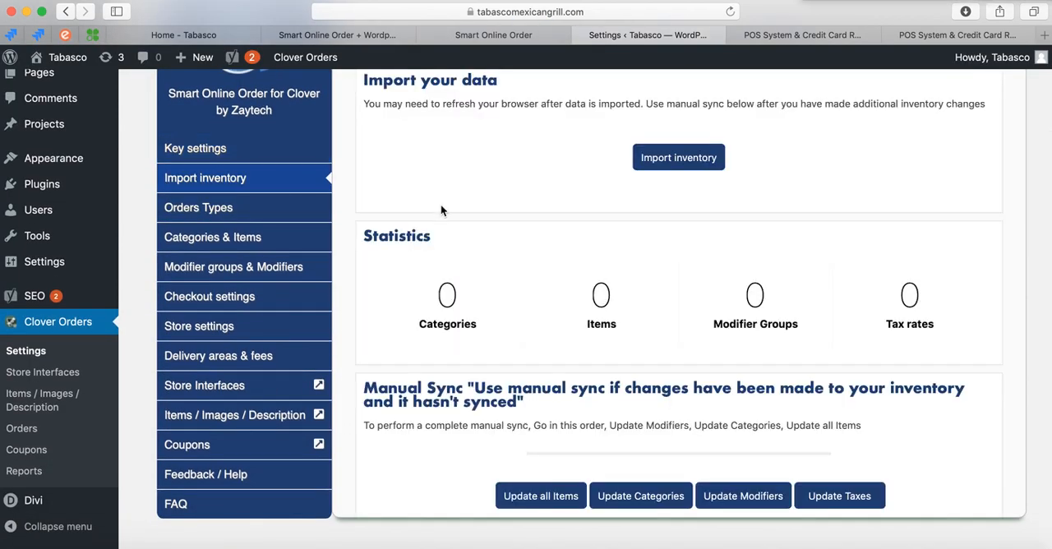
pyautogui.scroll(3, 575, 277)
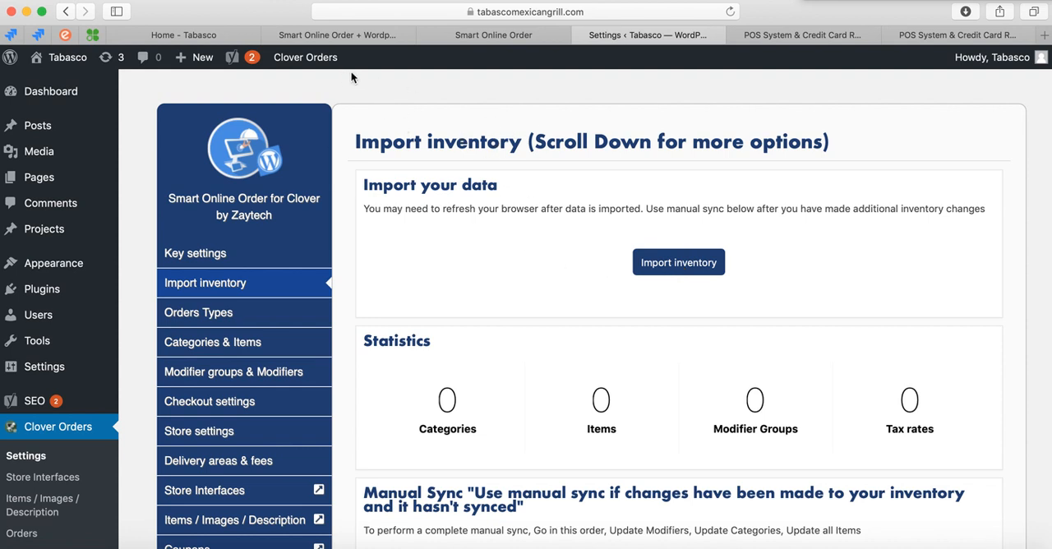
# Switch to the Clover dashboard and look through the items in the restaurant's inventory.
pyautogui.click(339, 37)
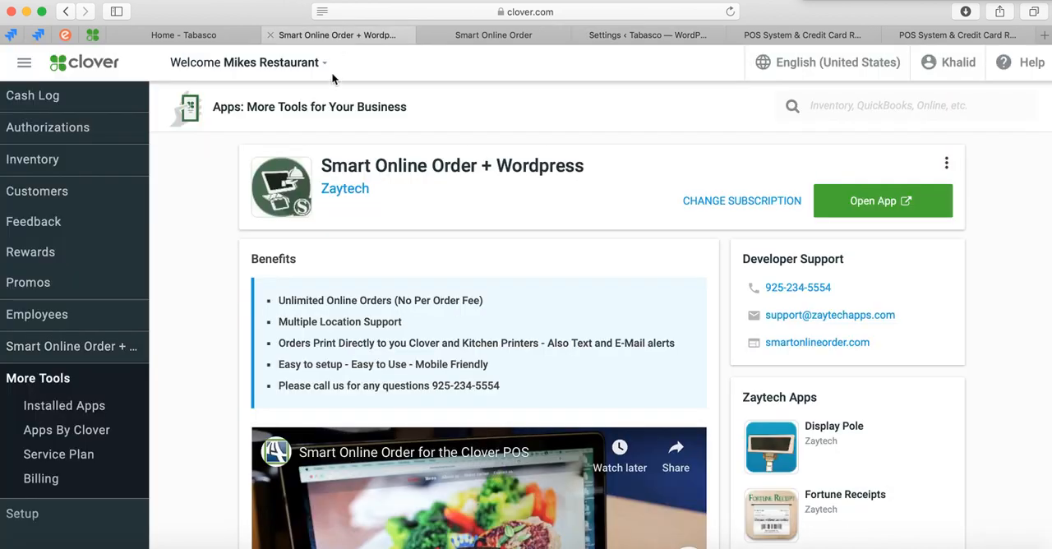
pyautogui.scroll(5, 103, 318)
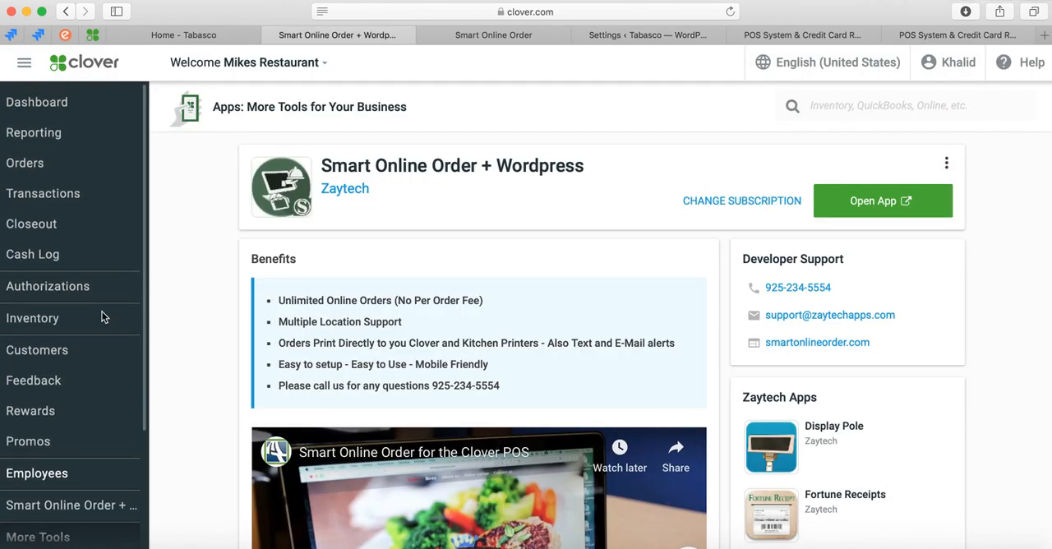
pyautogui.scroll(-2, 48, 278)
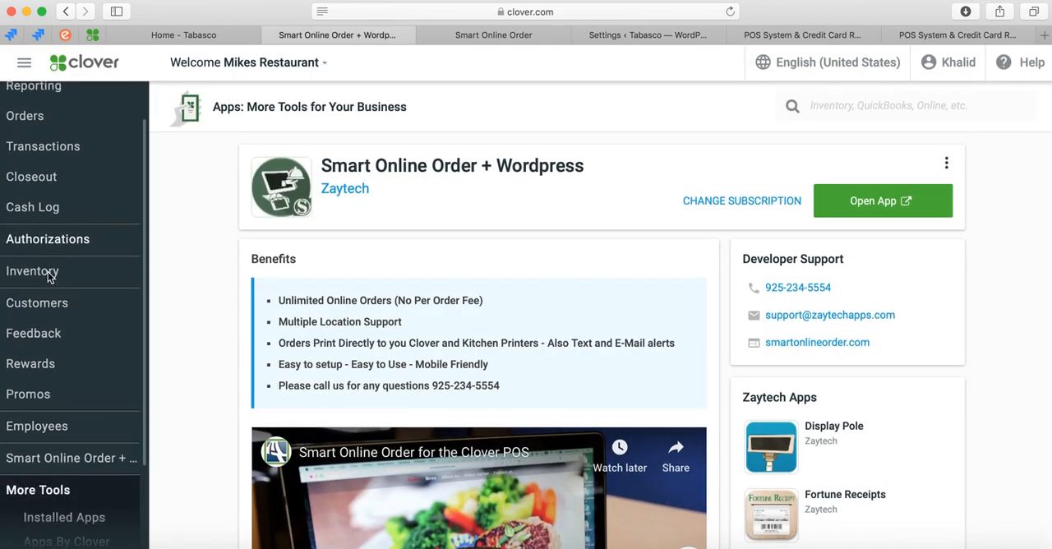
pyautogui.click(47, 275)
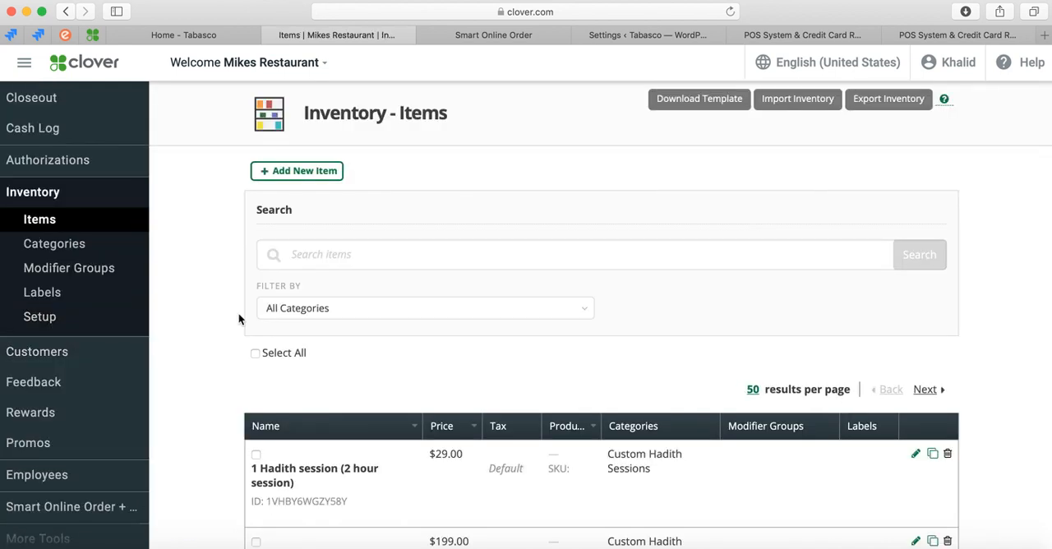
pyautogui.scroll(-20, 239, 319)
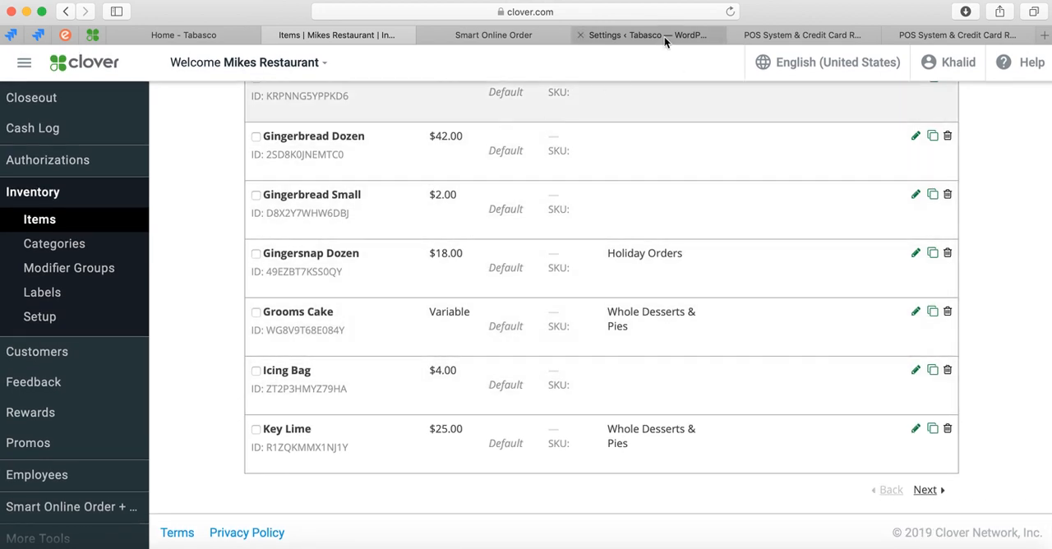
# Return to the WordPress plugin settings, import the Clover inventory, and reopen the Import inventory section to check its statistics.
pyautogui.click(664, 37)
pyautogui.click(665, 265)
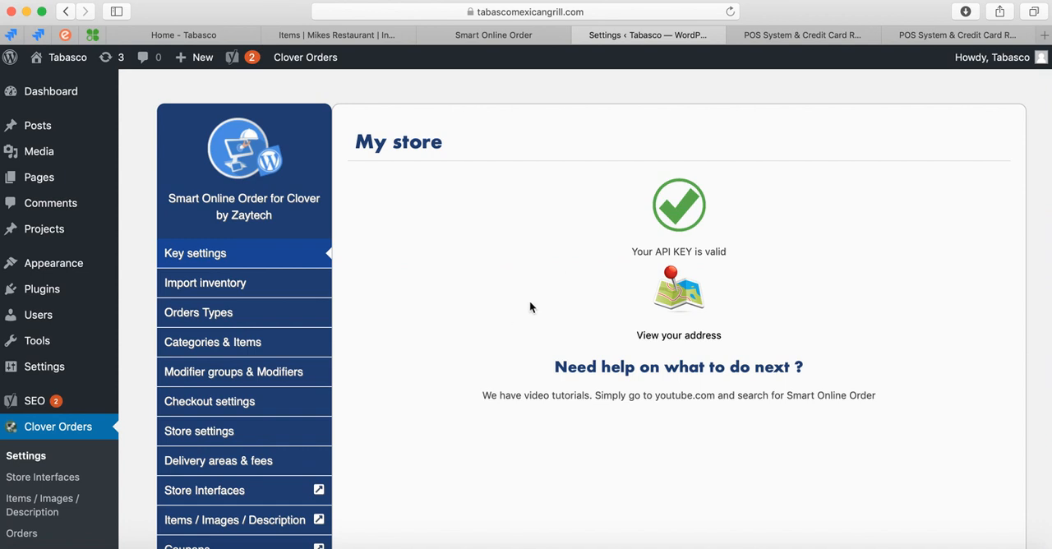
pyautogui.click(210, 282)
pyautogui.scroll(-3, 554, 383)
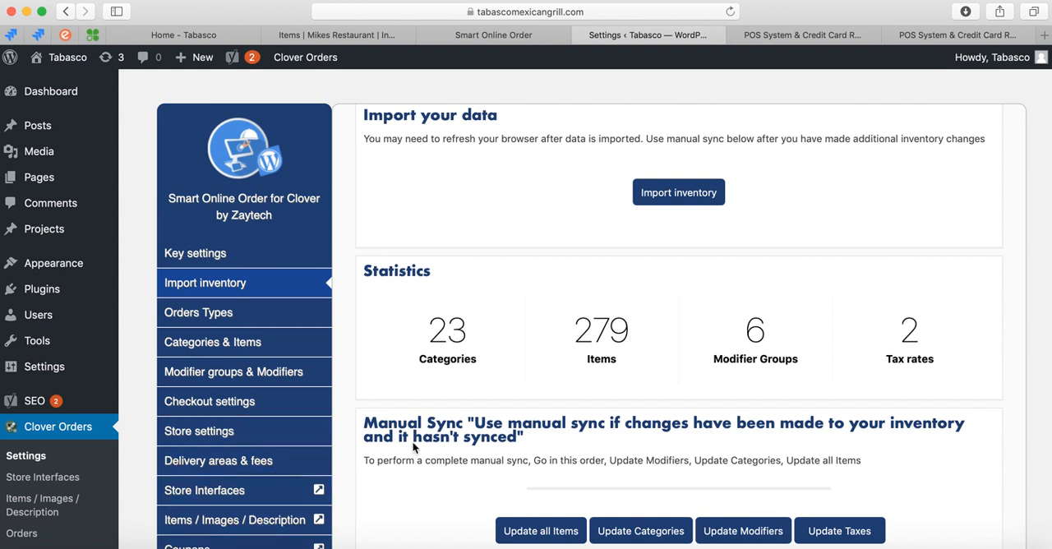
# Read through the Manual Sync instructions and the Clean Inventory option in the Import inventory section.
pyautogui.scroll(-3, 461, 379)
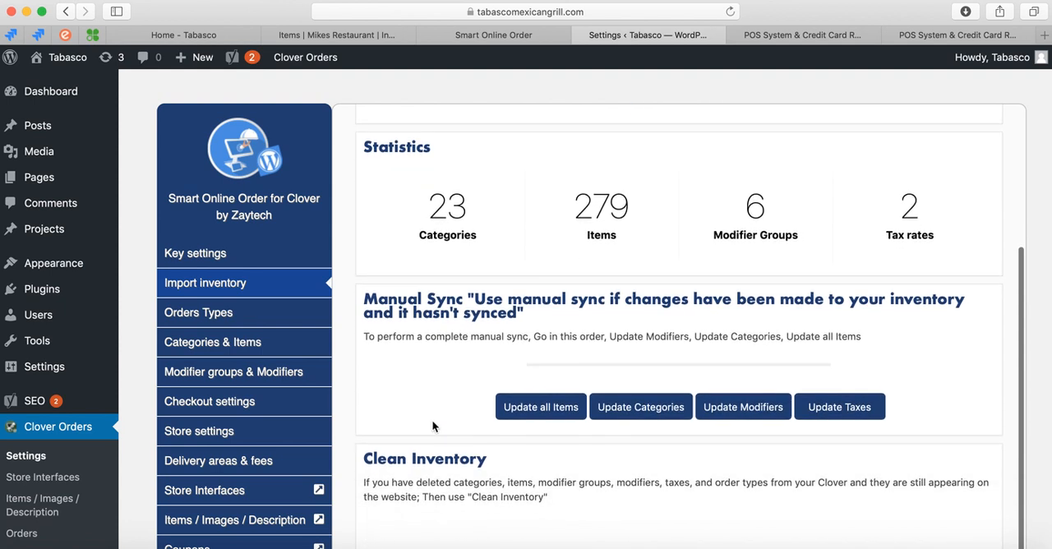
pyautogui.scroll(3, 491, 378)
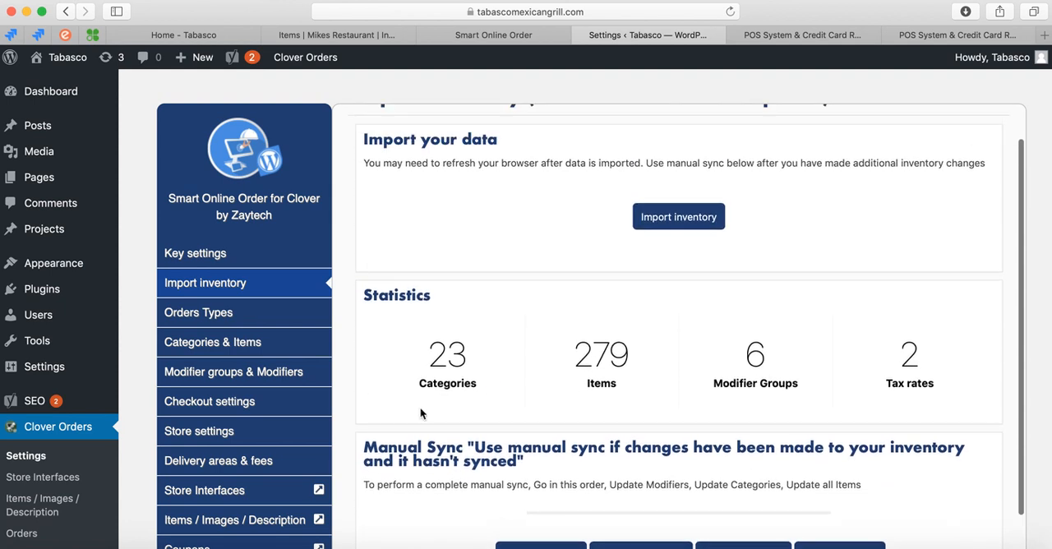
pyautogui.moveTo(366, 450); pyautogui.dragTo(466, 463)
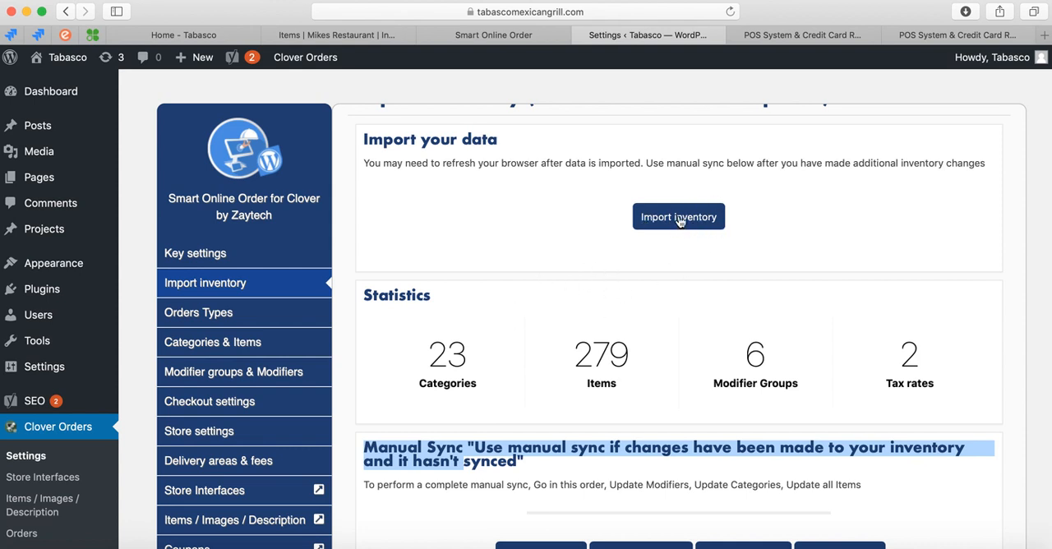
pyautogui.scroll(-3, 647, 277)
pyautogui.scroll(-3, 469, 371)
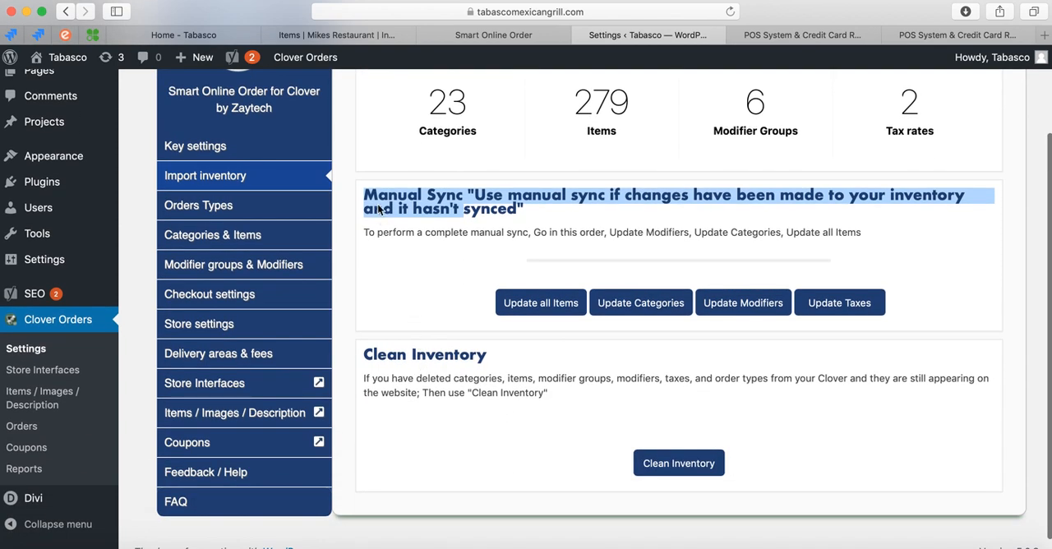
pyautogui.click(379, 210)
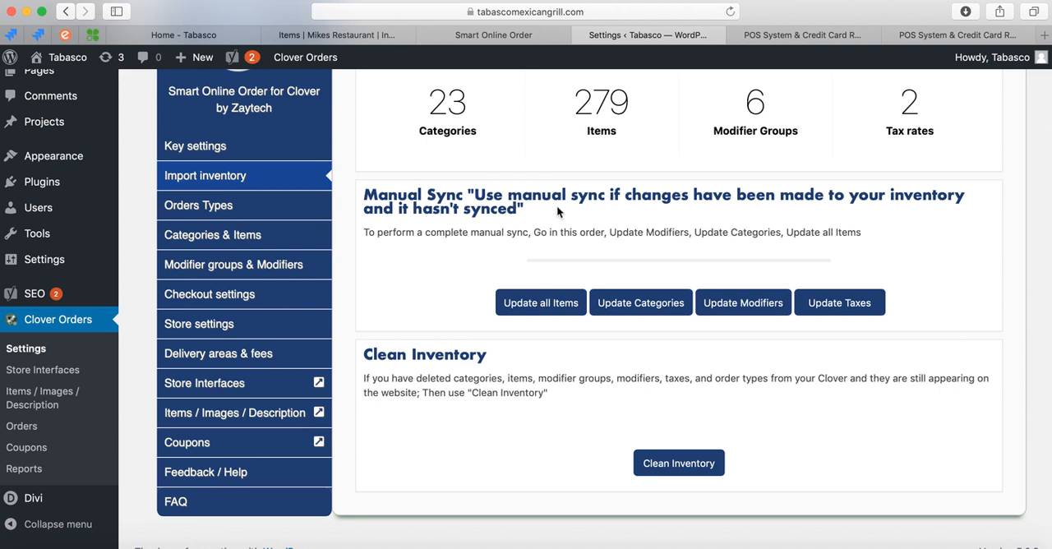
pyautogui.scroll(1, 475, 204)
pyautogui.scroll(1, 480, 230)
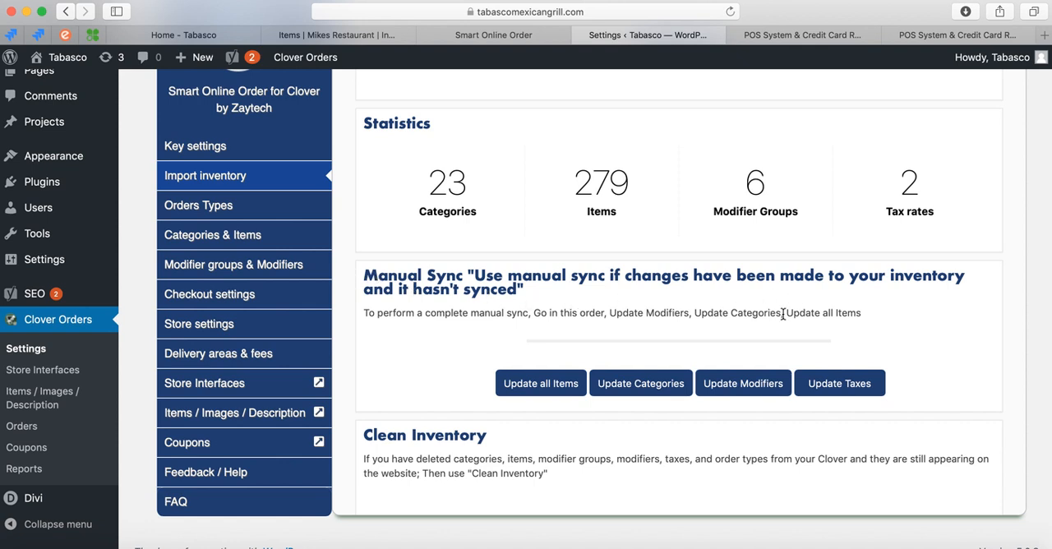
# Run a manual sync of the tax rates and view the Clean Inventory option.
pyautogui.click(818, 387)
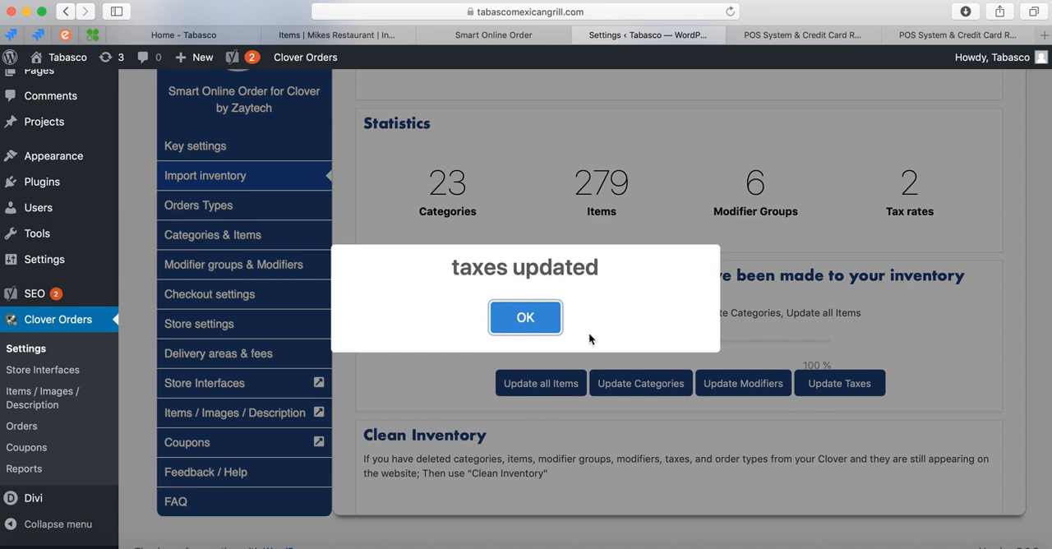
pyautogui.click(552, 323)
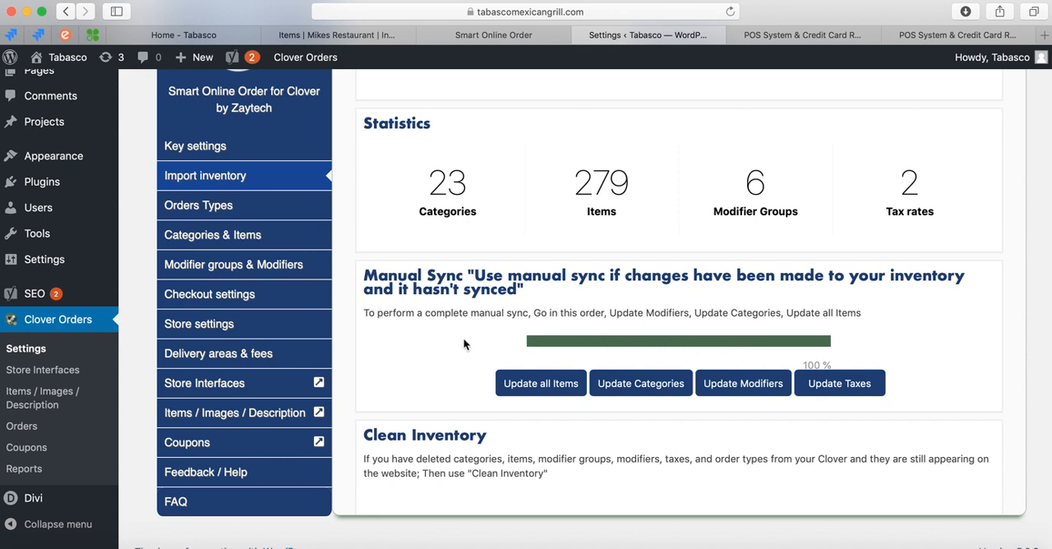
pyautogui.scroll(-2, 463, 344)
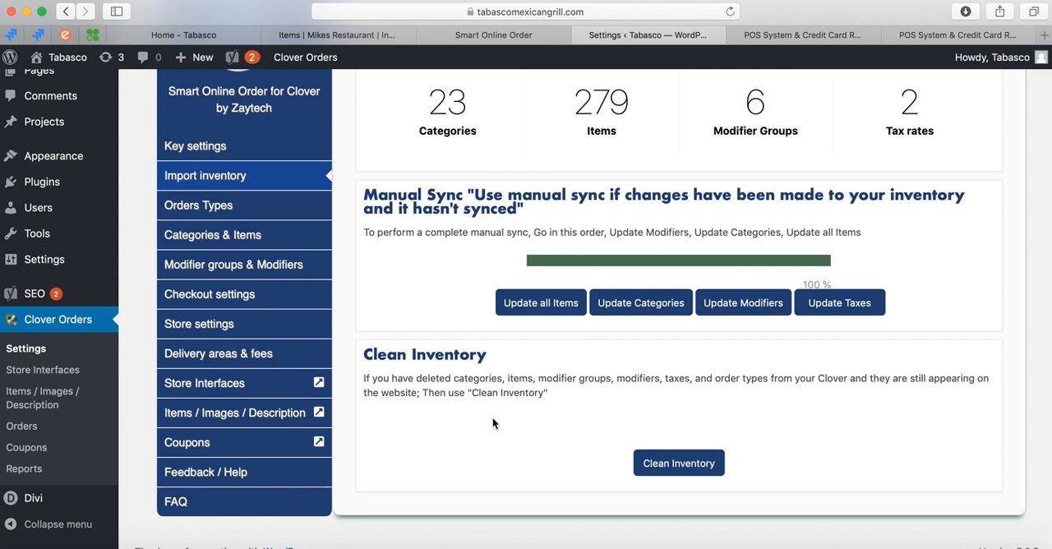
# Start the Clean Inventory wizard, look through its Order Types and Taxes Rates stages, and cancel it.
pyautogui.moveTo(365, 356); pyautogui.dragTo(500, 362)
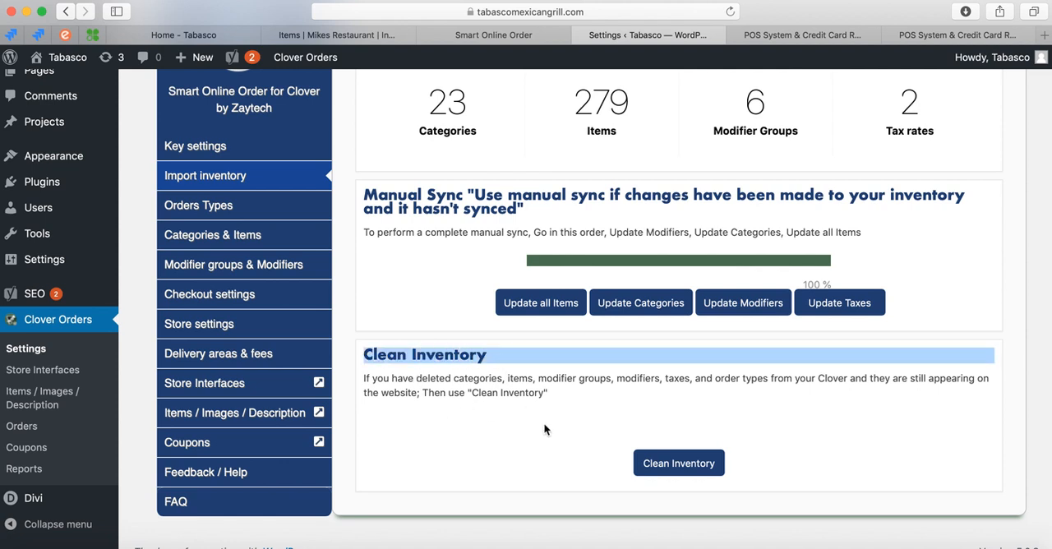
pyautogui.click(680, 465)
pyautogui.click(470, 382)
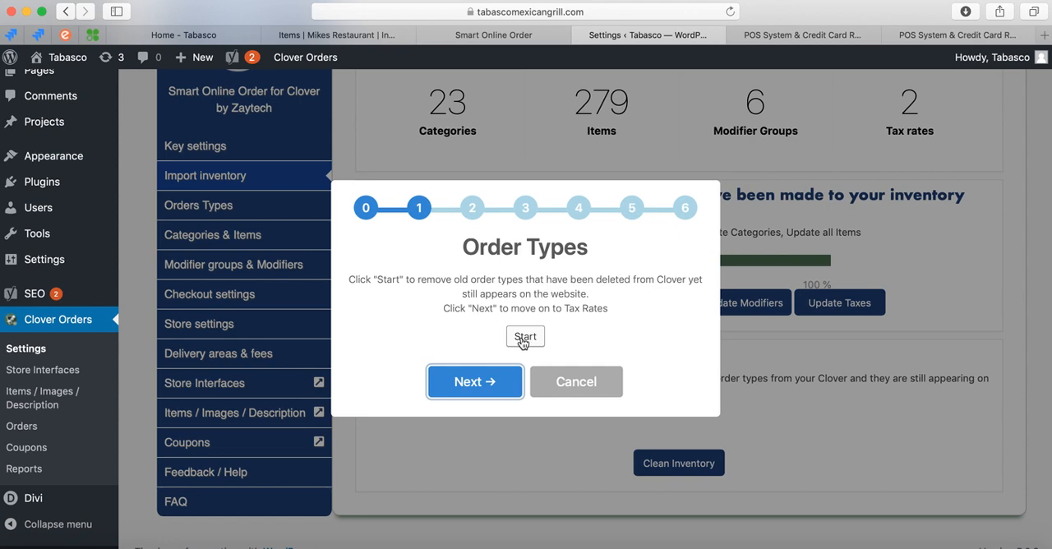
pyautogui.click(488, 377)
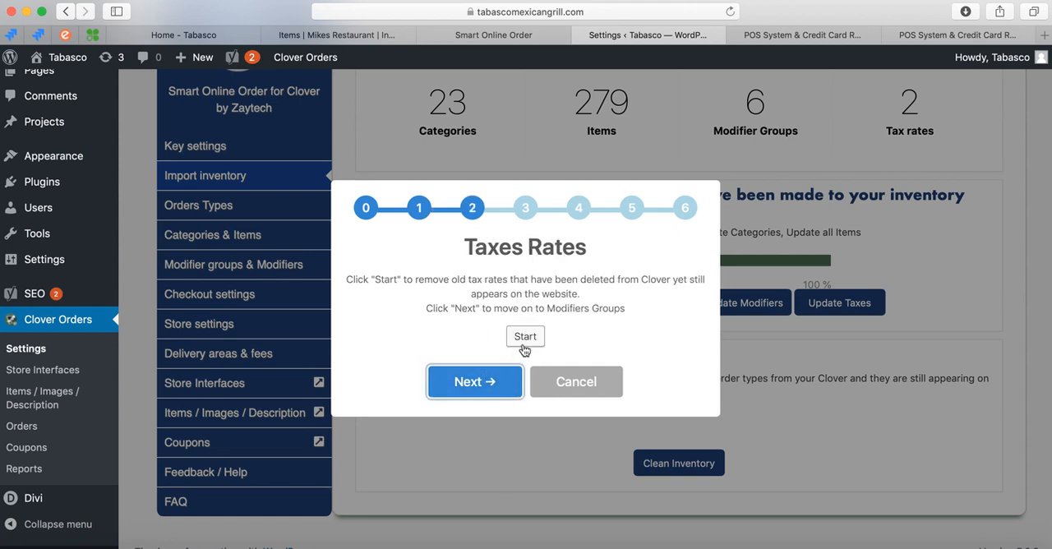
pyautogui.click(565, 383)
pyautogui.click(510, 345)
pyautogui.moveTo(364, 379); pyautogui.dragTo(509, 380)
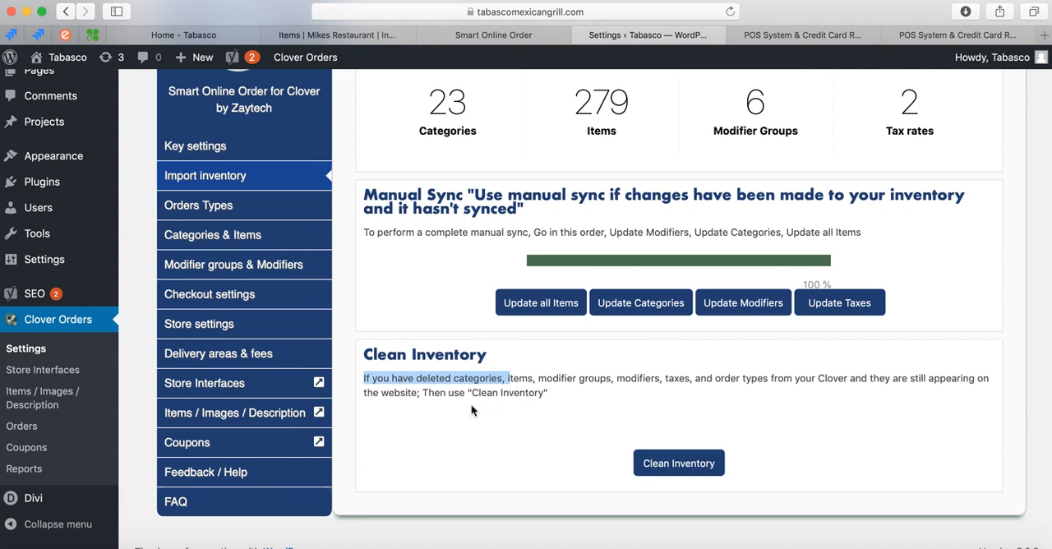
# Open the plugin's Orders Types section and review the default order types and the form for adding one.
pyautogui.scroll(1, 370, 329)
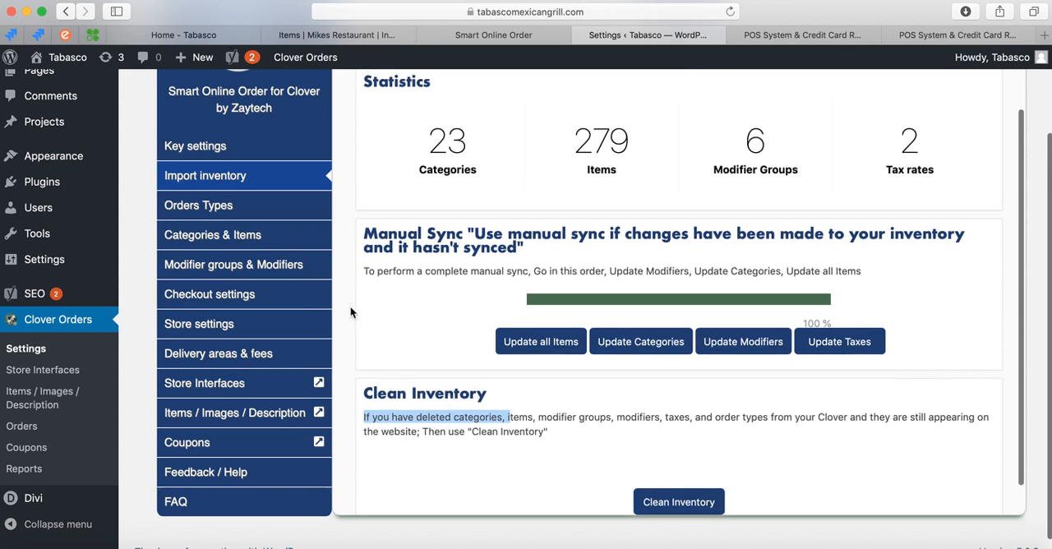
pyautogui.click(274, 217)
pyautogui.scroll(1, 390, 332)
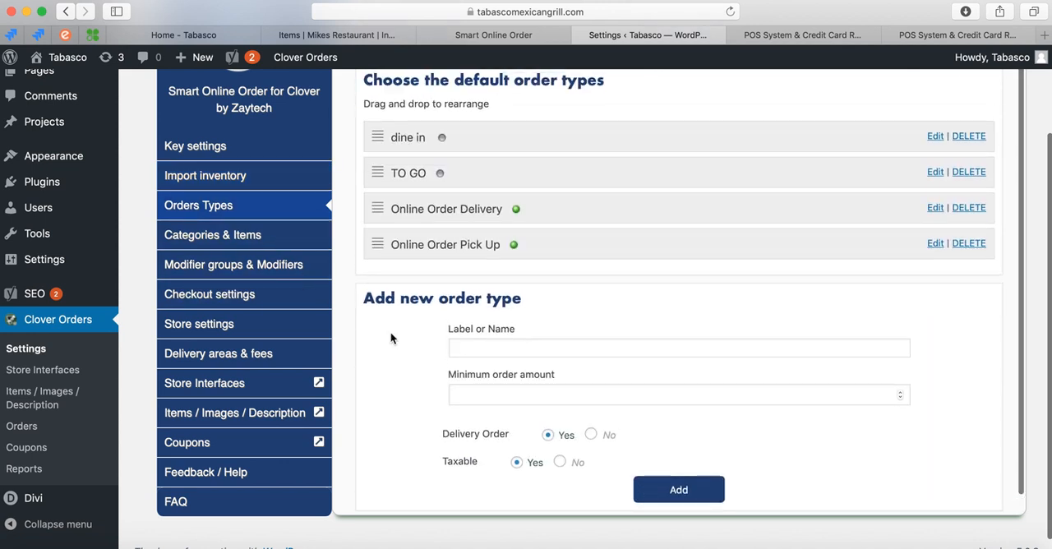
pyautogui.scroll(2, 375, 352)
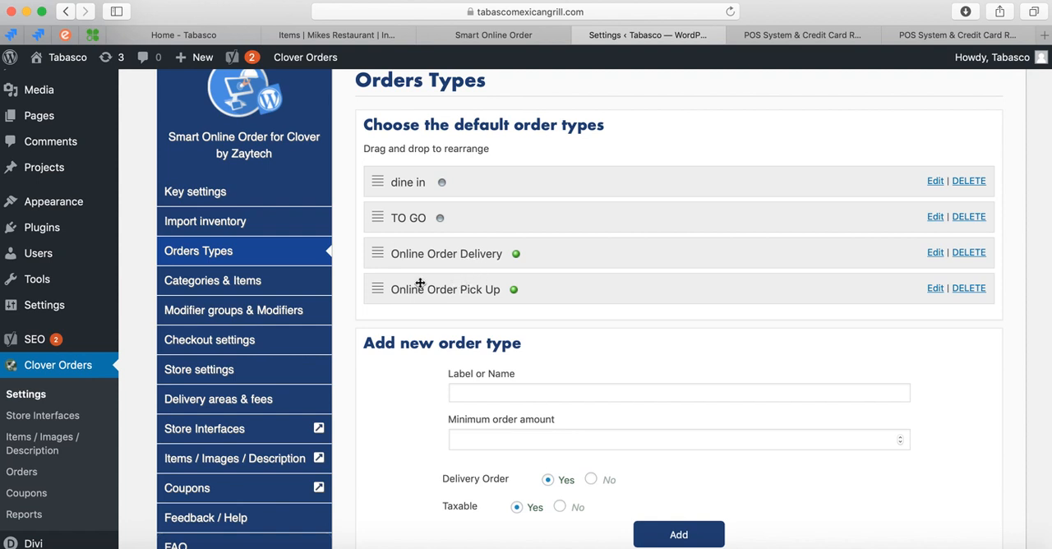
# Switch to the Clover dashboard, open the Order Types page of its Setup section, and review the online order types.
pyautogui.click(339, 36)
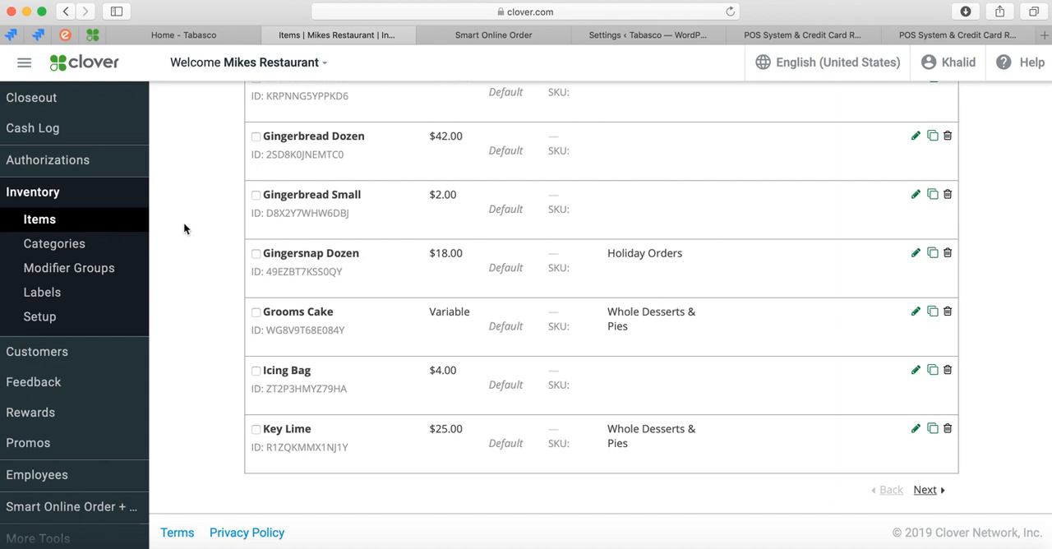
pyautogui.scroll(-2, 89, 386)
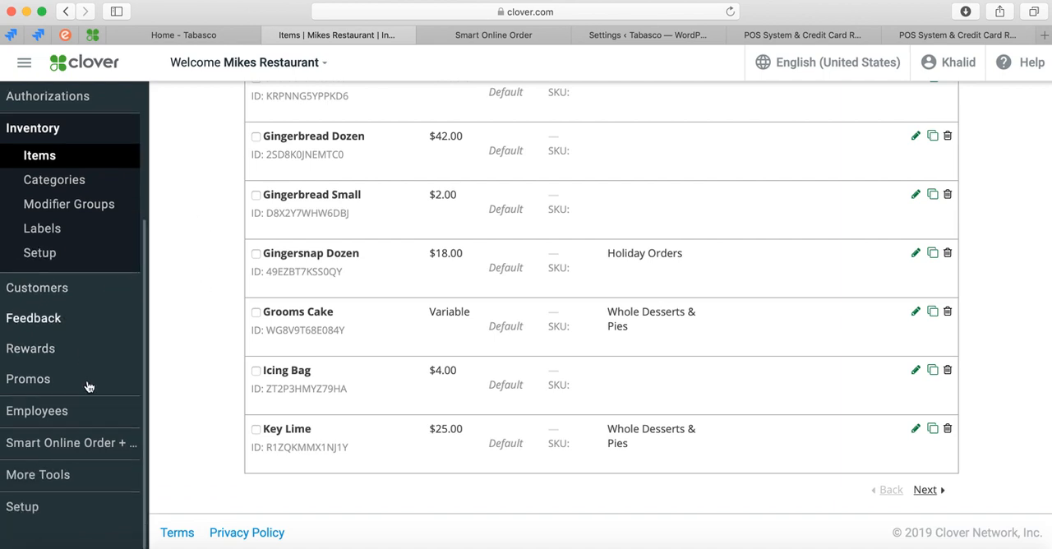
pyautogui.click(47, 513)
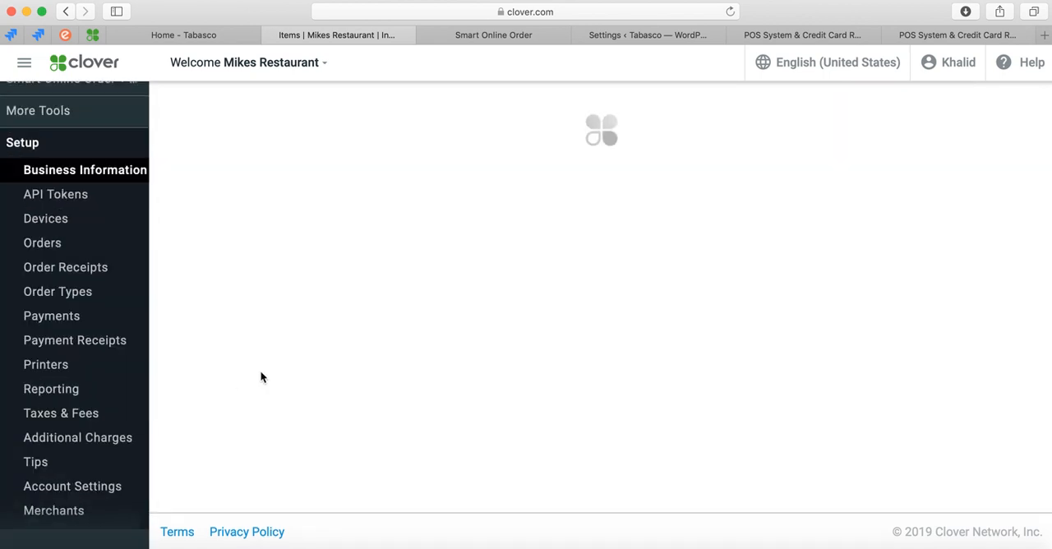
pyautogui.scroll(-1, 238, 320)
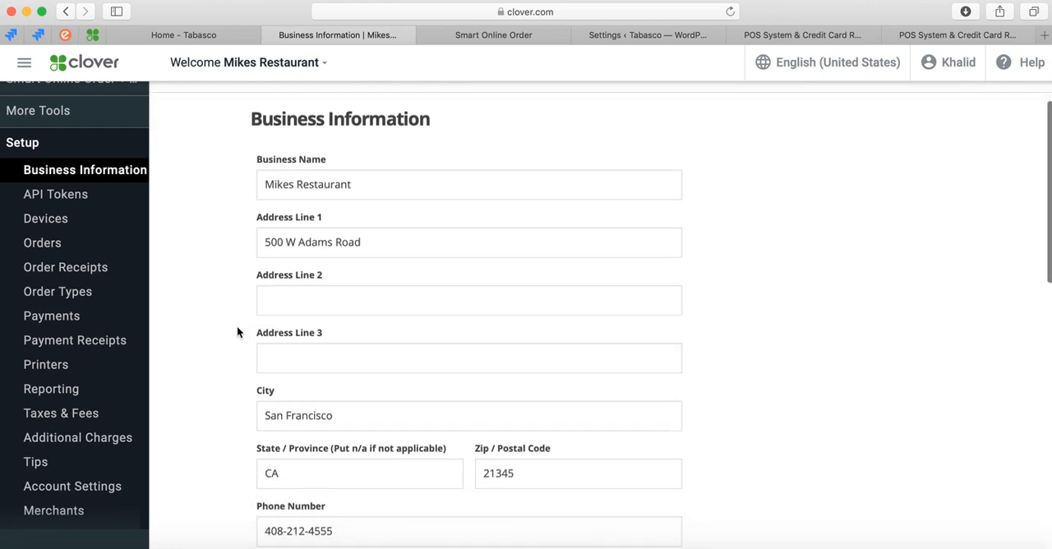
pyautogui.click(59, 291)
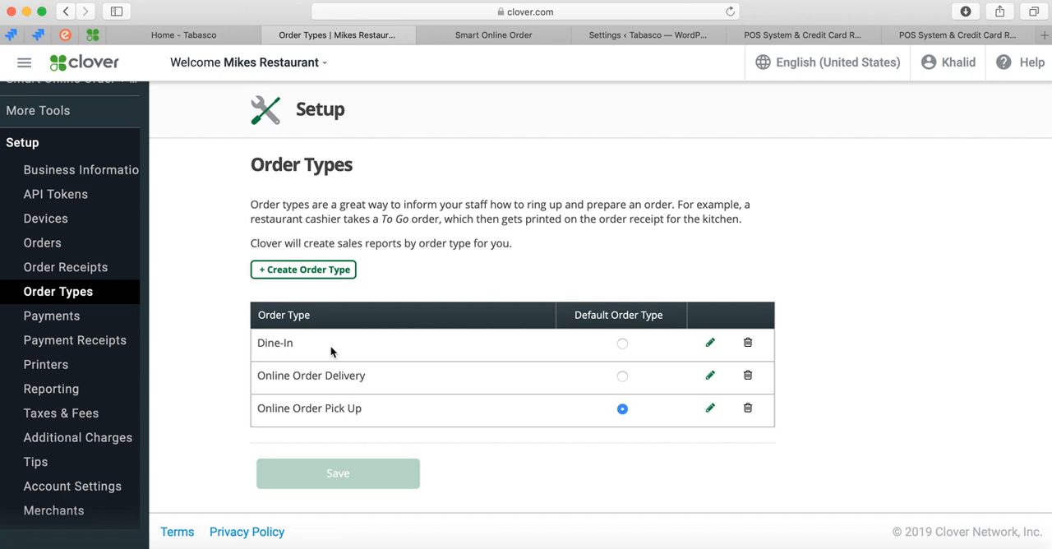
pyautogui.moveTo(258, 371); pyautogui.dragTo(290, 427)
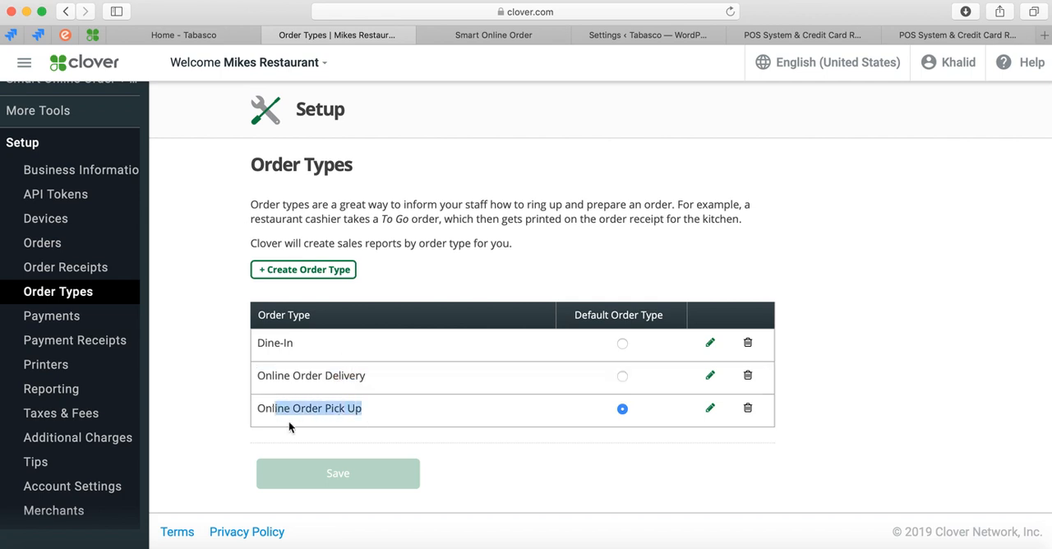
# Create and save an order type named In Store Purchase, retaining the default taxes and fees.
pyautogui.click(327, 271)
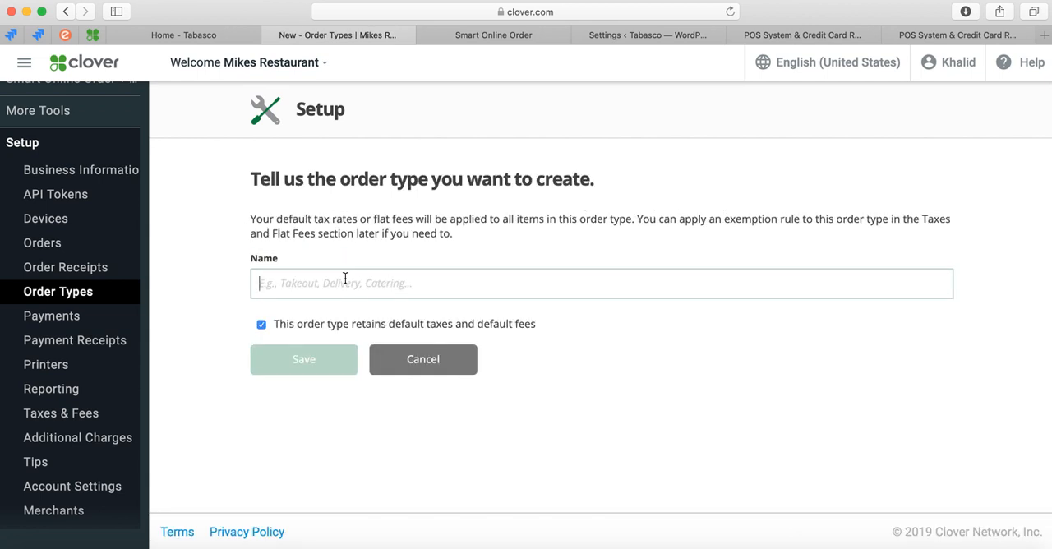
pyautogui.write('IN')
pyautogui.press('BackSpace')
pyautogui.write('n Sto')
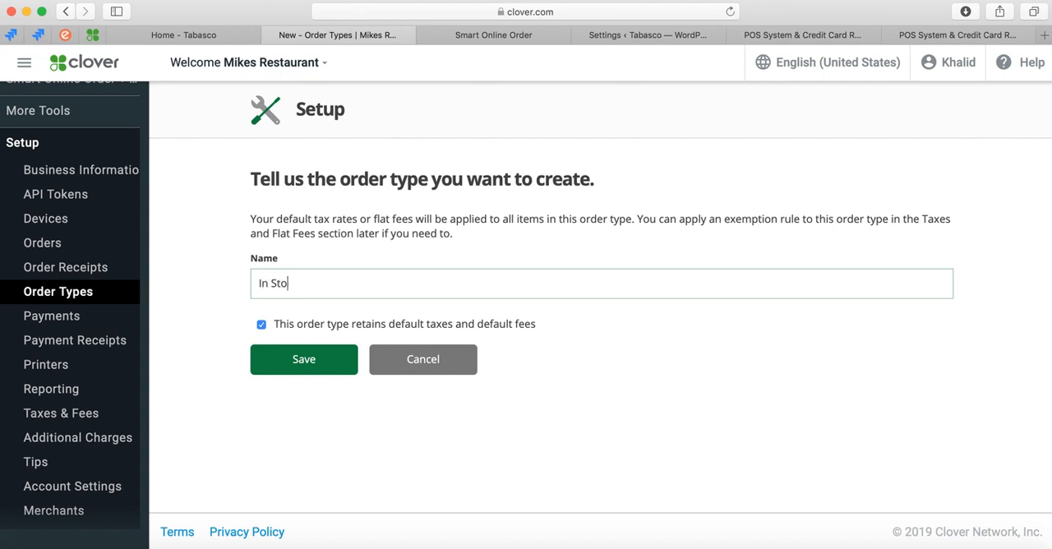
pyautogui.write('re Purchase')
pyautogui.click(313, 366)
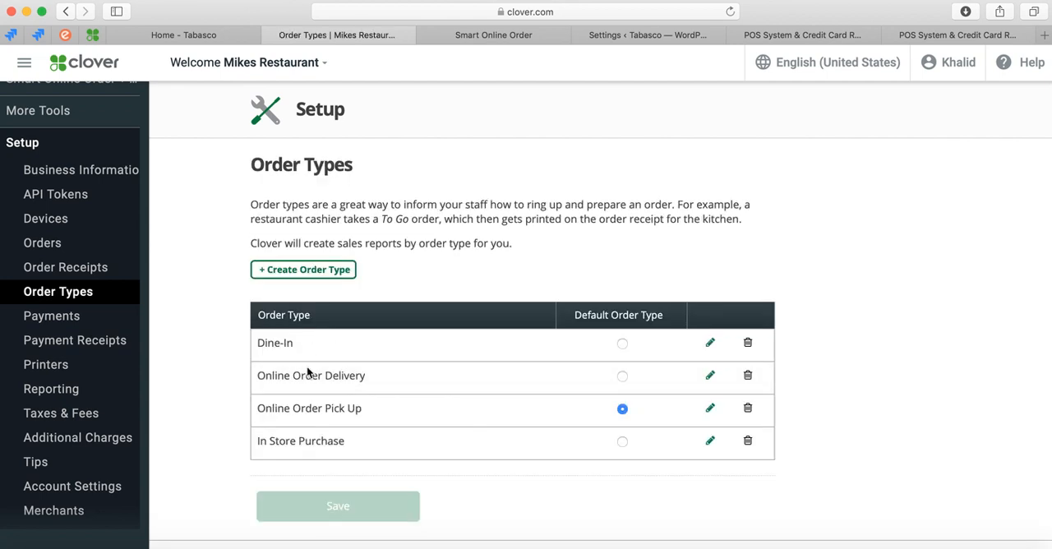
# Make In Store Purchase the default order type and save the change.
pyautogui.click(622, 442)
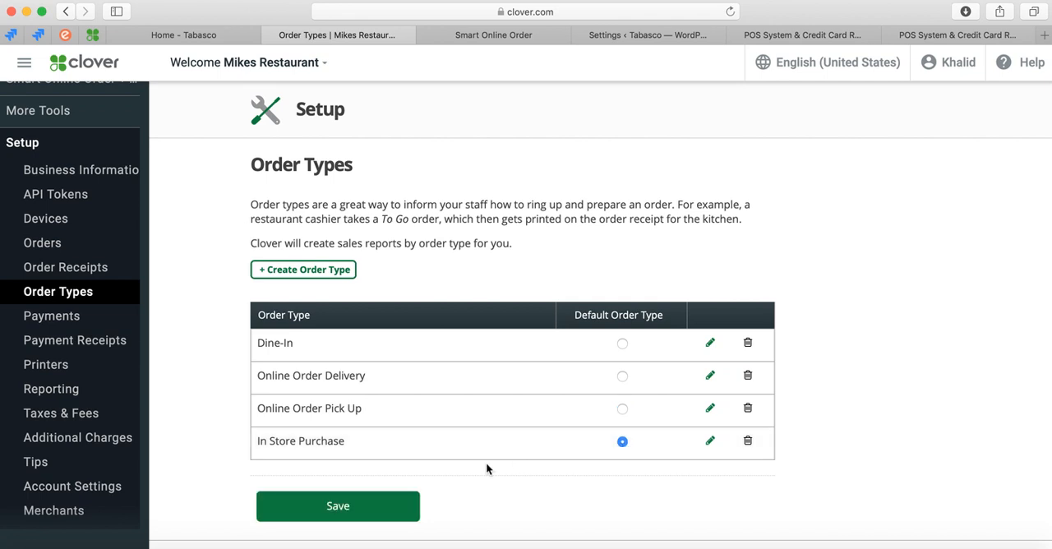
pyautogui.click(380, 505)
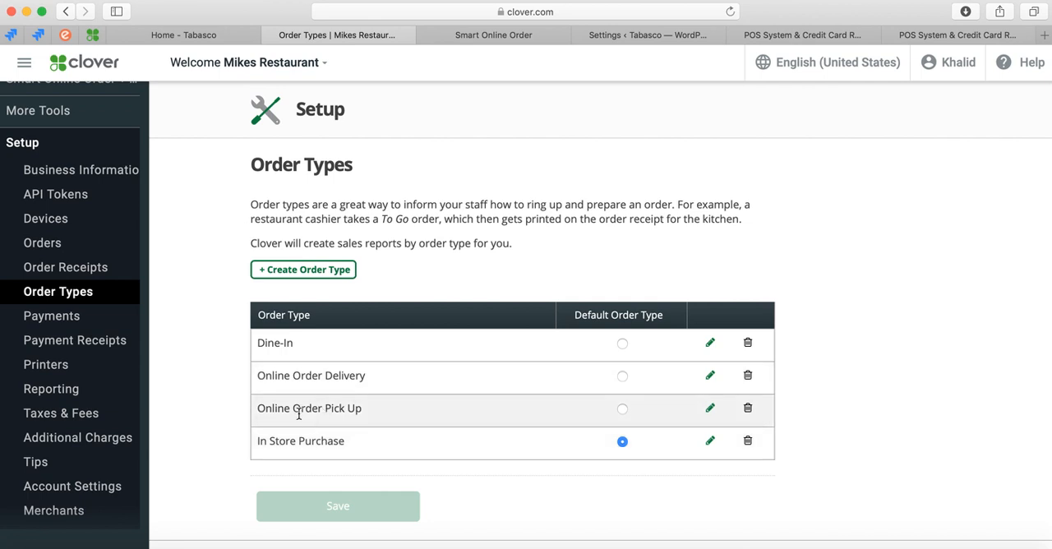
pyautogui.moveTo(266, 408); pyautogui.dragTo(361, 408)
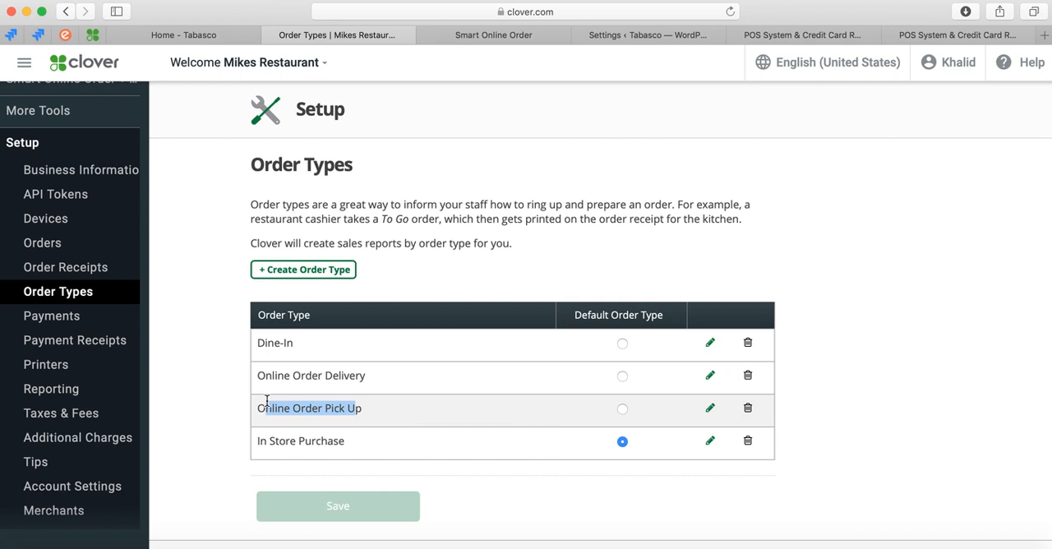
pyautogui.moveTo(258, 440); pyautogui.dragTo(360, 445)
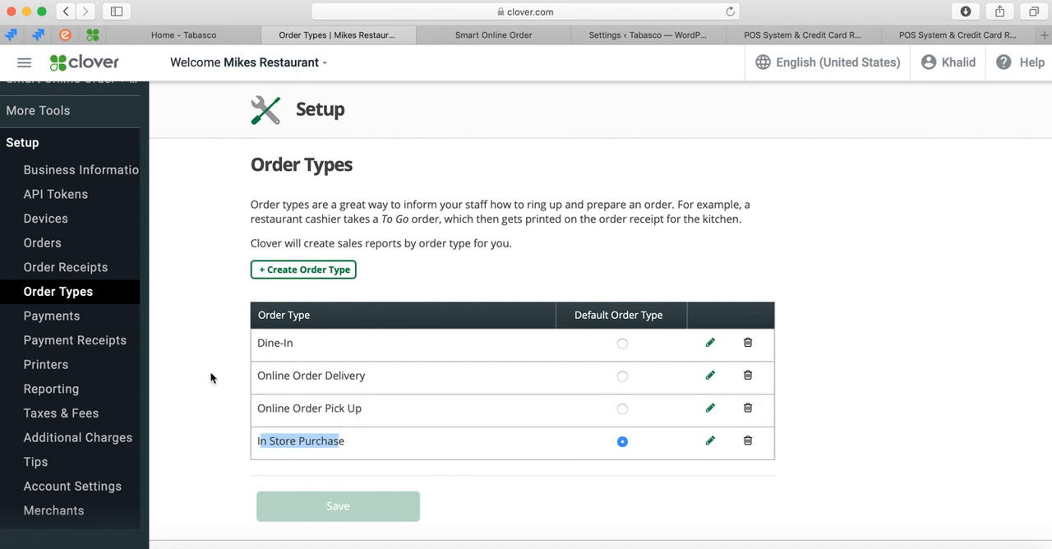
# Enable Order note and Show customer info in the Order Receipts setup and save the settings.
pyautogui.click(71, 272)
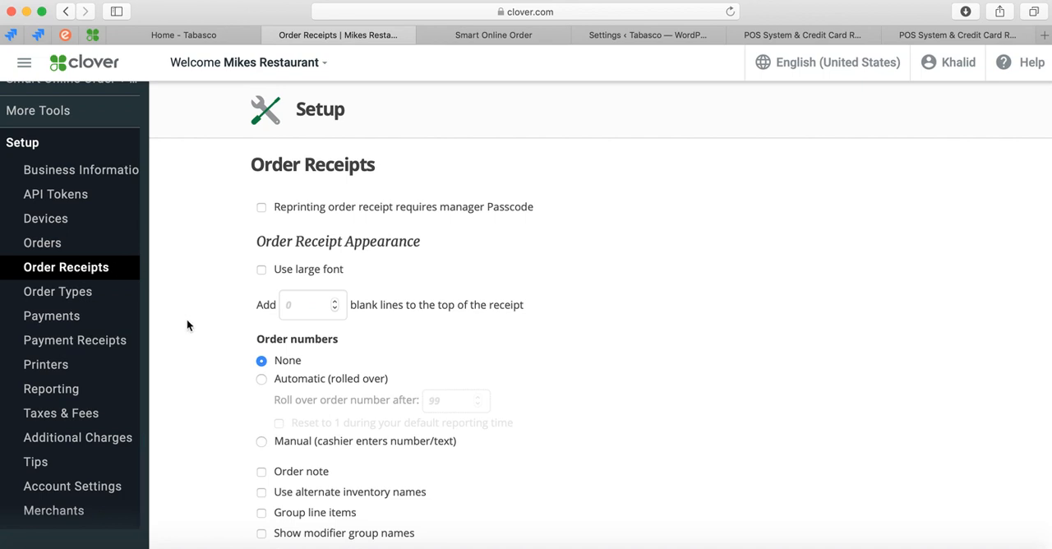
pyautogui.scroll(-2, 203, 370)
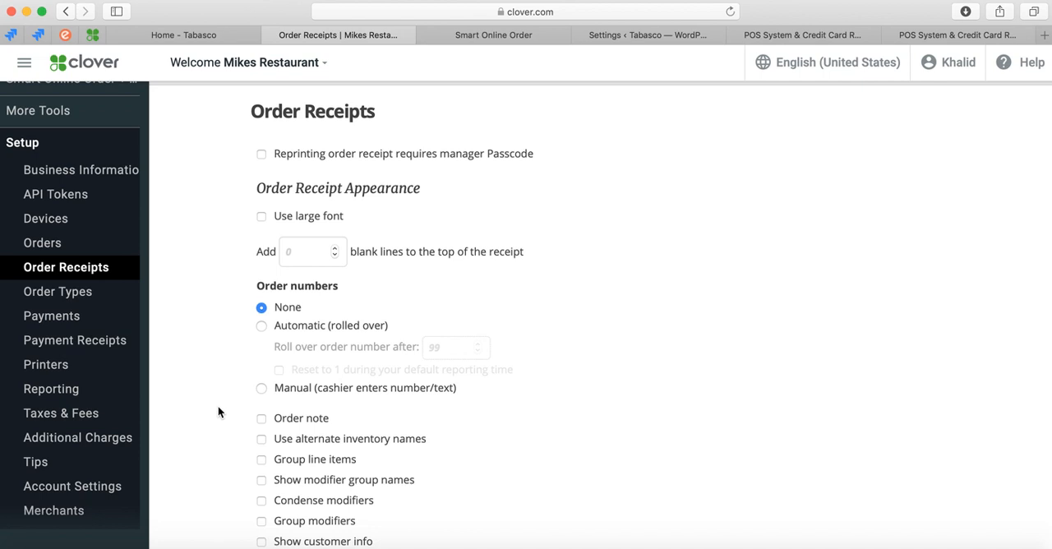
pyautogui.scroll(-2, 218, 405)
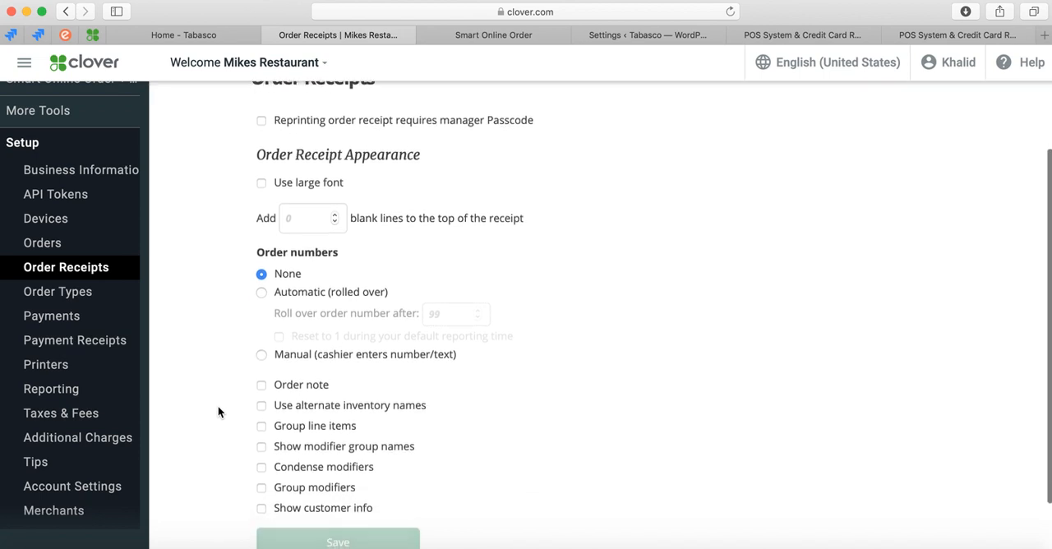
pyautogui.scroll(-1, 218, 408)
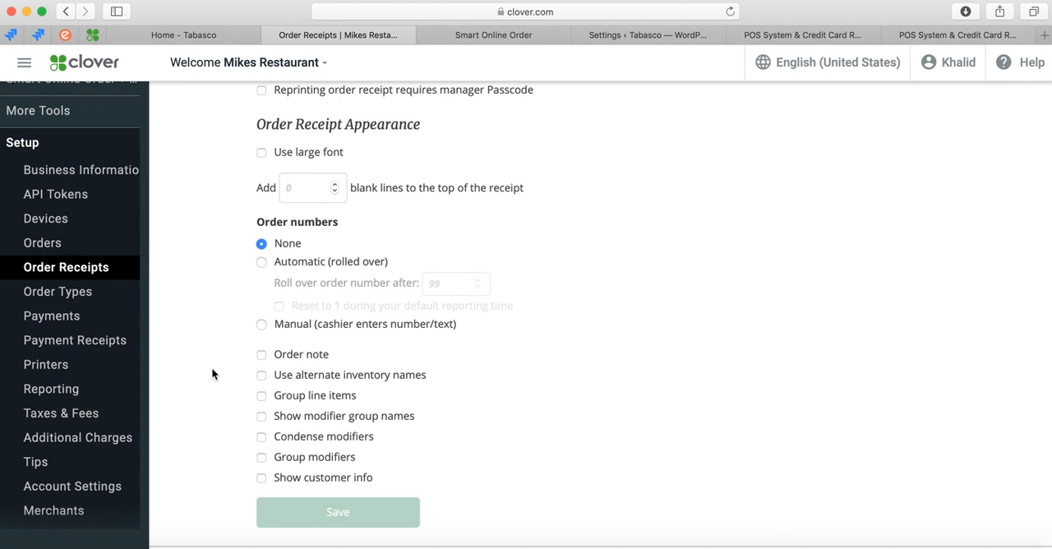
pyautogui.click(262, 356)
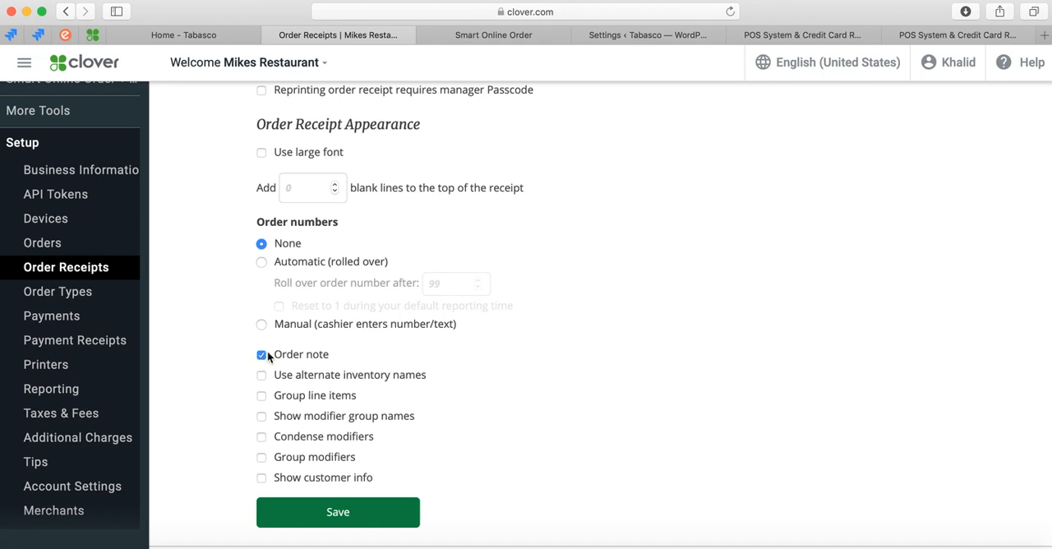
pyautogui.scroll(-2, 242, 393)
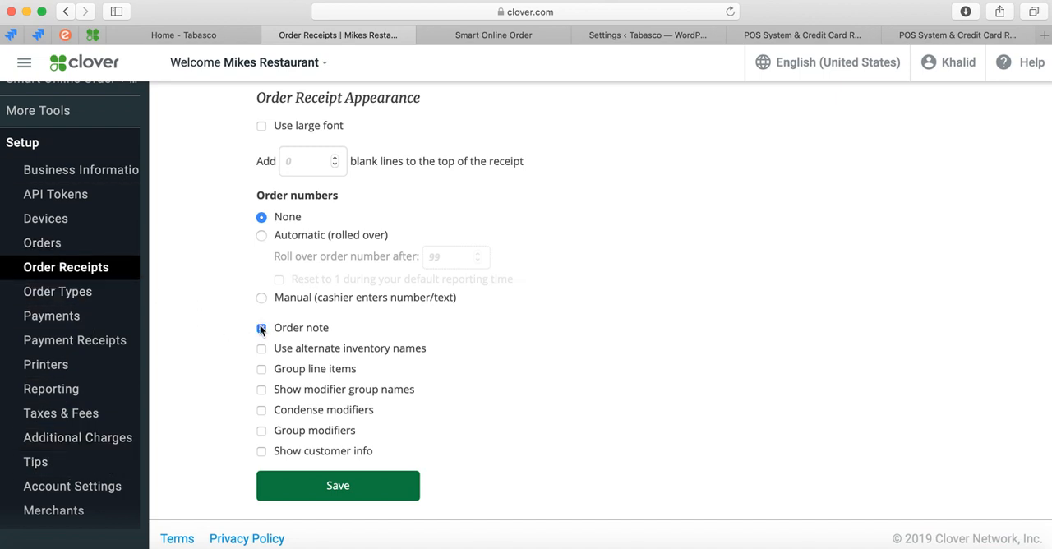
pyautogui.scroll(-1, 218, 389)
pyautogui.click(261, 445)
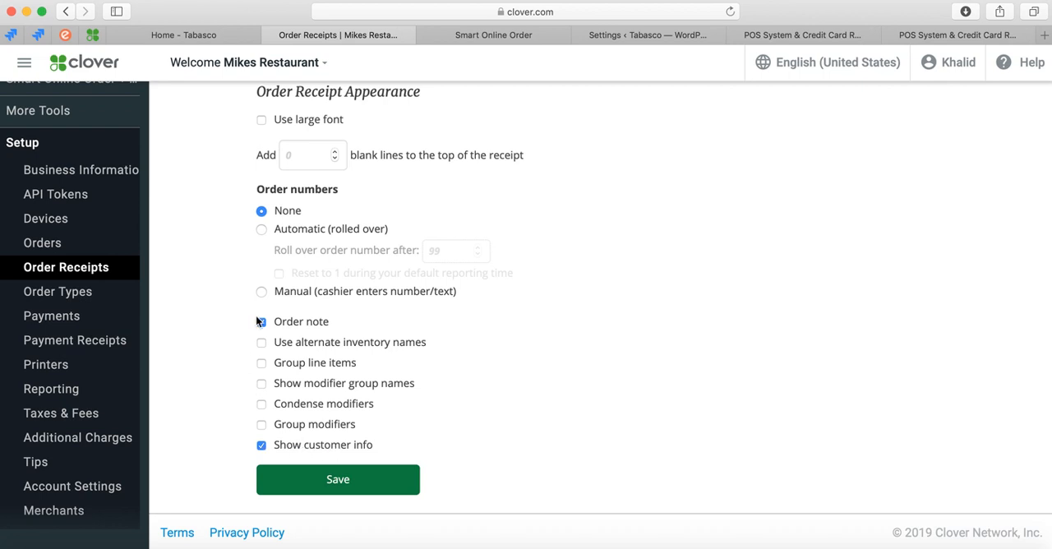
pyautogui.scroll(1, 226, 359)
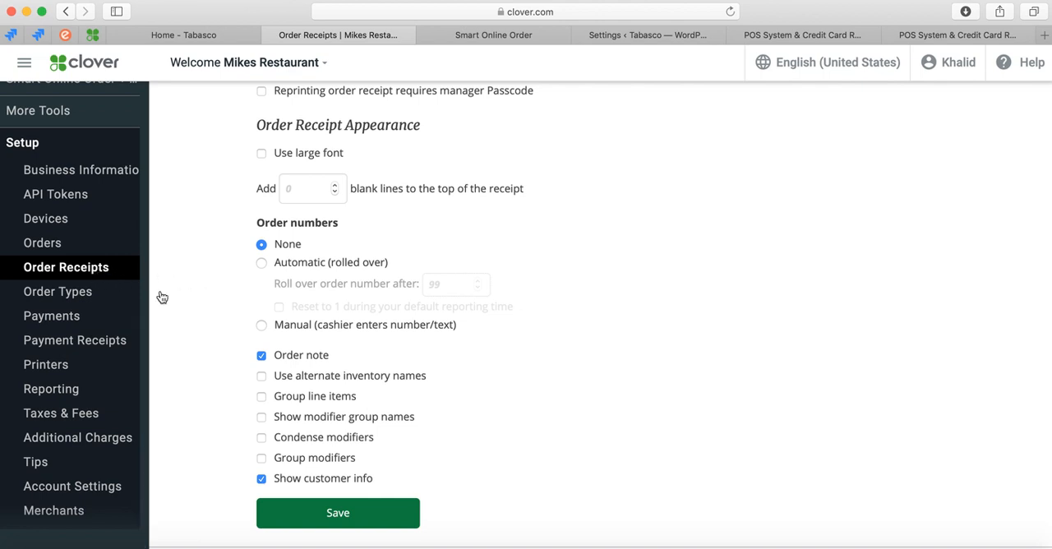
pyautogui.scroll(-1, 188, 341)
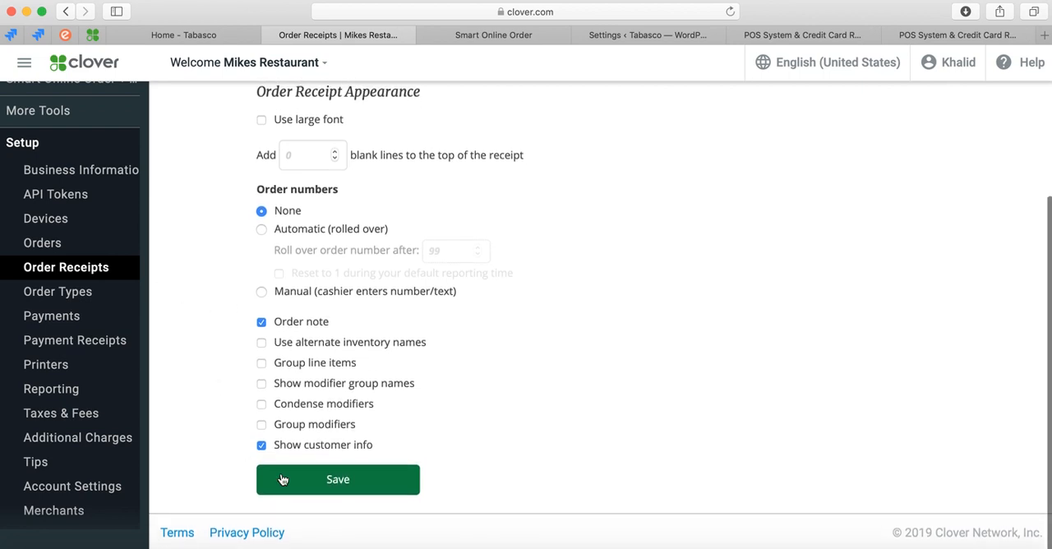
pyautogui.click(327, 485)
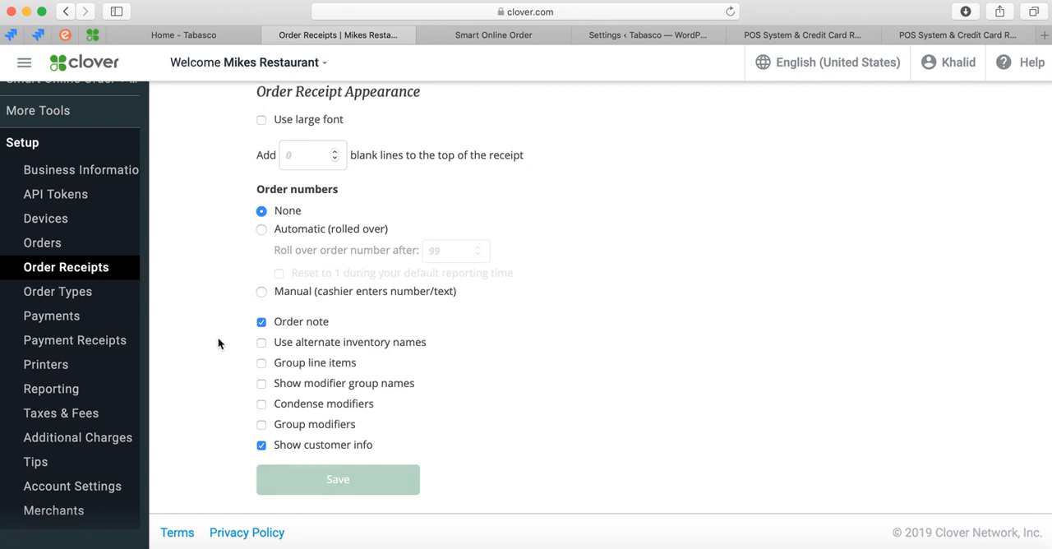
# Enable Customer Information in the Payment Receipts setup and save the settings.
pyautogui.scroll(1, 220, 325)
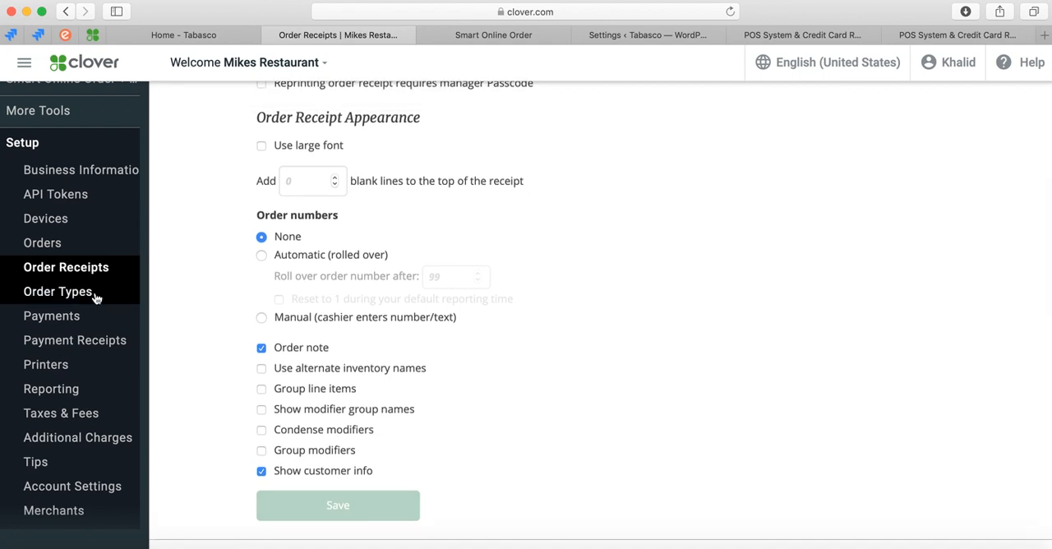
pyautogui.click(87, 344)
pyautogui.scroll(-10, 200, 381)
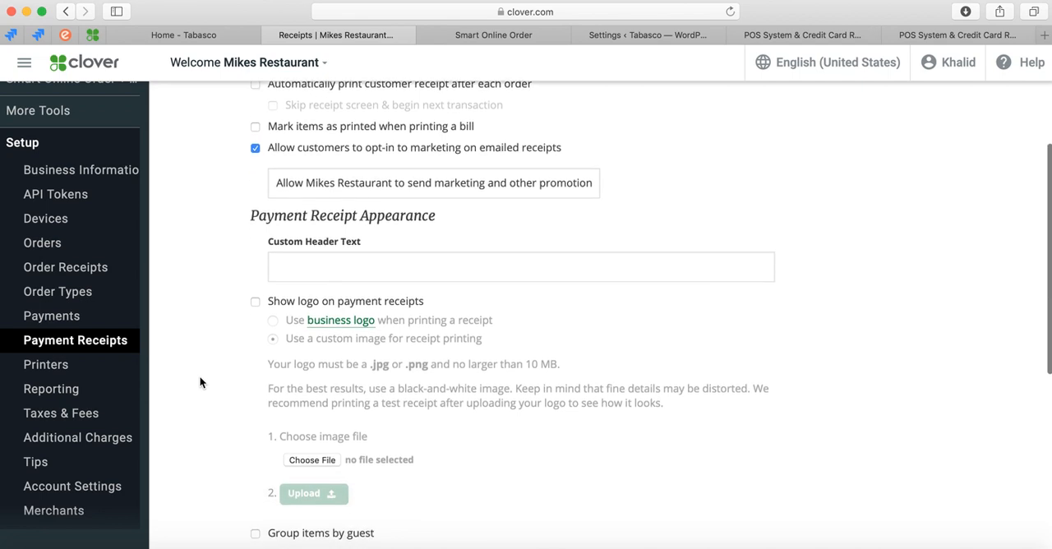
pyautogui.scroll(-4, 199, 381)
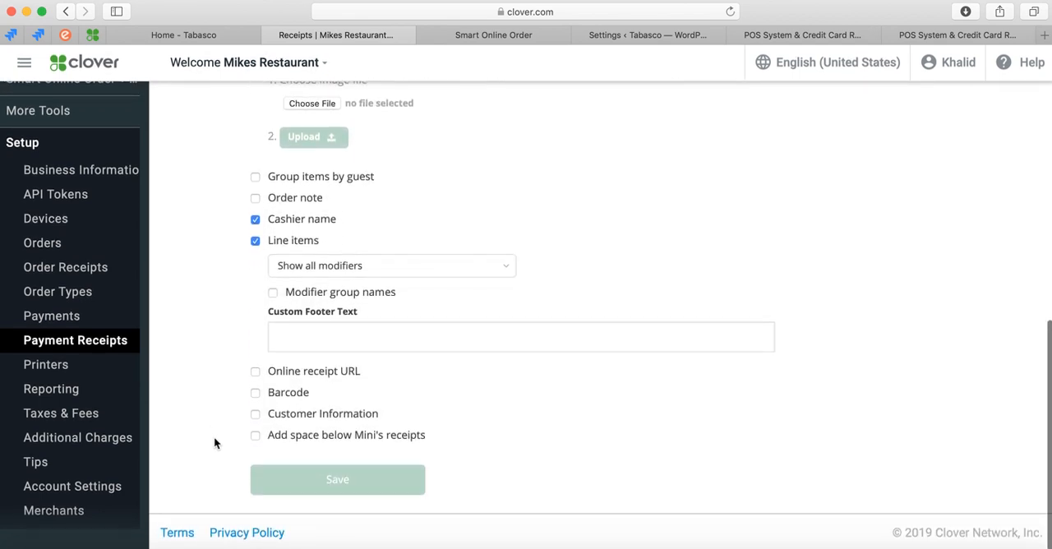
pyautogui.click(256, 415)
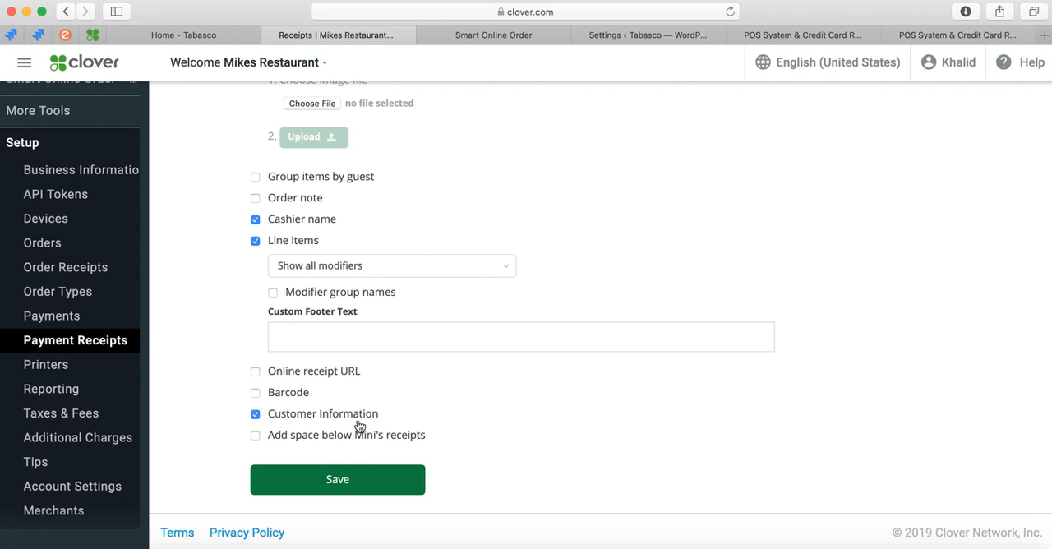
pyautogui.click(332, 480)
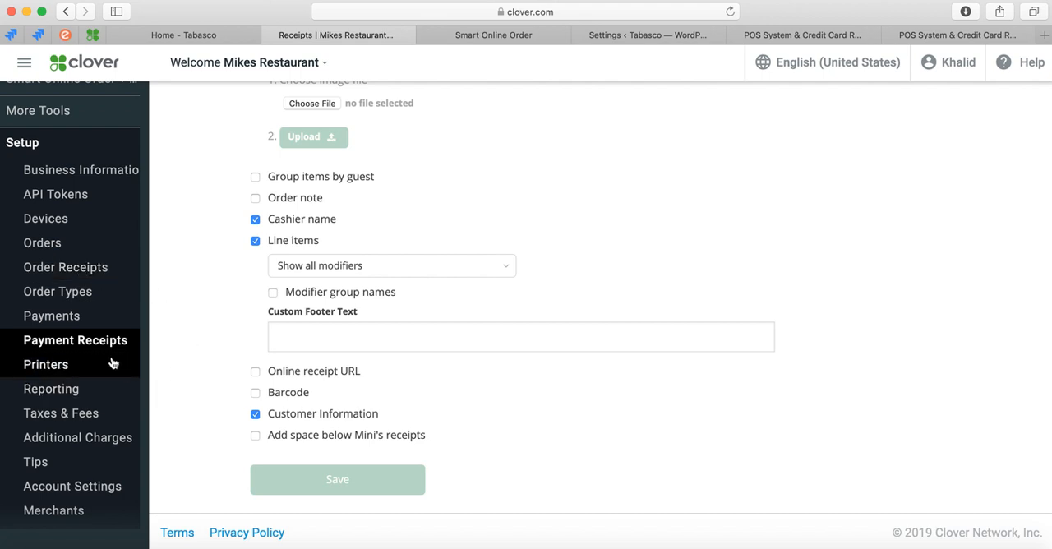
pyautogui.scroll(2, 207, 340)
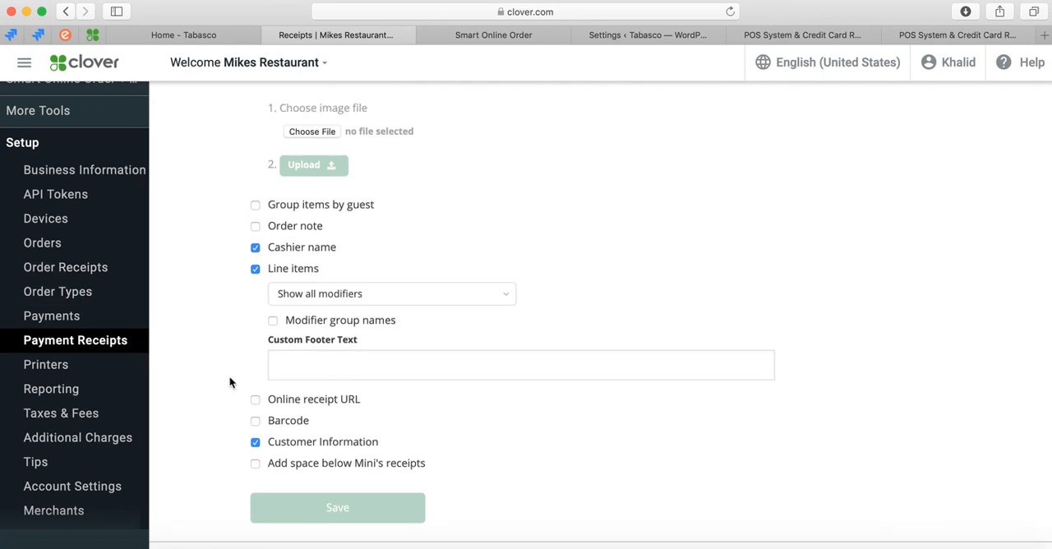
pyautogui.scroll(8, 227, 374)
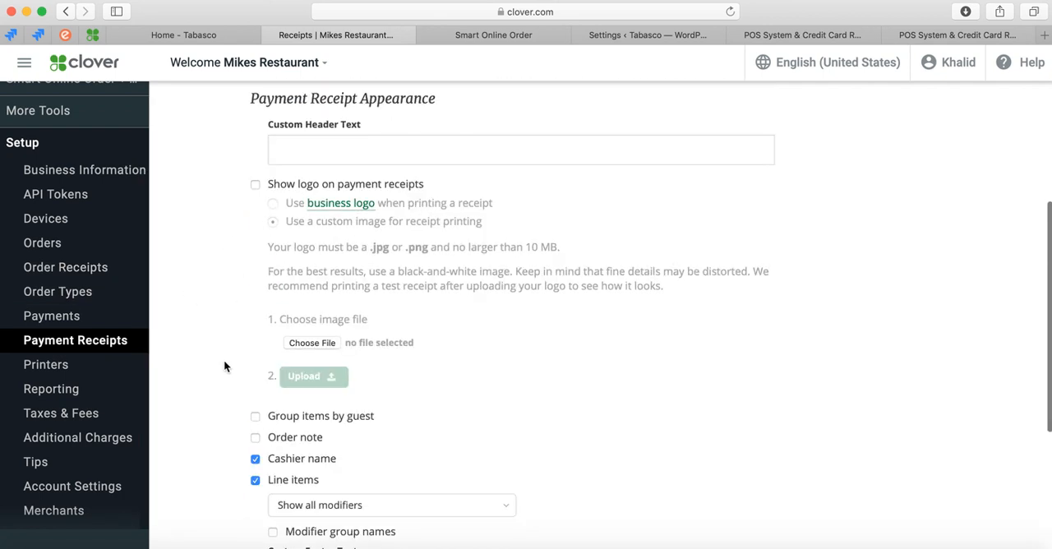
pyautogui.scroll(-9, 224, 359)
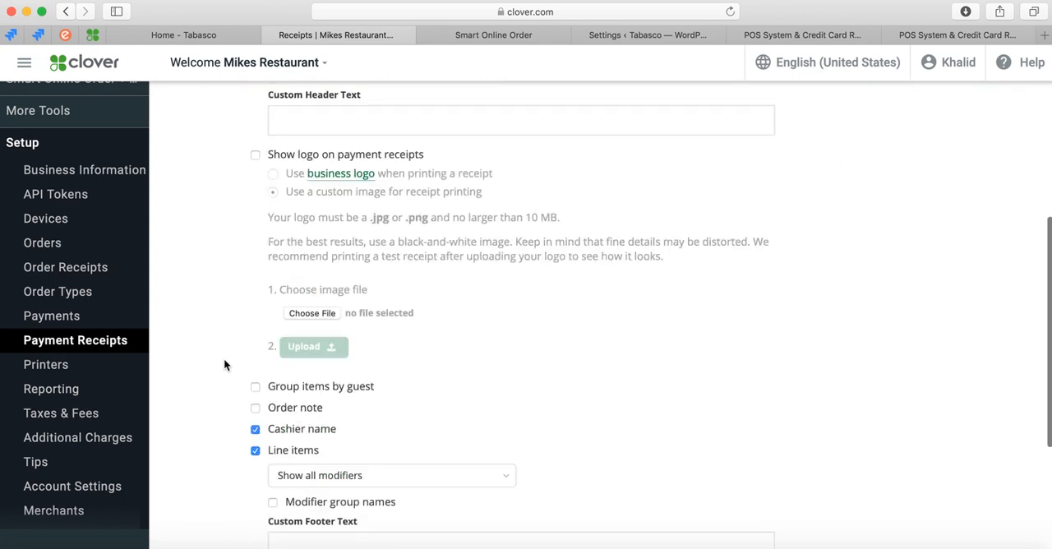
pyautogui.scroll(-2, 228, 392)
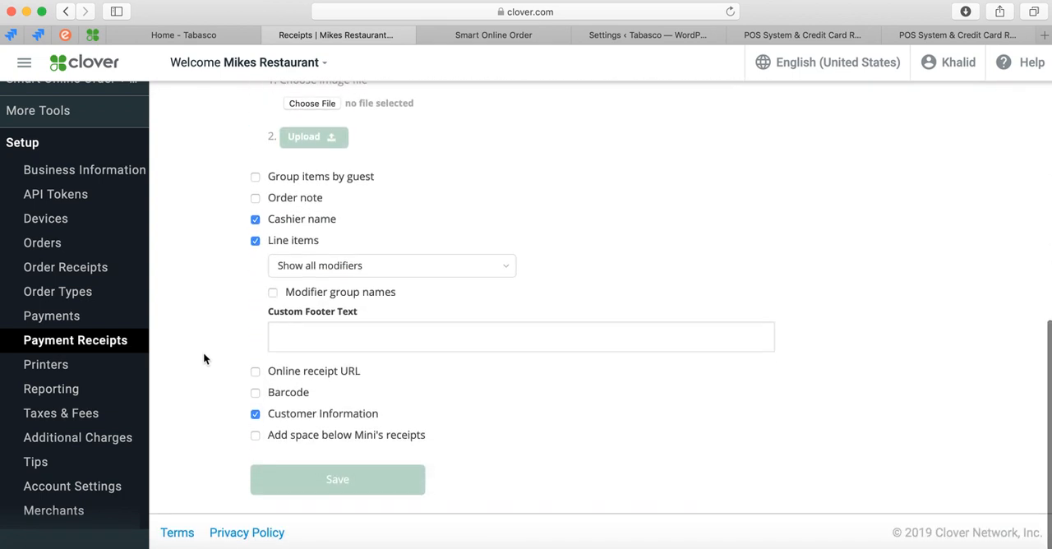
pyautogui.scroll(1, 232, 312)
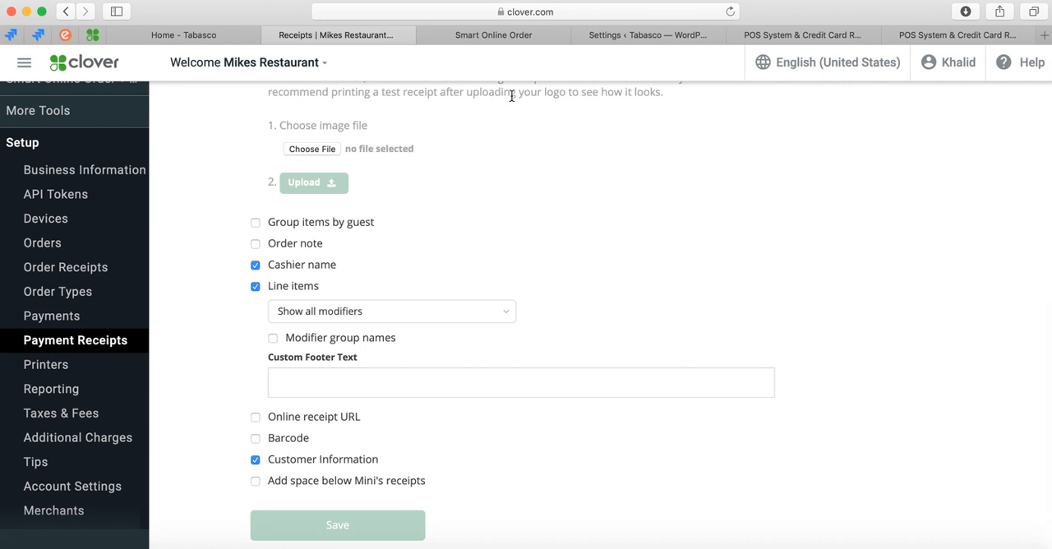
# Switch to the WordPress plugin settings and review the imported categories under Categories & Items.
pyautogui.click(629, 37)
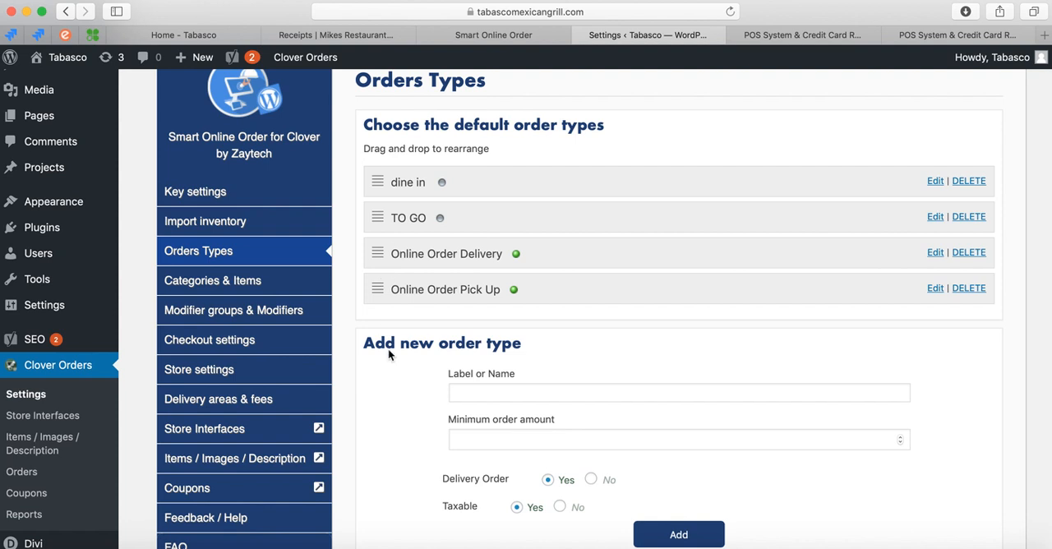
pyautogui.scroll(-2, 385, 403)
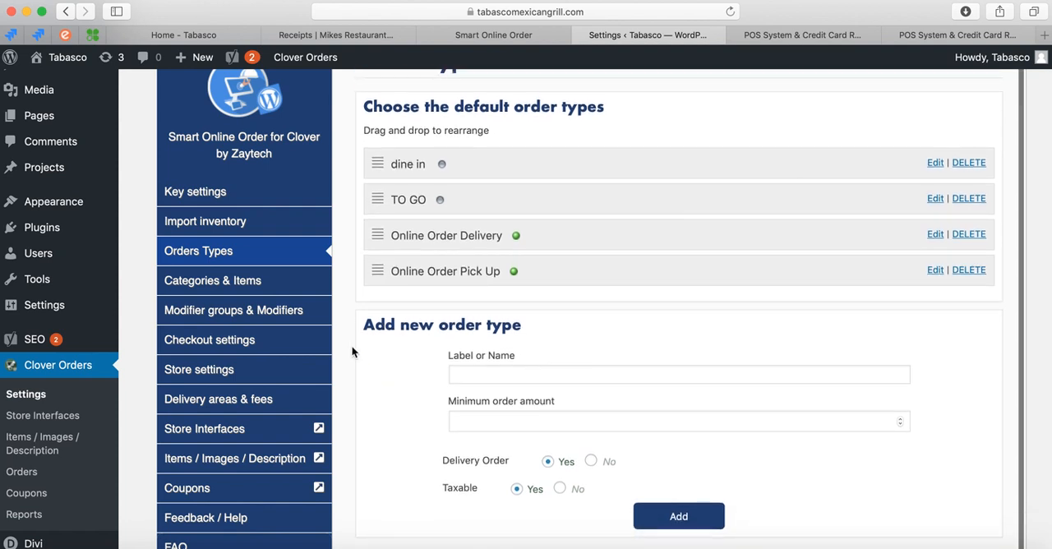
pyautogui.click(253, 283)
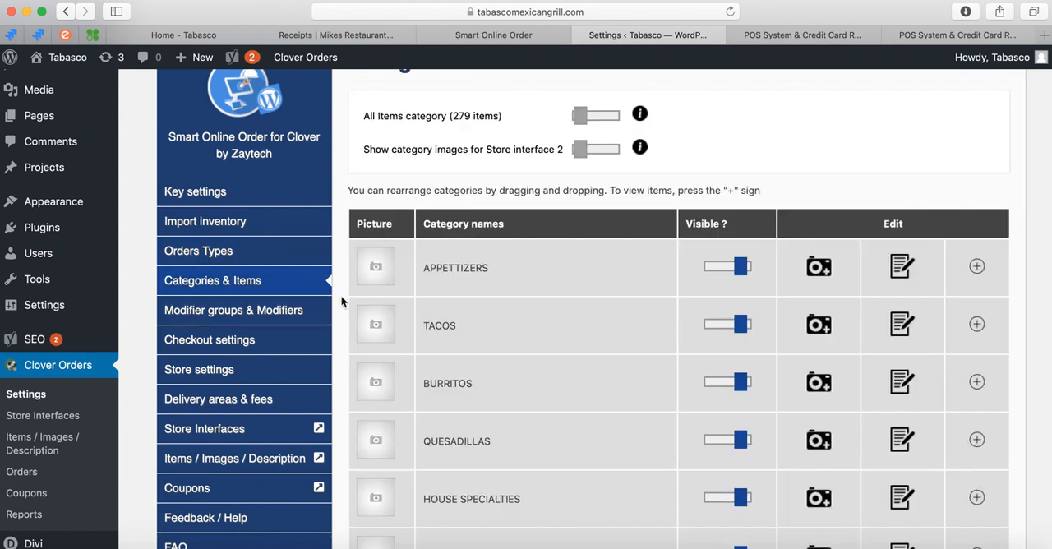
pyautogui.scroll(-10, 342, 301)
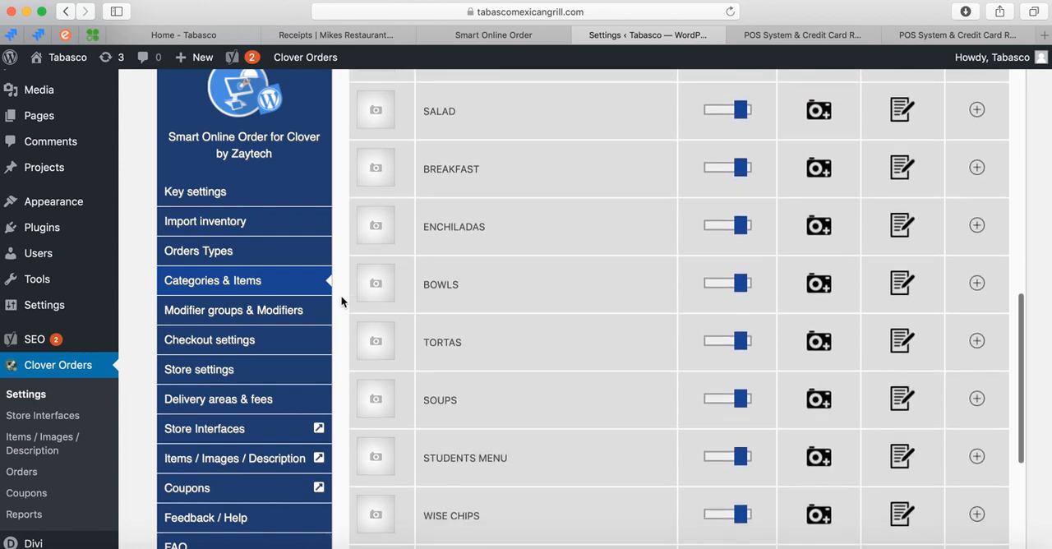
pyautogui.scroll(12, 342, 301)
pyautogui.scroll(-6, 340, 295)
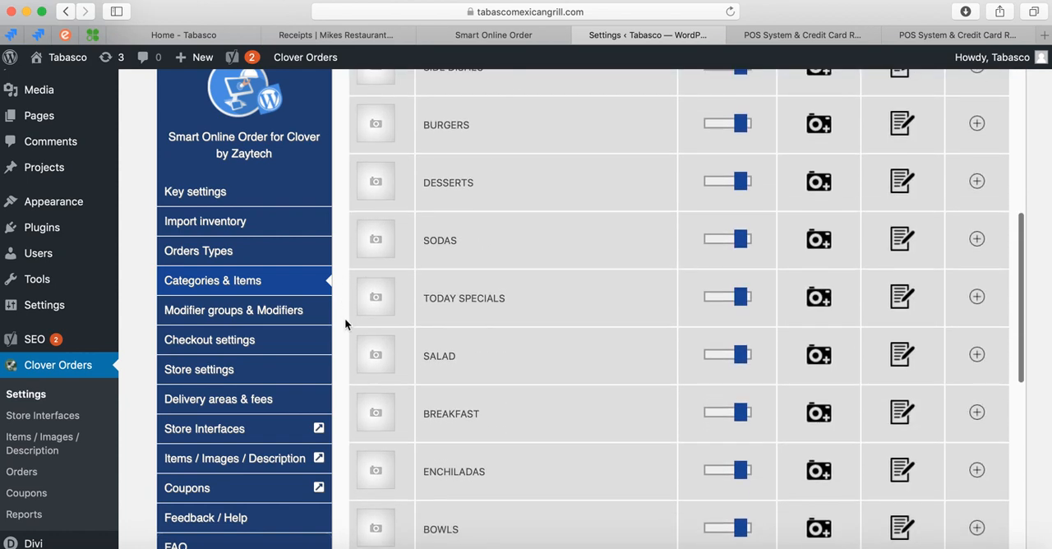
pyautogui.scroll(-3, 343, 359)
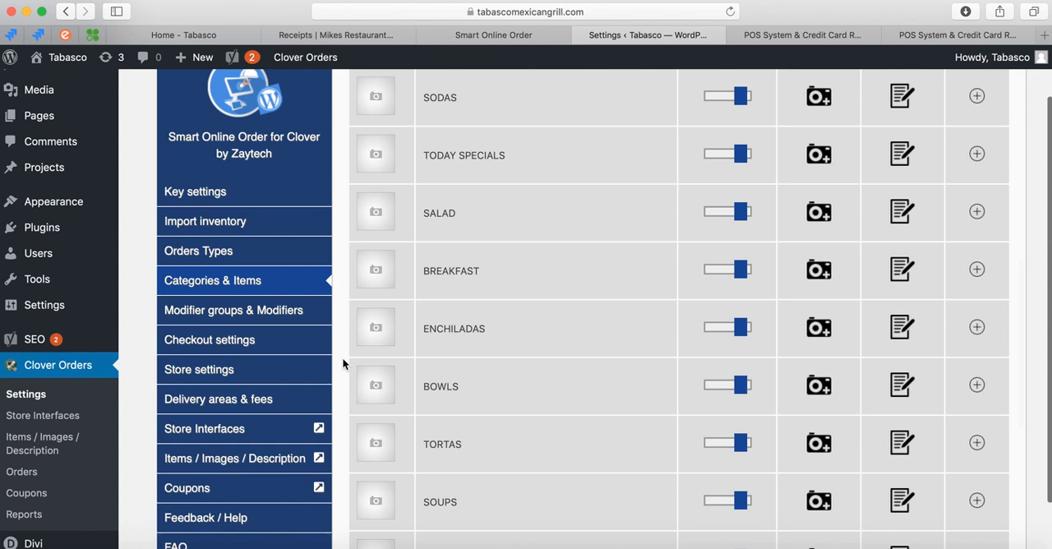
pyautogui.scroll(-9, 343, 362)
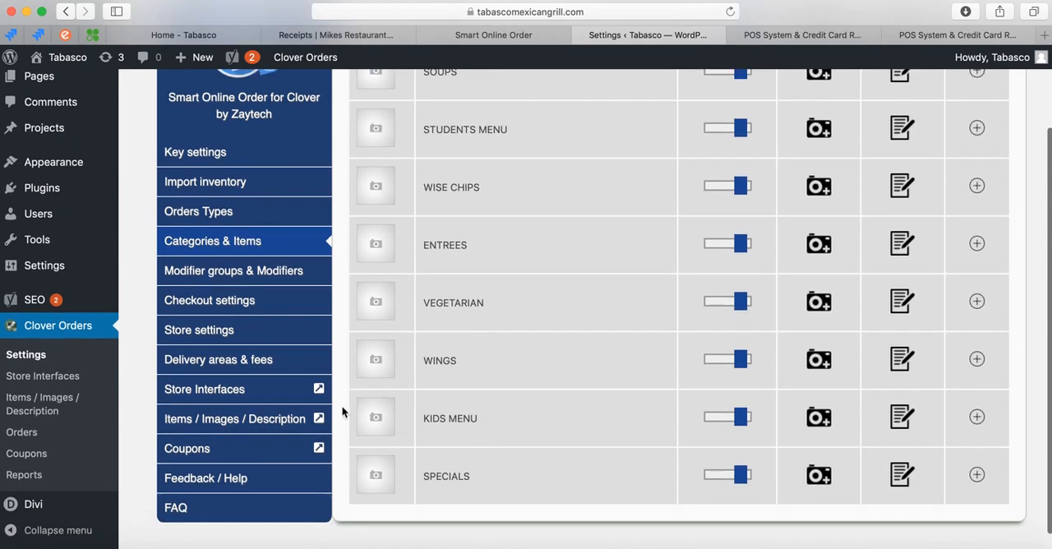
# Hide the SOUPS and WINGS categories from the online store and restore the visibility of both.
pyautogui.scroll(4, 338, 373)
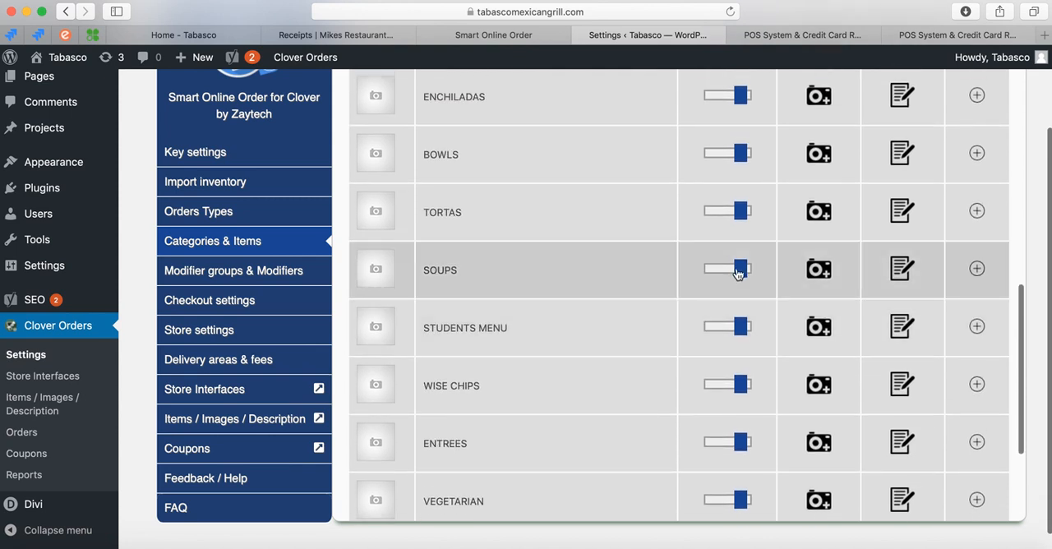
pyautogui.click(738, 271)
pyautogui.scroll(-4, 669, 387)
pyautogui.scroll(1, 726, 426)
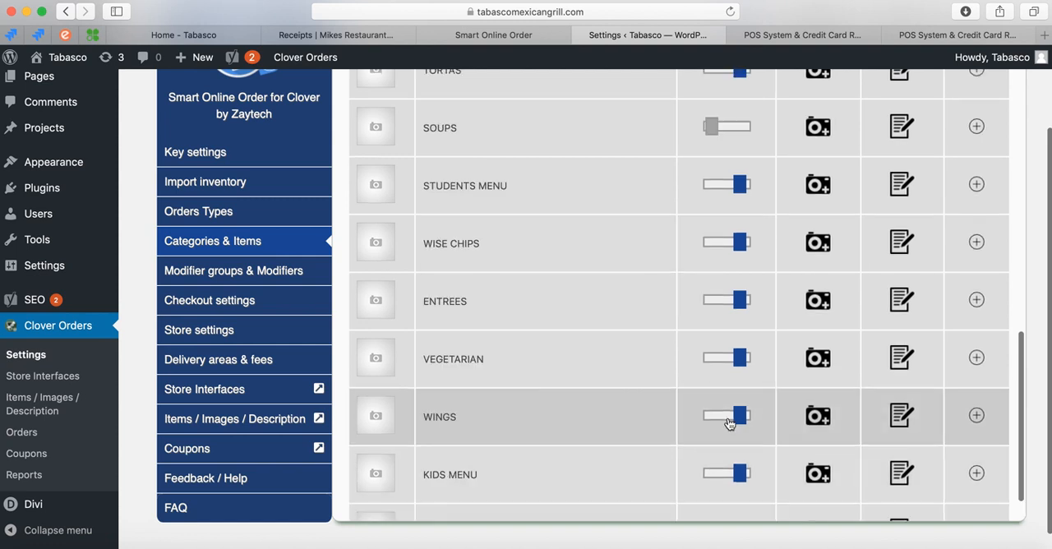
pyautogui.click(731, 415)
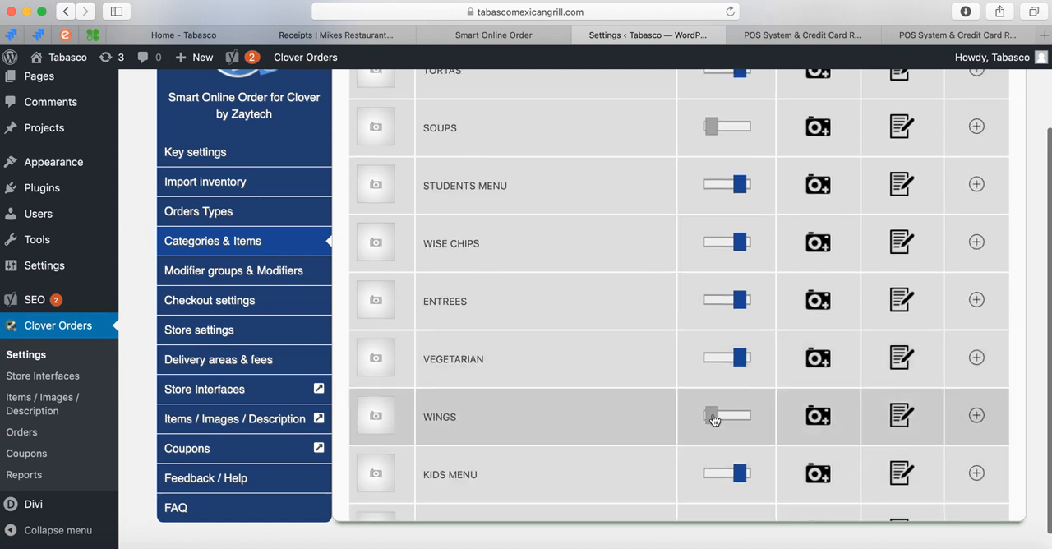
pyautogui.click(714, 418)
pyautogui.click(712, 134)
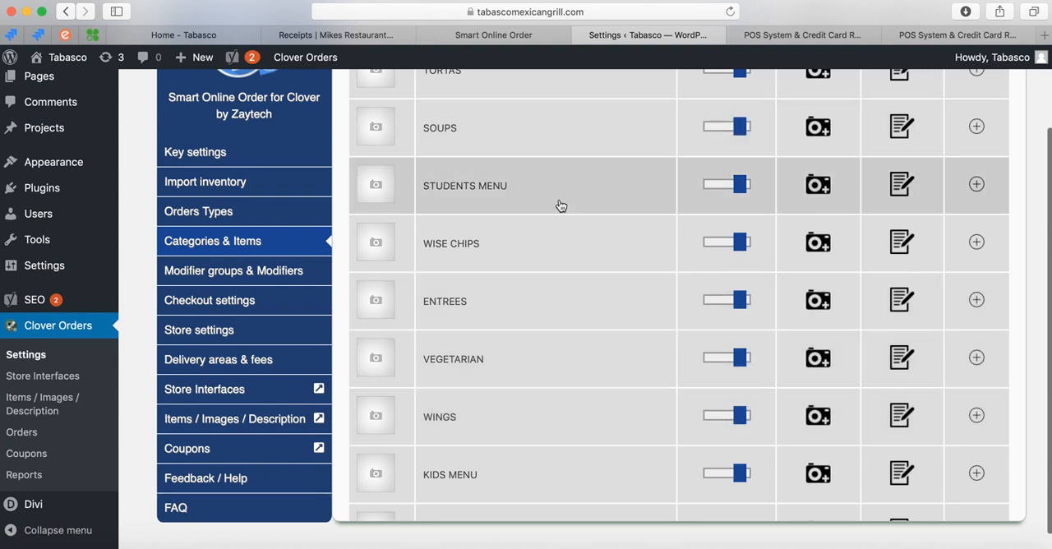
# Rearrange the category list so BURRITOS comes first and QUESADILLAS second, ahead of APPETTIZERS.
pyautogui.scroll(5, 512, 296)
pyautogui.scroll(7, 515, 297)
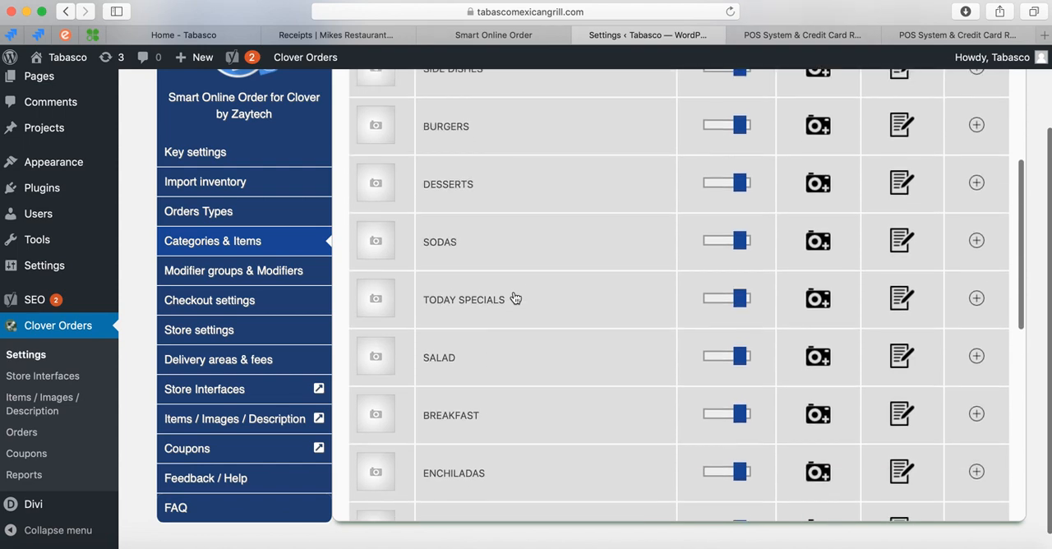
pyautogui.scroll(3, 516, 345)
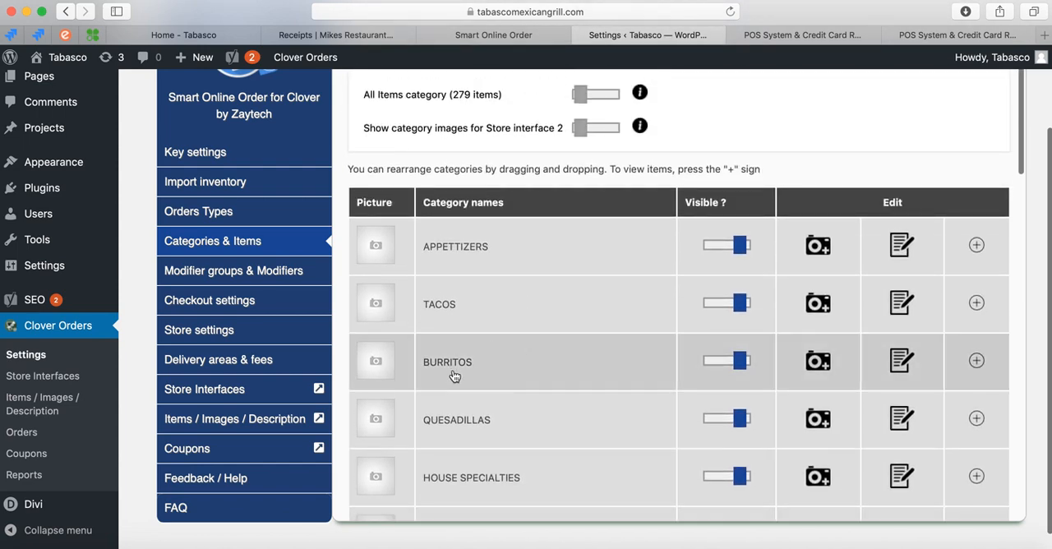
pyautogui.moveTo(461, 375); pyautogui.dragTo(465, 247)
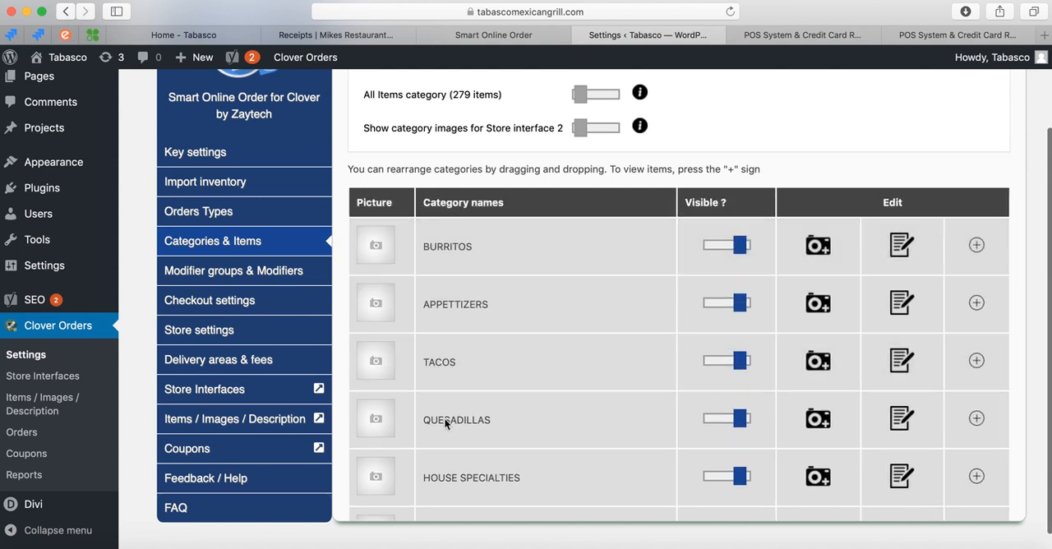
pyautogui.moveTo(450, 426); pyautogui.dragTo(453, 291)
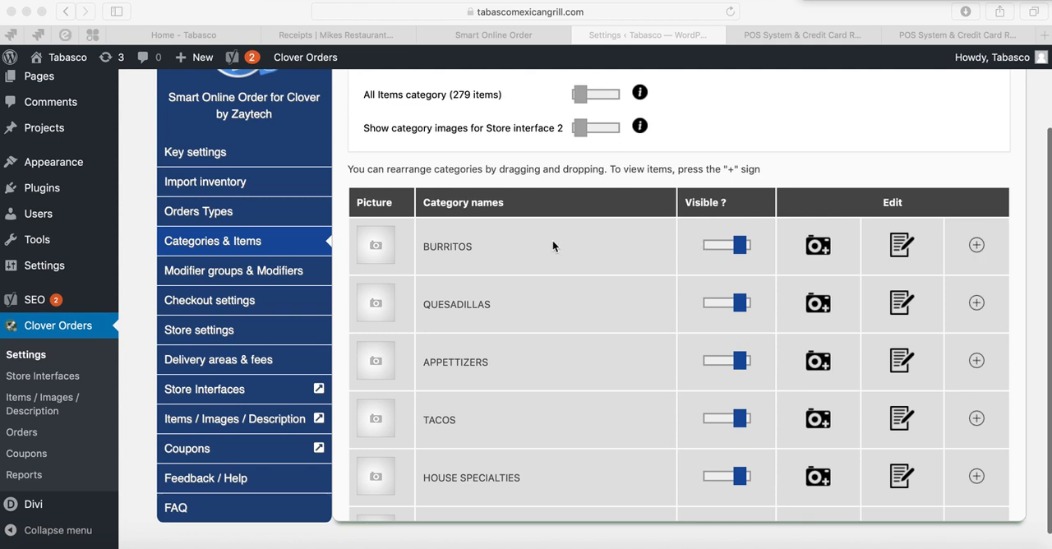
# Reorder the BURRITOS items, placing BEAN BURRITO first and Veggie Burrito directly after Burrito De Carnitas, and close the item list.
pyautogui.click(977, 246)
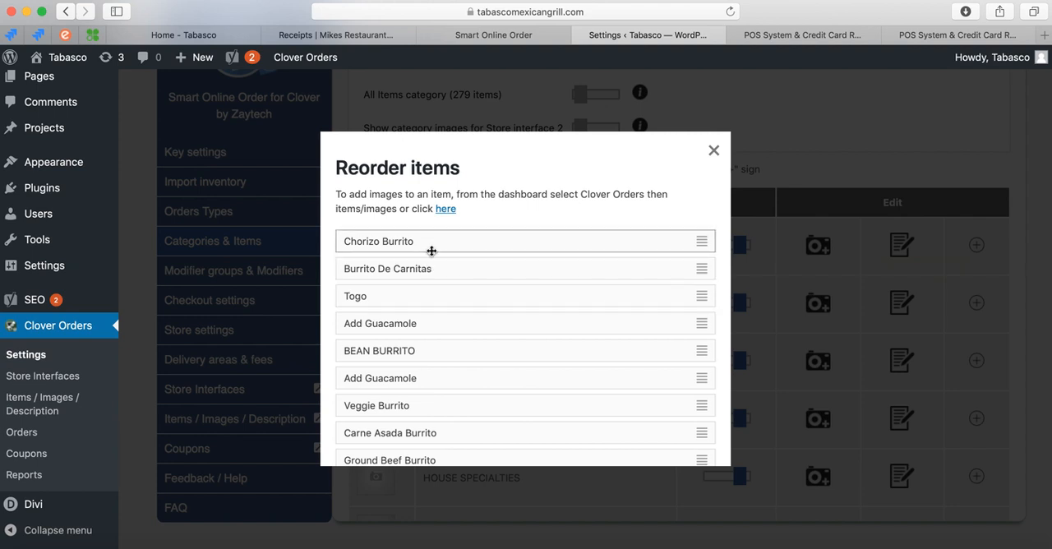
pyautogui.scroll(-3, 430, 375)
pyautogui.scroll(3, 429, 378)
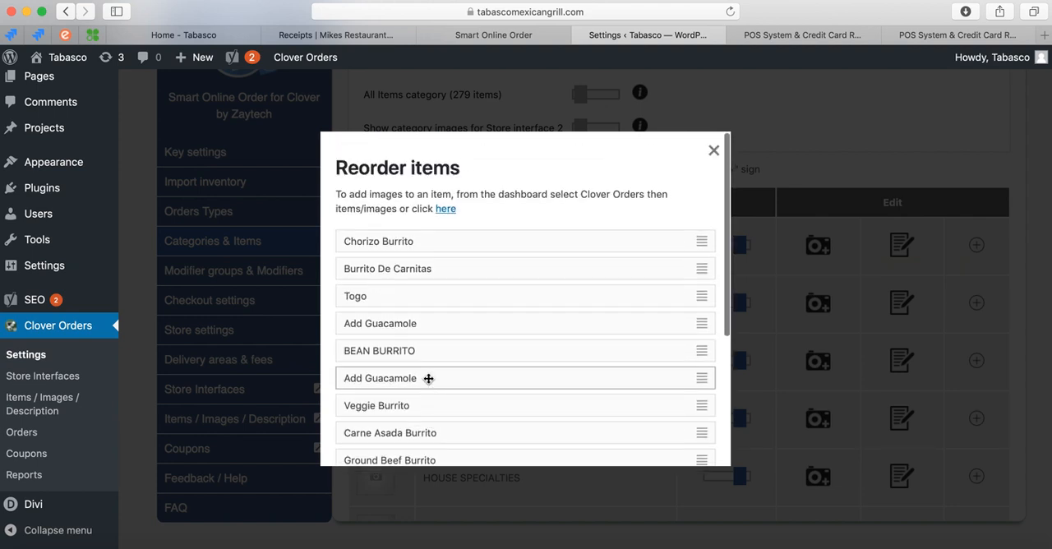
pyautogui.moveTo(429, 354); pyautogui.dragTo(430, 238)
pyautogui.moveTo(419, 405); pyautogui.dragTo(423, 306)
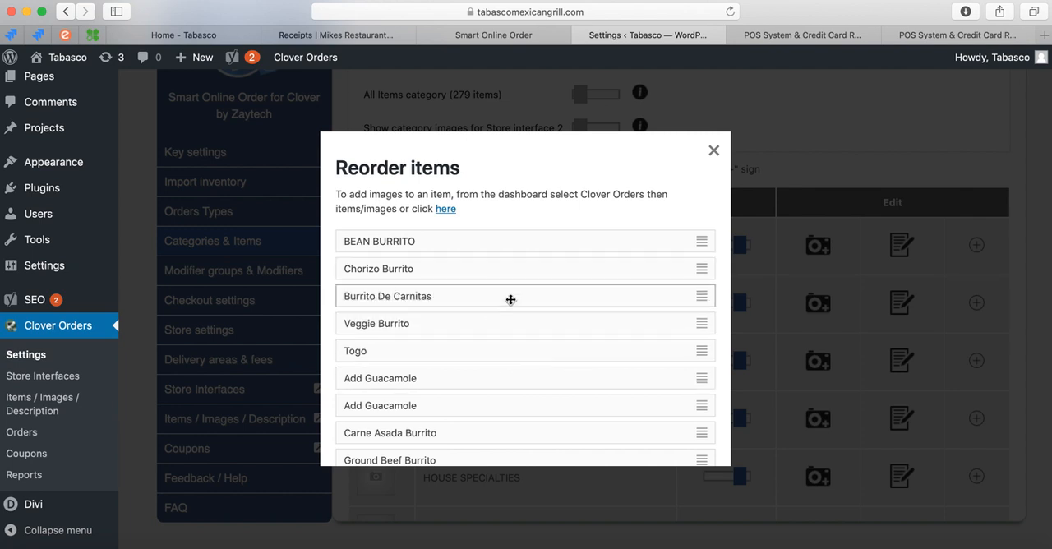
pyautogui.click(714, 150)
# View the items in the SODAS category, close the item list and return to the start of the category list.
pyautogui.scroll(-5, 658, 296)
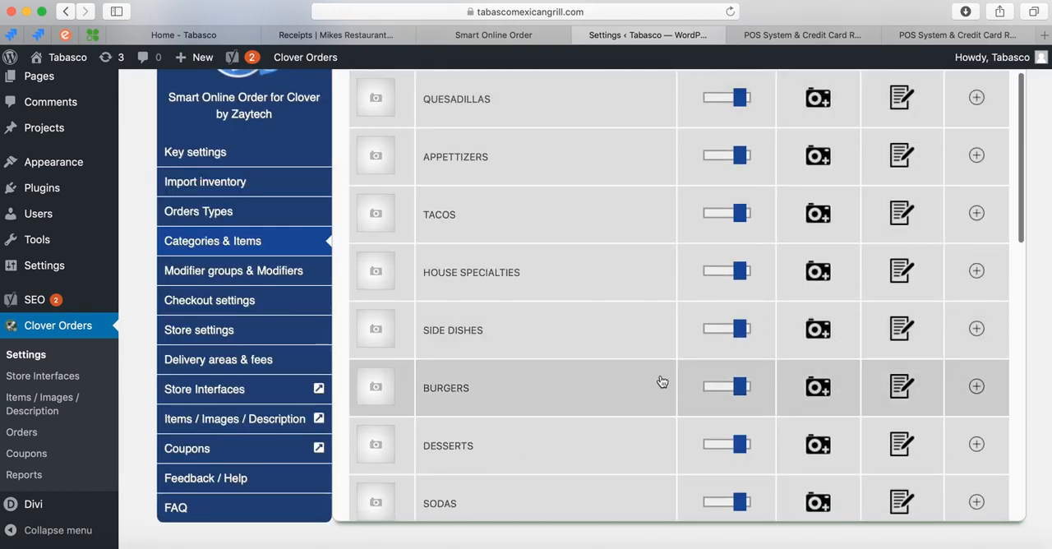
pyautogui.scroll(-3, 657, 353)
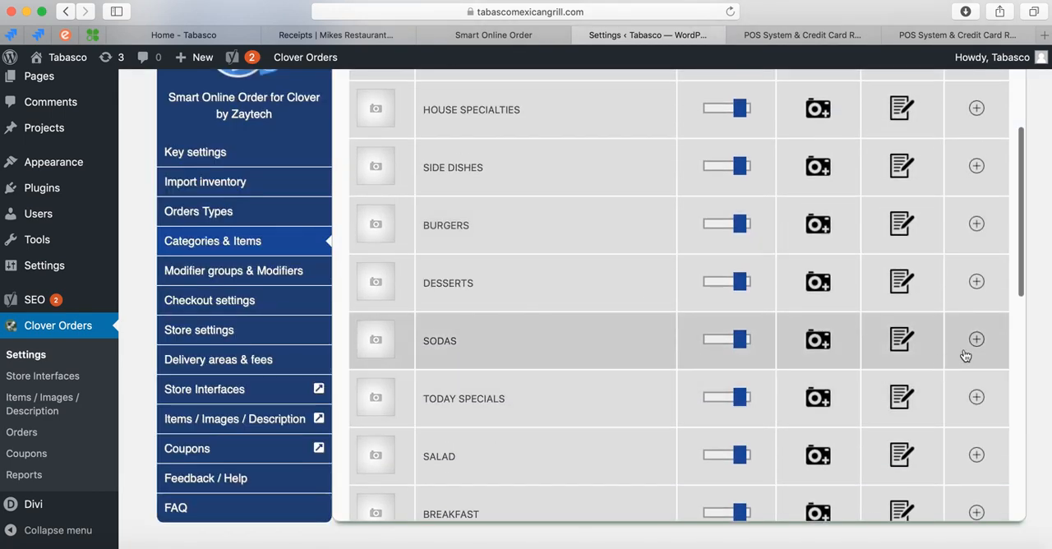
pyautogui.click(975, 340)
pyautogui.moveTo(668, 328)
pyautogui.mouseDown()
pyautogui.moveTo(669, 272)
pyautogui.moveTo(668, 326)
pyautogui.mouseUp()
pyautogui.click(714, 150)
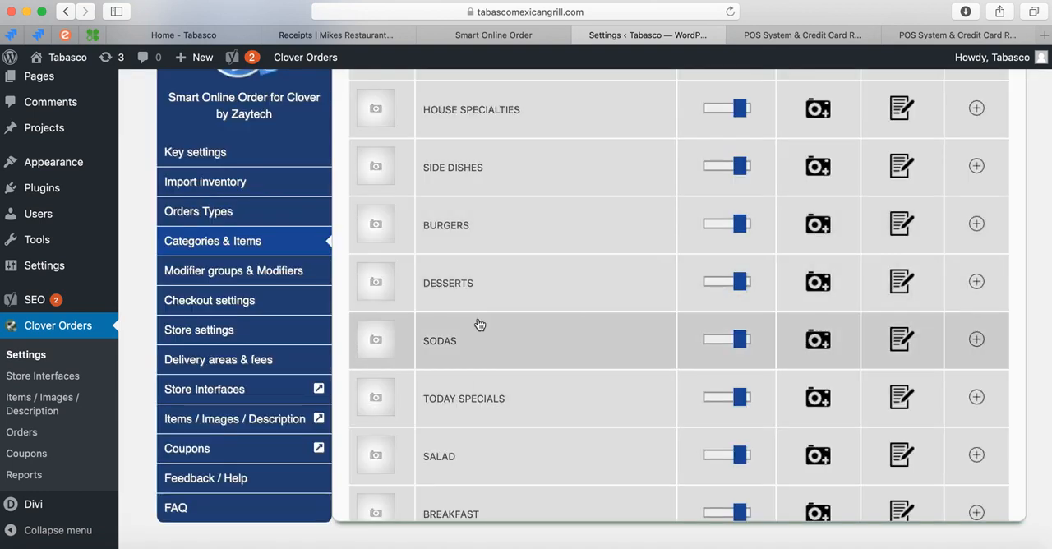
pyautogui.scroll(2, 340, 360)
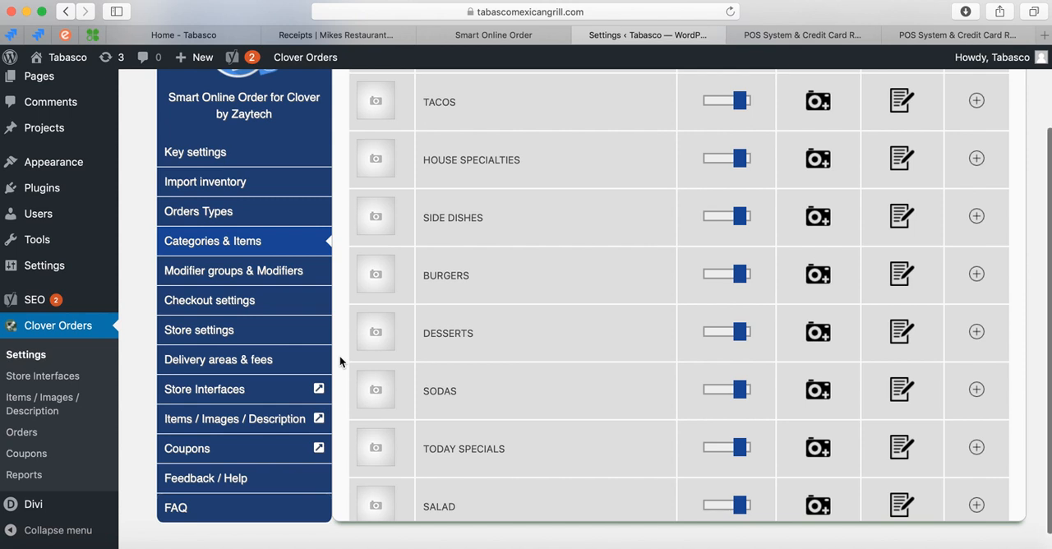
pyautogui.scroll(2, 339, 359)
pyautogui.scroll(5, 340, 360)
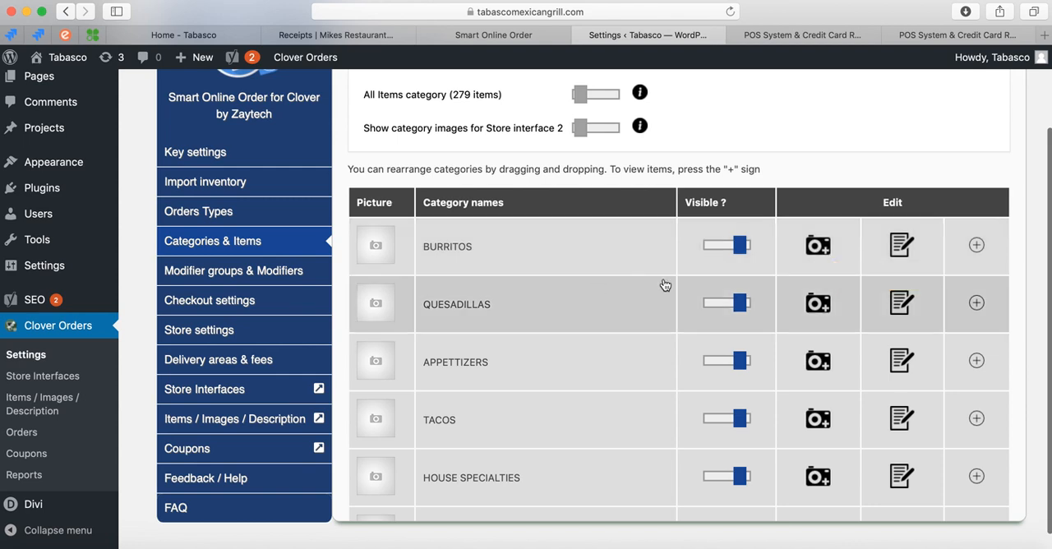
# Open Modifier groups & Modifiers and examine the modifier groups and the modifier settings for store interface 4.
pyautogui.click(274, 276)
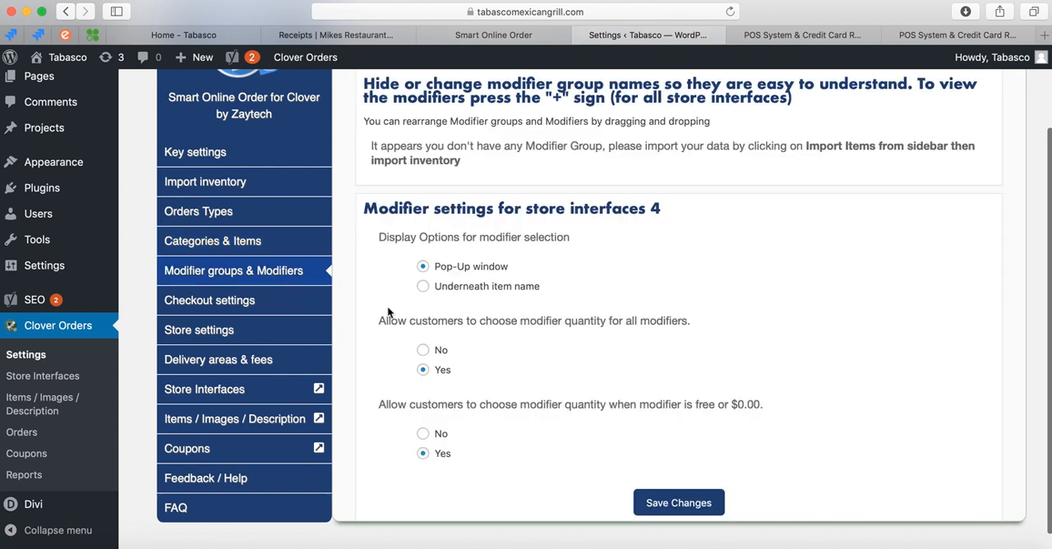
pyautogui.scroll(-5, 389, 312)
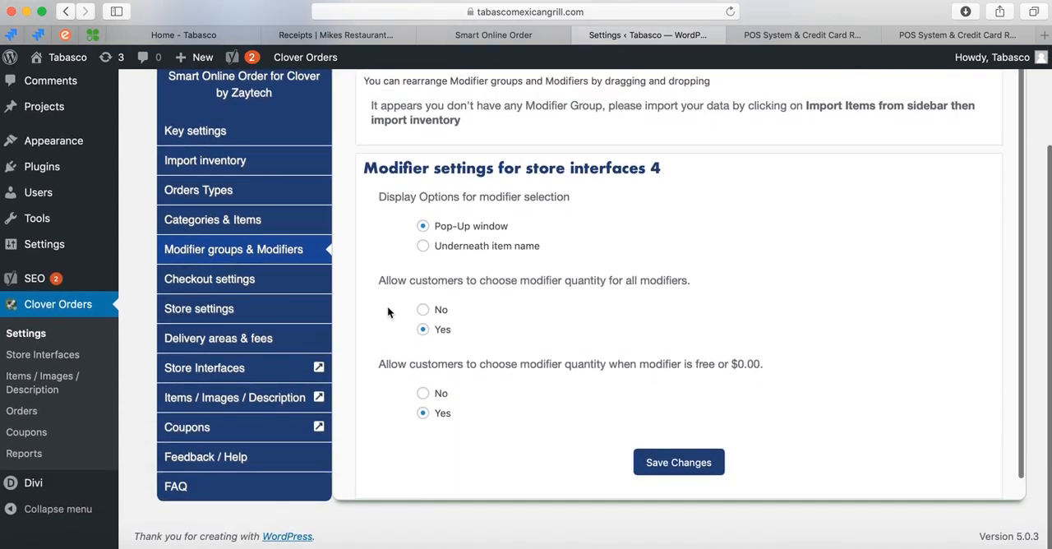
pyautogui.scroll(3, 388, 312)
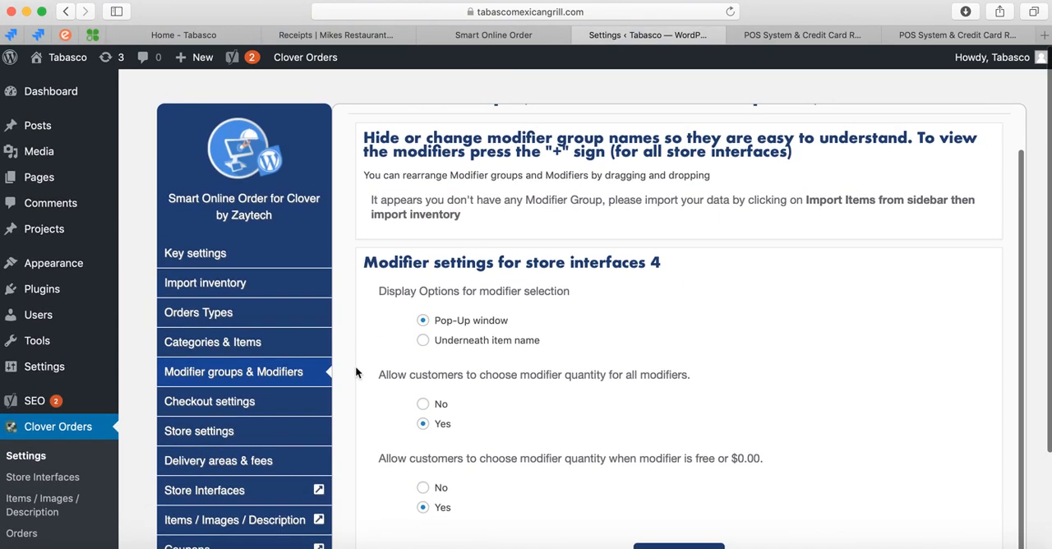
pyautogui.scroll(-3, 355, 365)
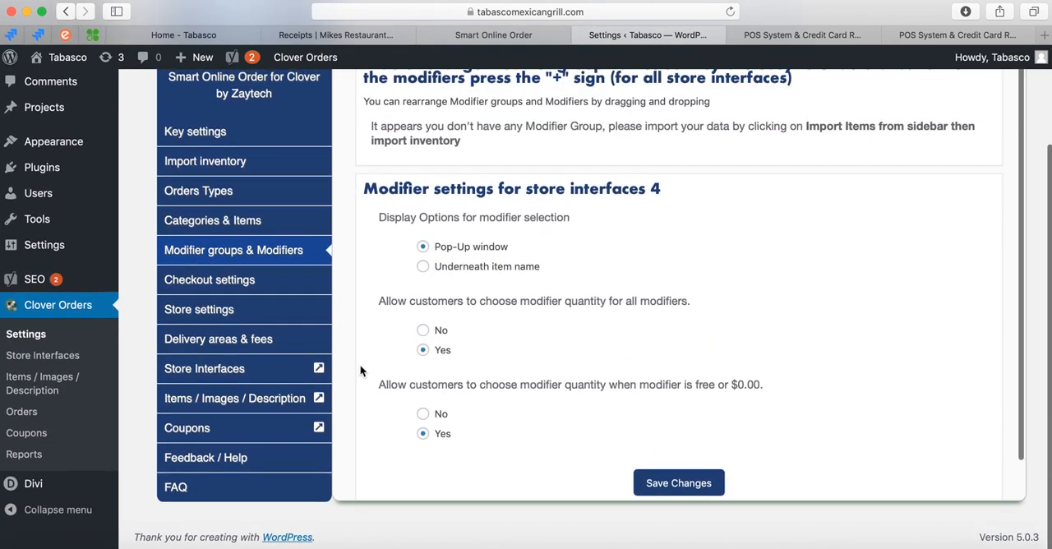
pyautogui.scroll(3, 360, 371)
# Reload the Smart Online Order settings page.
pyautogui.click(730, 12)
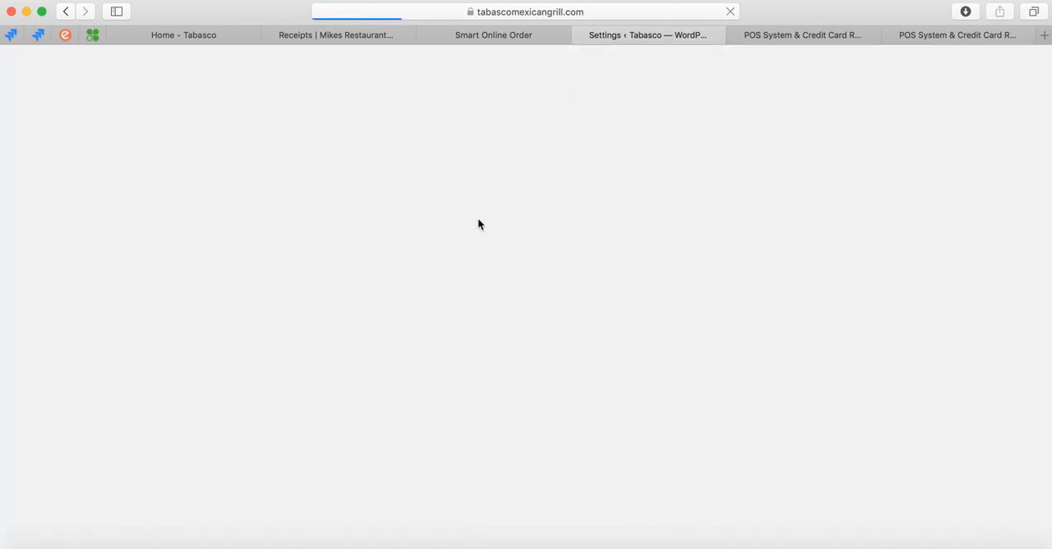
pyautogui.scroll(-2, 389, 372)
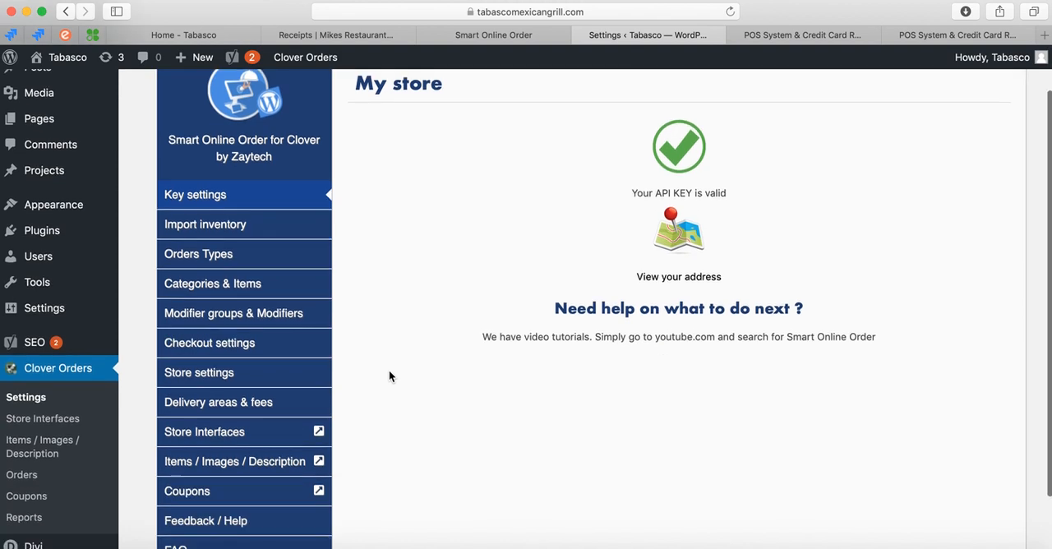
pyautogui.scroll(-1, 389, 376)
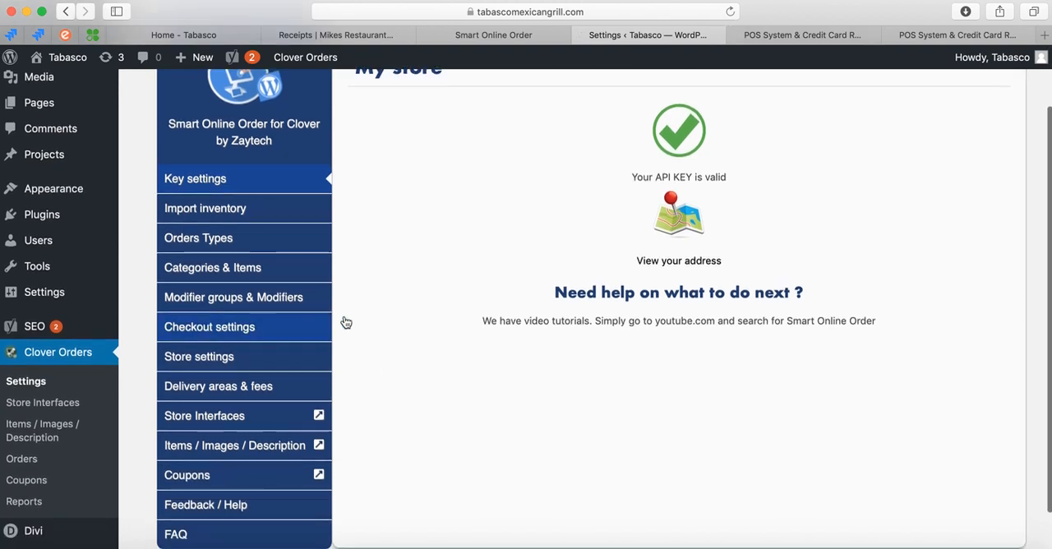
# Open Modifier groups & Modifiers, look over the group list and modifier settings, and reload the settings page.
pyautogui.click(305, 297)
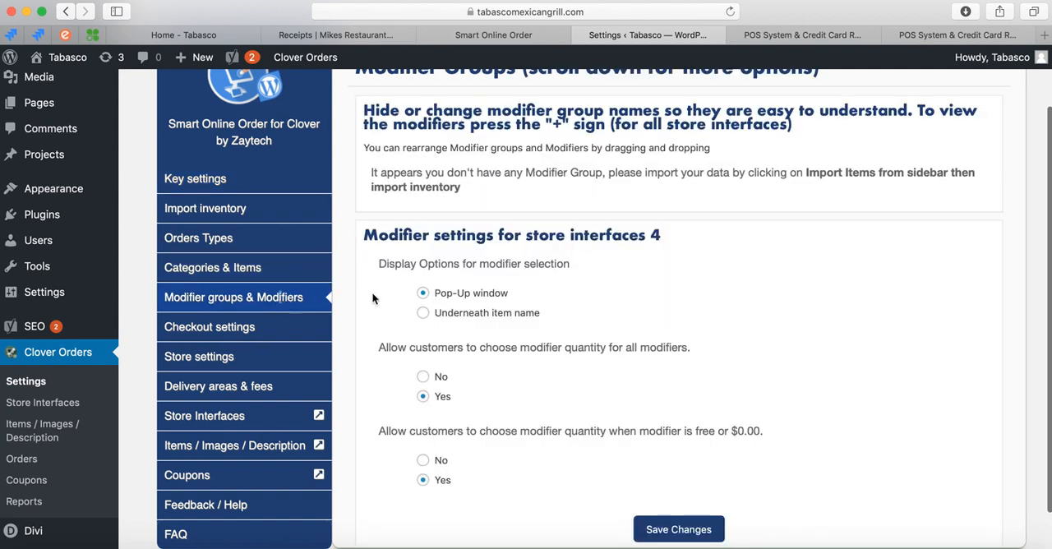
pyautogui.scroll(3, 370, 329)
pyautogui.scroll(-5, 374, 351)
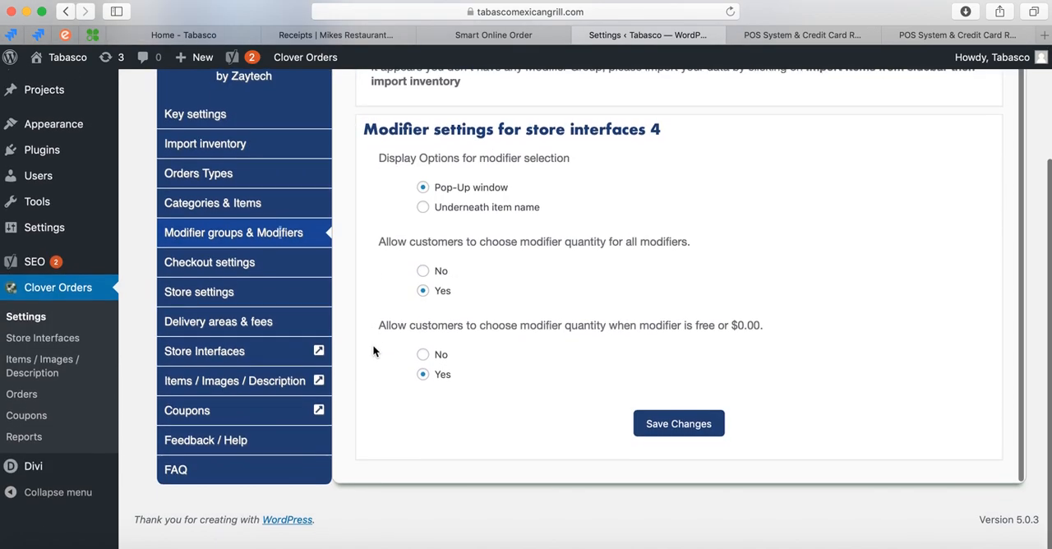
pyautogui.scroll(3, 373, 348)
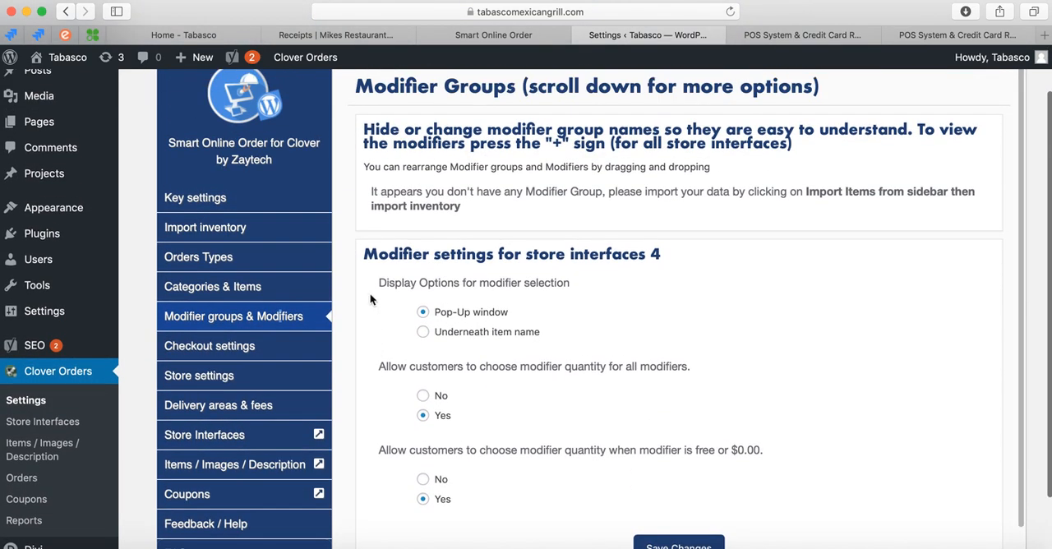
pyautogui.scroll(-1, 380, 380)
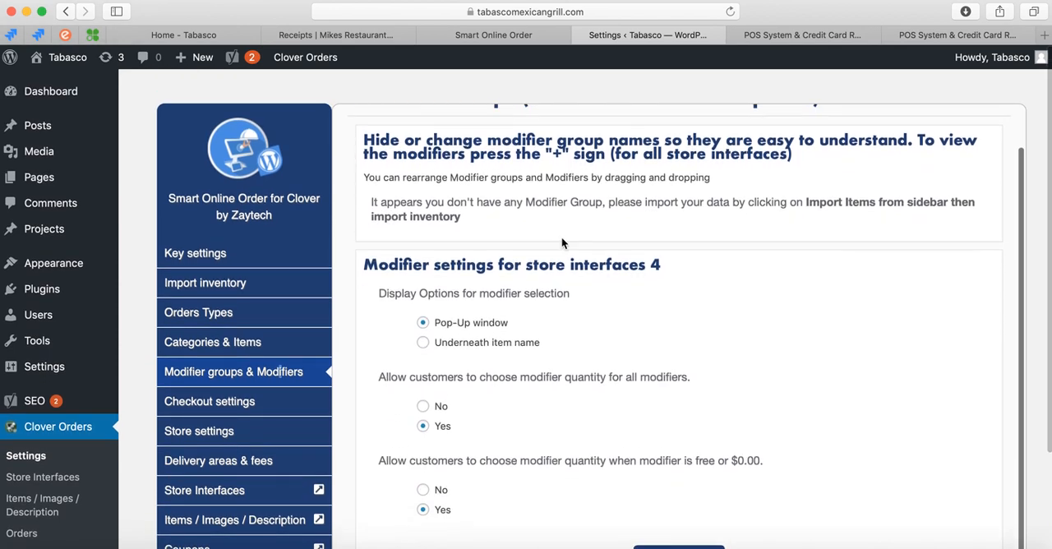
pyautogui.click(730, 11)
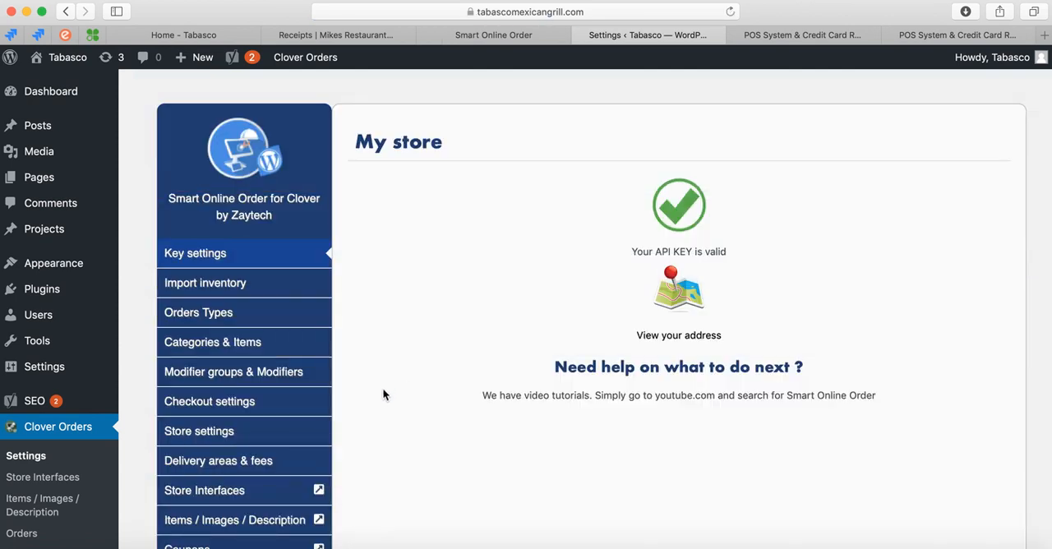
# Reopen Modifier groups & Modifiers and examine the modifier group section plus the display and quantity options for store interfaces 4.
pyautogui.scroll(-3, 383, 395)
pyautogui.click(275, 260)
pyautogui.scroll(3, 376, 258)
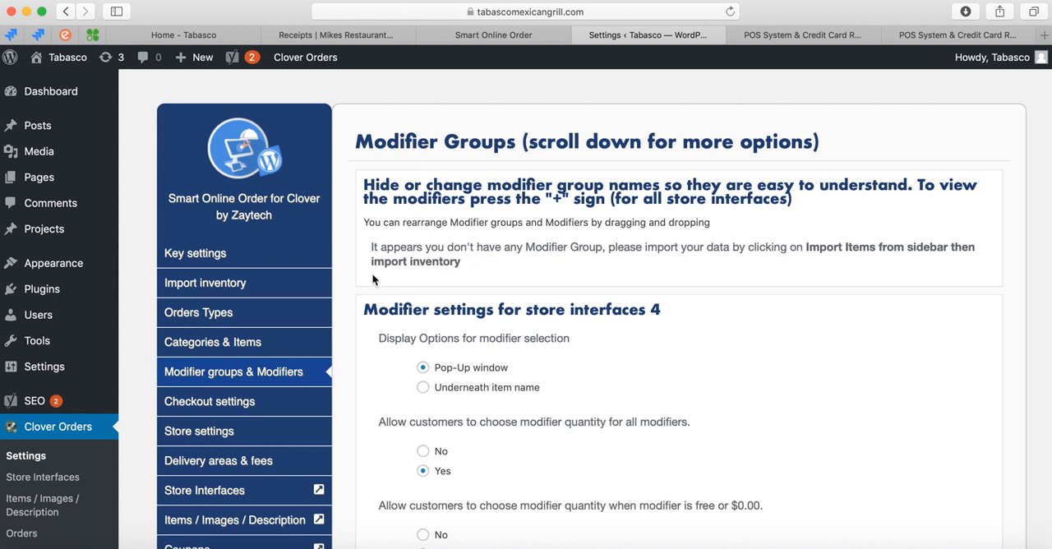
pyautogui.scroll(-1, 372, 274)
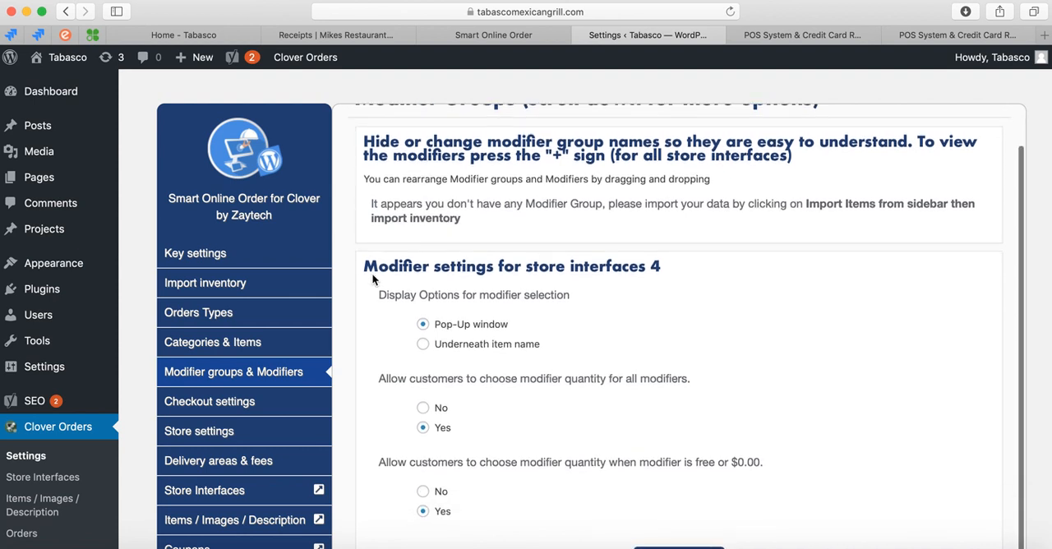
pyautogui.scroll(1, 373, 283)
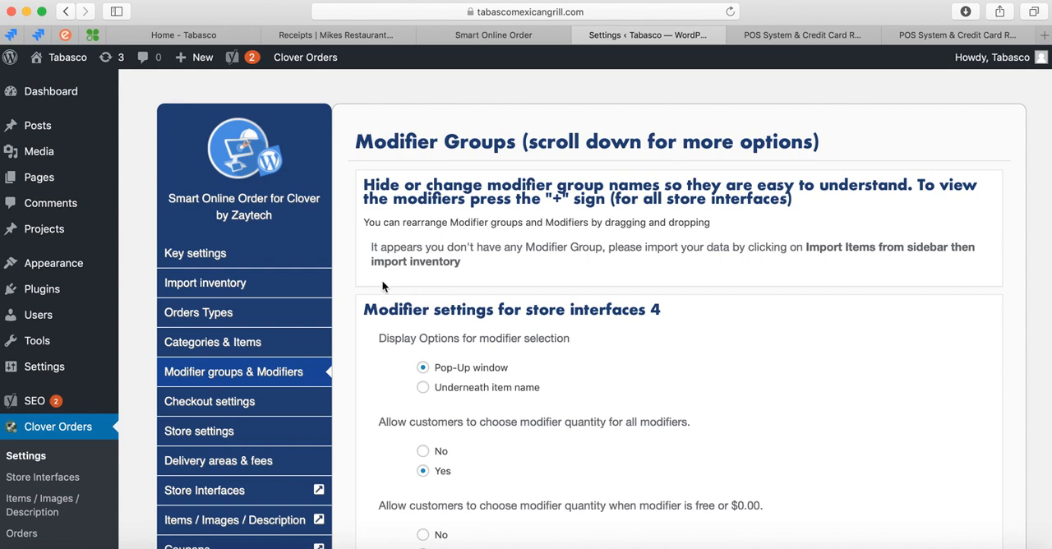
pyautogui.scroll(-1, 370, 333)
pyautogui.scroll(1, 365, 342)
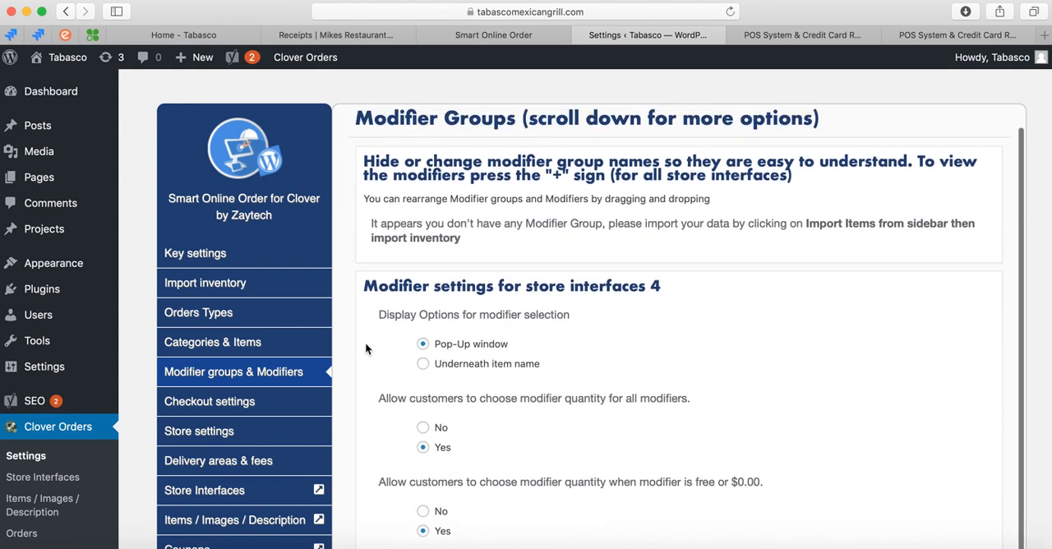
pyautogui.scroll(-1, 360, 380)
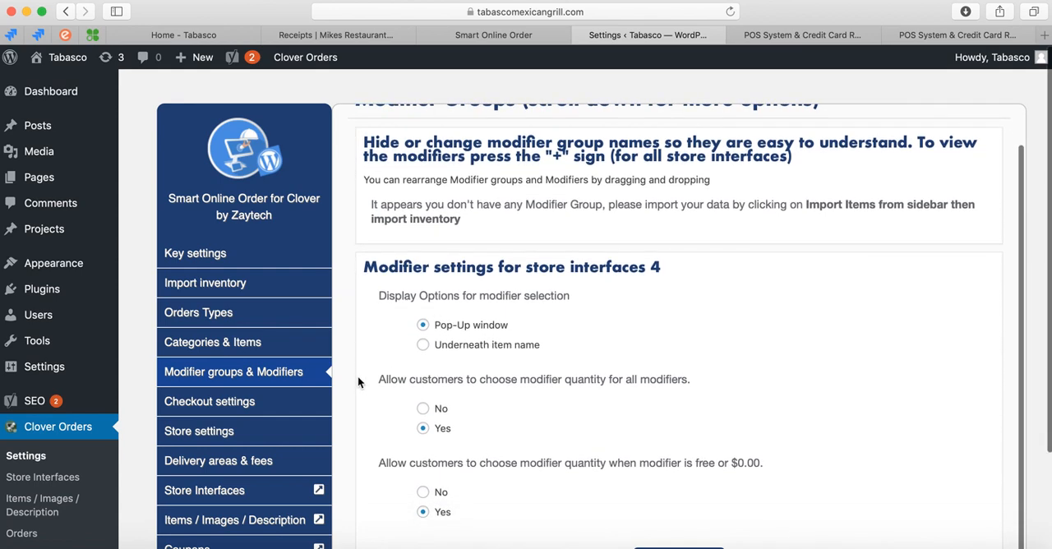
# Open Checkout settings, enable Login to checkout and look over the Facebook login option.
pyautogui.click(260, 404)
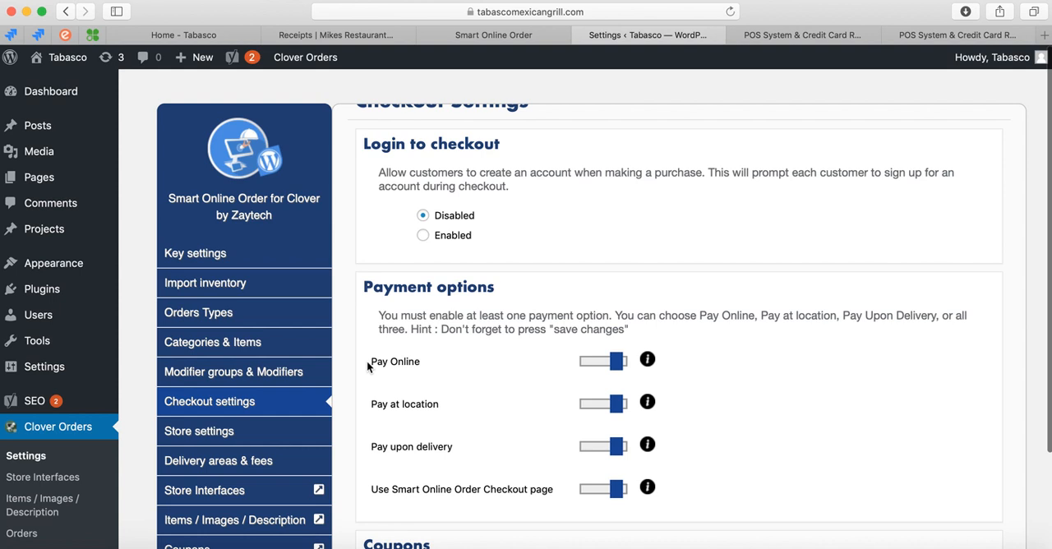
pyautogui.scroll(1, 359, 305)
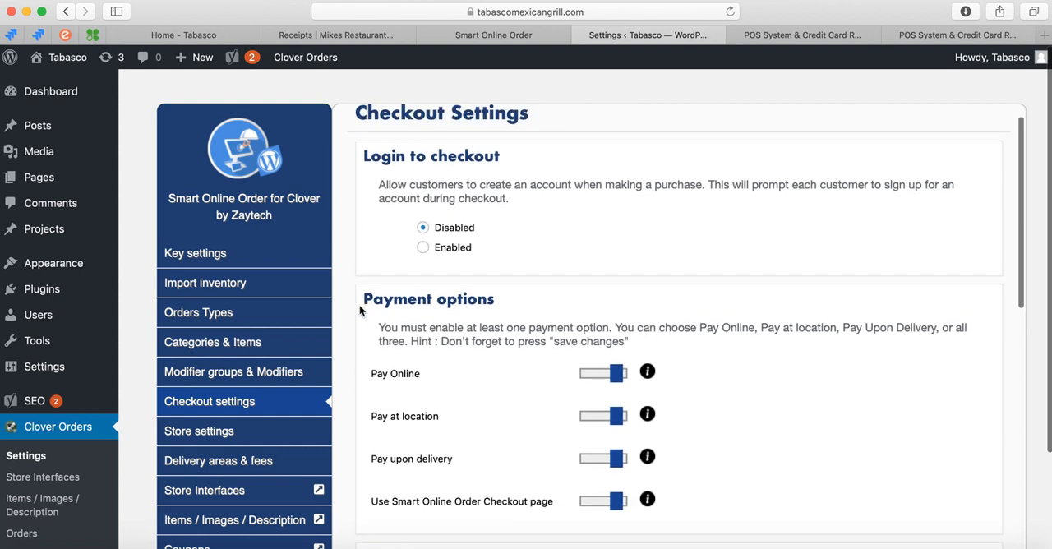
pyautogui.scroll(1, 359, 304)
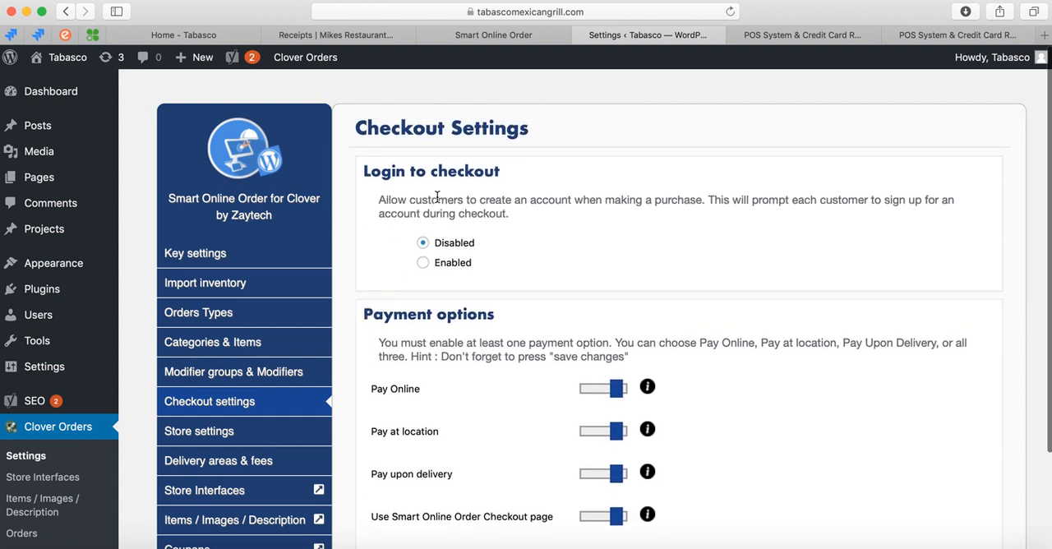
pyautogui.click(425, 267)
pyautogui.scroll(-5, 394, 370)
pyautogui.scroll(5, 432, 319)
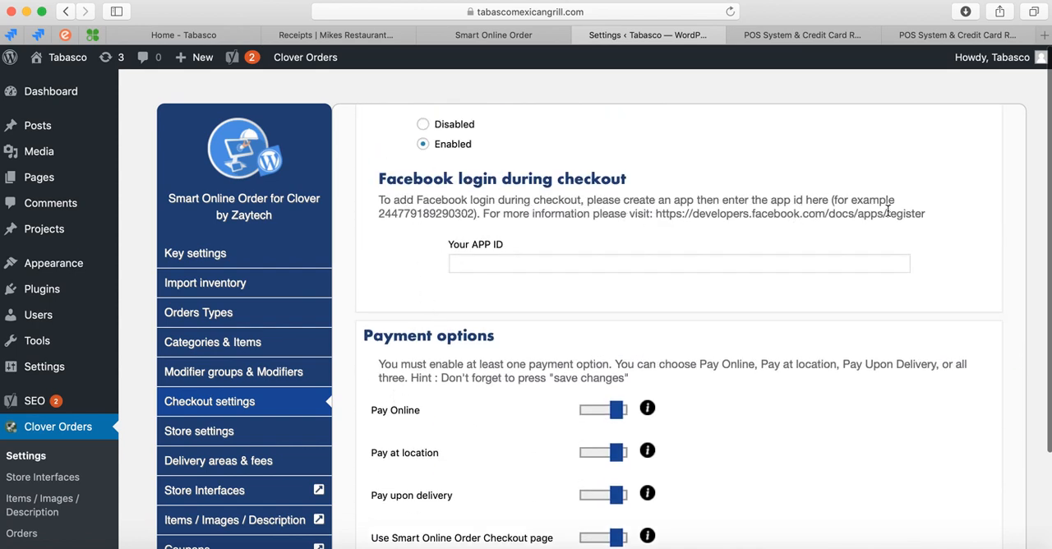
# Turn off Use Smart Online Order Checkout page under Payment options, and switch Pay Online off and back on.
pyautogui.scroll(-1, 386, 362)
pyautogui.scroll(-3, 386, 362)
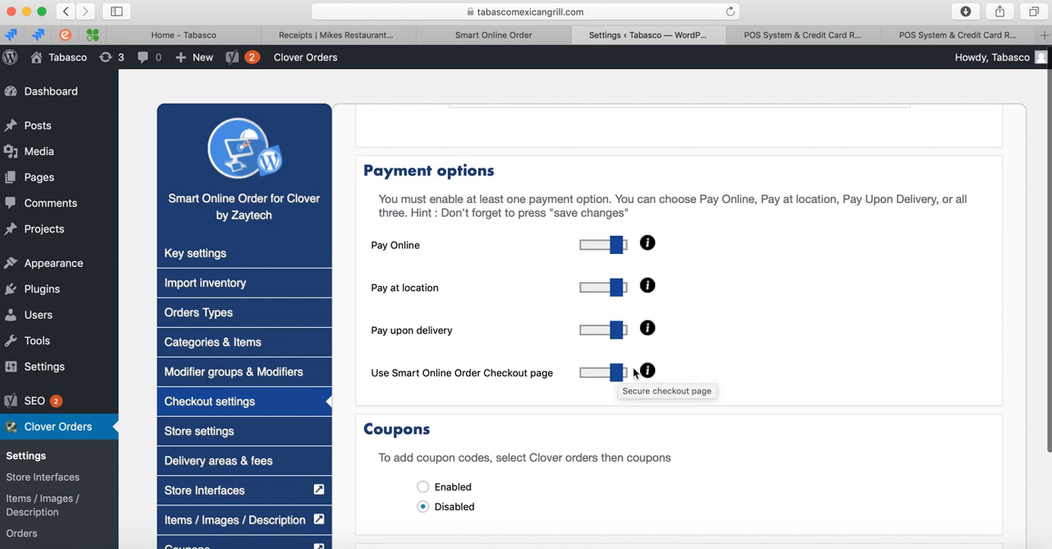
pyautogui.moveTo(647, 374)
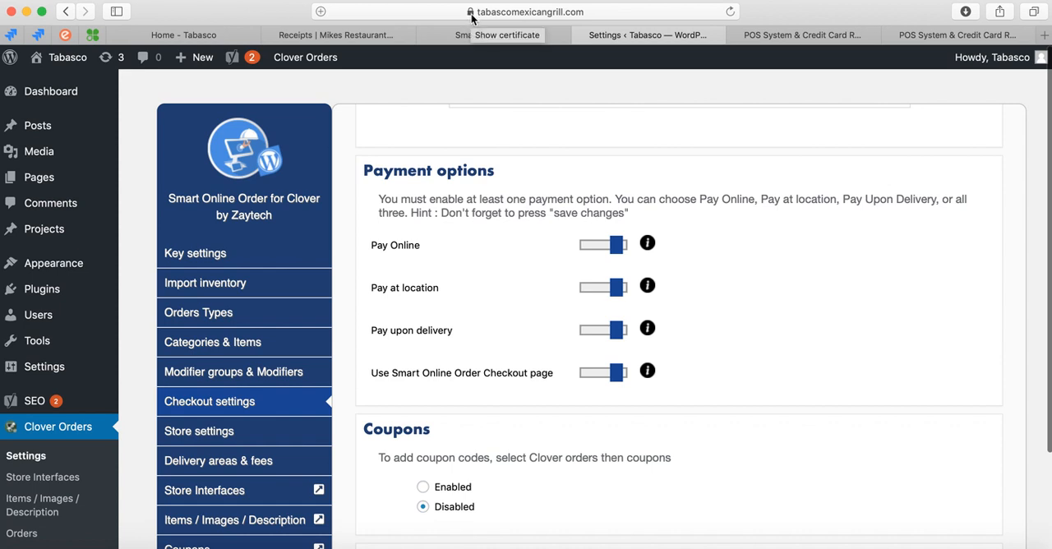
pyautogui.click(616, 375)
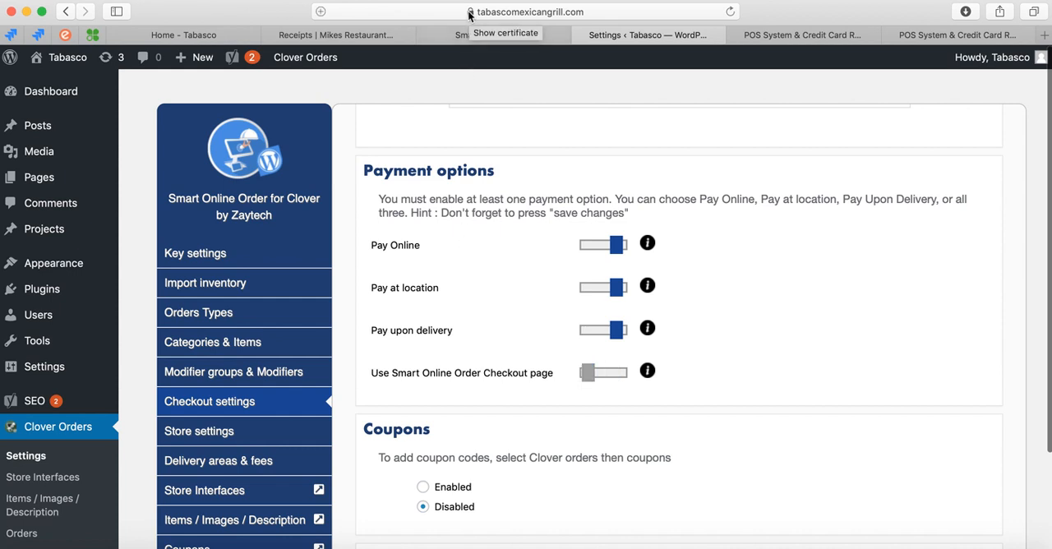
pyautogui.click(616, 246)
pyautogui.click(589, 247)
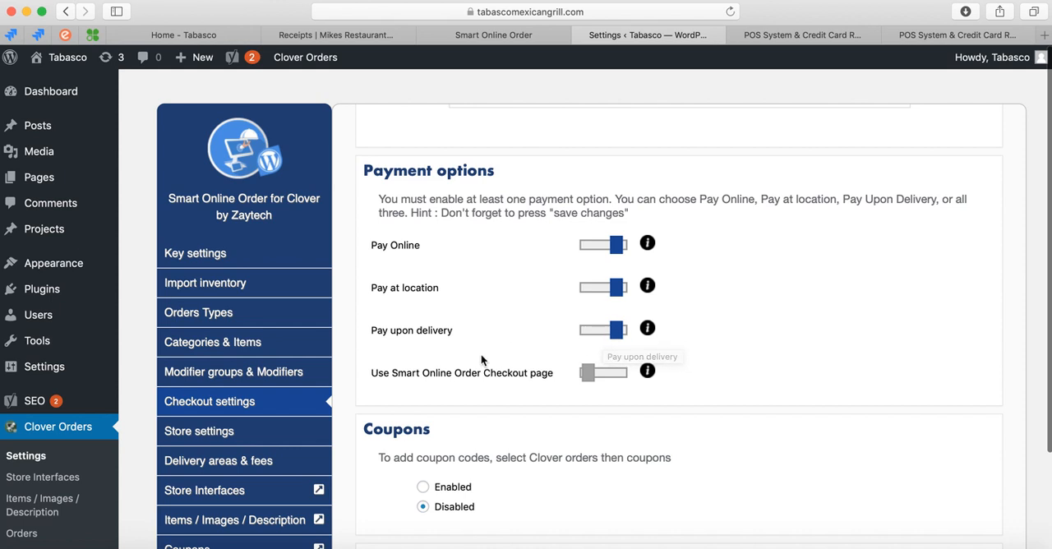
pyautogui.scroll(-1, 429, 320)
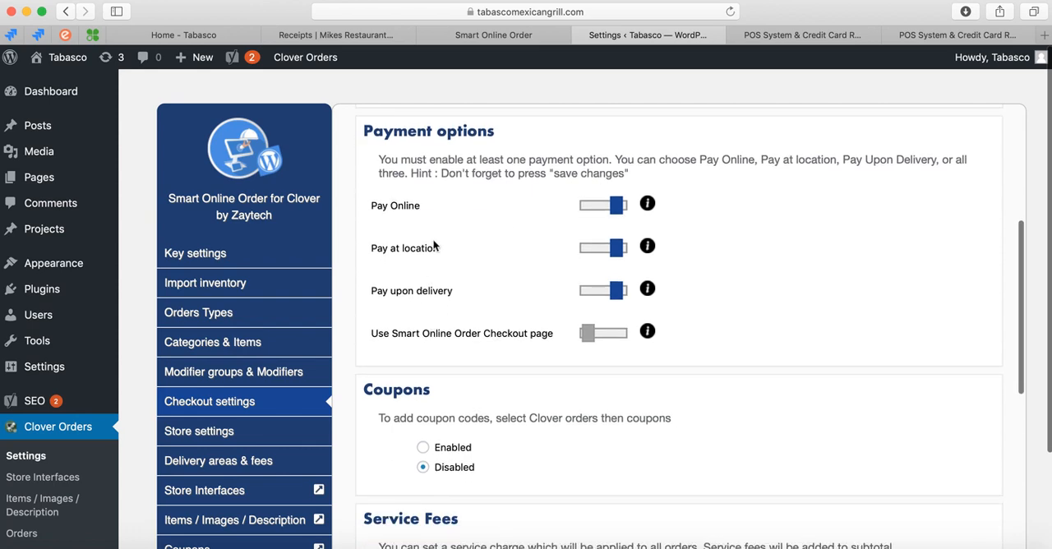
pyautogui.moveTo(441, 173); pyautogui.dragTo(551, 201)
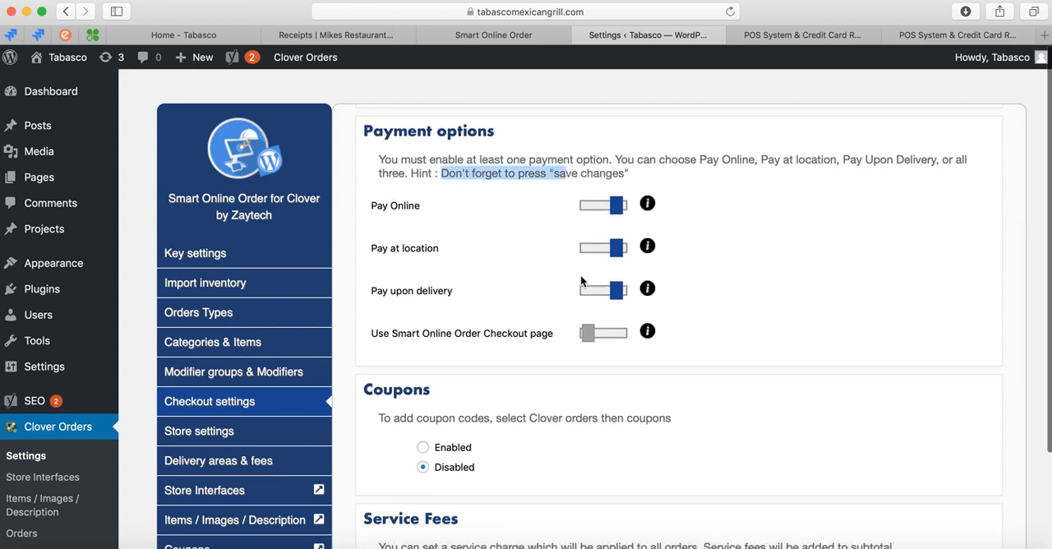
# Enable Coupons in the checkout settings.
pyautogui.scroll(-2, 443, 368)
pyautogui.scroll(-2, 443, 371)
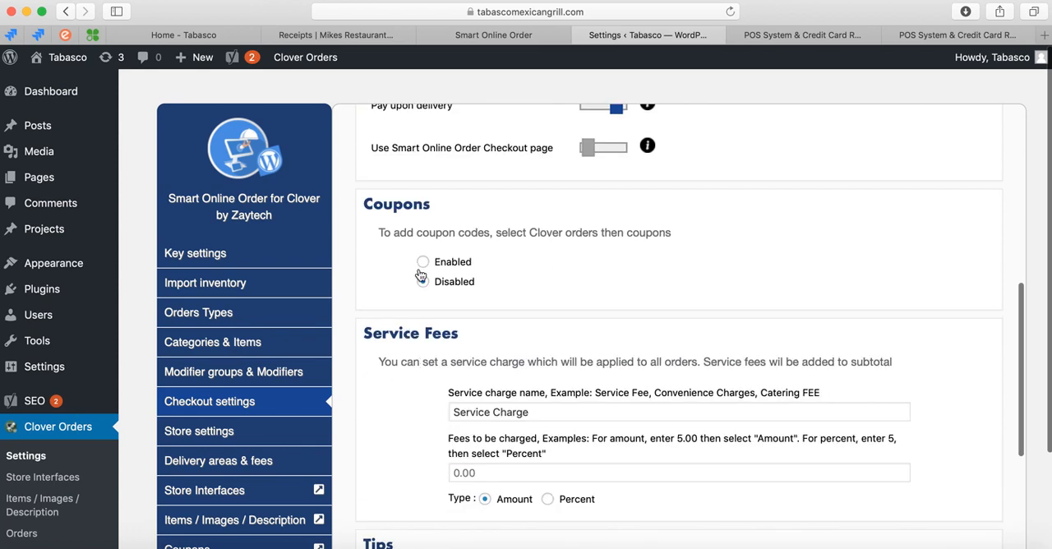
pyautogui.scroll(-1, 421, 275)
pyautogui.click(423, 206)
pyautogui.scroll(-1, 412, 339)
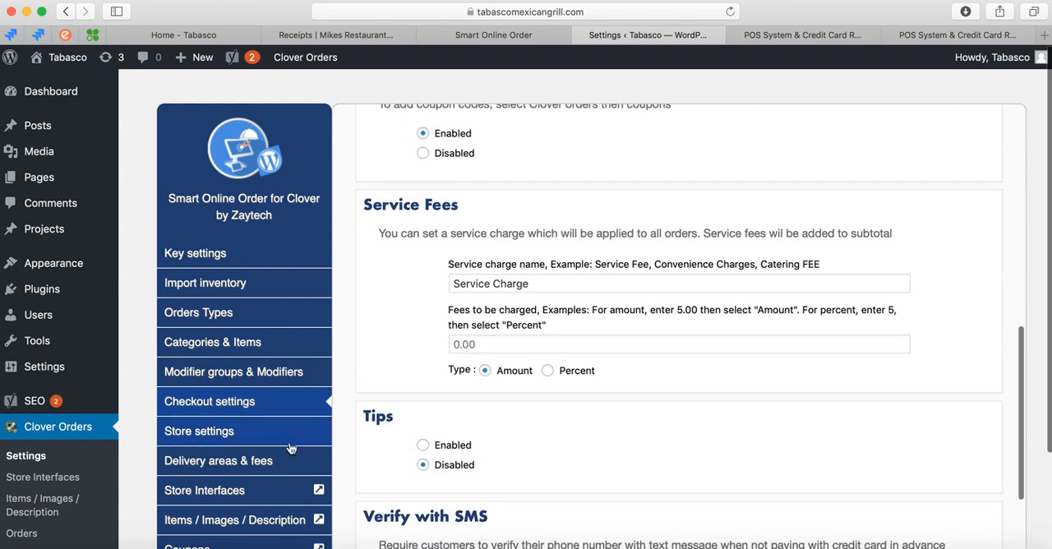
# Look over the Service Fees section and set Tips to Enabled.
pyautogui.scroll(-1, 290, 447)
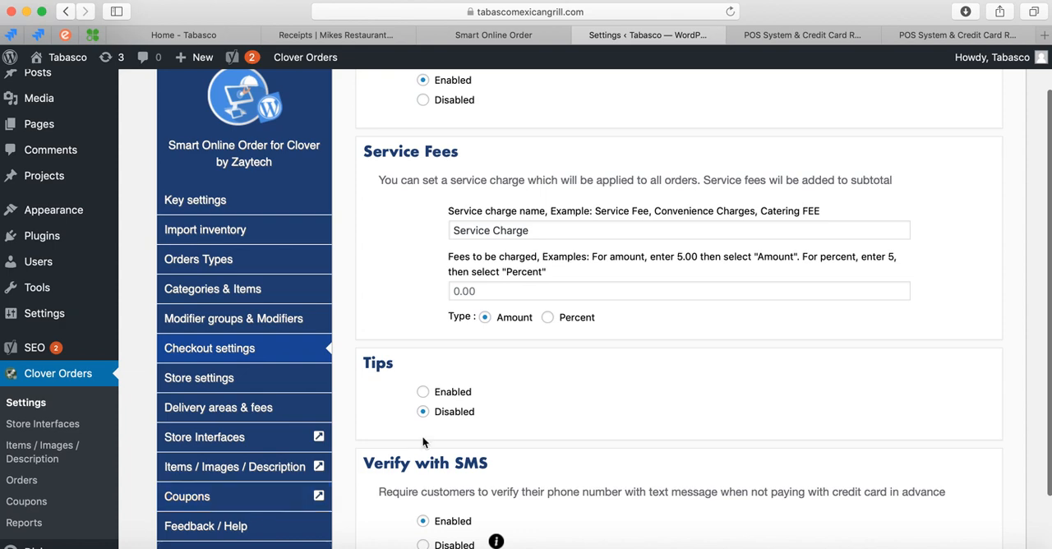
pyautogui.scroll(3, 410, 349)
pyautogui.scroll(-2, 418, 217)
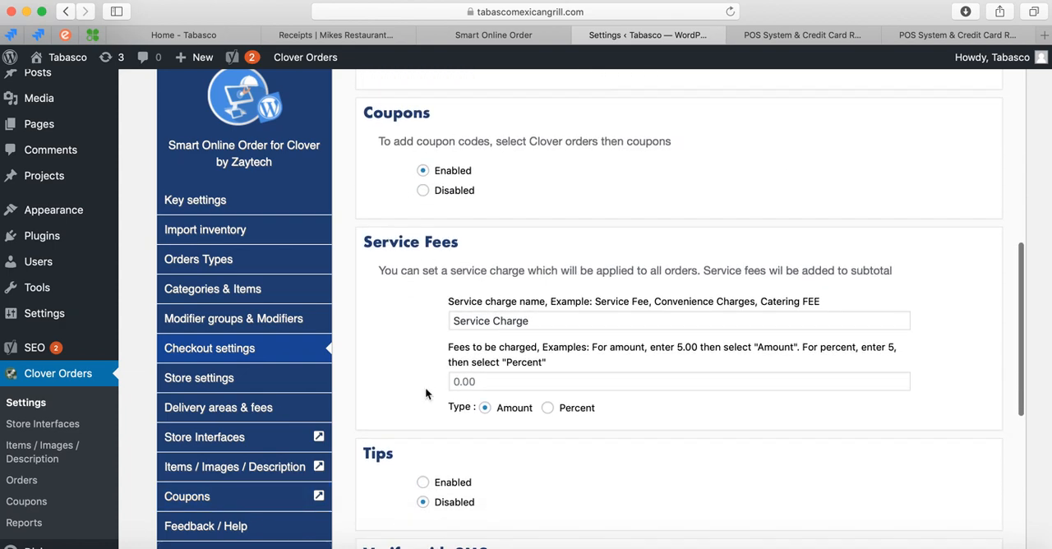
pyautogui.scroll(-3, 425, 393)
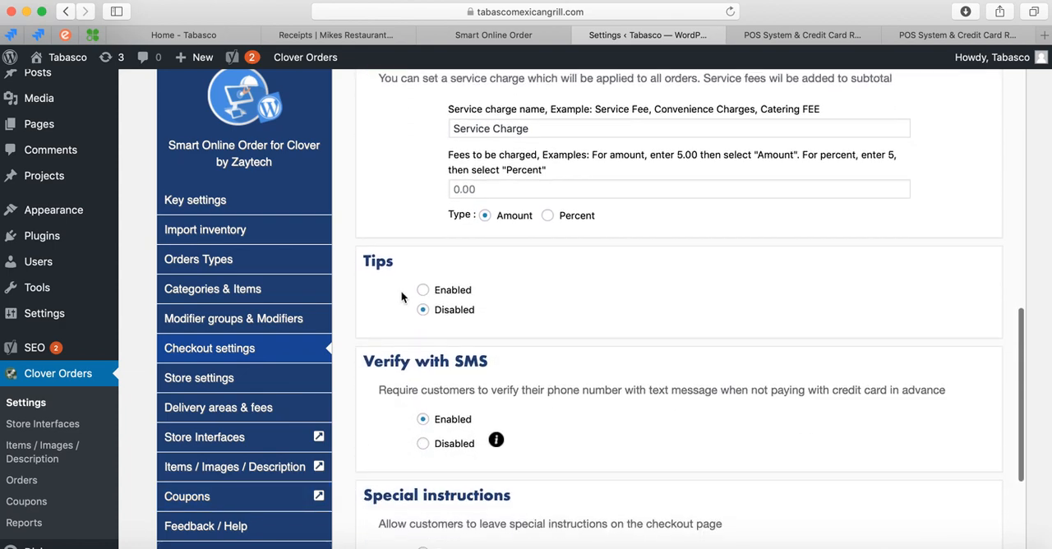
pyautogui.click(422, 291)
pyautogui.scroll(-1, 396, 336)
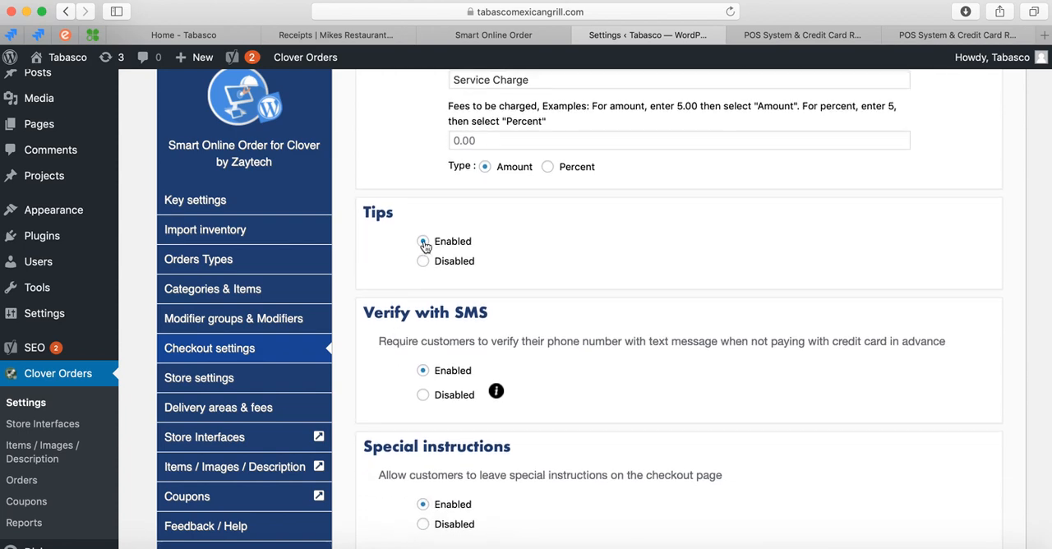
# Review the Verify with SMS, Special instructions and Thank you page sections, and save the checkout settings.
pyautogui.scroll(-3, 397, 315)
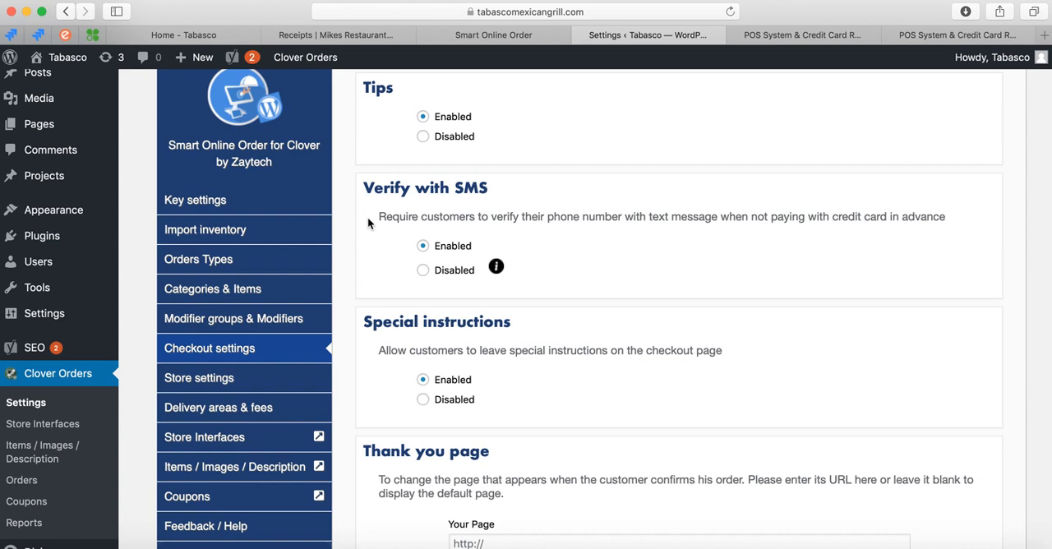
pyautogui.scroll(10, 367, 217)
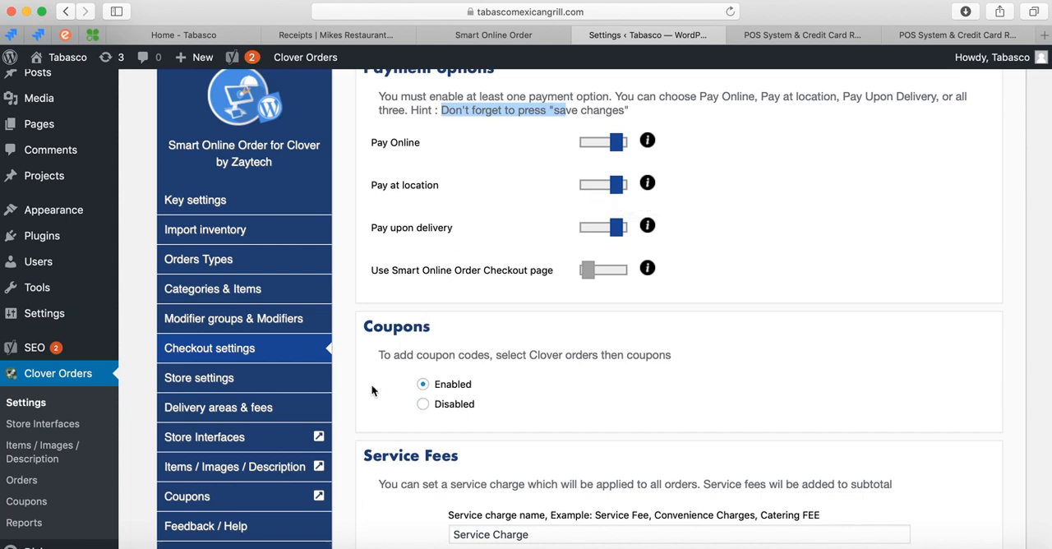
pyautogui.scroll(-5, 371, 384)
pyautogui.scroll(-8, 371, 385)
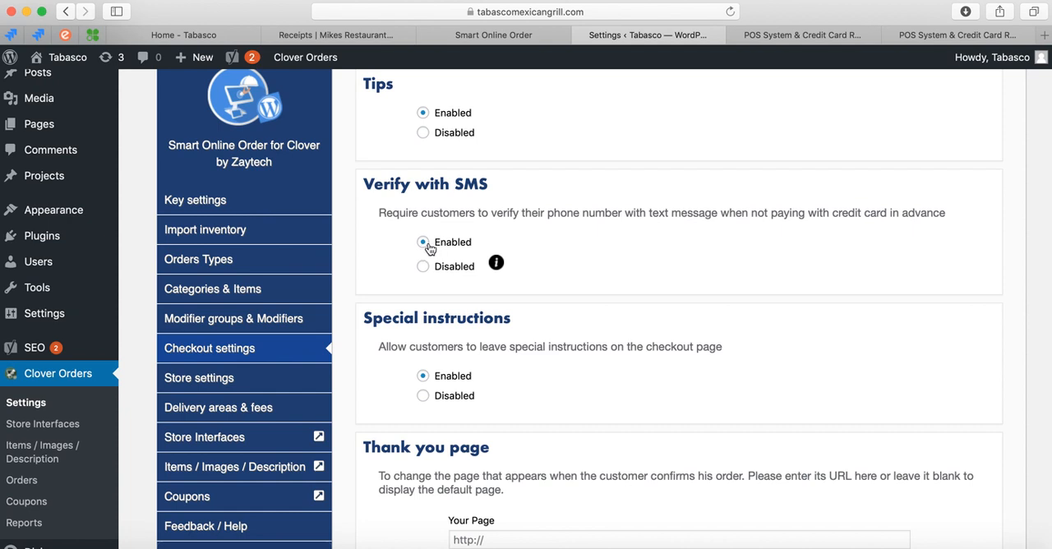
pyautogui.scroll(-1, 374, 327)
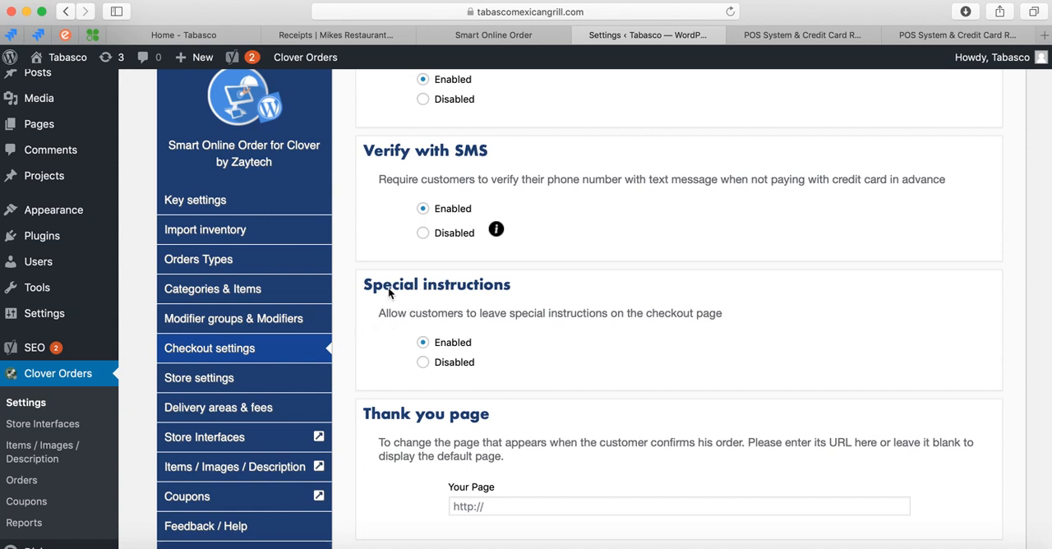
pyautogui.scroll(-2, 360, 349)
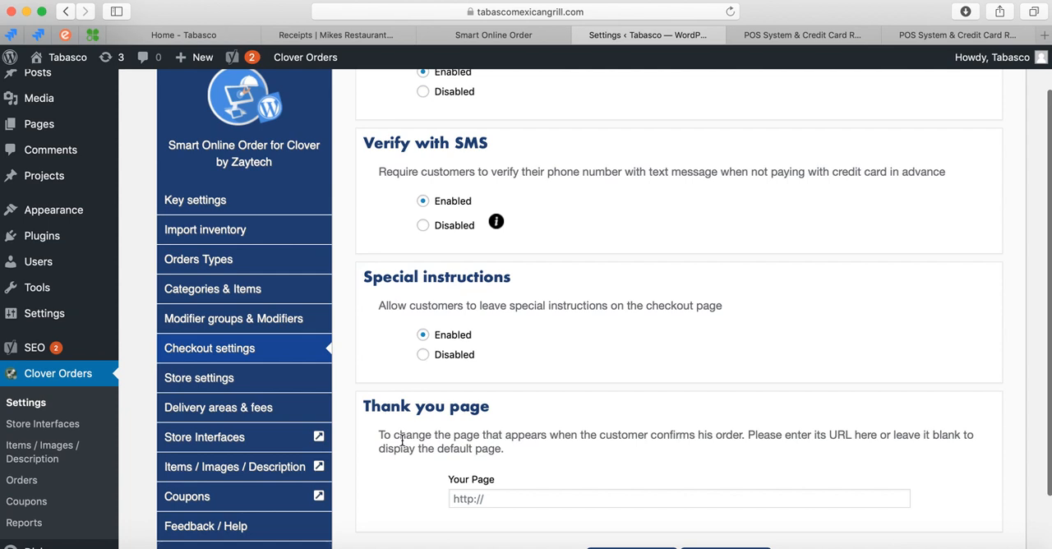
pyautogui.scroll(-1, 402, 439)
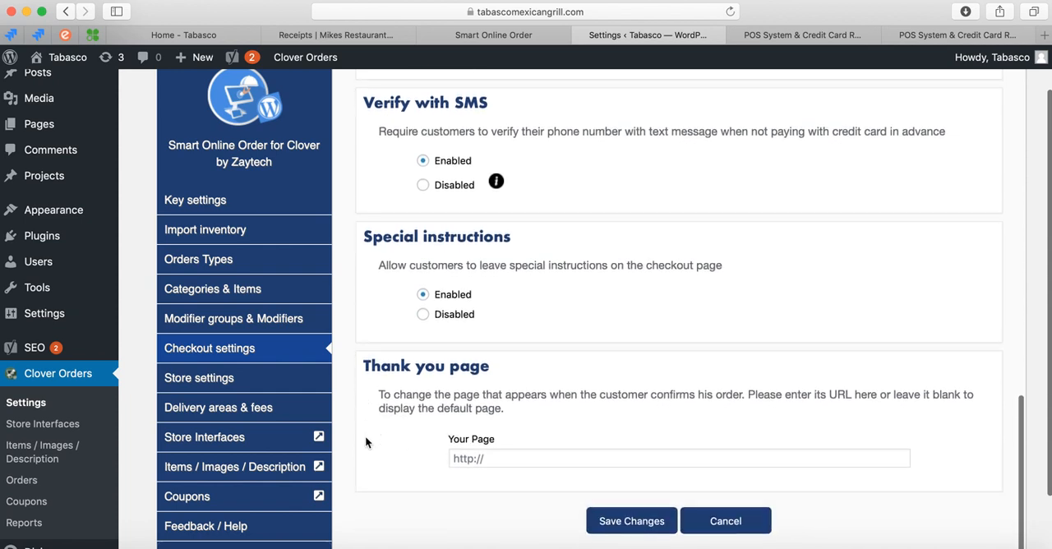
pyautogui.click(598, 527)
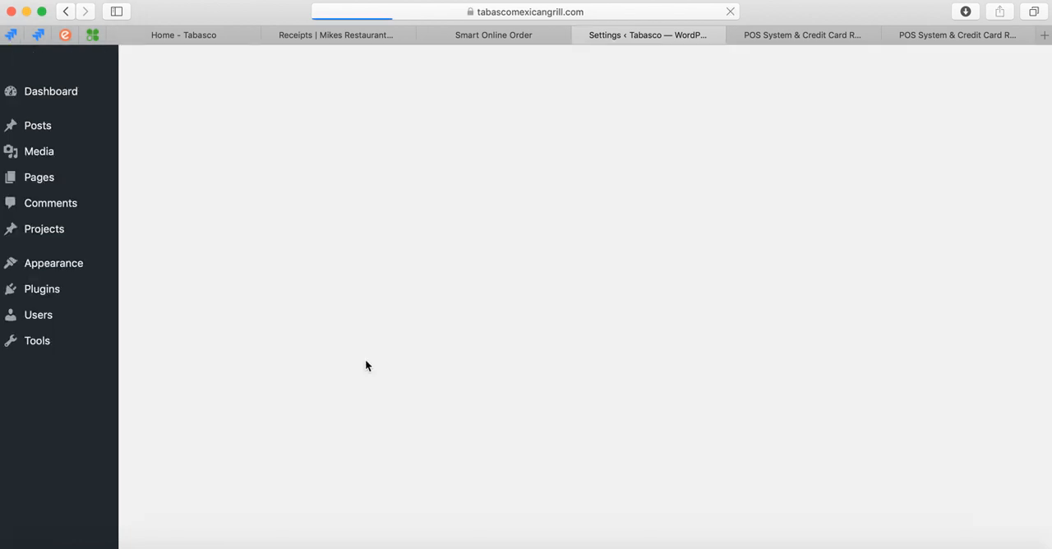
# Open Store settings at the section for notifications when an order is made.
pyautogui.scroll(-2, 278, 414)
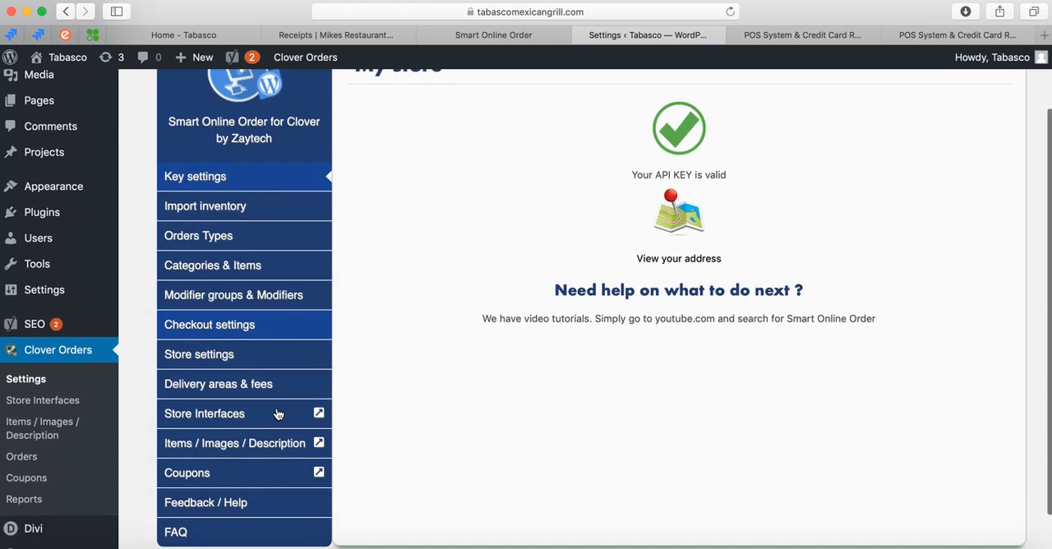
pyautogui.click(254, 351)
pyautogui.scroll(2, 353, 284)
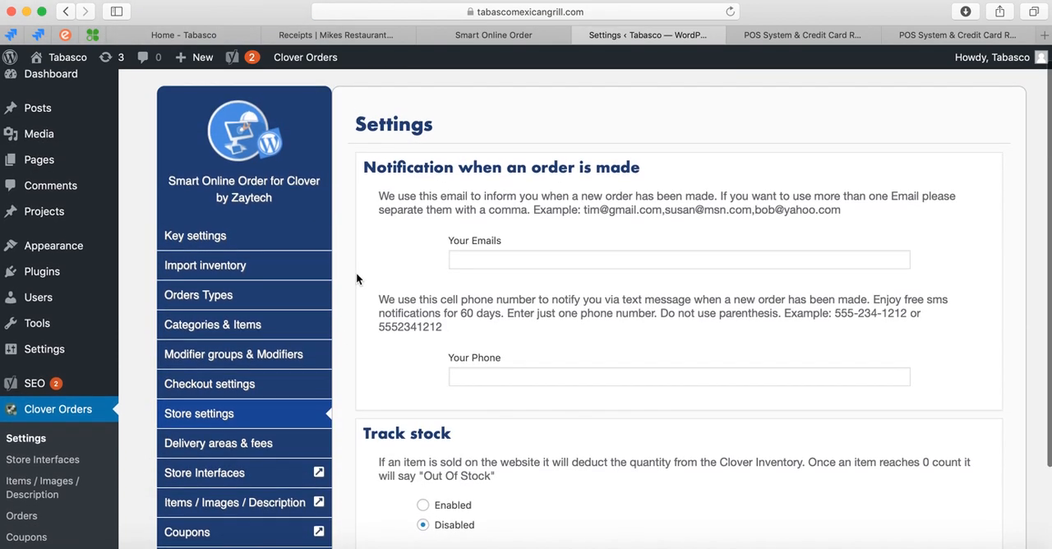
# Enter four comma-separated sample e-mail addresses for the new-order notifications.
pyautogui.scroll(-2, 356, 279)
pyautogui.click(488, 213)
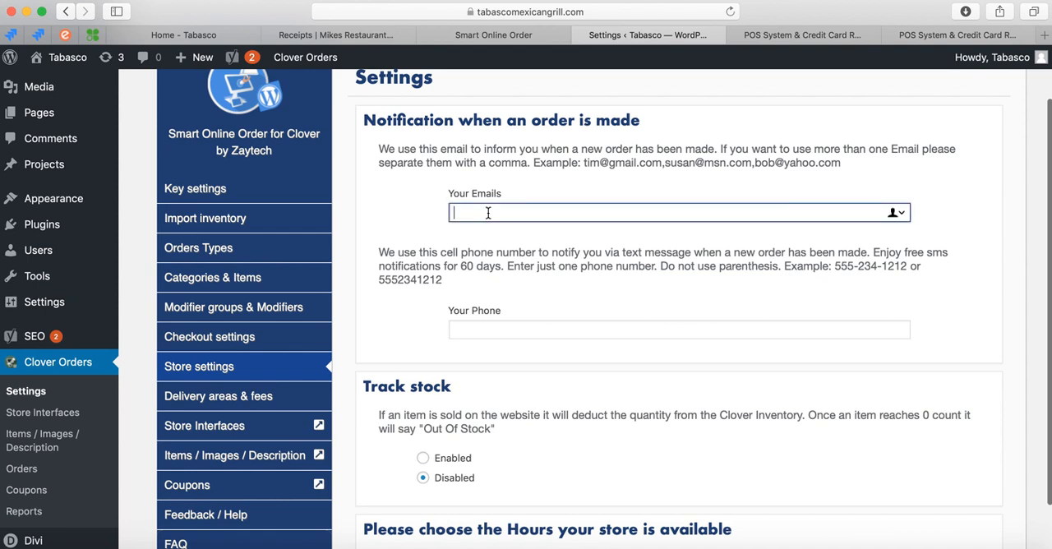
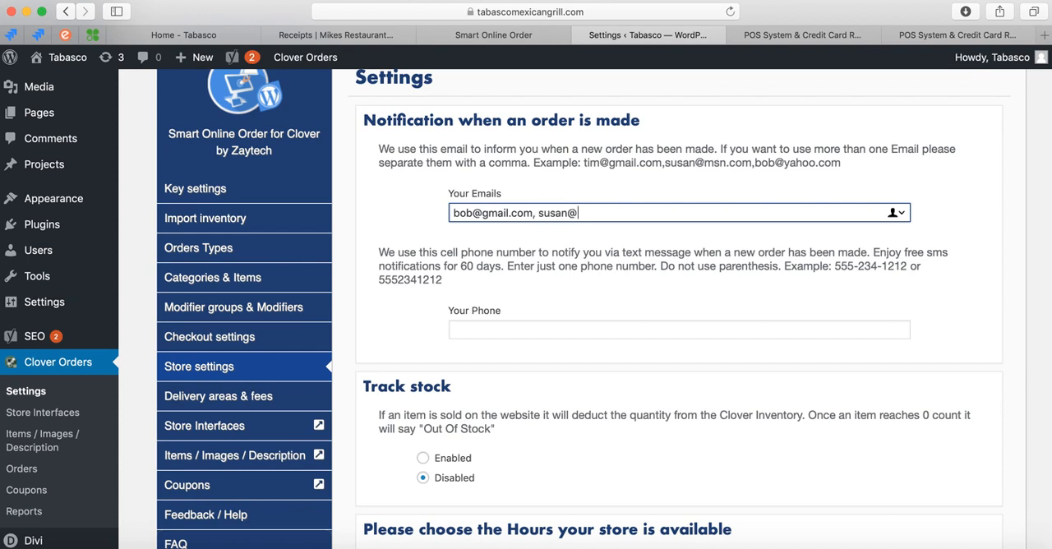
pyautogui.write('com,')
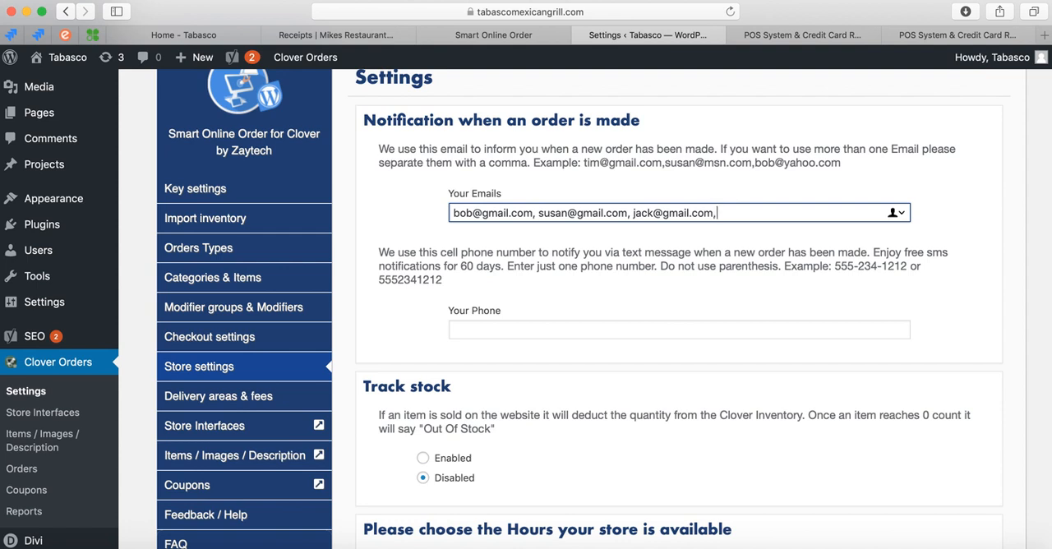
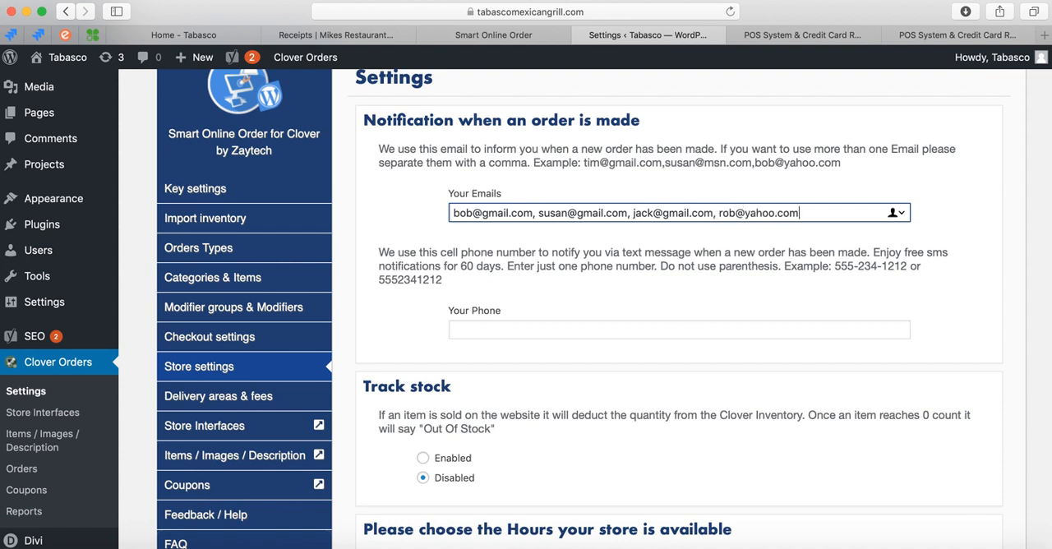
# Clear the notification e-mail addresses and activate the phone number field.
pyautogui.tripleClick(567, 213)
pyautogui.press('BackSpace')
pyautogui.click(526, 333)
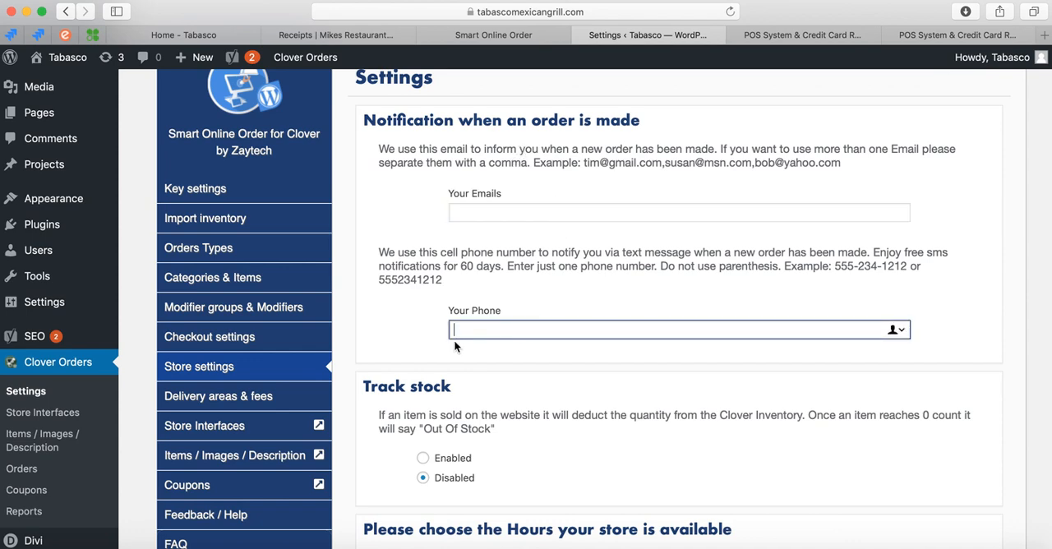
# Allow scheduled orders when the store is closed, under the store's available hours.
pyautogui.scroll(-3, 457, 340)
pyautogui.scroll(-2, 395, 382)
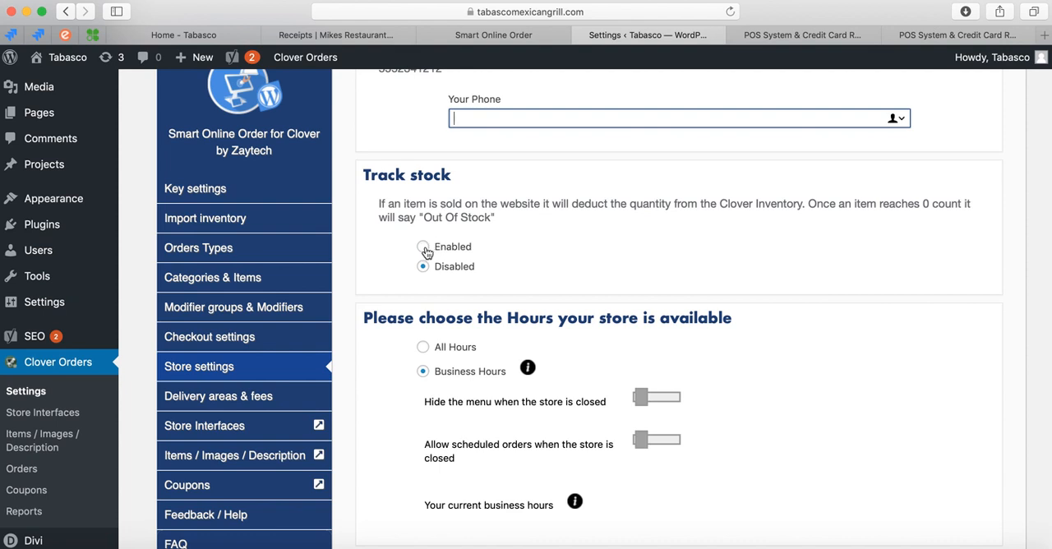
pyautogui.scroll(-3, 399, 321)
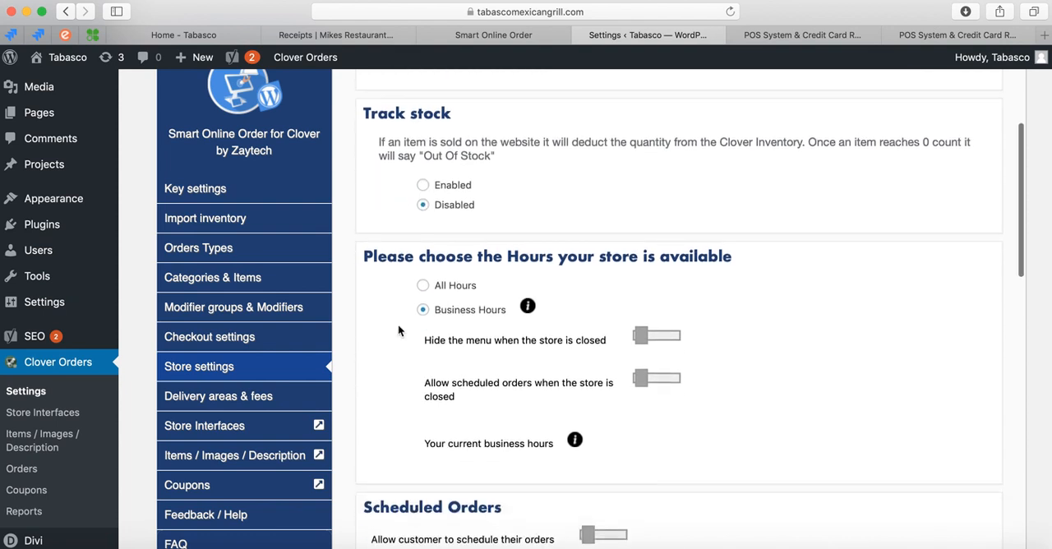
pyautogui.moveTo(366, 178); pyautogui.dragTo(436, 180)
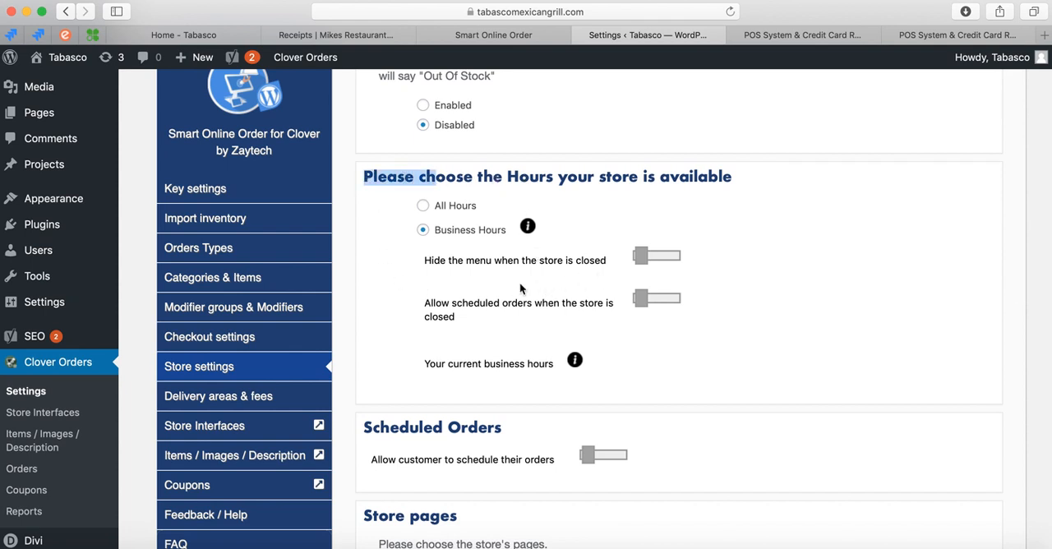
pyautogui.scroll(-1, 519, 288)
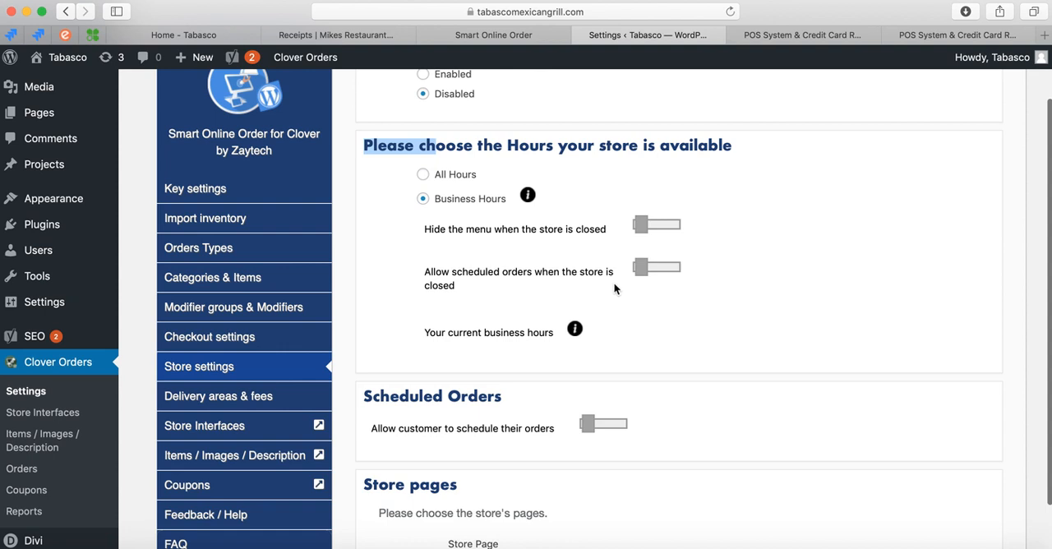
pyautogui.scroll(-1, 614, 281)
pyautogui.click(646, 249)
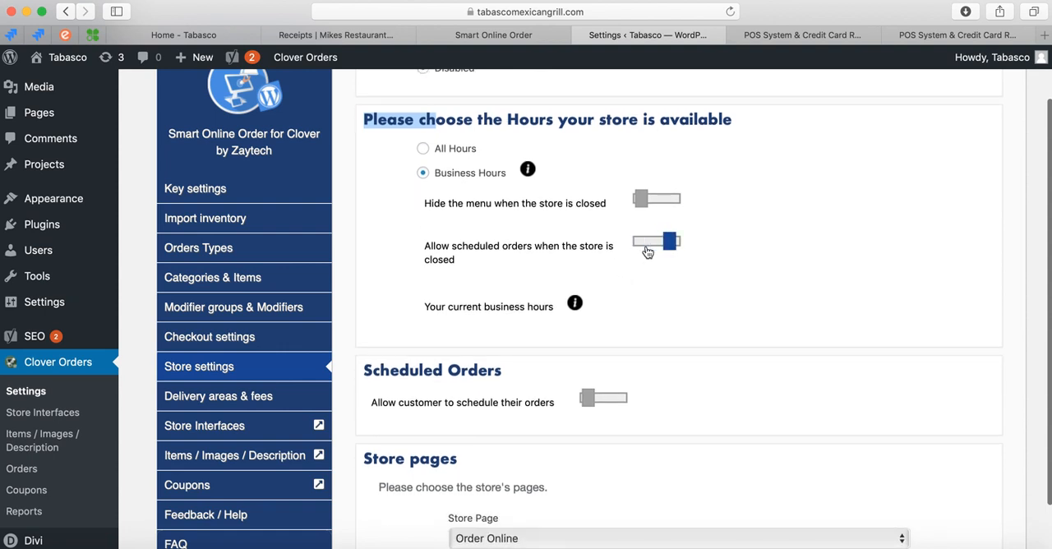
pyautogui.moveTo(426, 247); pyautogui.dragTo(482, 267)
pyautogui.click(499, 263)
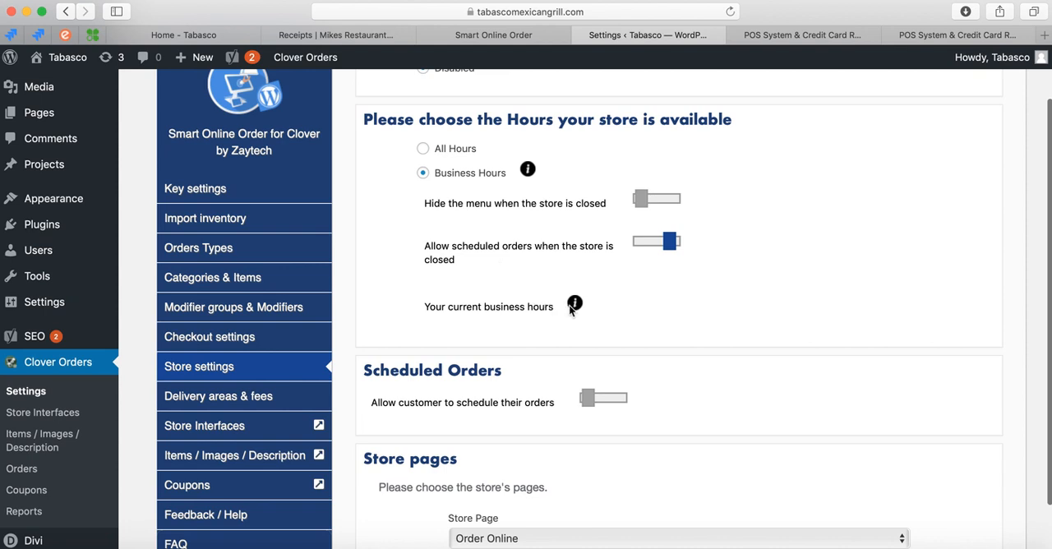
# Allow customers to schedule their orders in the Scheduled Orders section.
pyautogui.scroll(-2, 580, 296)
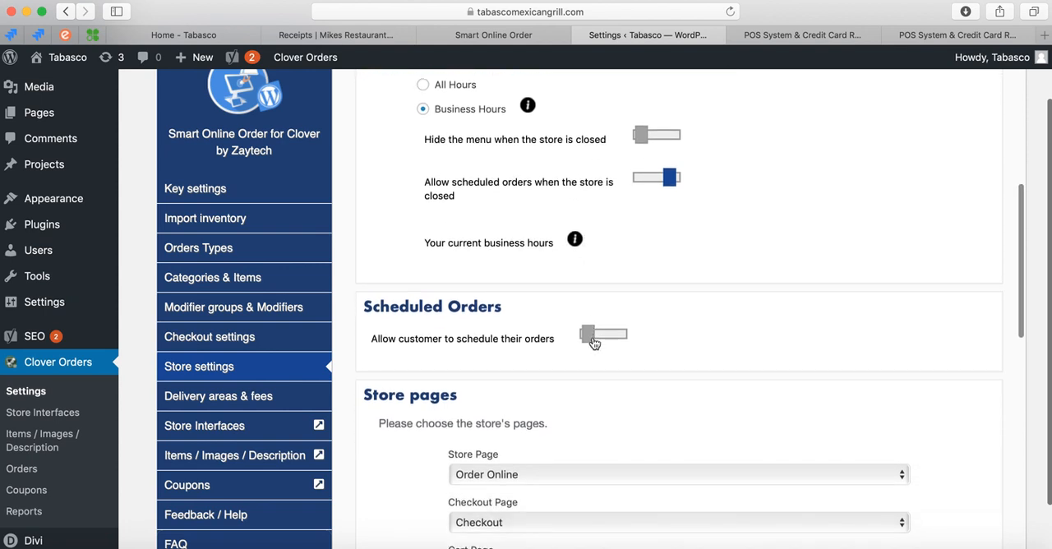
pyautogui.click(587, 334)
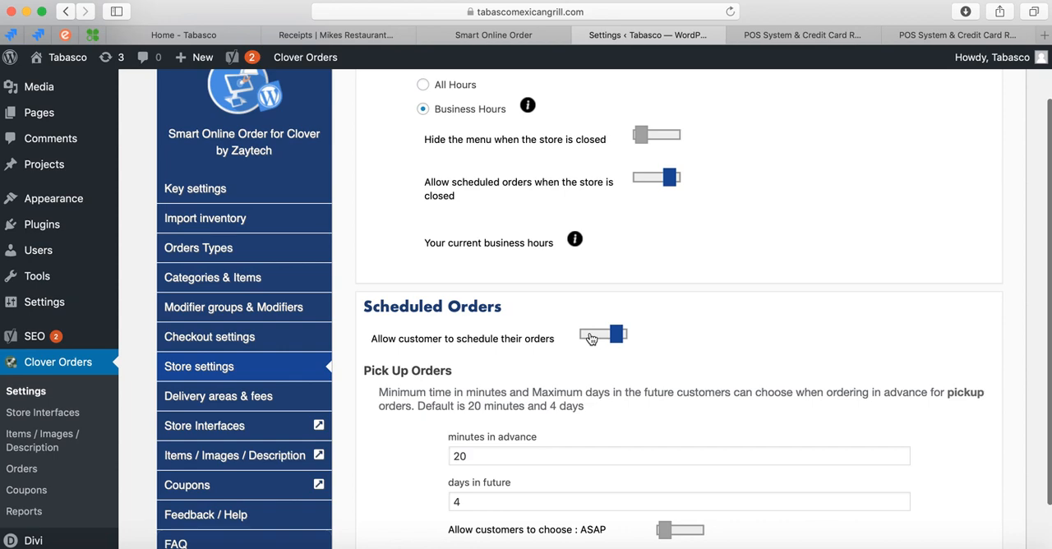
pyautogui.scroll(-5, 510, 352)
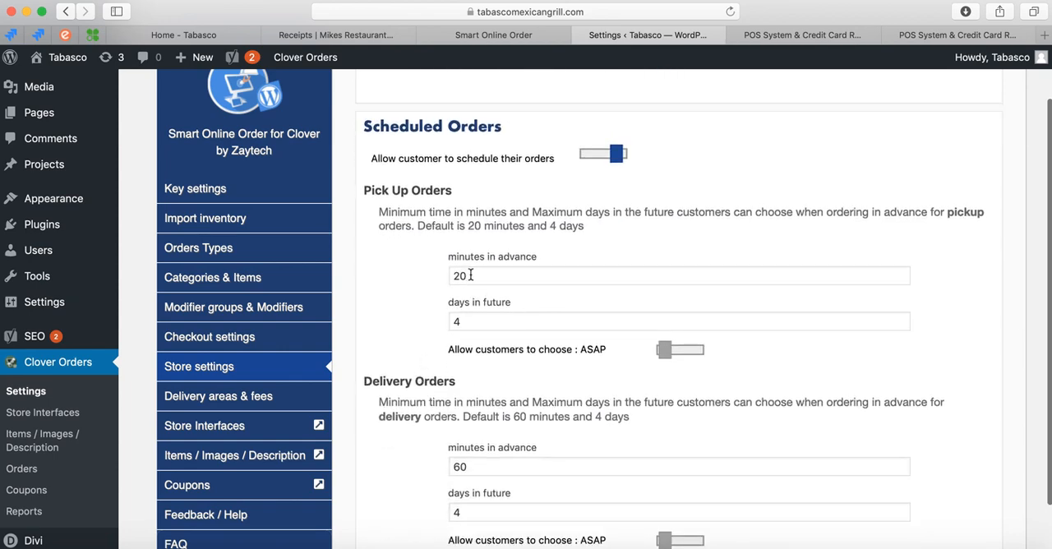
pyautogui.scroll(-1, 411, 400)
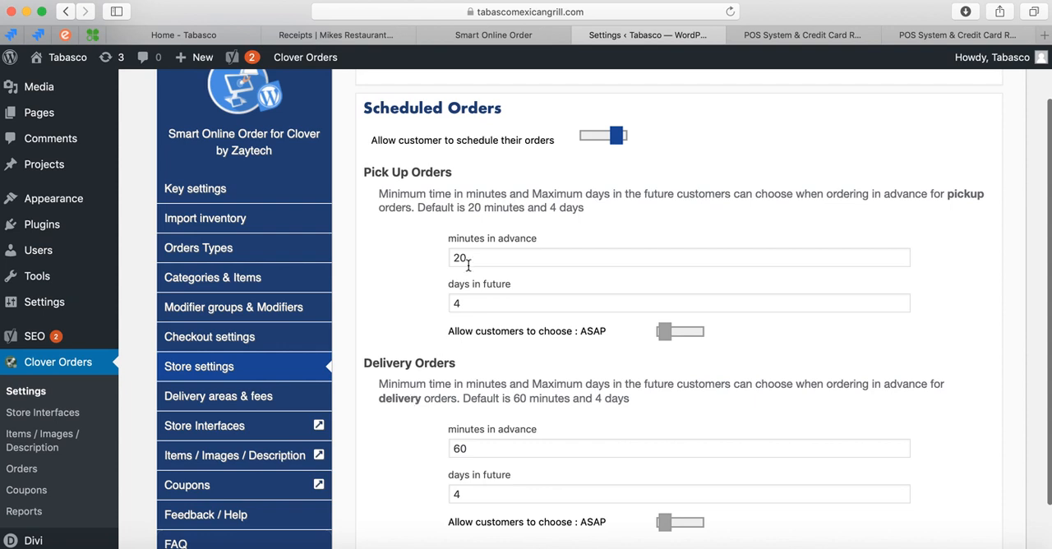
# Try 45 and 25 as the minutes in advance for pickup orders, and restore 20.
pyautogui.moveTo(466, 256); pyautogui.dragTo(409, 261)
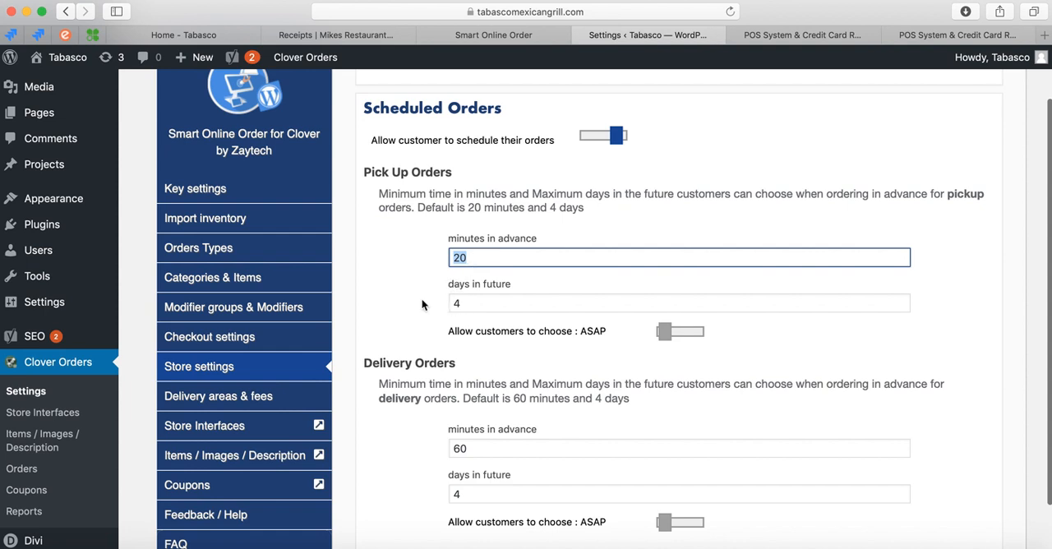
pyautogui.scroll(1, 476, 271)
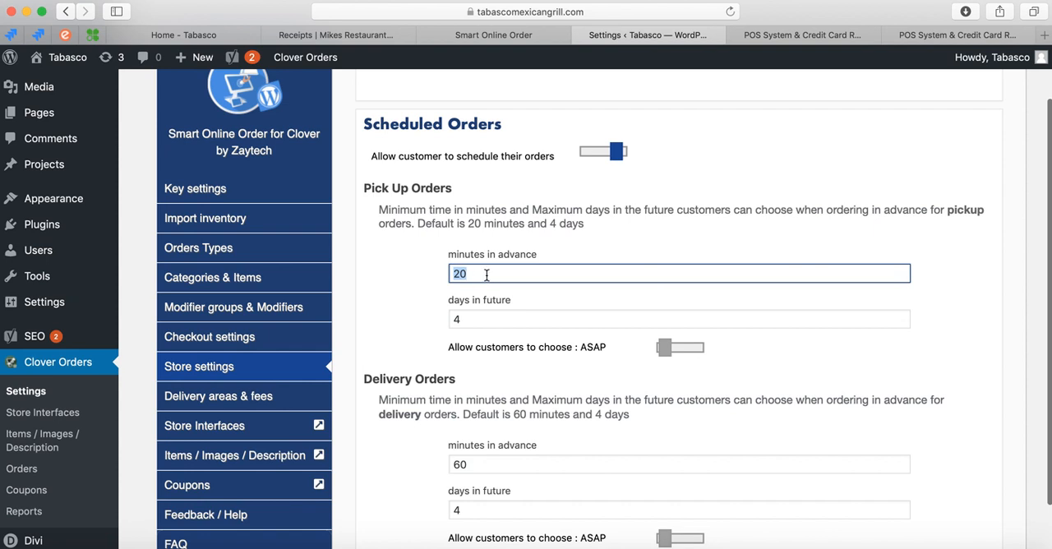
pyautogui.write('45')
pyautogui.press('BackSpace')
pyautogui.press('BackSpace')
pyautogui.write('20')
pyautogui.scroll(-1, 400, 326)
pyautogui.scroll(-1, 400, 327)
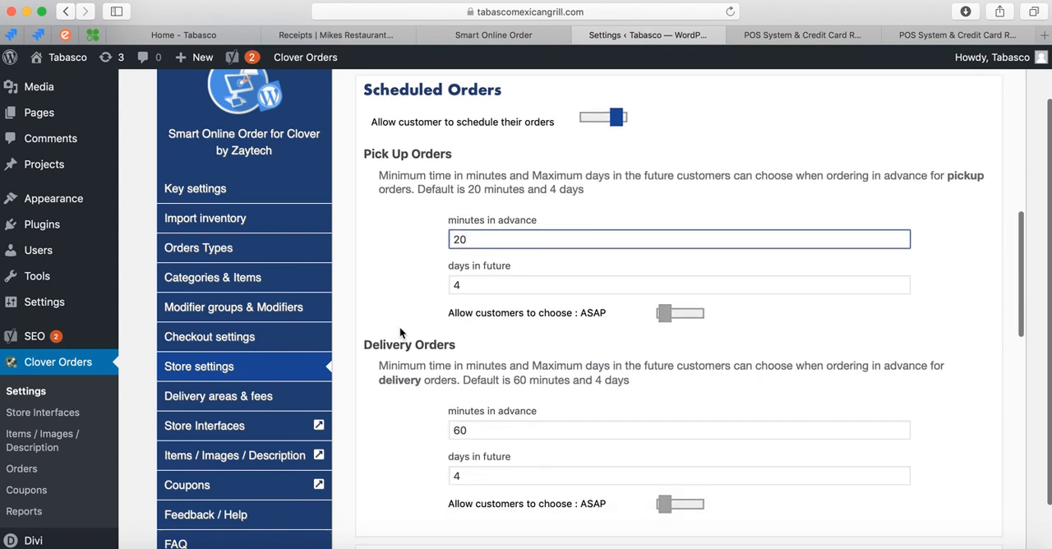
pyautogui.doubleClick(459, 240)
pyautogui.write('25')
pyautogui.press('BackSpace')
pyautogui.write('0')
# Try 30 and 90 days in future and the ASAP choice for pickup orders, and restore 4 days with ASAP off.
pyautogui.doubleClick(458, 284)
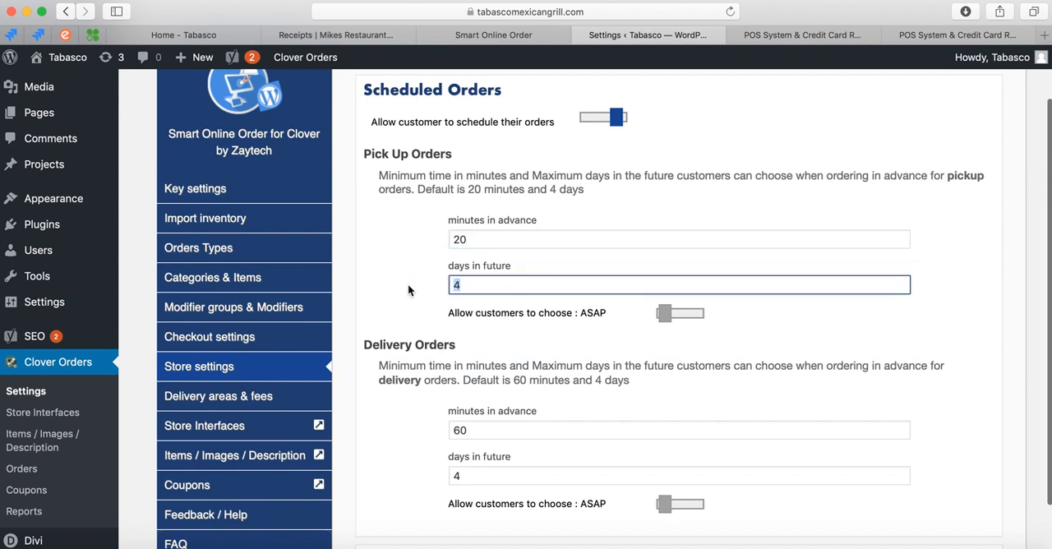
pyautogui.write('30')
pyautogui.press('super+a')
pyautogui.write('90')
pyautogui.press('super+a')
pyautogui.click(664, 317)
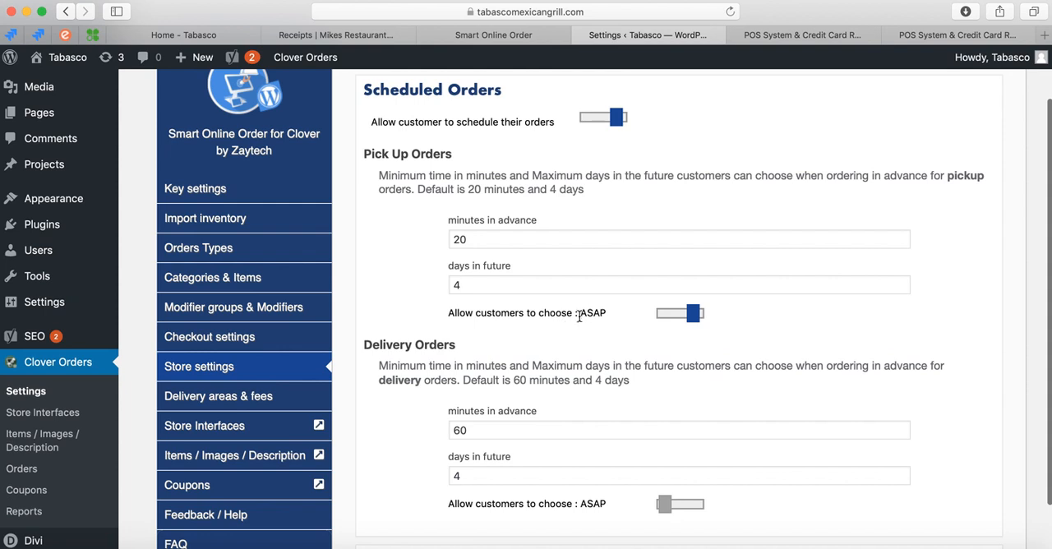
pyautogui.click(692, 320)
# Examine the minutes in advance and days in future settings for delivery orders.
pyautogui.scroll(-4, 411, 337)
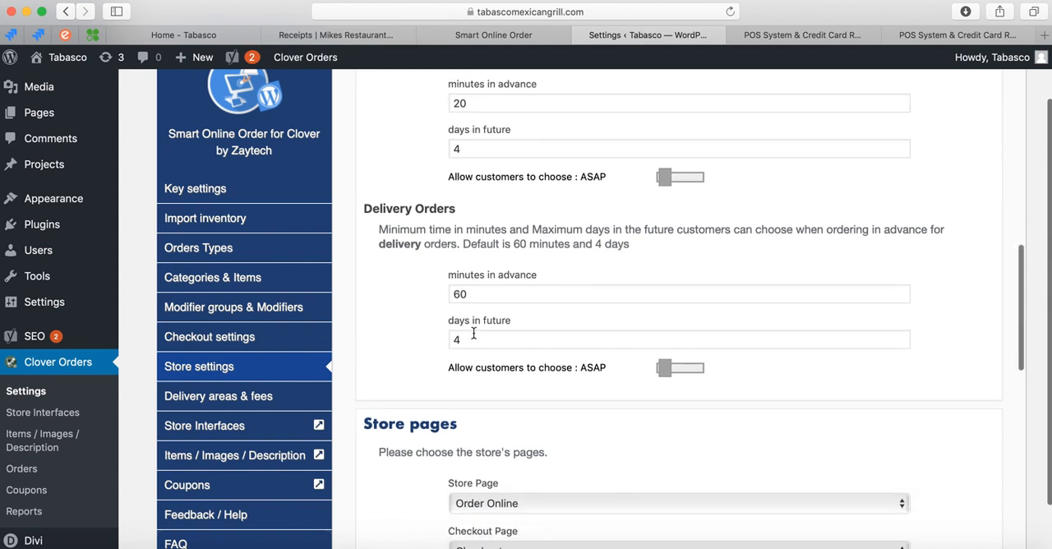
pyautogui.scroll(1, 429, 312)
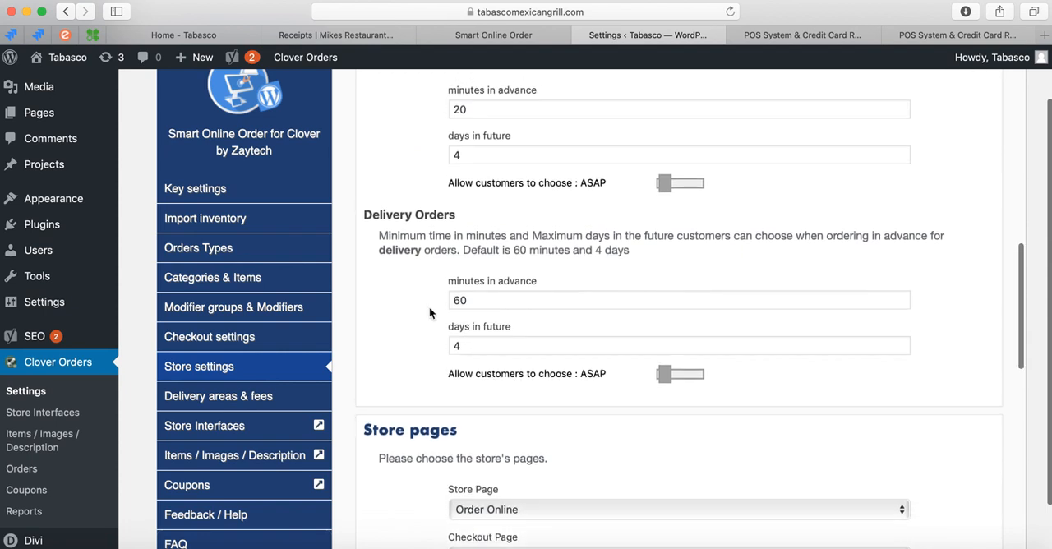
pyautogui.click(479, 339)
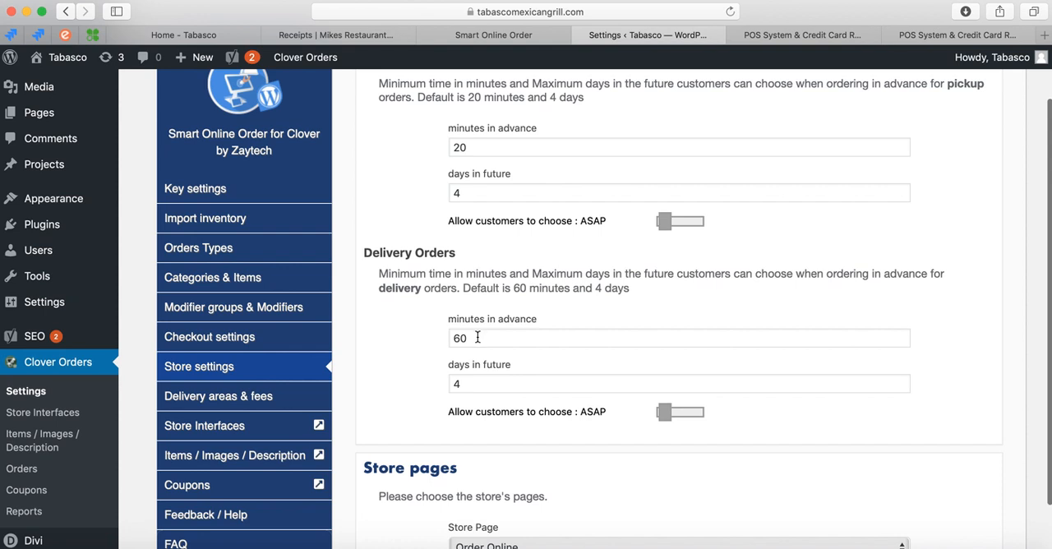
pyautogui.scroll(-2, 415, 359)
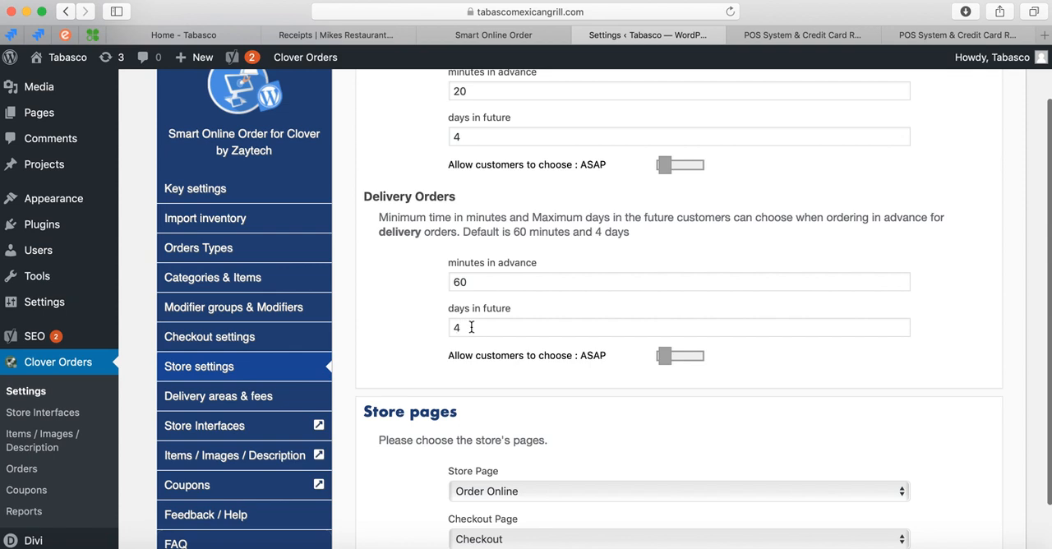
pyautogui.moveTo(473, 329); pyautogui.dragTo(415, 329)
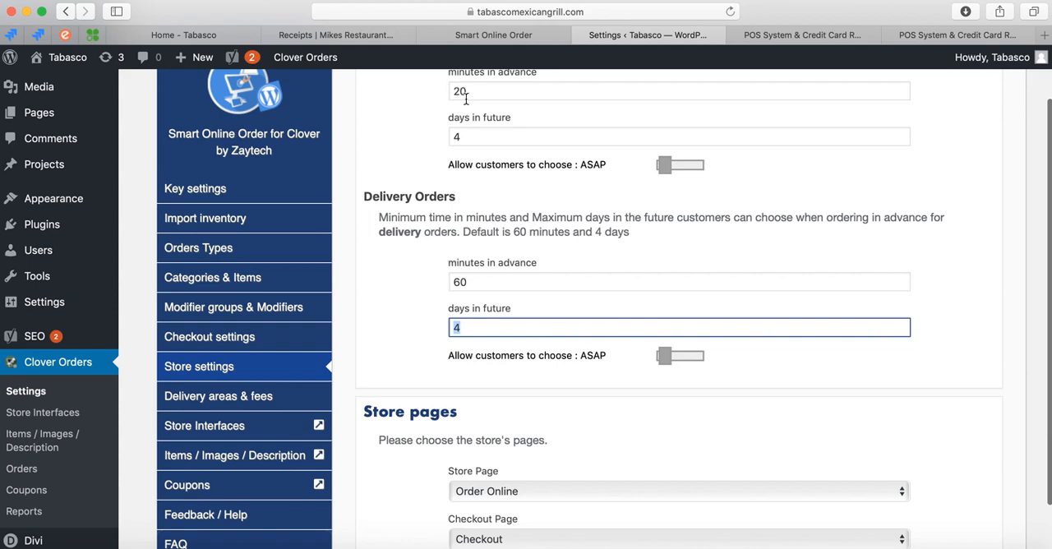
# Choose Order Online as the Store Page in the Store pages section.
pyautogui.scroll(-3, 421, 267)
pyautogui.scroll(-3, 421, 267)
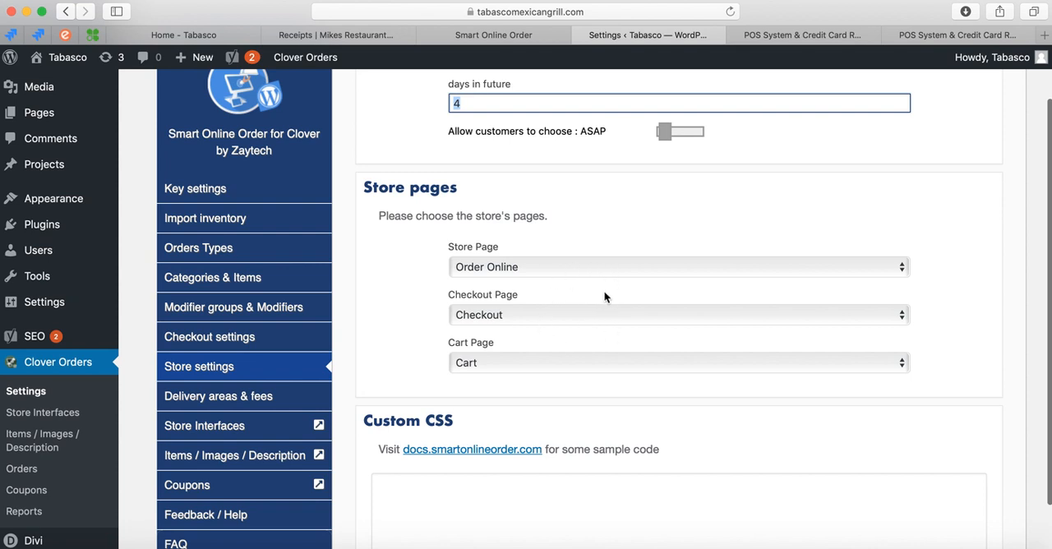
pyautogui.click(634, 276)
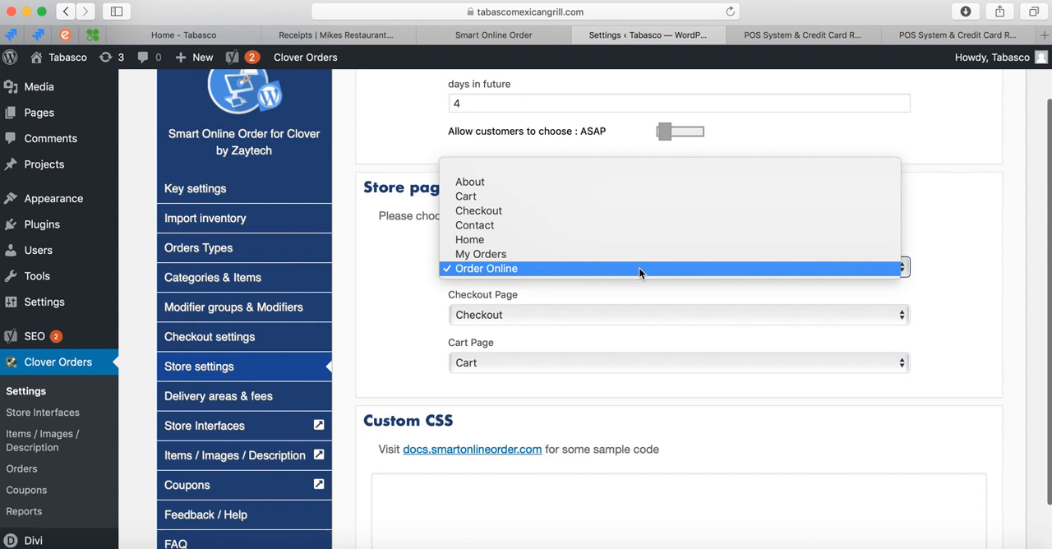
pyautogui.click(631, 268)
# Look over the Custom CSS, Custom Javascript and Copyrights sections of the store settings.
pyautogui.scroll(-8, 338, 353)
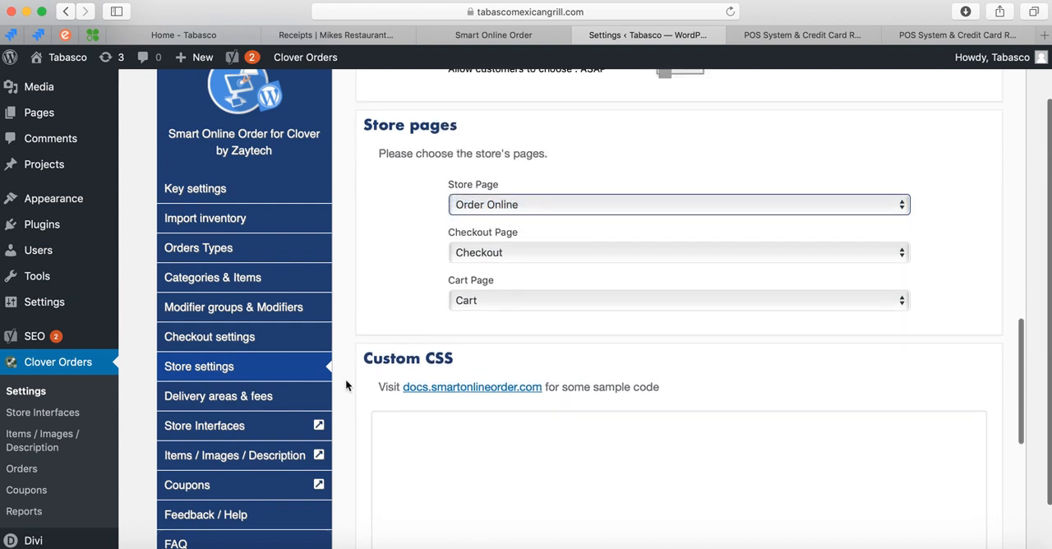
pyautogui.scroll(5, 407, 444)
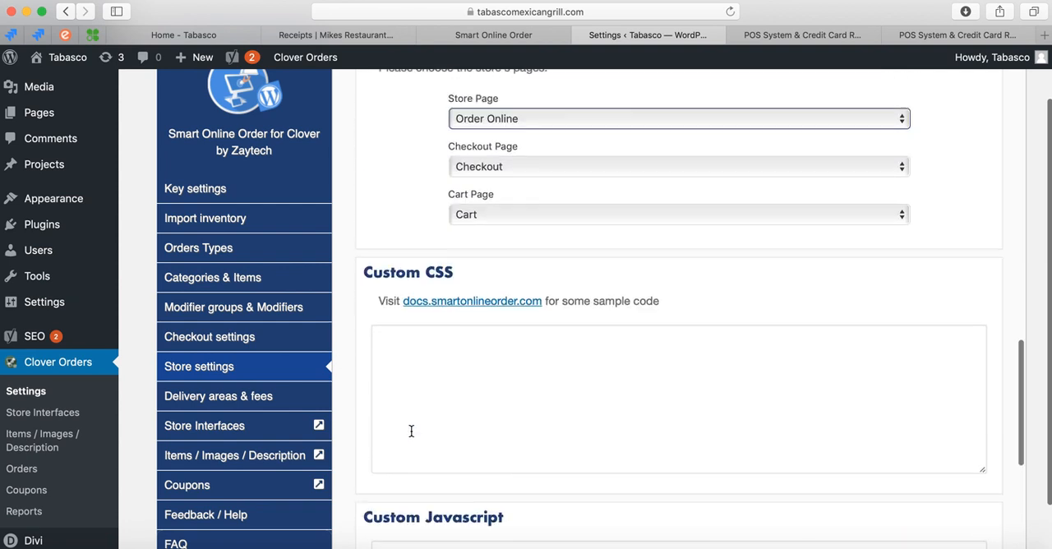
pyautogui.scroll(-3, 411, 432)
pyautogui.scroll(2, 425, 488)
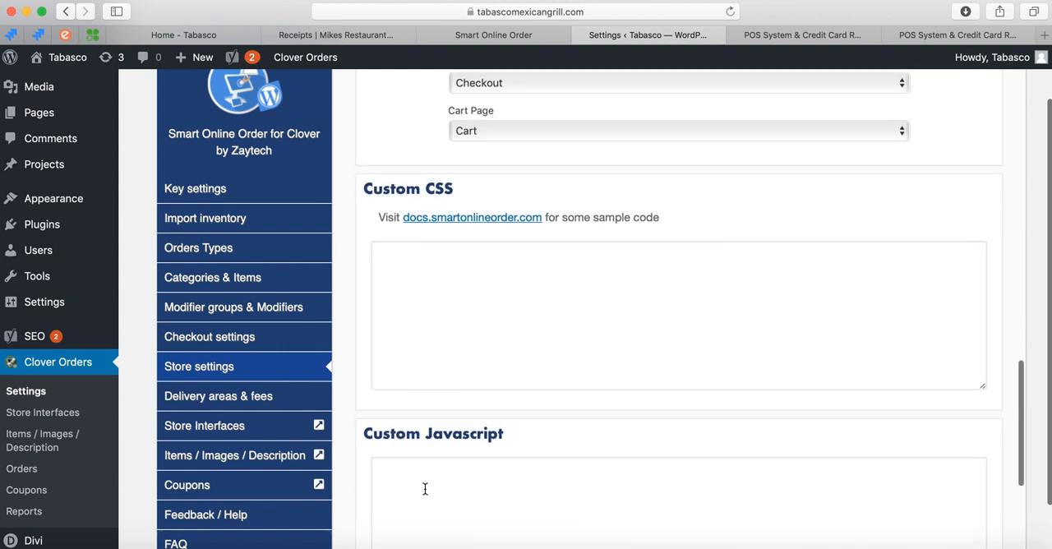
pyautogui.scroll(-6, 442, 404)
pyautogui.scroll(-3, 442, 404)
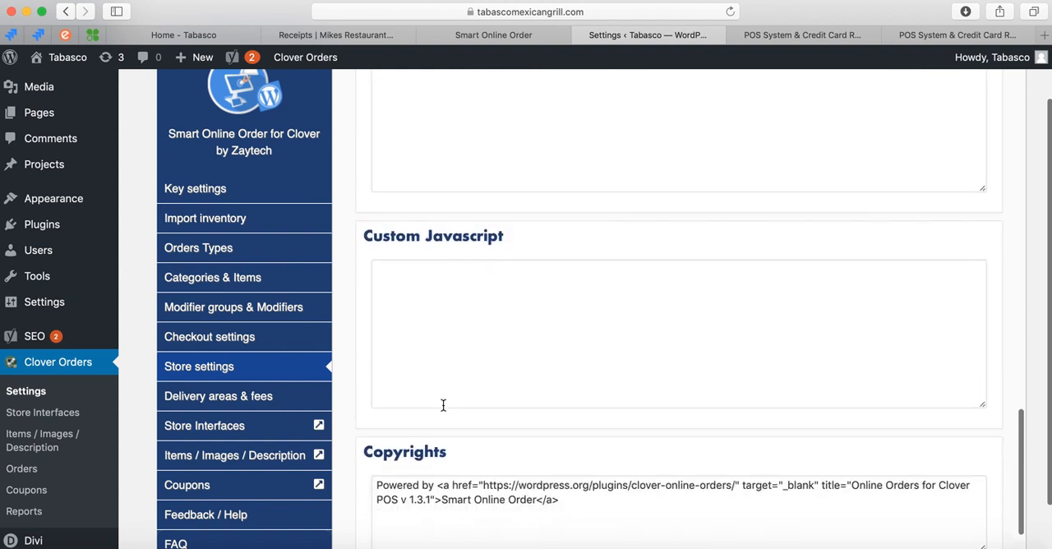
pyautogui.scroll(10, 444, 407)
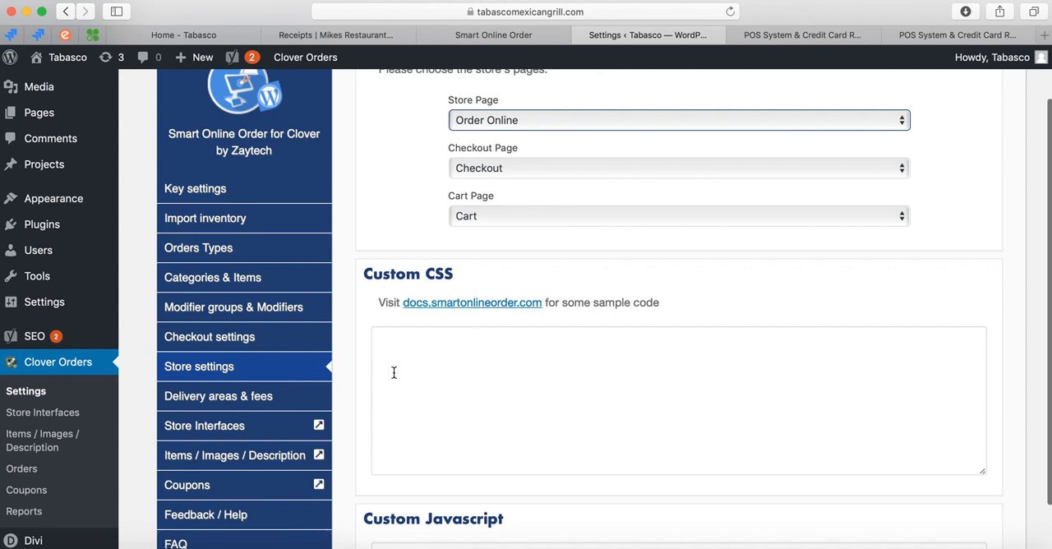
# Open the delivery areas and fees settings and add a new zone named Zone 1.
pyautogui.click(254, 398)
pyautogui.scroll(10, 376, 313)
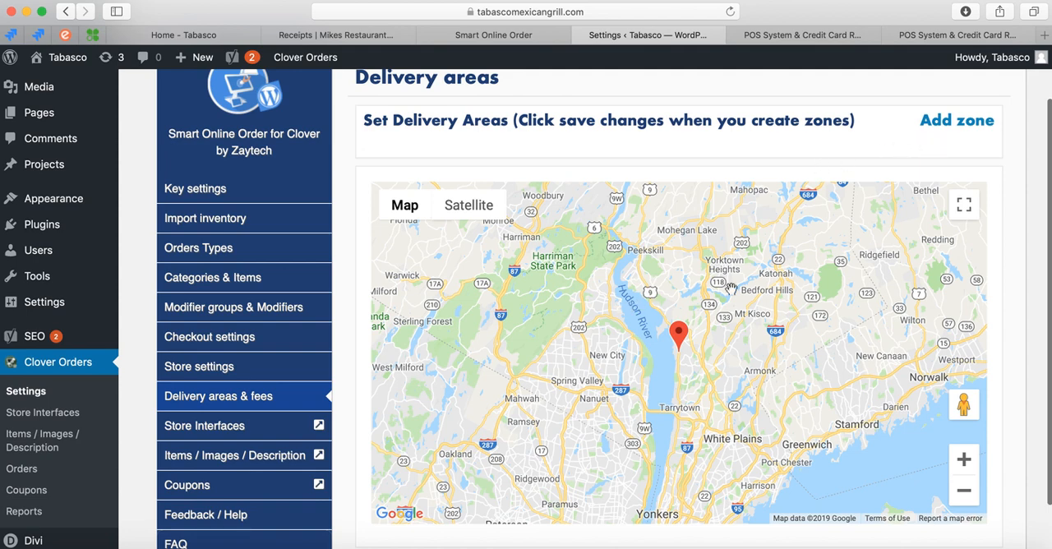
pyautogui.click(979, 127)
pyautogui.click(666, 168)
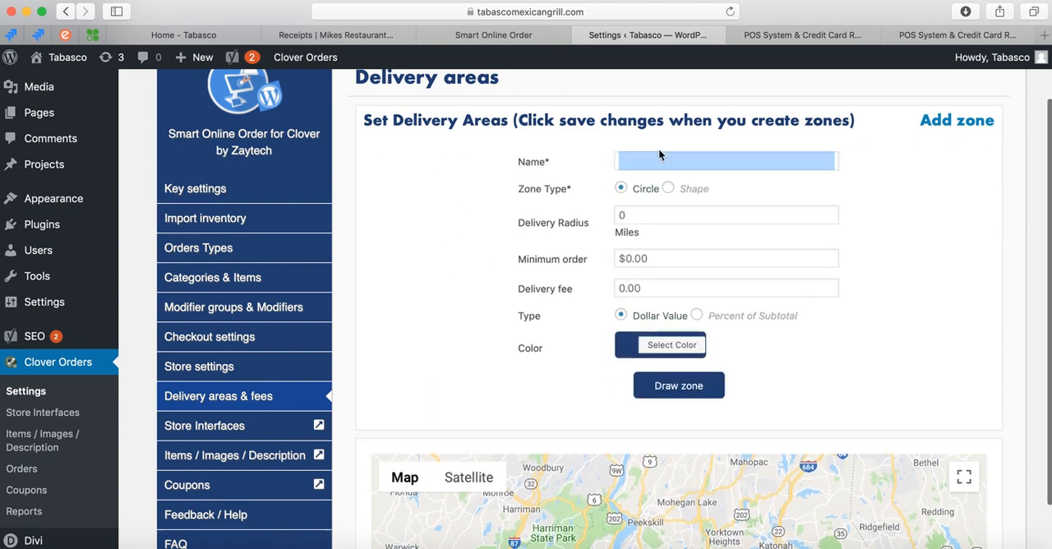
pyautogui.click(660, 163)
pyautogui.write('Zone 1')
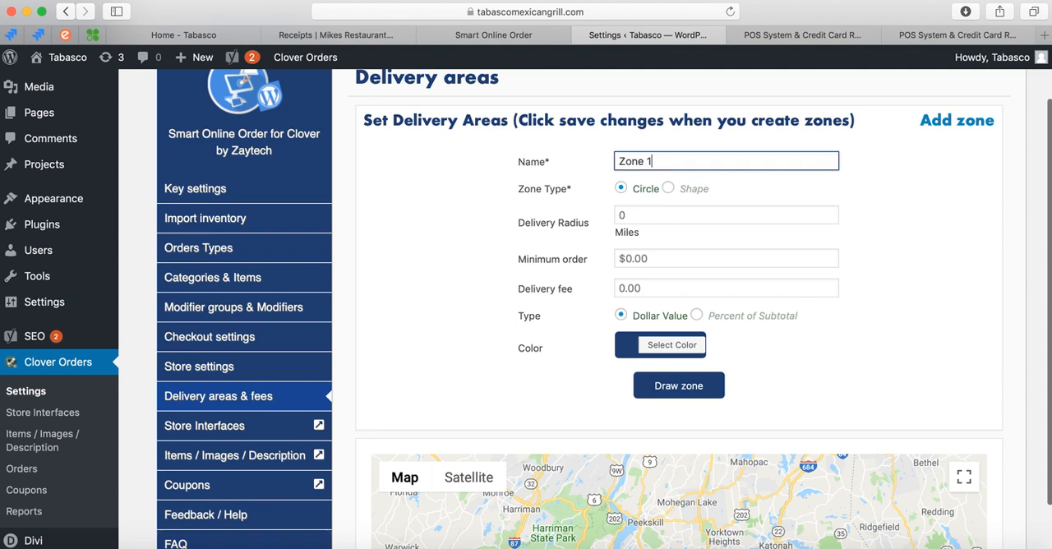
# Set the delivery radius of Zone 1 to 10 miles.
pyautogui.click(618, 215)
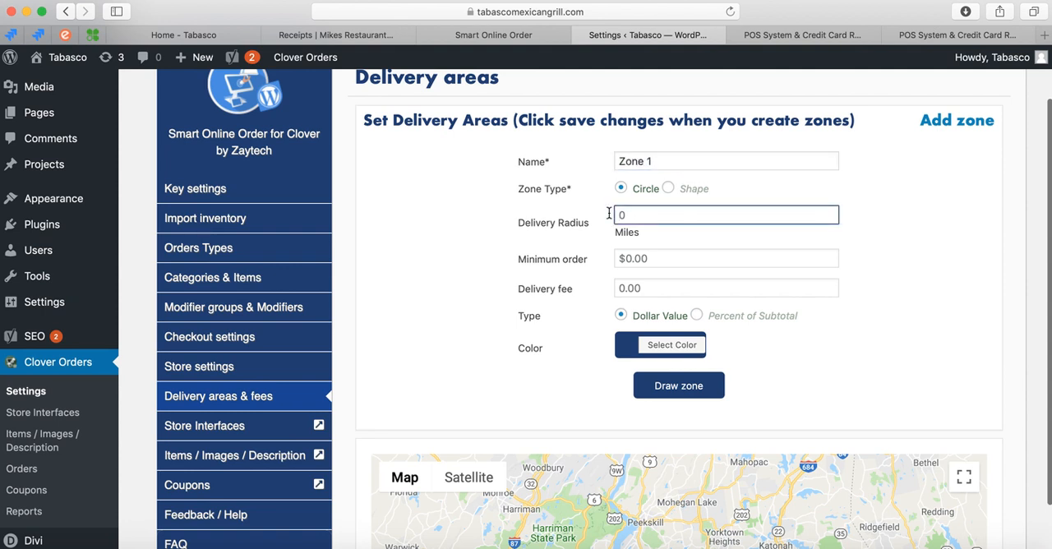
pyautogui.write('10')
pyautogui.scroll(-5, 545, 333)
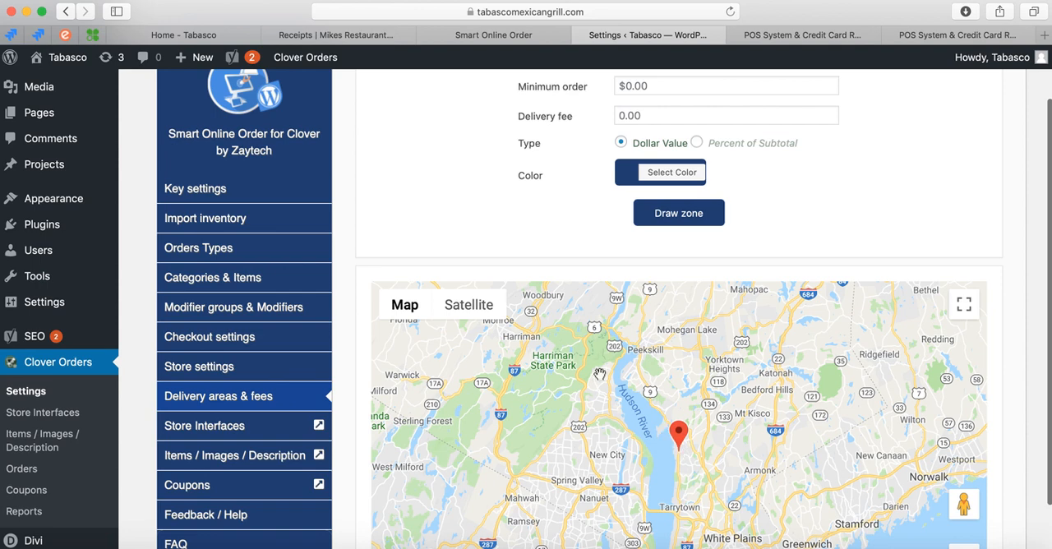
pyautogui.scroll(1, 508, 198)
pyautogui.scroll(-1, 507, 200)
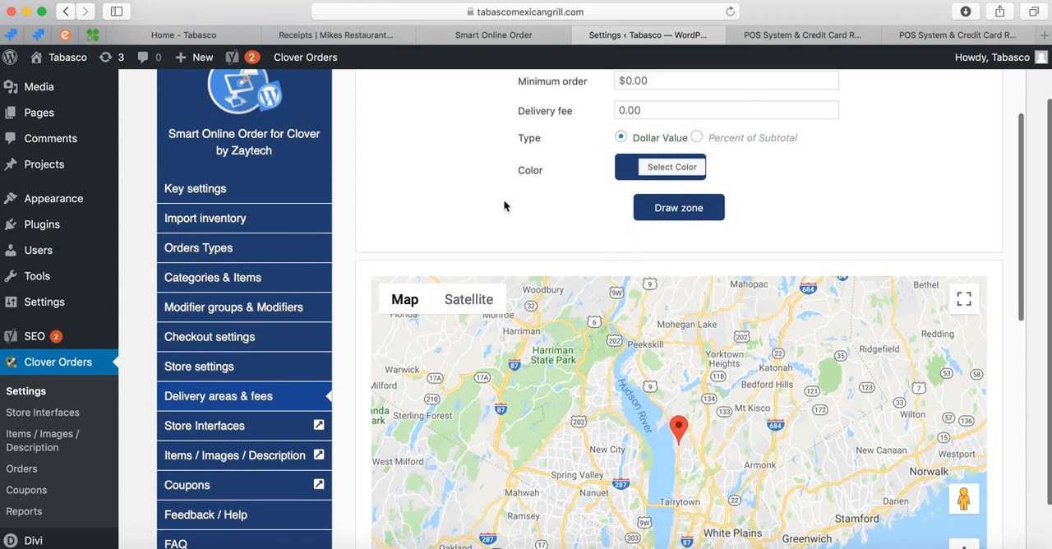
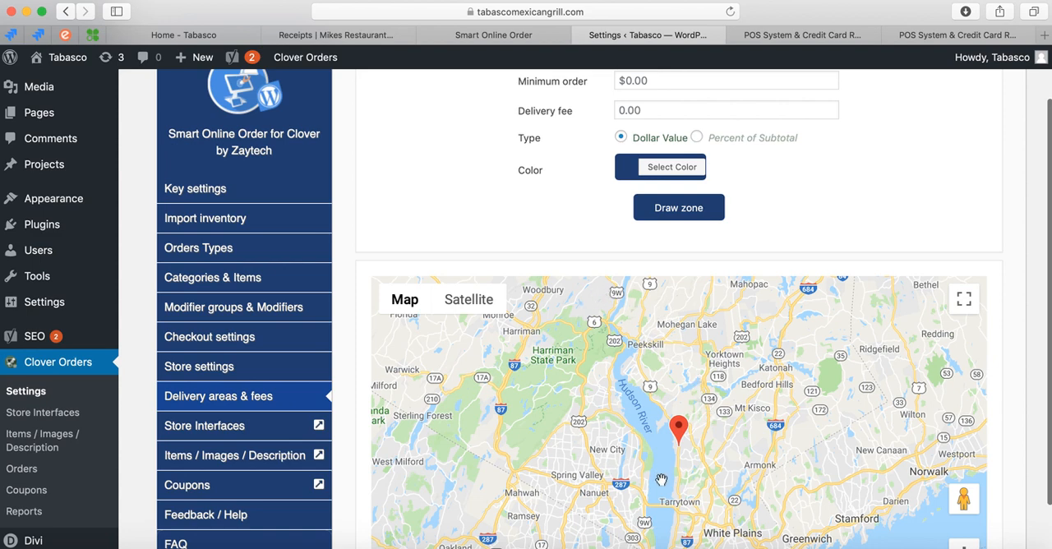
pyautogui.scroll(-1, 520, 216)
pyautogui.scroll(5, 534, 217)
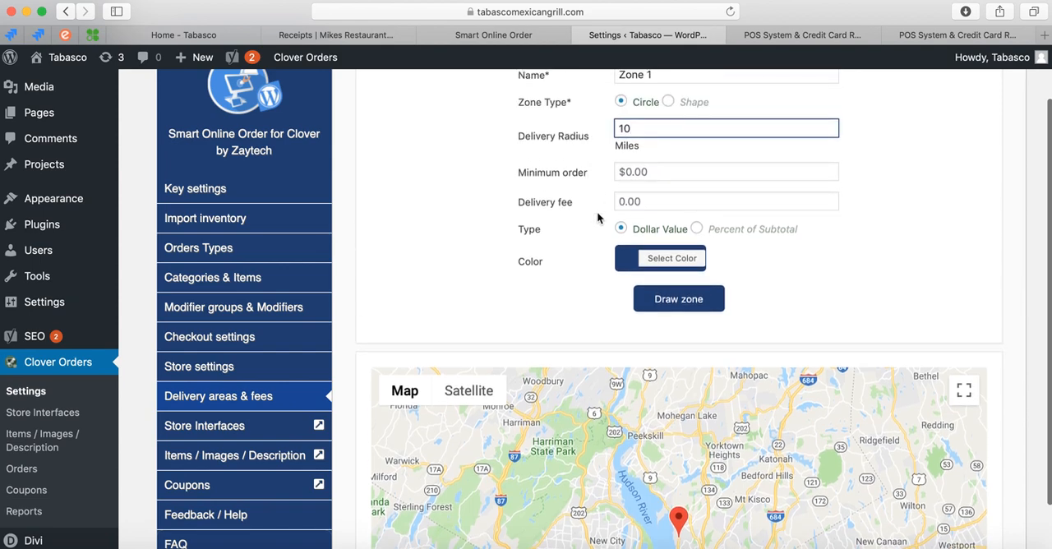
pyautogui.click(625, 201)
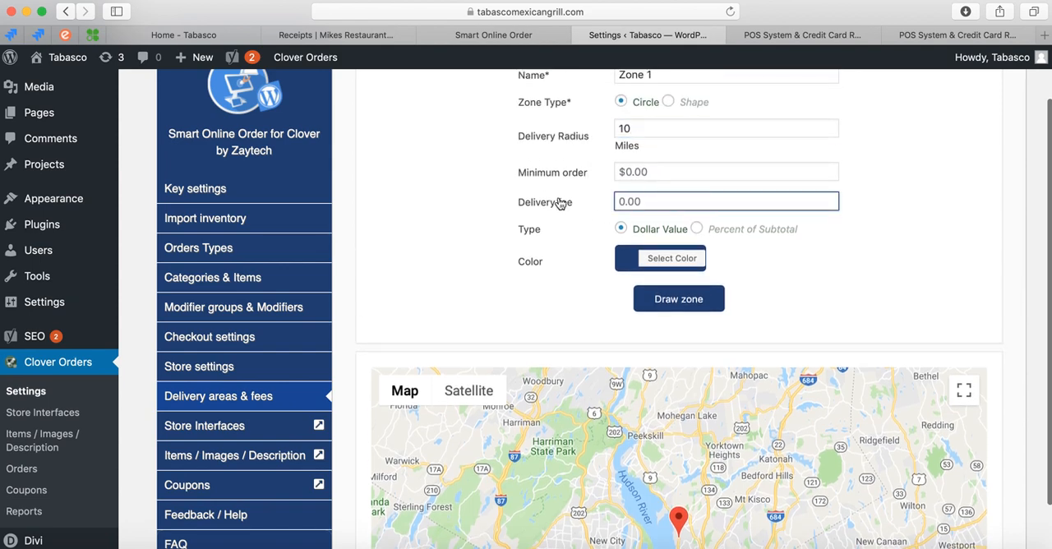
pyautogui.write('1')
pyautogui.press('BackSpace')
# Draw the circular Zone 1 on the map and validate the selected zone.
pyautogui.scroll(-1, 564, 252)
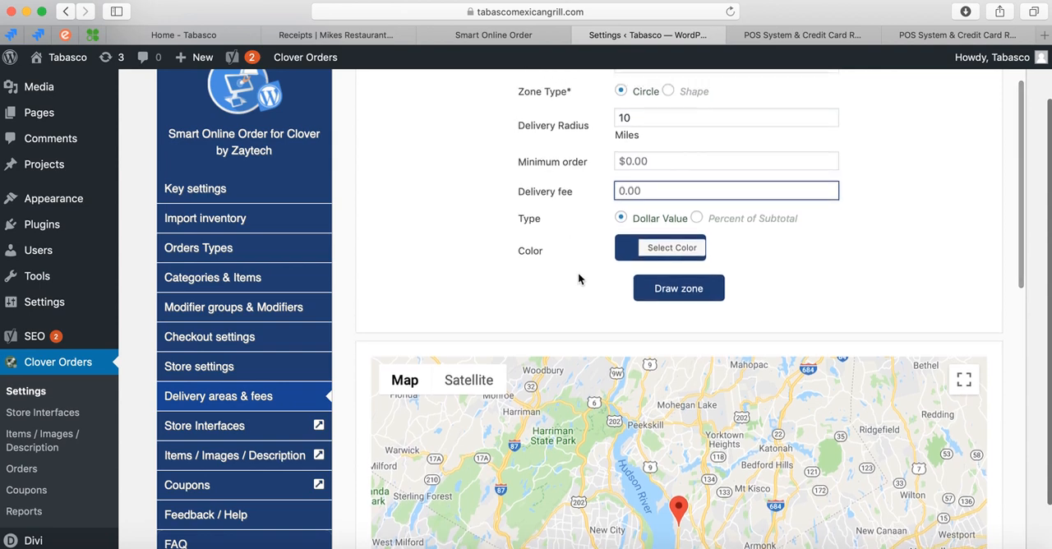
pyautogui.scroll(-2, 625, 247)
pyautogui.click(682, 201)
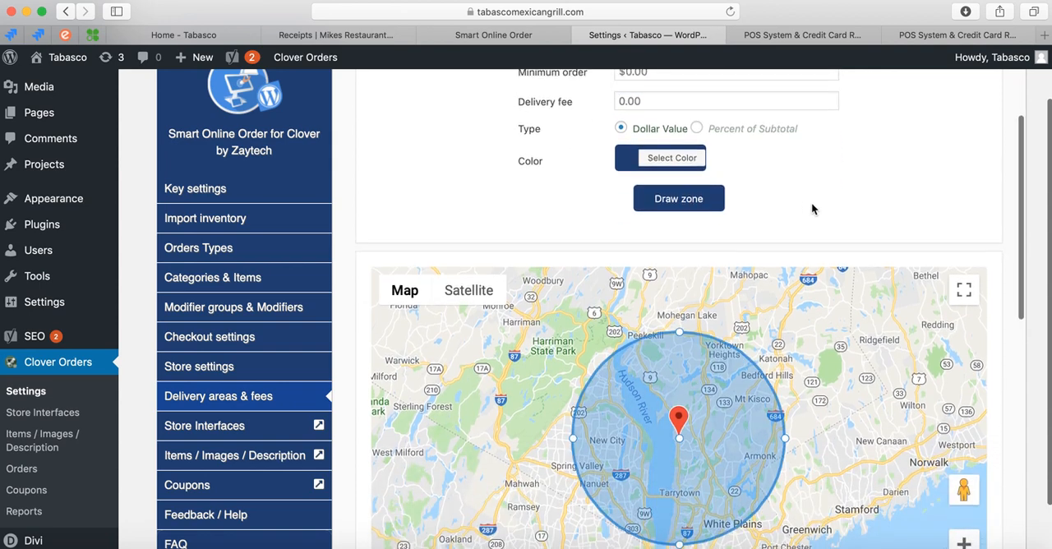
pyautogui.scroll(-3, 811, 208)
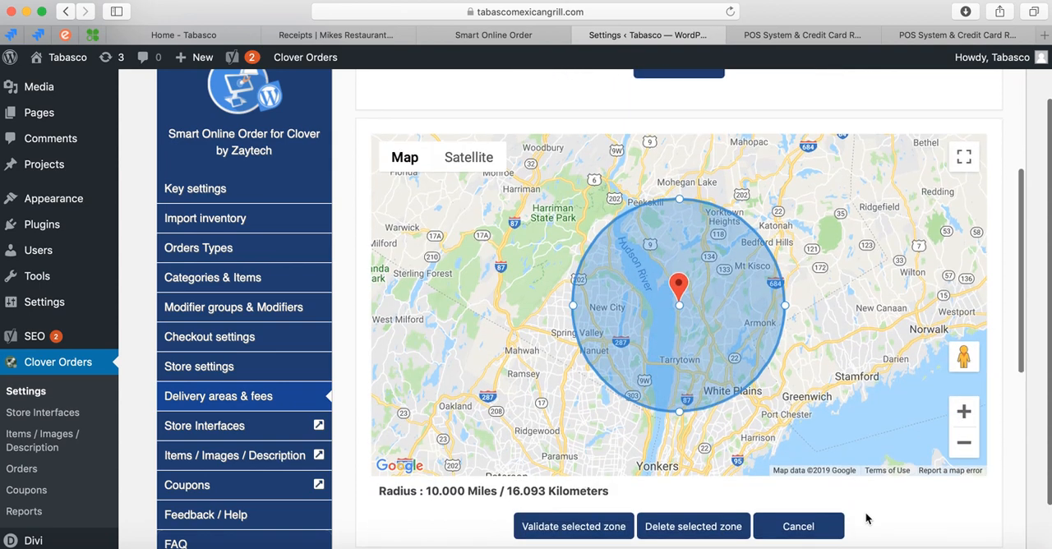
pyautogui.scroll(-2, 866, 518)
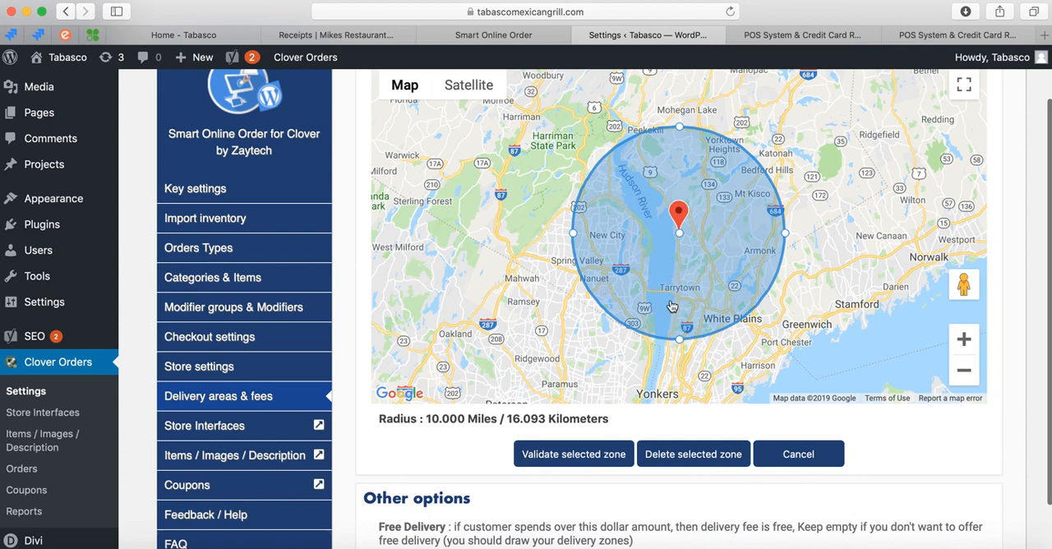
pyautogui.scroll(1, 568, 457)
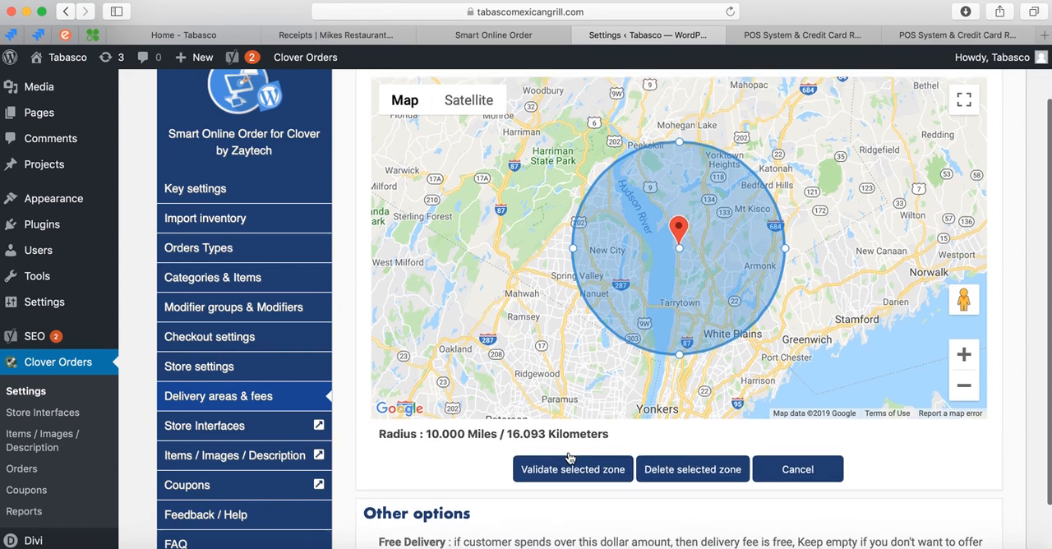
pyautogui.click(569, 467)
# Try a fixed delivery amount of 5.00 in the other delivery options and clear it again.
pyautogui.scroll(-5, 592, 436)
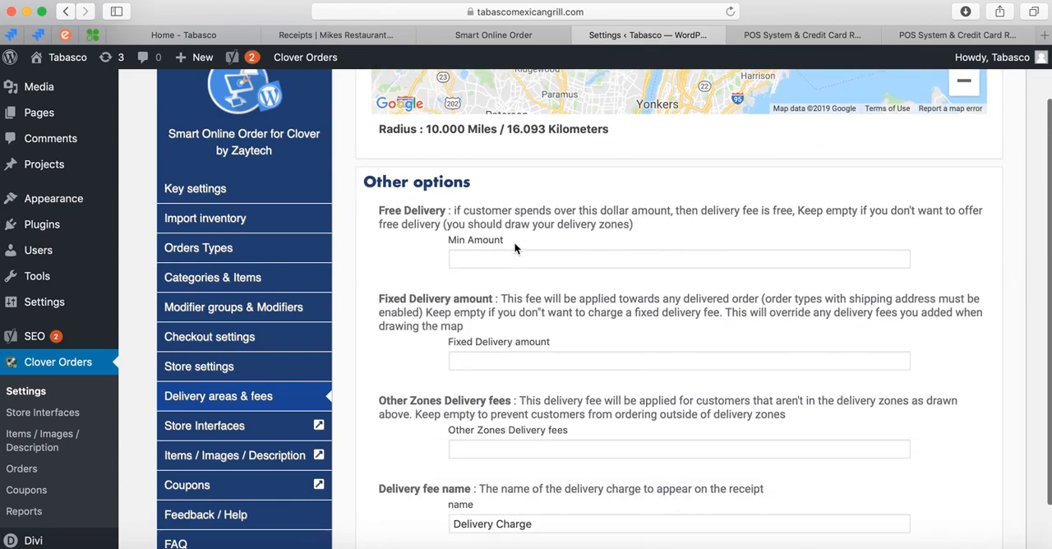
pyautogui.click(511, 360)
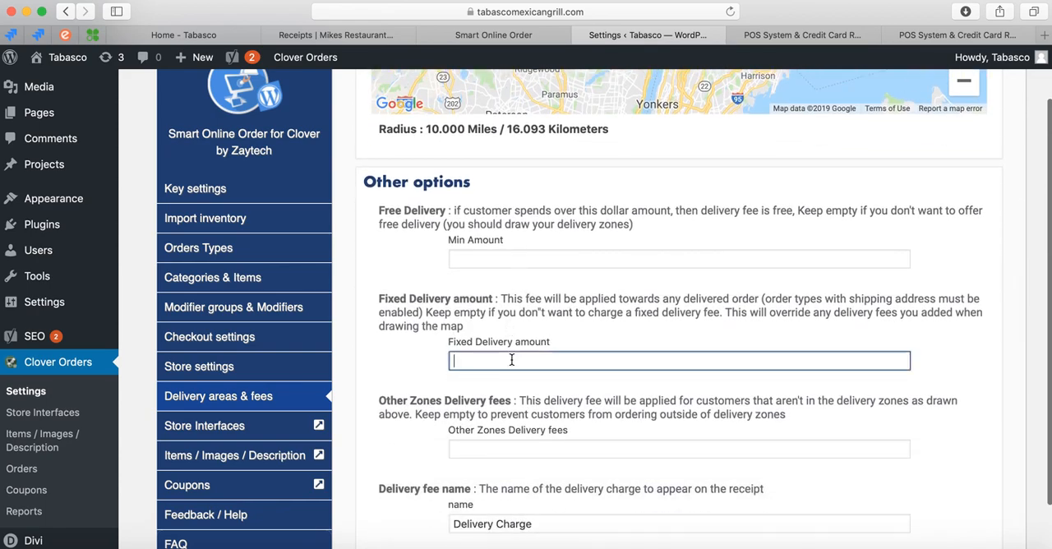
pyautogui.write('5.')
pyautogui.scroll(6, 433, 522)
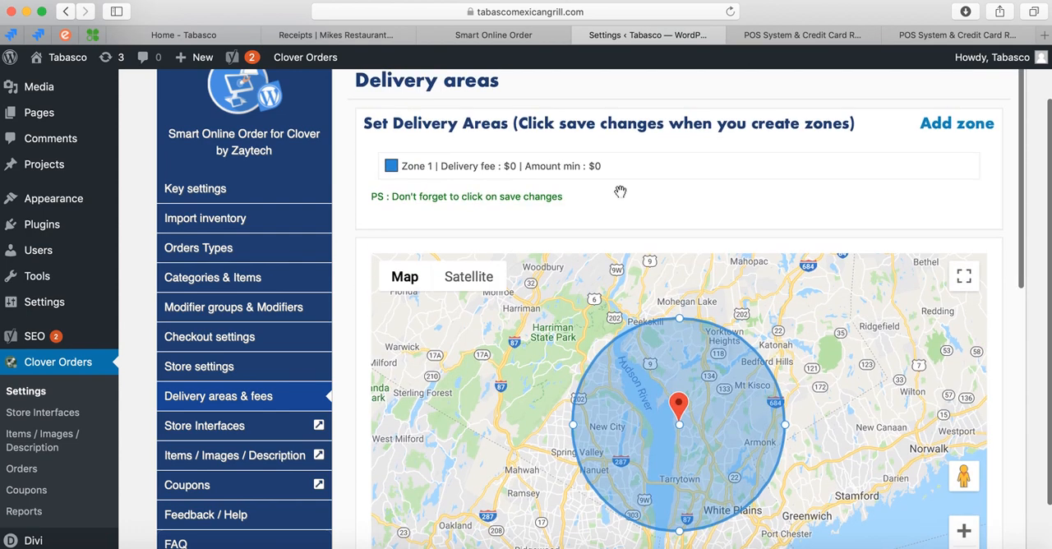
pyautogui.scroll(-2, 433, 522)
pyautogui.scroll(-7, 433, 522)
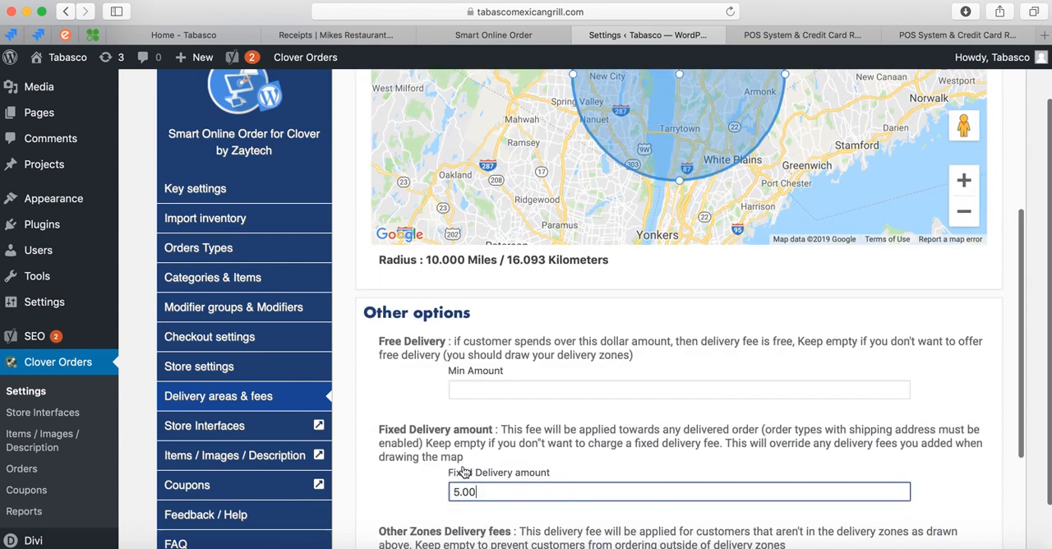
pyautogui.moveTo(487, 442); pyautogui.dragTo(397, 440)
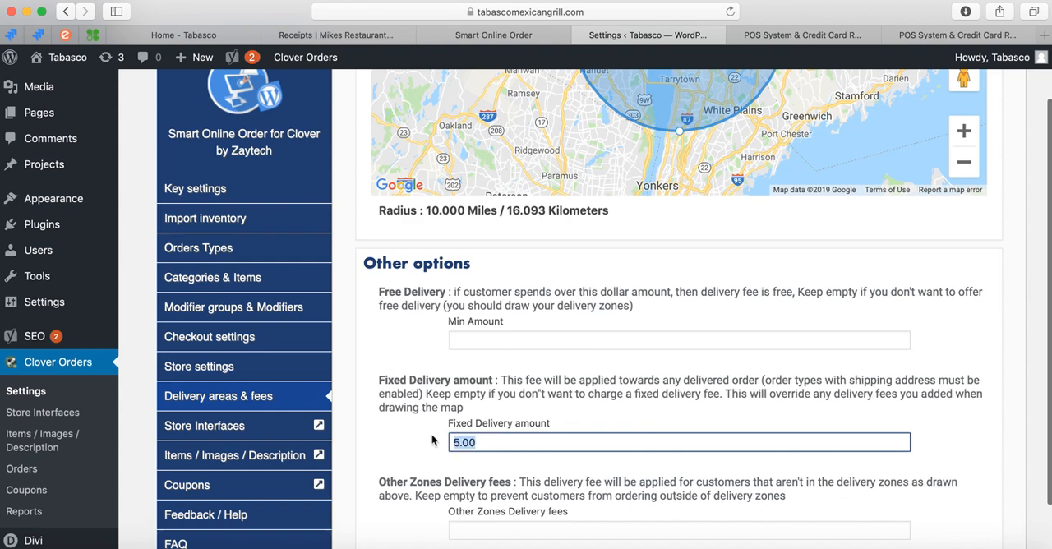
pyautogui.press('BackSpace')
# Change the delivery fee name that appears on the receipt to Delivery Fee.
pyautogui.scroll(-5, 520, 444)
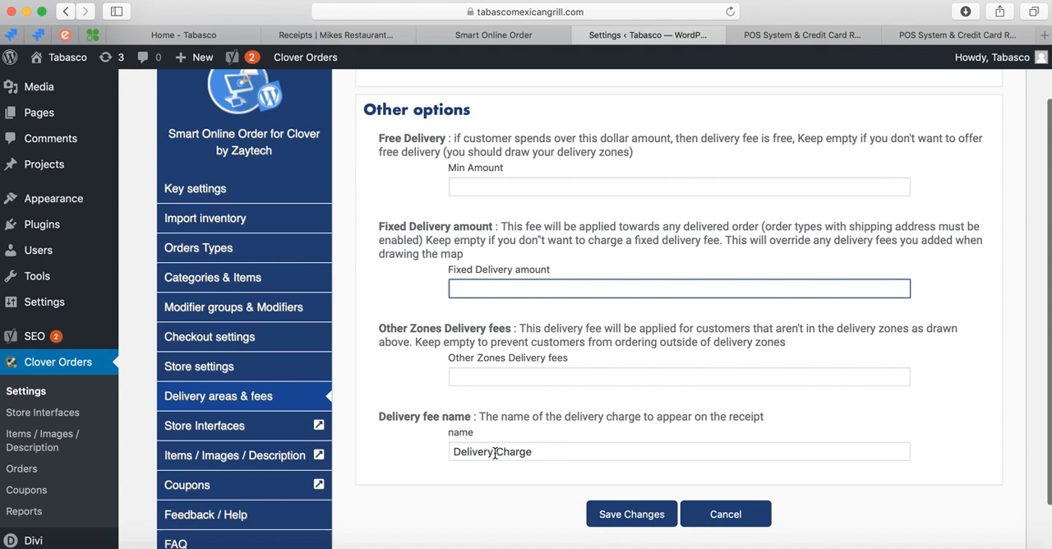
pyautogui.moveTo(540, 453); pyautogui.dragTo(469, 453)
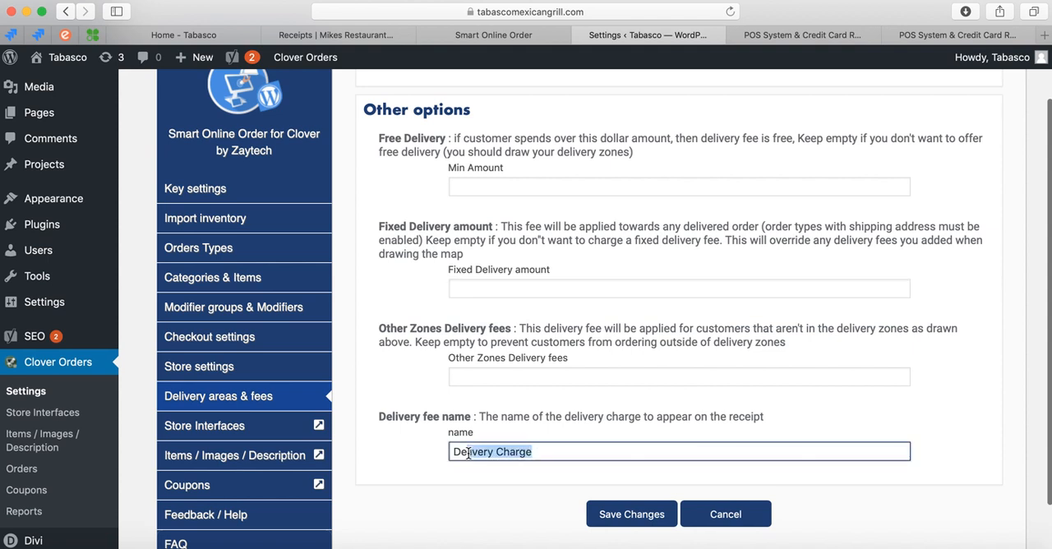
pyautogui.click(540, 452)
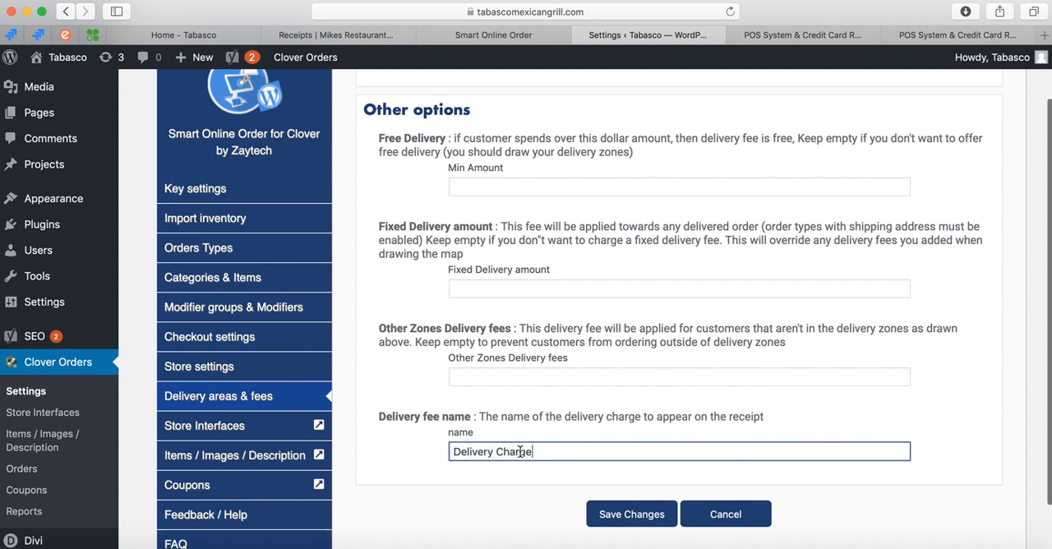
pyautogui.moveTo(535, 450); pyautogui.dragTo(439, 453)
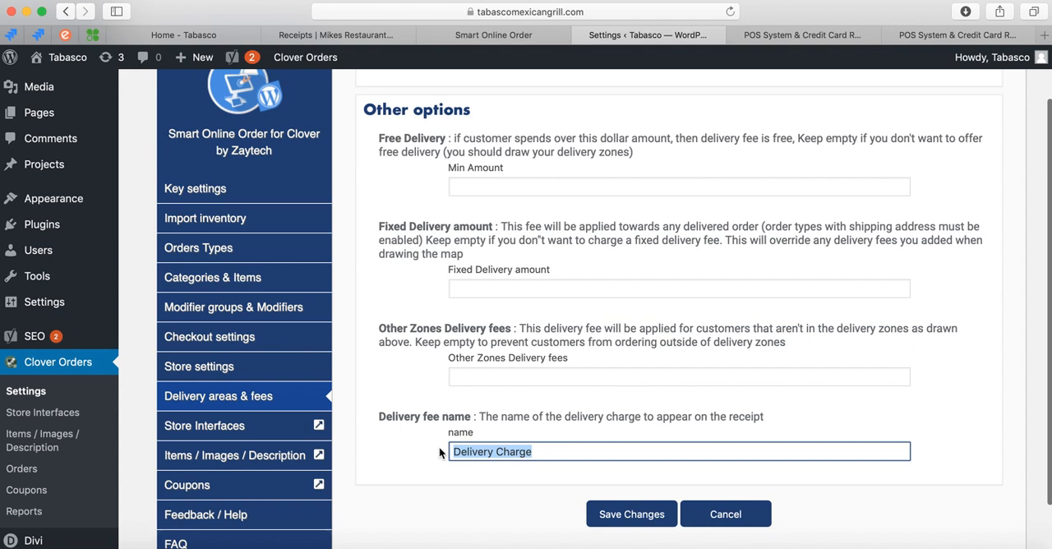
pyautogui.write('Groc')
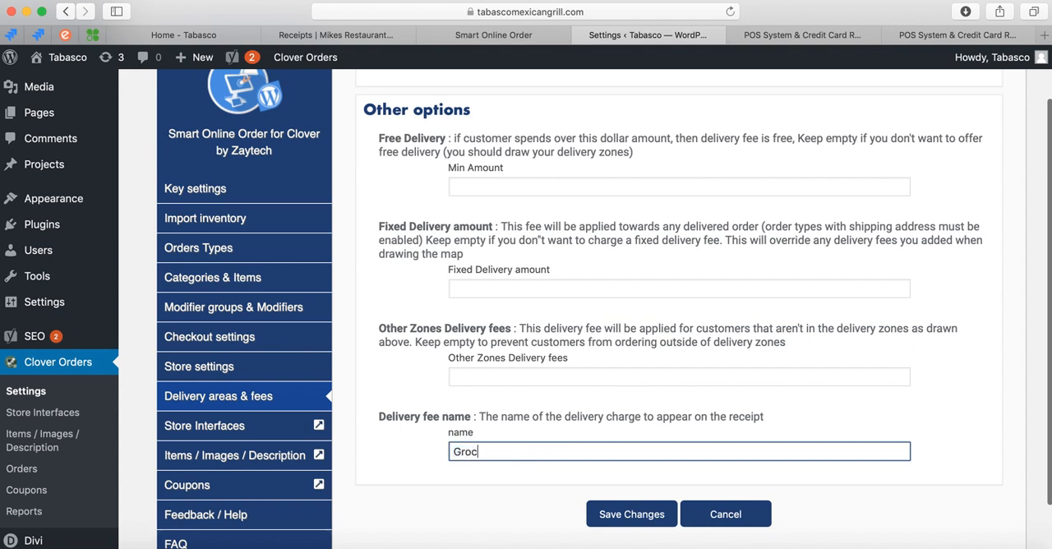
pyautogui.write('ercy')
pyautogui.press('BackSpace')
pyautogui.press('BackSpace')
pyautogui.press('BackSpace')
pyautogui.press('BackSpace')
pyautogui.press('BackSpace')
pyautogui.press('BackSpace')
pyautogui.press('BackSpace')
pyautogui.write('Delivery')
# Set the Other Zones Delivery fees to 5.00 for customers outside the drawn zone.
pyautogui.scroll(1, 505, 433)
pyautogui.moveTo(379, 349); pyautogui.dragTo(515, 349)
pyautogui.click(488, 398)
pyautogui.scroll(10, 531, 335)
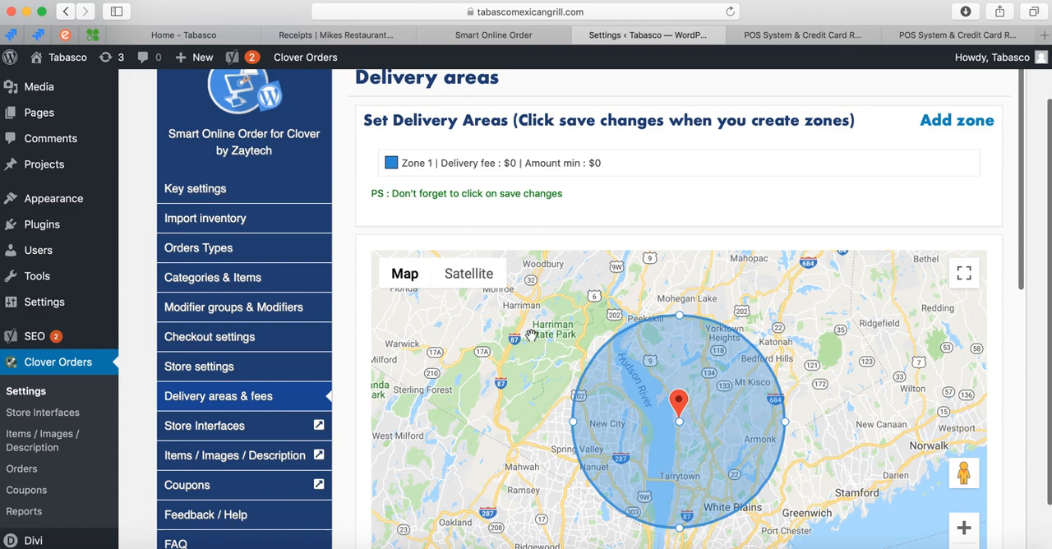
pyautogui.scroll(-5, 548, 490)
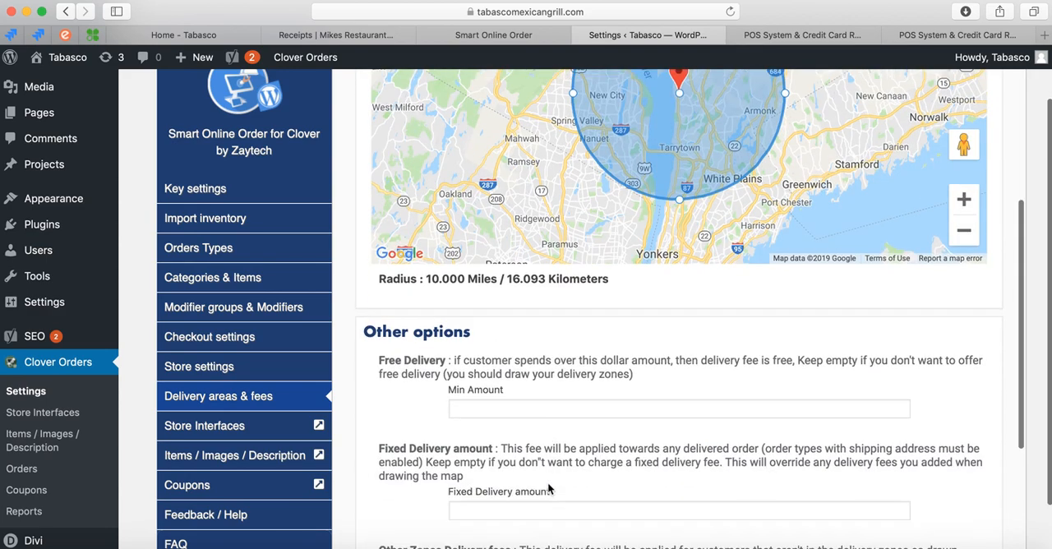
pyautogui.scroll(-3, 549, 490)
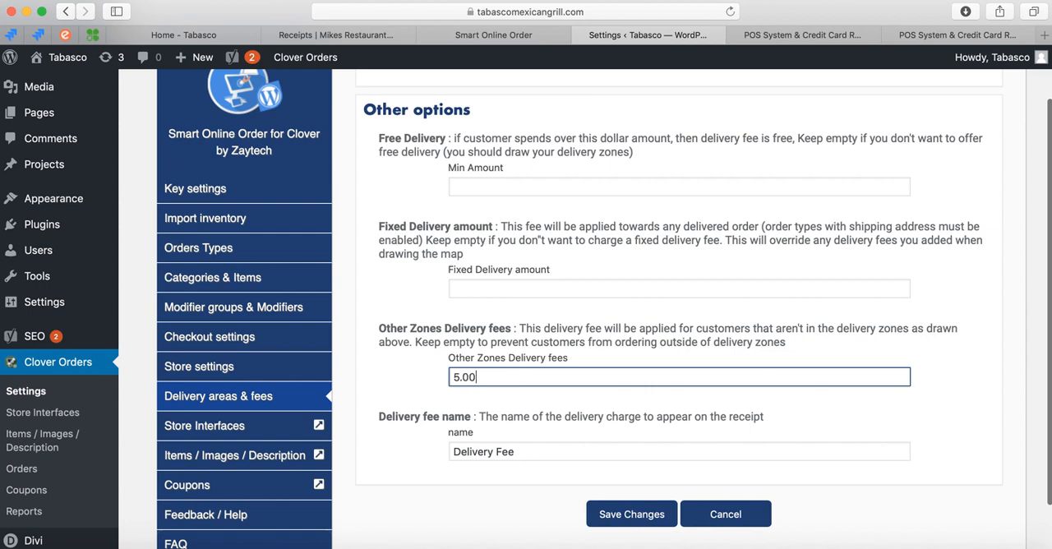
# Clear the Other Zones Delivery fees value to prevent orders from outside the delivery zones.
pyautogui.scroll(3, 557, 427)
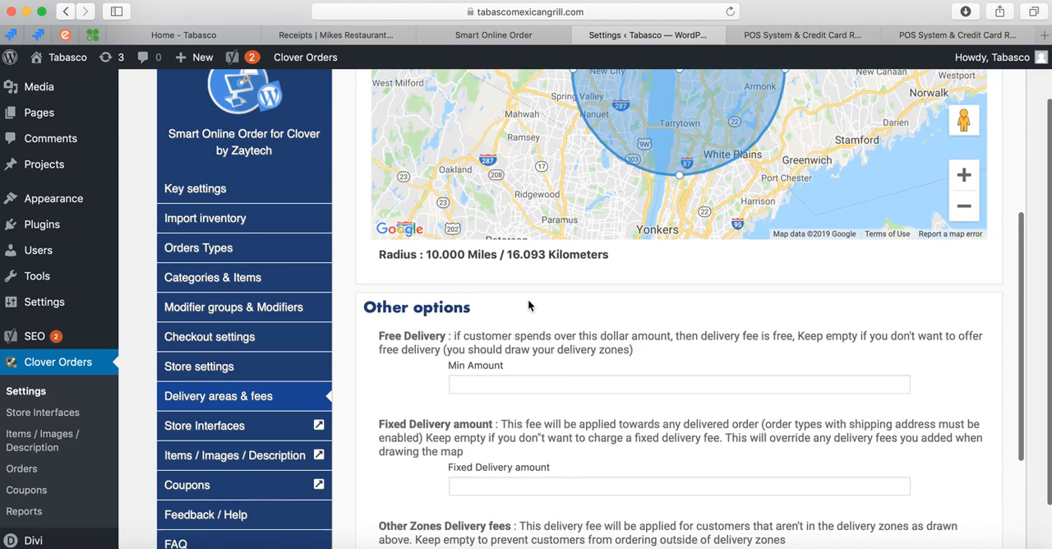
pyautogui.scroll(-2, 534, 407)
pyautogui.scroll(3, 557, 180)
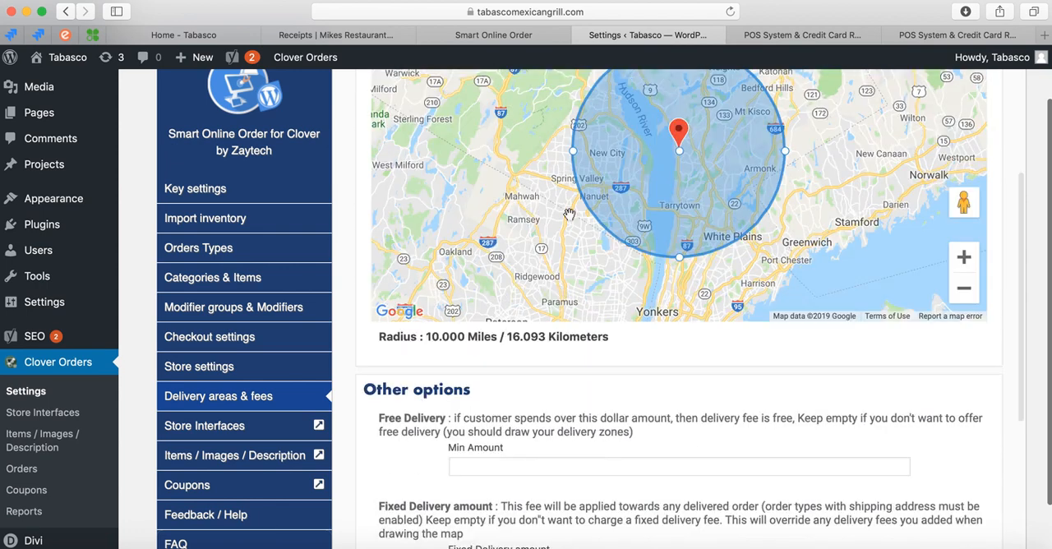
pyautogui.scroll(-3, 562, 215)
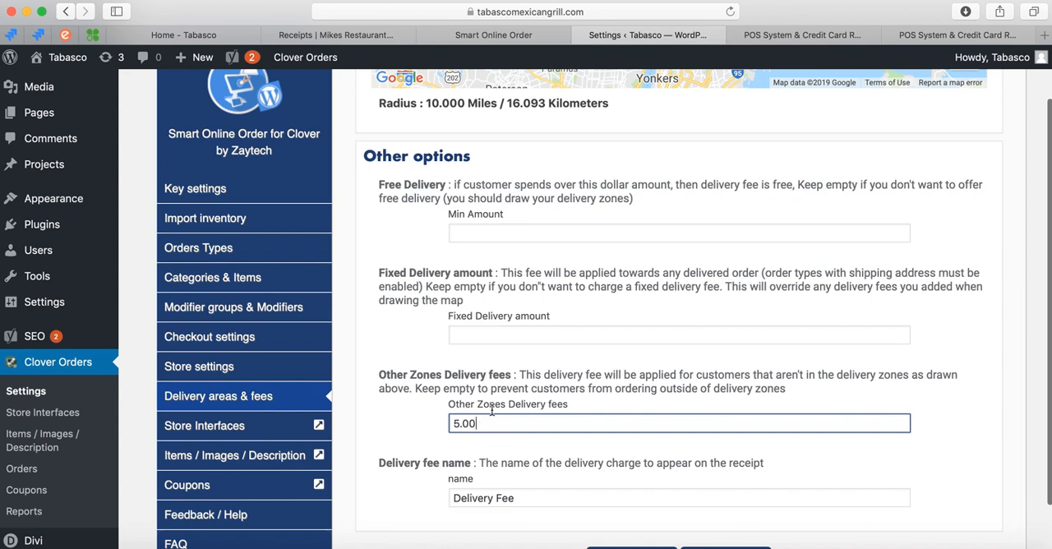
pyautogui.scroll(-1, 465, 419)
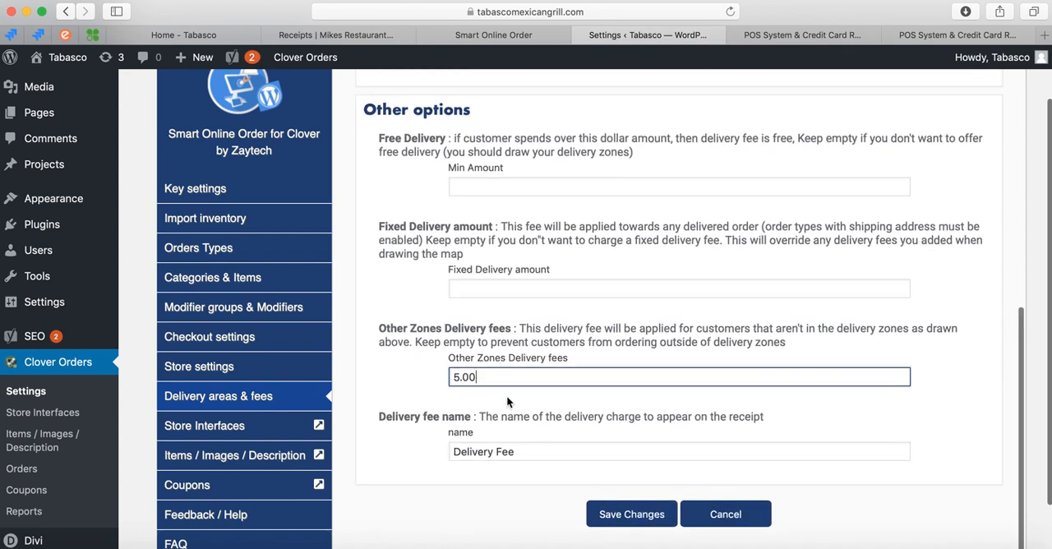
pyautogui.moveTo(491, 377); pyautogui.dragTo(388, 369)
pyautogui.press('BackSpace')
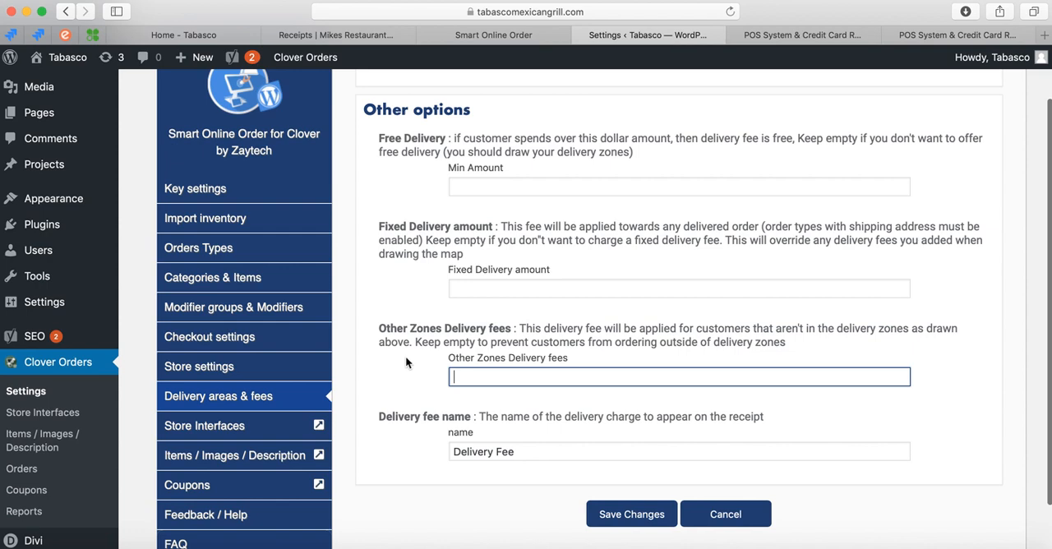
# Save the changes to the delivery areas and fees.
pyautogui.scroll(5, 510, 329)
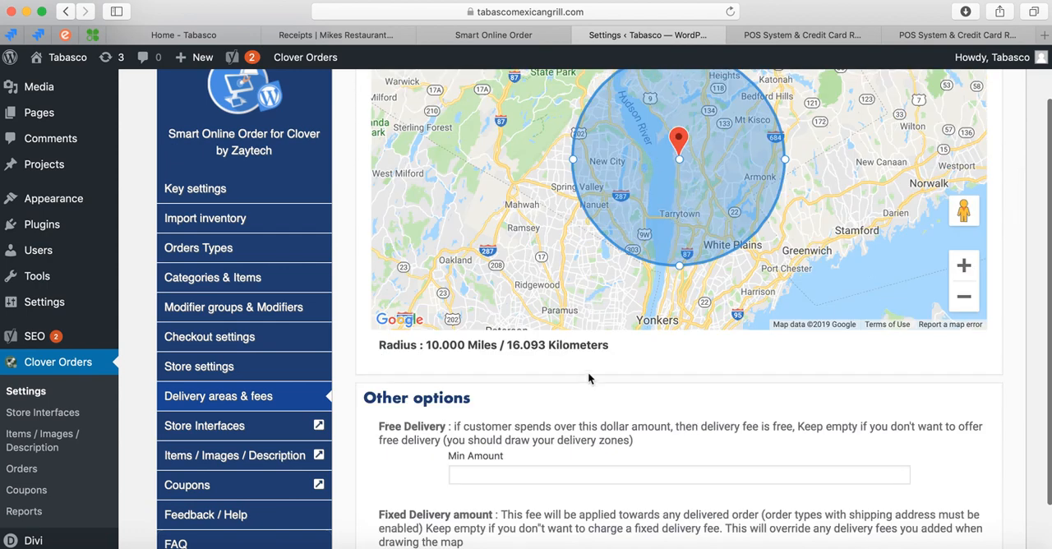
pyautogui.scroll(-5, 557, 450)
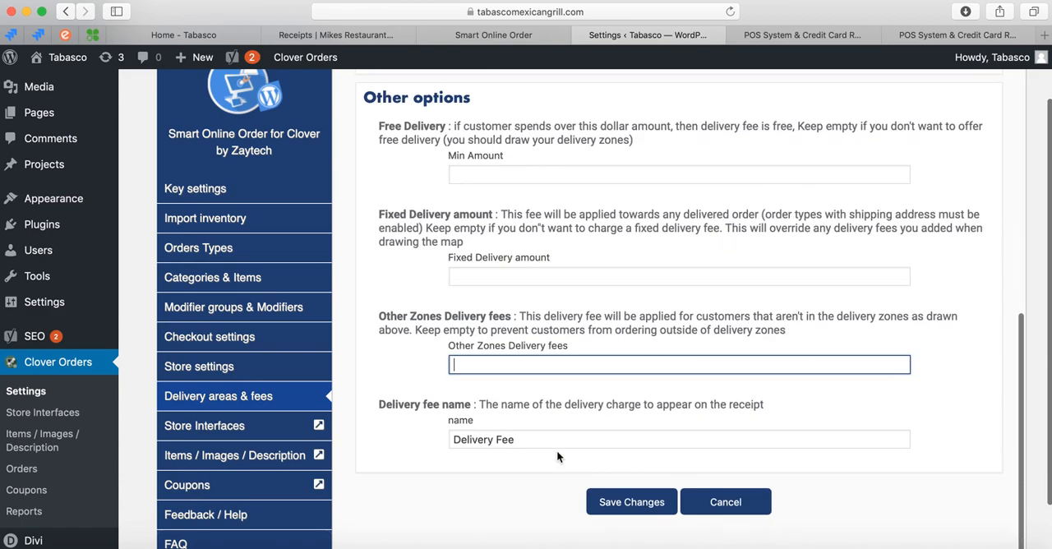
pyautogui.click(623, 513)
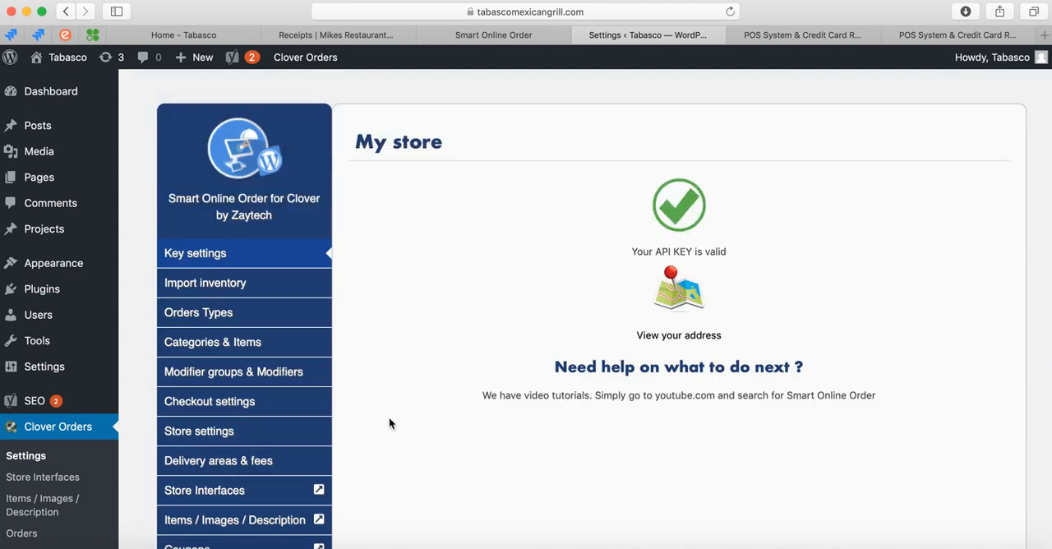
# Open the Store Interfaces page of the Smart Online Order plugin.
pyautogui.scroll(-3, 391, 415)
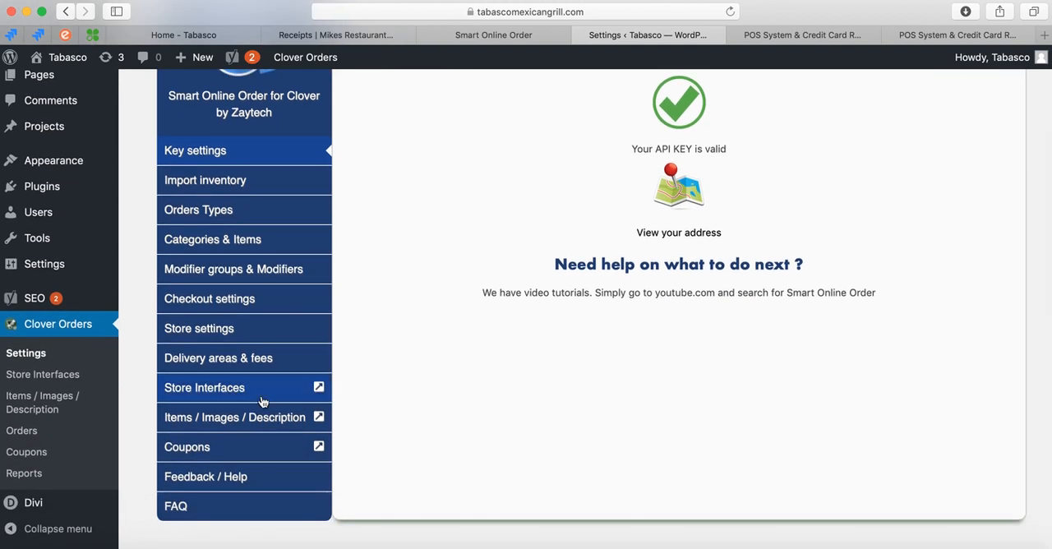
pyautogui.scroll(1, 376, 374)
pyautogui.scroll(2, 376, 375)
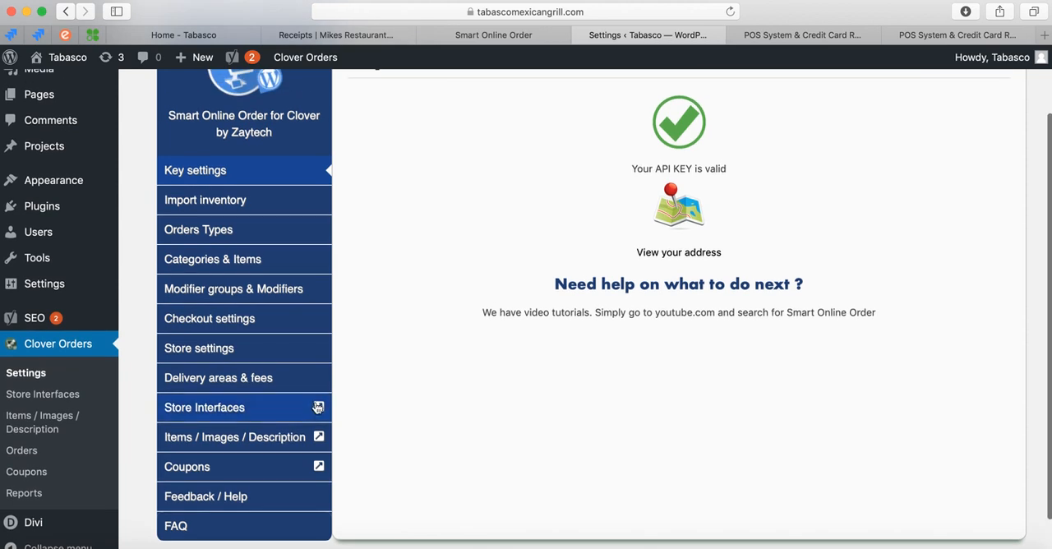
pyautogui.click(213, 411)
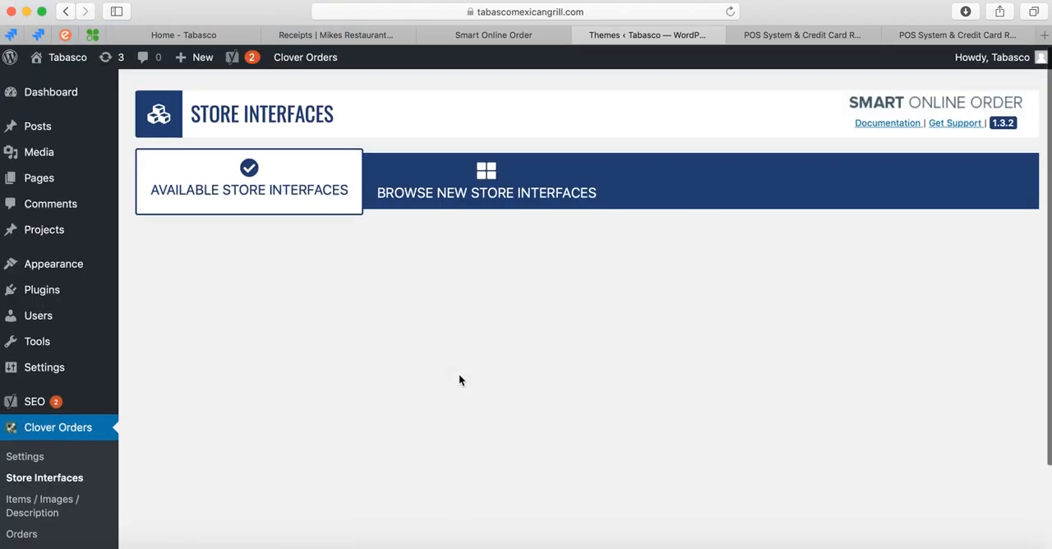
# Look over the available store interfaces and their descriptions.
pyautogui.scroll(-5, 414, 409)
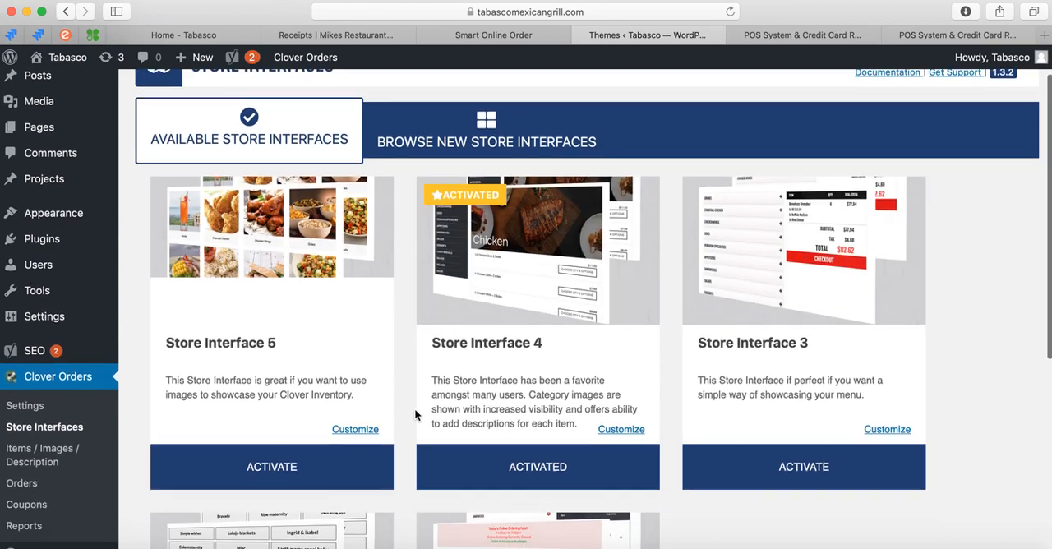
pyautogui.scroll(5, 414, 408)
pyautogui.scroll(-5, 415, 409)
pyautogui.scroll(5, 414, 409)
pyautogui.scroll(-5, 404, 457)
pyautogui.scroll(5, 404, 462)
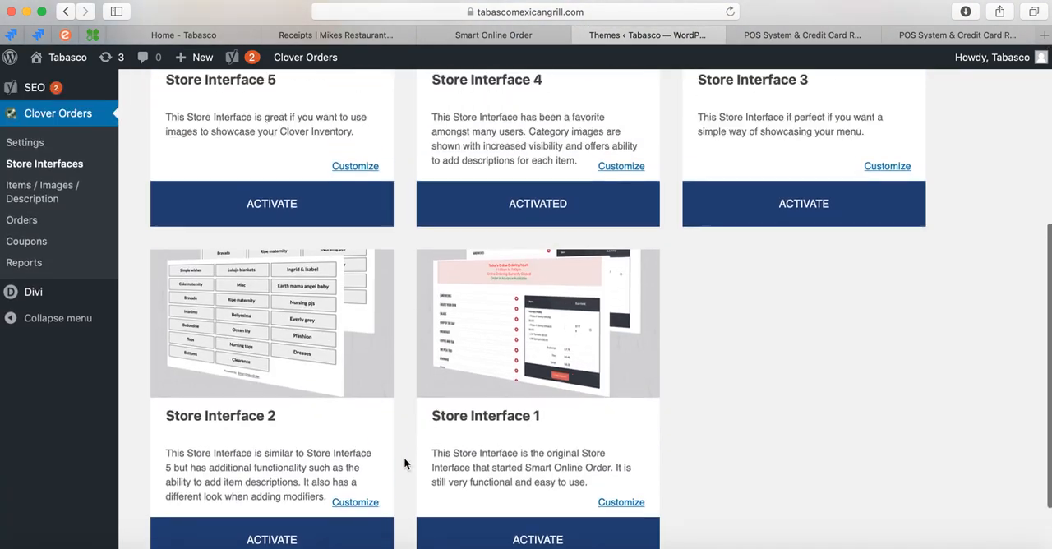
pyautogui.scroll(-1, 404, 463)
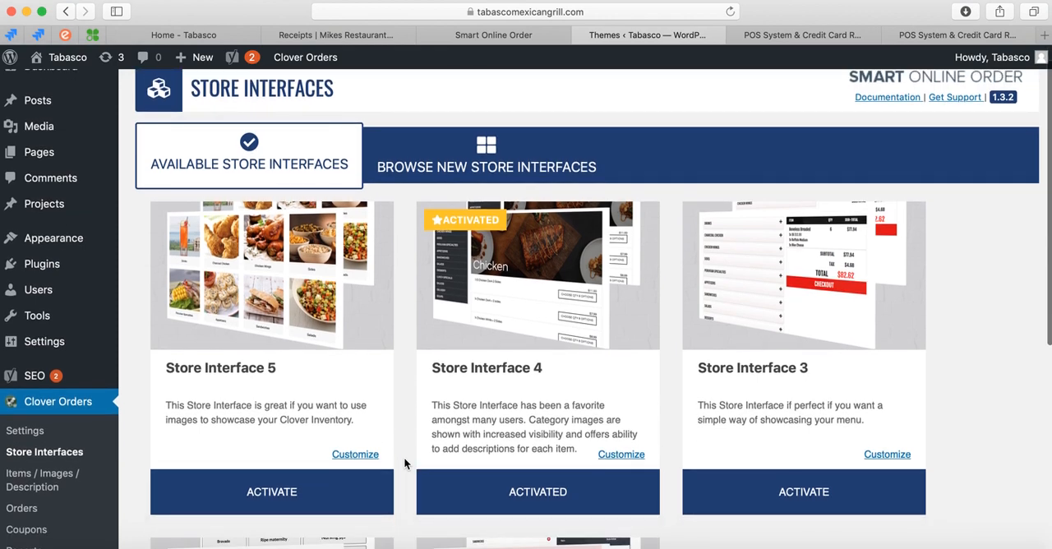
# Open the restaurant website's Order Online page and examine how the menu looks with Store Interface 4.
pyautogui.click(199, 37)
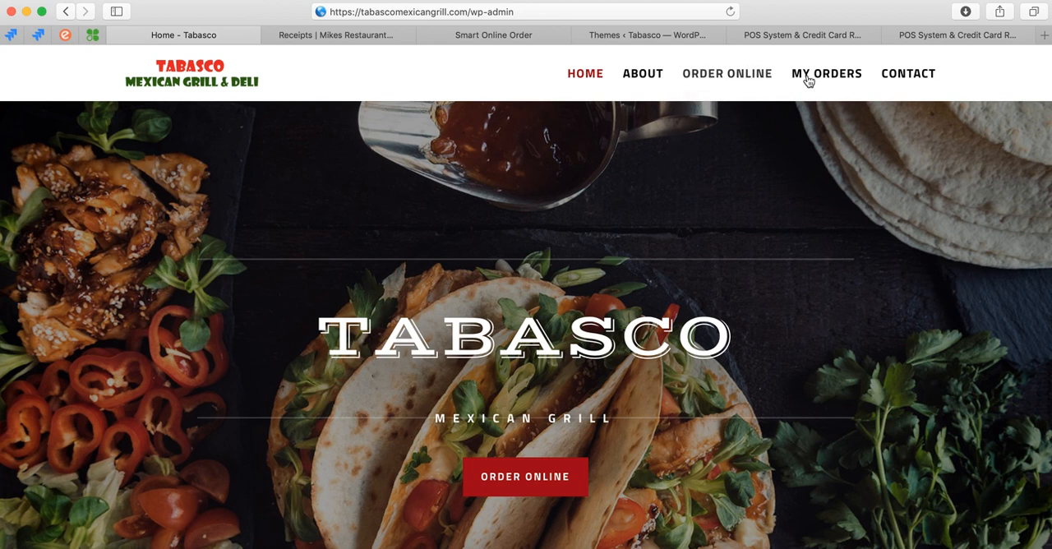
pyautogui.click(716, 75)
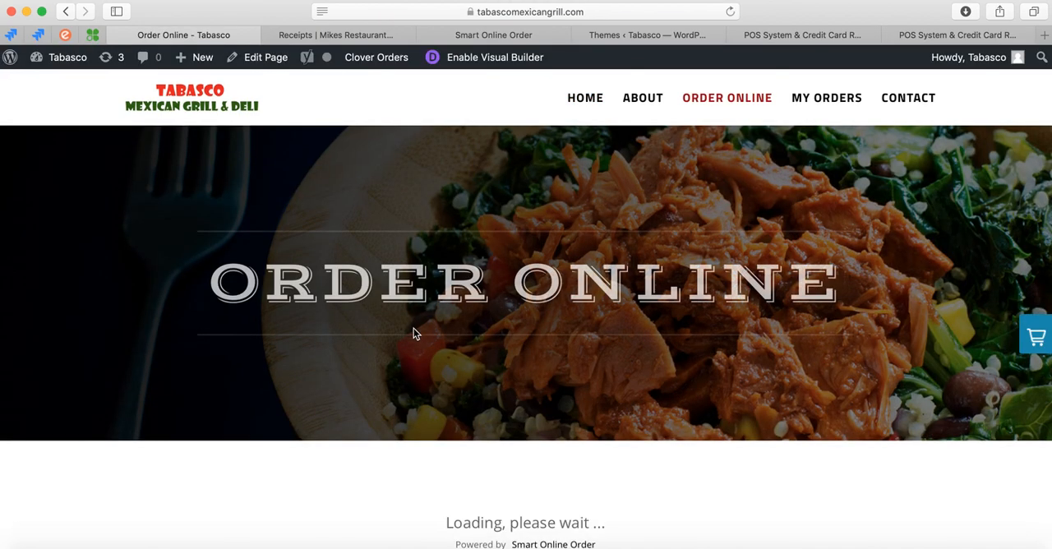
pyautogui.scroll(-2, 414, 331)
pyautogui.scroll(-10, 413, 332)
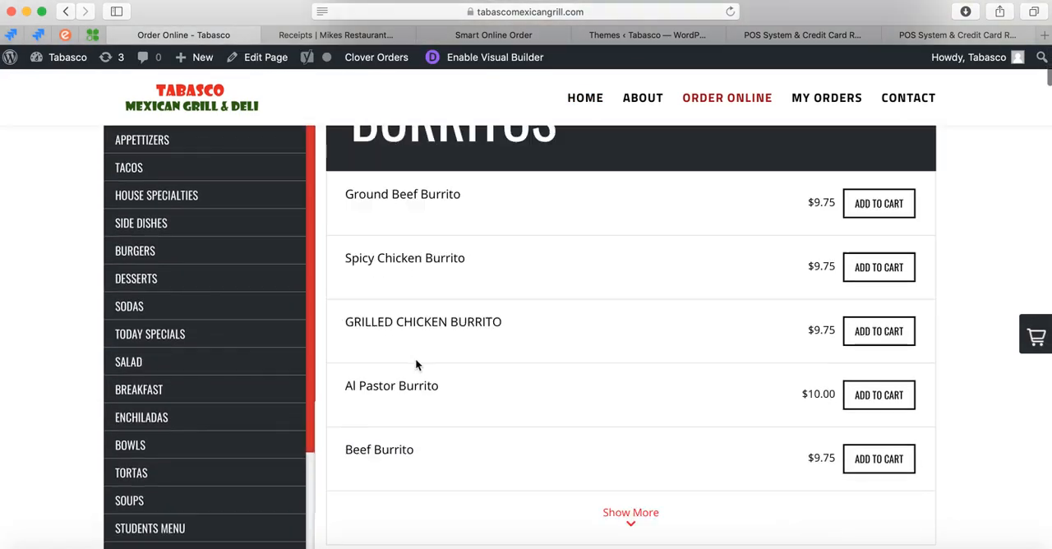
pyautogui.scroll(-4, 415, 362)
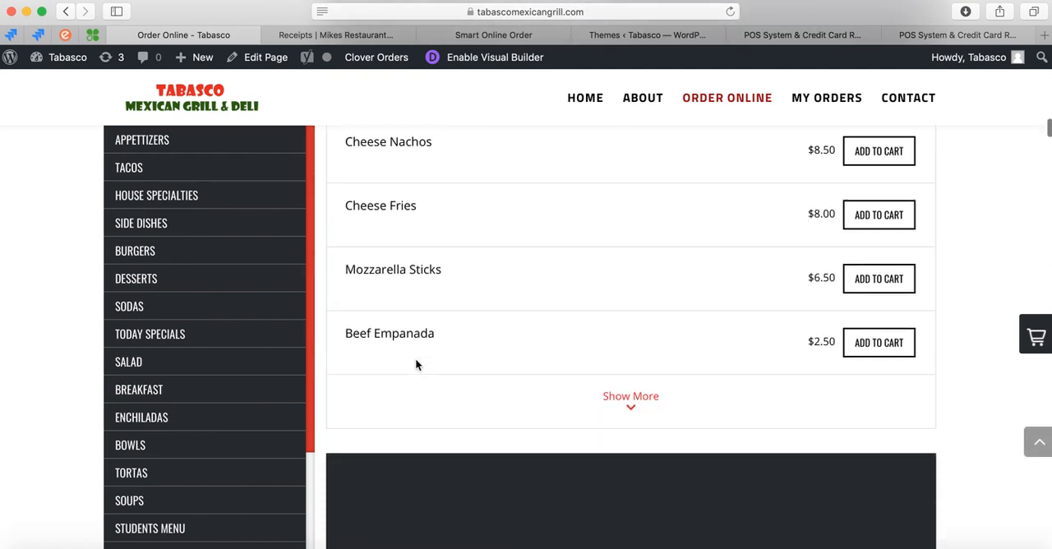
pyautogui.scroll(15, 415, 359)
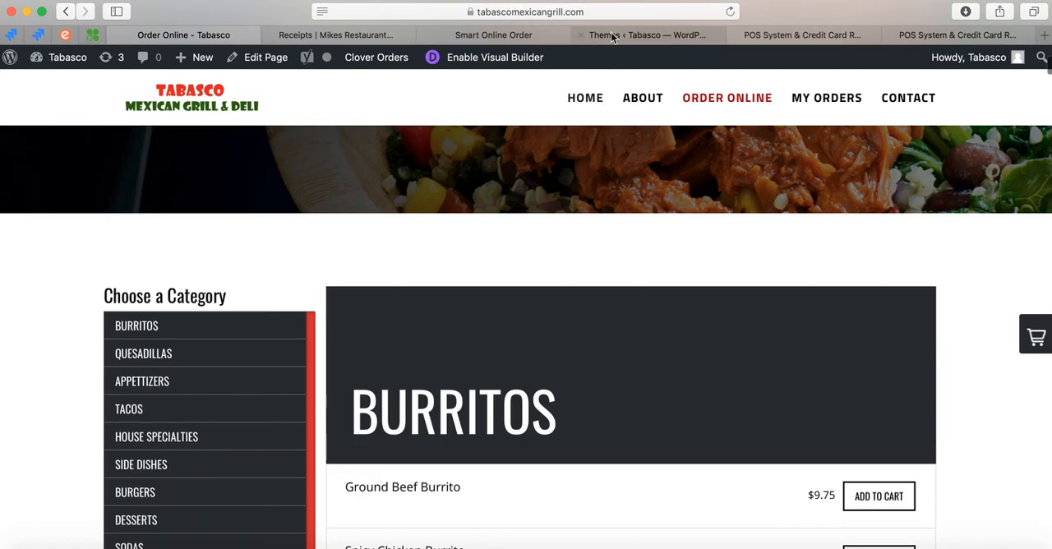
# Return to the Store Interfaces page and activate Store Interface 3.
pyautogui.click(612, 34)
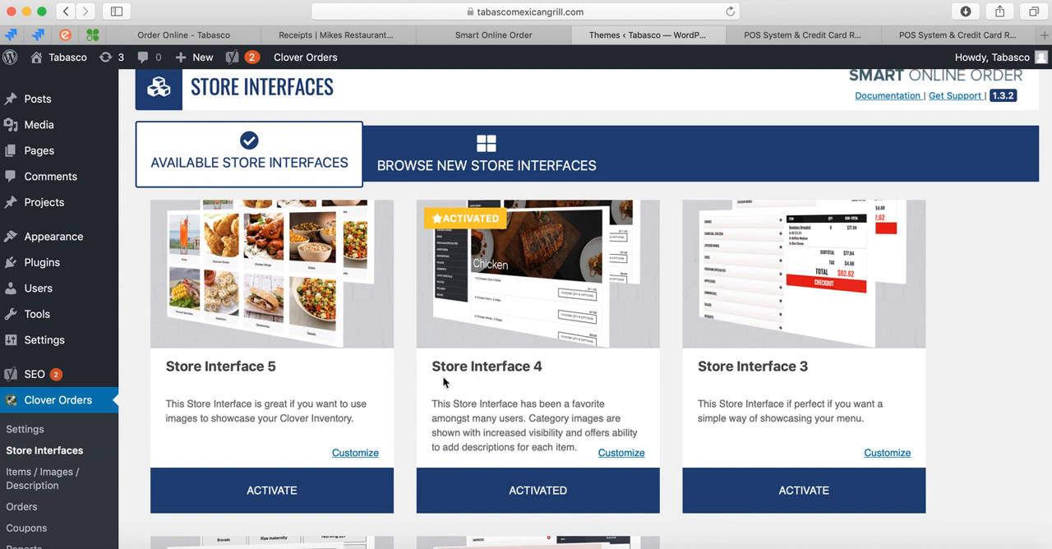
pyautogui.scroll(-2, 442, 381)
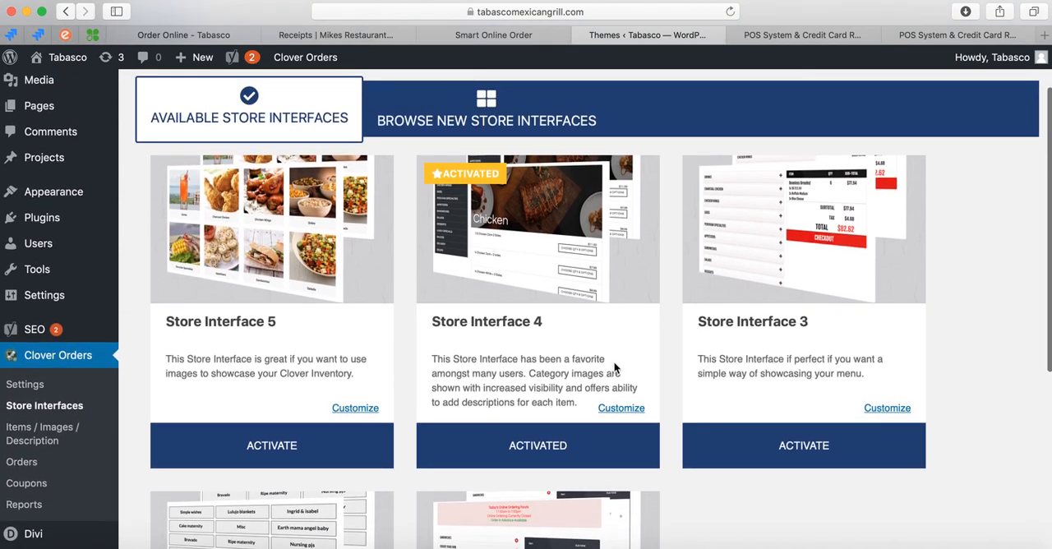
pyautogui.scroll(-1, 743, 376)
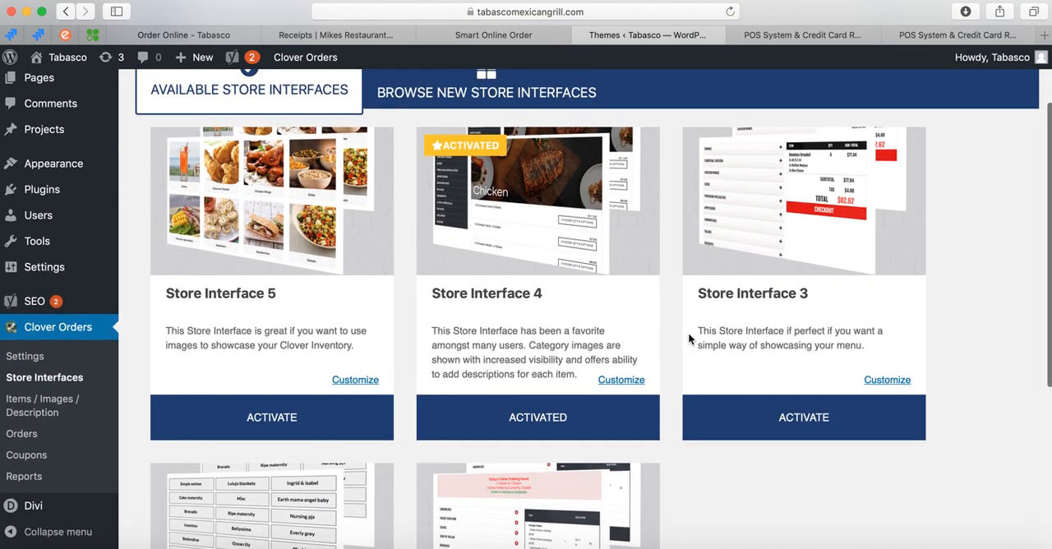
pyautogui.click(796, 418)
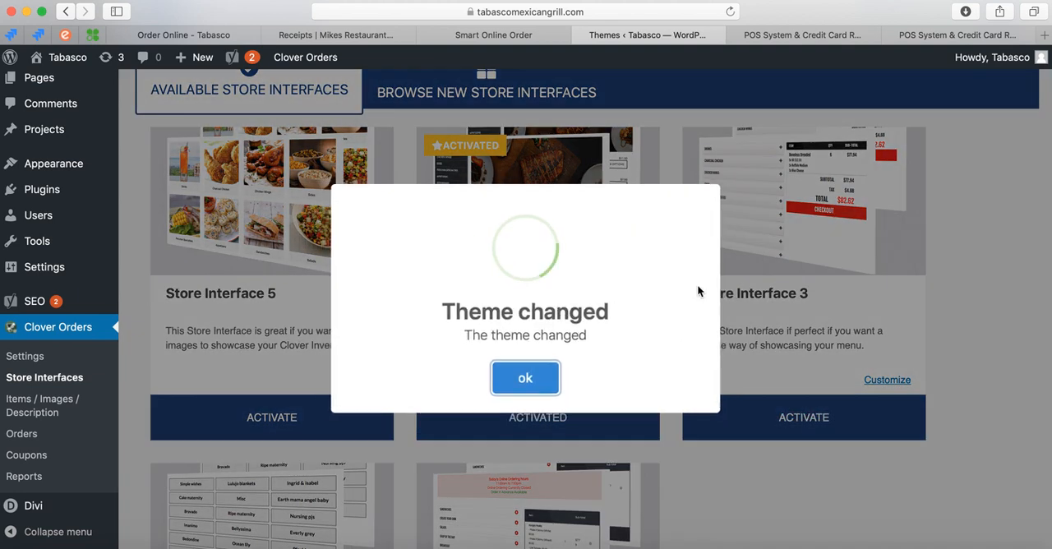
pyautogui.click(523, 380)
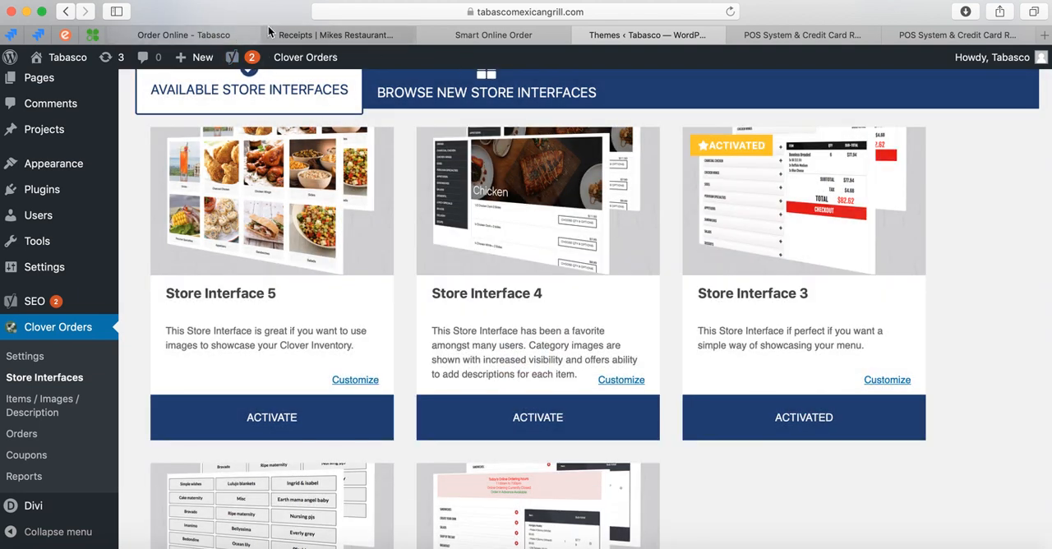
# Reload the website's Order Online page and examine the category list and cart layout of the new store interface.
pyautogui.click(222, 35)
pyautogui.click(731, 13)
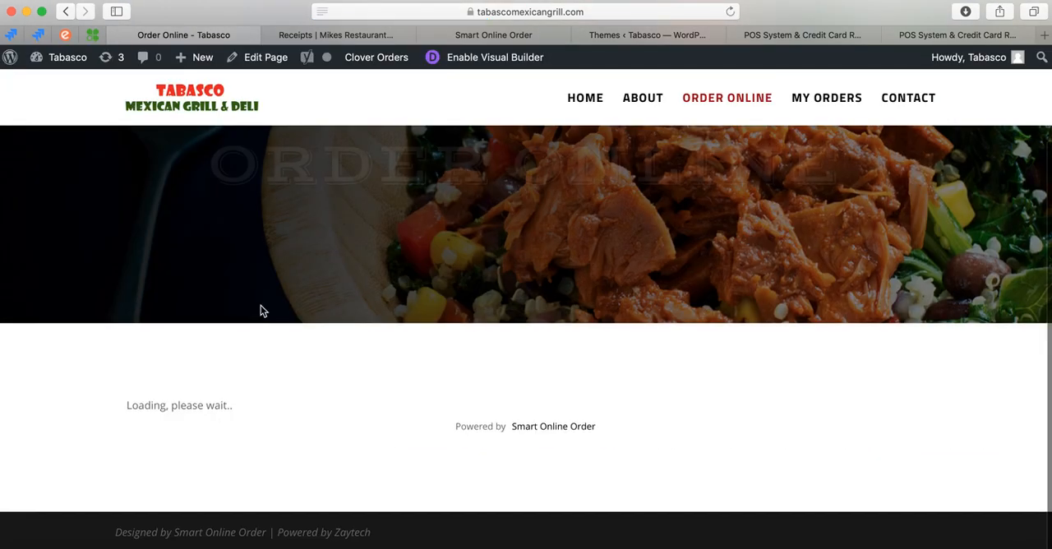
pyautogui.scroll(-10, 480, 367)
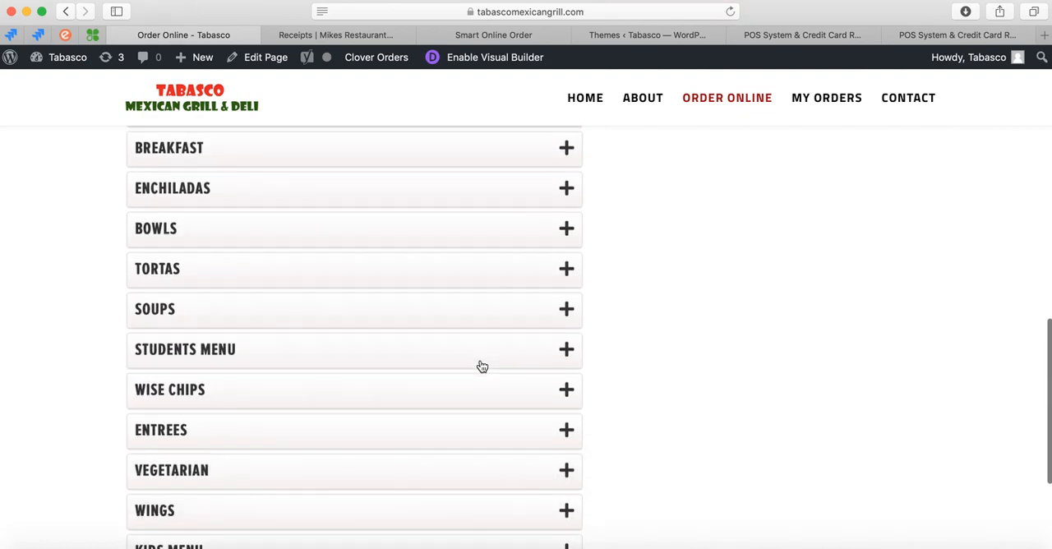
pyautogui.scroll(15, 480, 367)
pyautogui.scroll(-3, 480, 365)
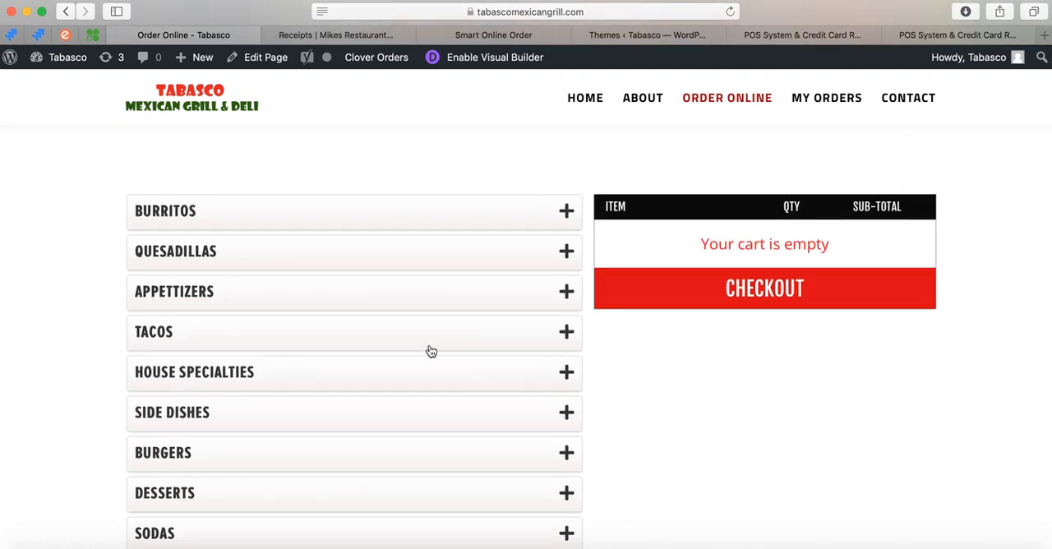
pyautogui.scroll(5, 456, 392)
pyautogui.scroll(-4, 465, 393)
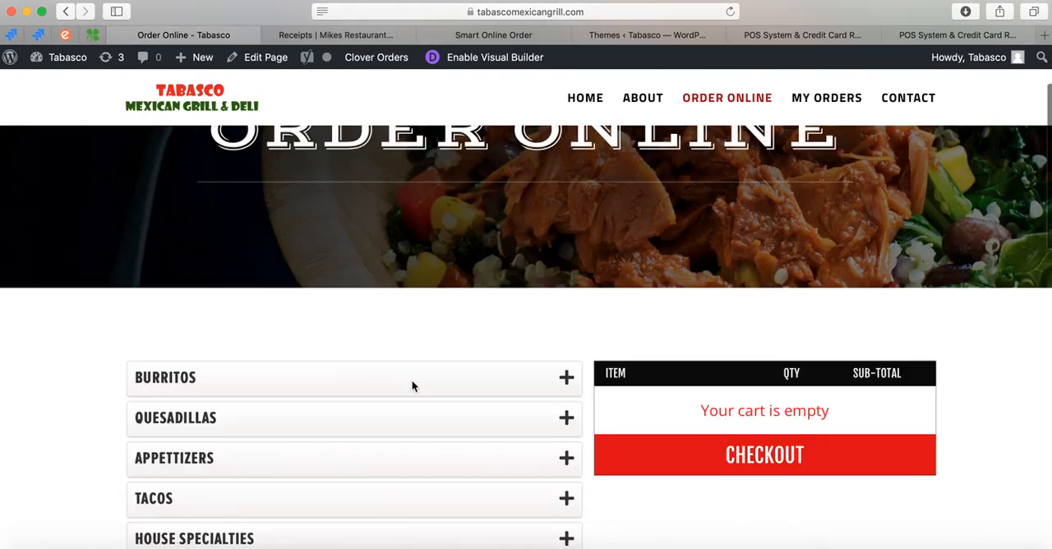
pyautogui.scroll(3, 439, 340)
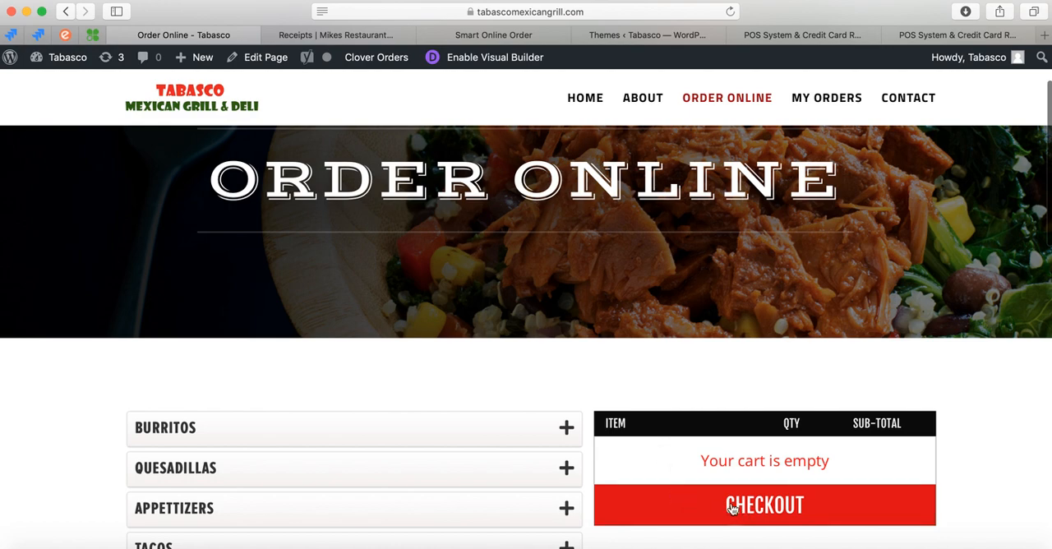
pyautogui.scroll(-10, 310, 294)
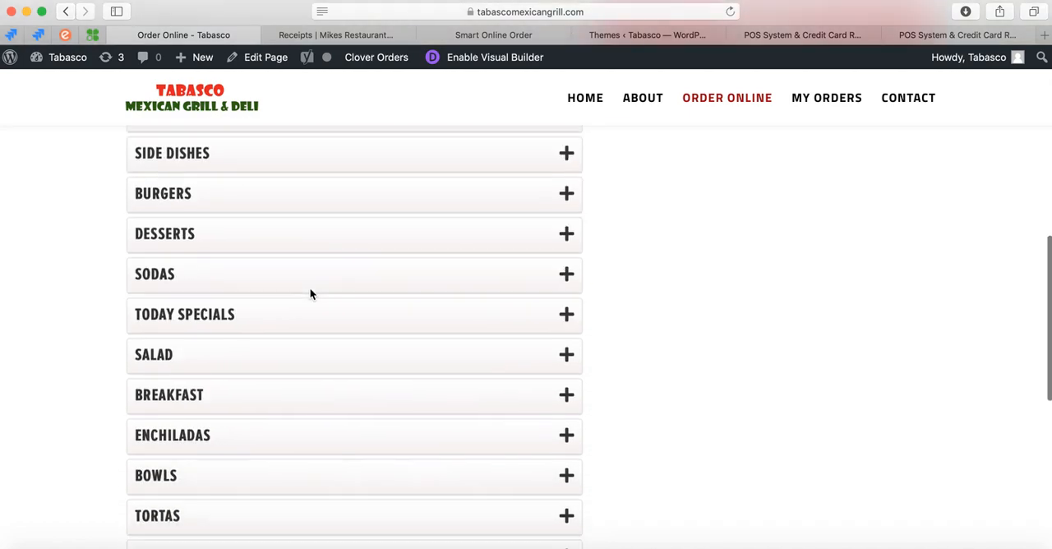
pyautogui.scroll(10, 310, 292)
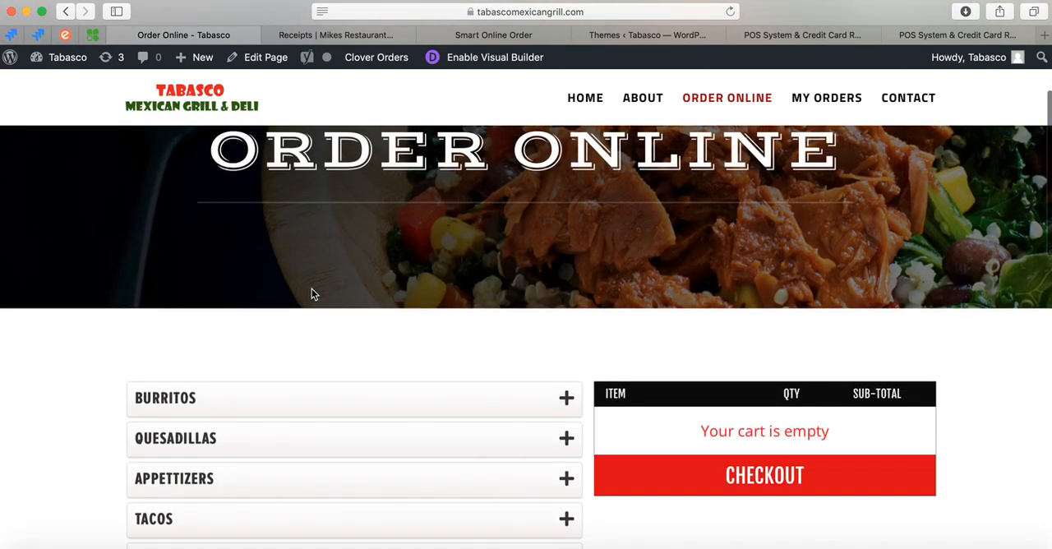
# Look over the customization options of Store Interface 4, and go back to the available store interfaces.
pyautogui.click(647, 34)
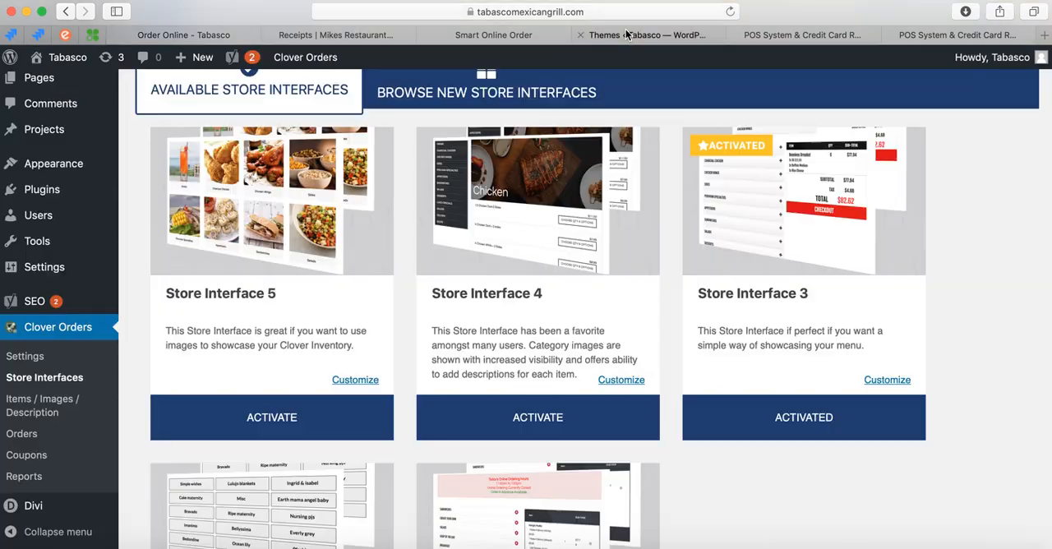
pyautogui.scroll(-2, 535, 328)
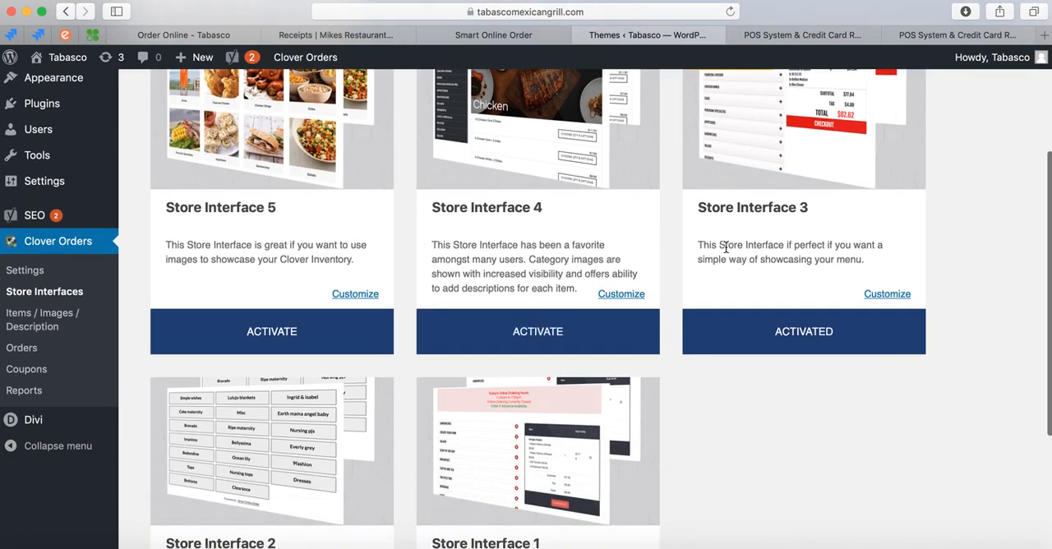
pyautogui.scroll(3, 329, 419)
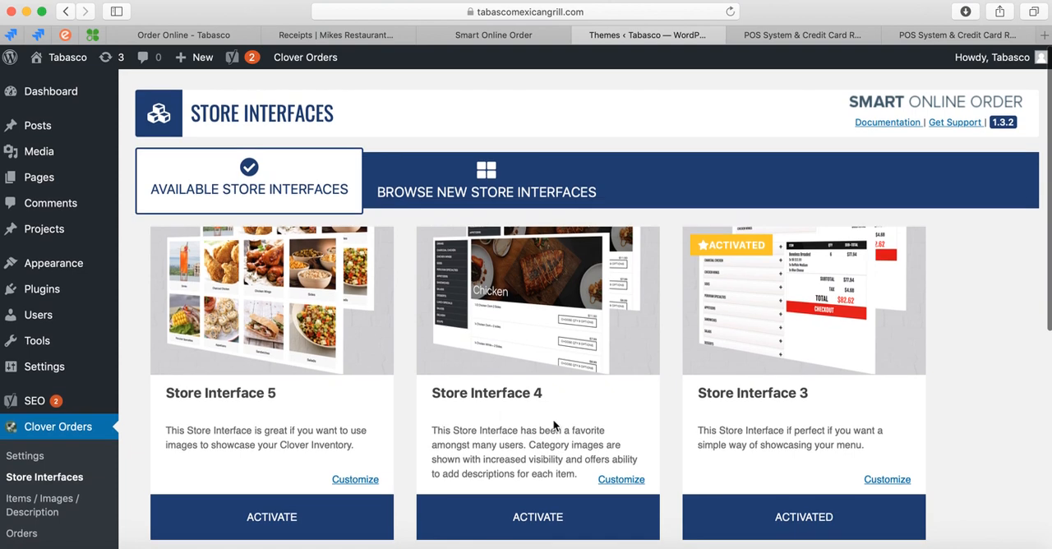
pyautogui.scroll(-1, 538, 412)
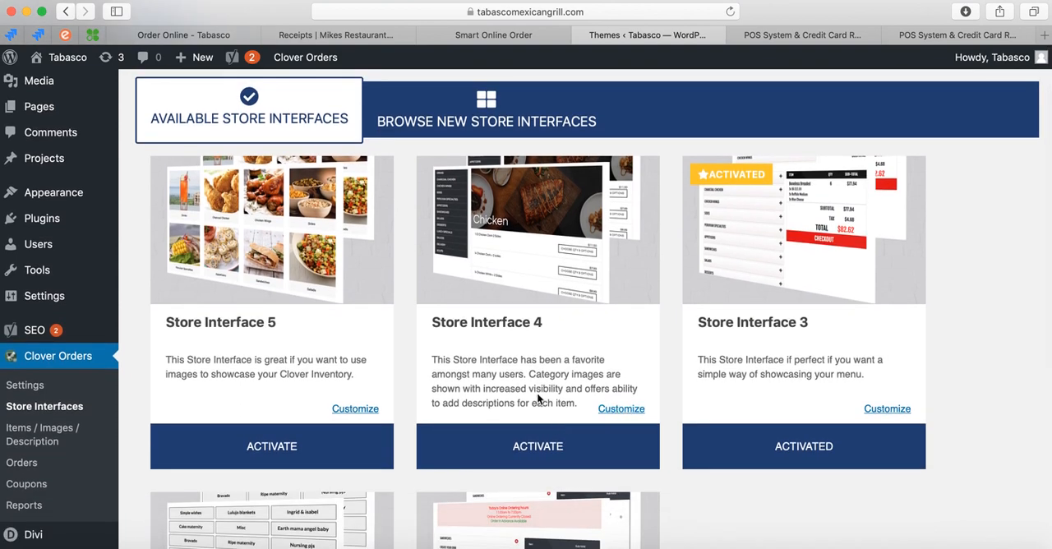
pyautogui.click(617, 408)
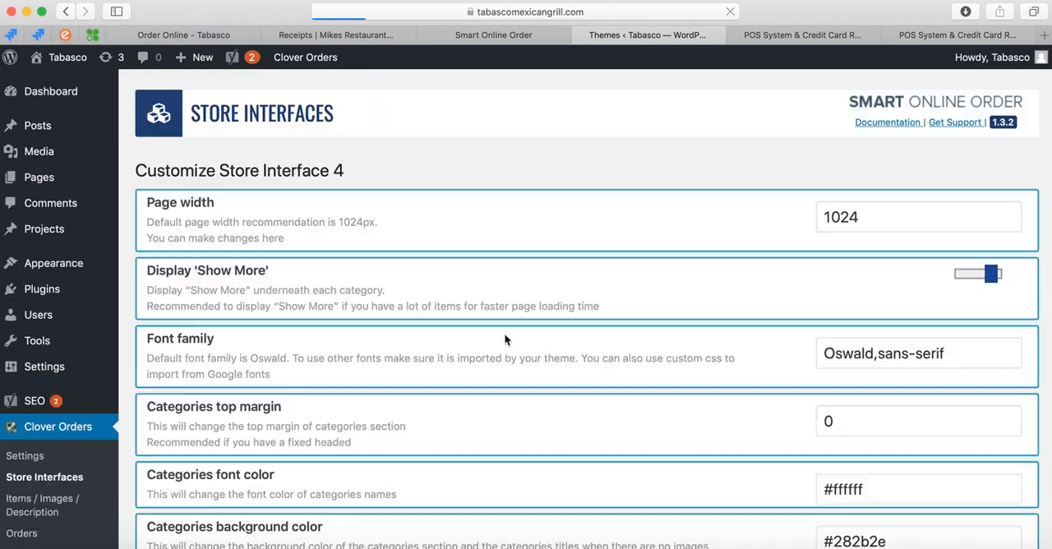
pyautogui.scroll(-5, 588, 391)
pyautogui.scroll(4, 589, 392)
pyautogui.scroll(-1, 408, 385)
pyautogui.scroll(-5, 408, 385)
pyautogui.click(207, 521)
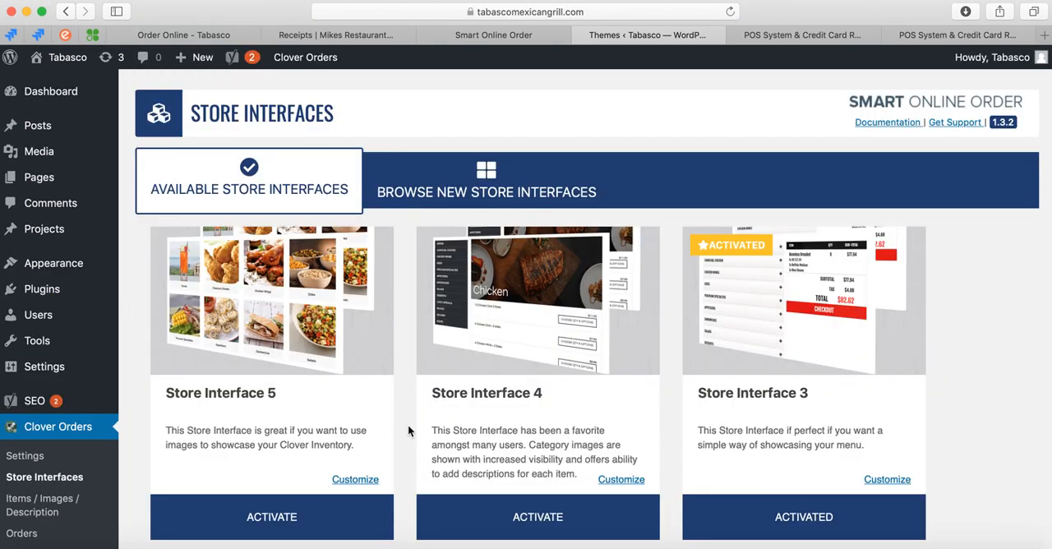
pyautogui.scroll(-1, 401, 452)
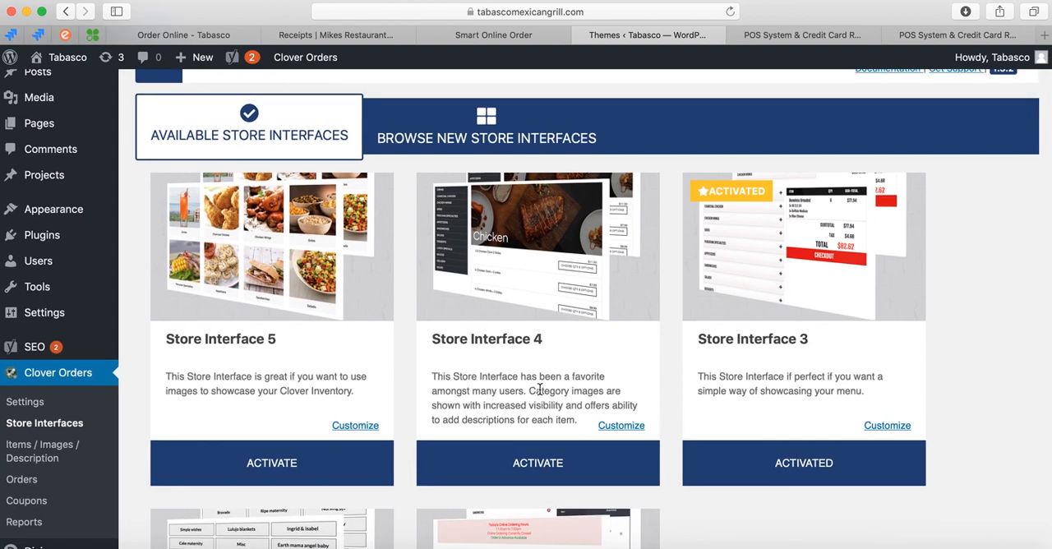
pyautogui.scroll(-1, 403, 401)
pyautogui.scroll(2, 403, 402)
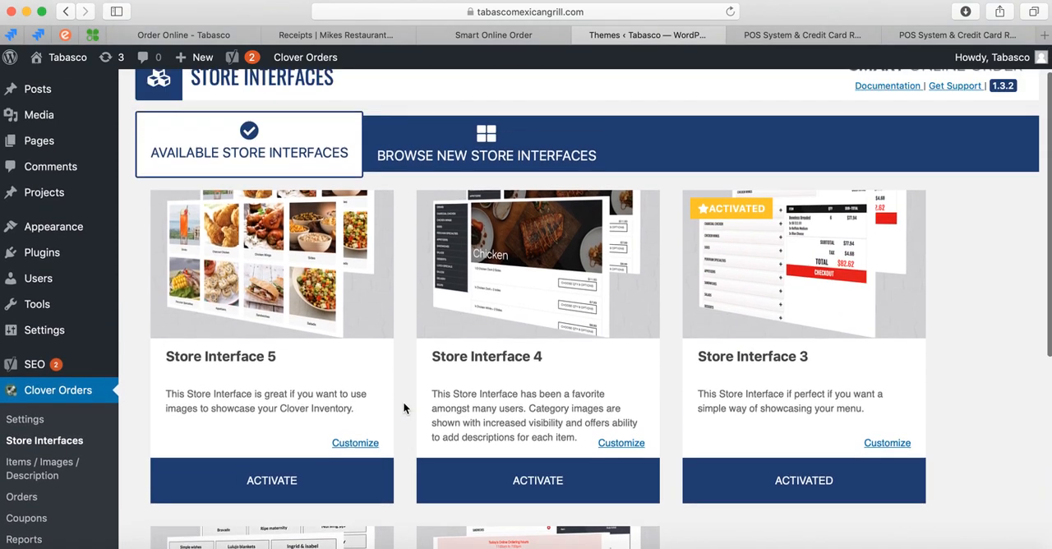
pyautogui.scroll(-3, 403, 408)
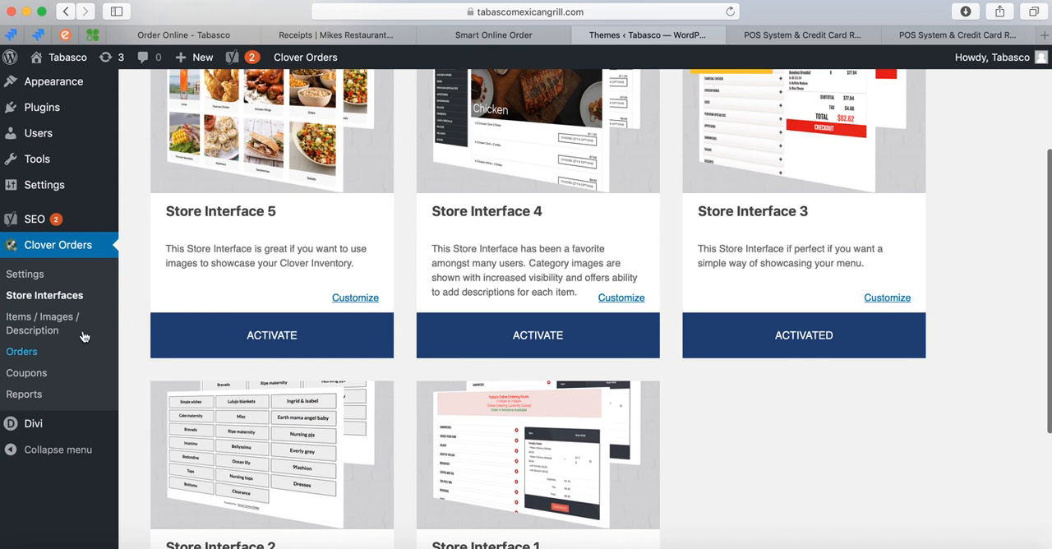
# Open the Items / Images / Description page from the plugin settings and look through the list of products.
pyautogui.click(38, 276)
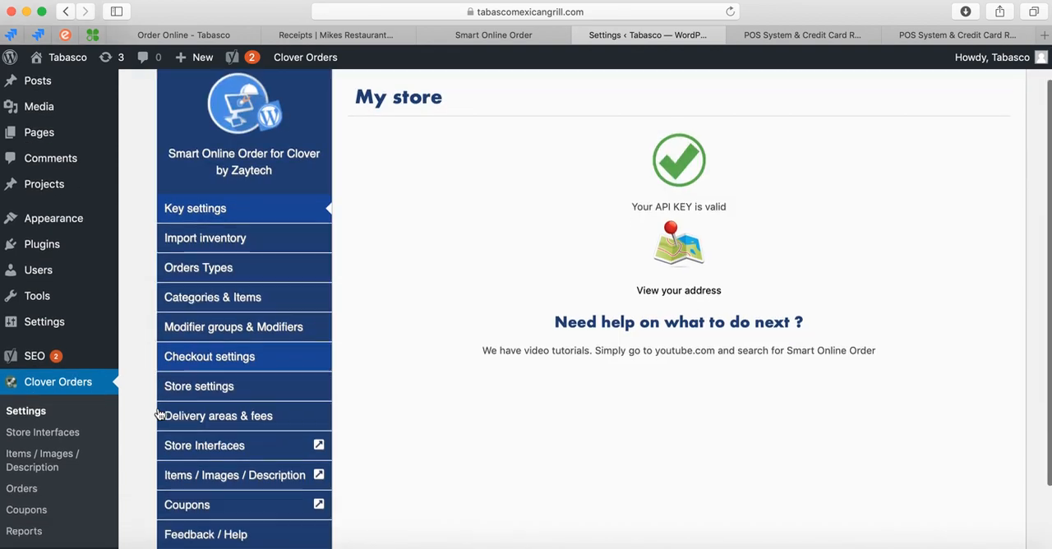
pyautogui.scroll(-3, 173, 329)
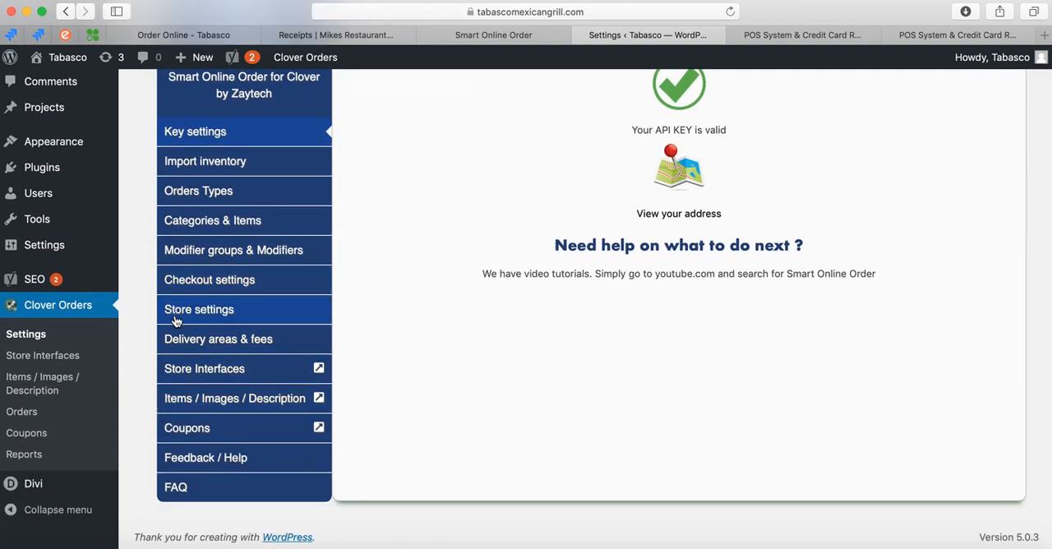
pyautogui.click(262, 401)
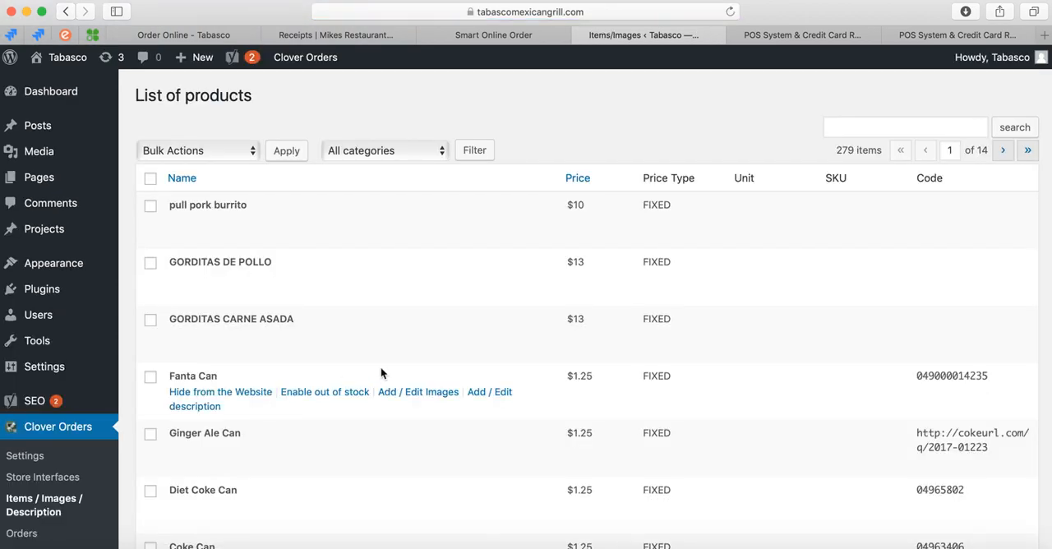
pyautogui.scroll(-5, 245, 322)
pyautogui.scroll(5, 245, 322)
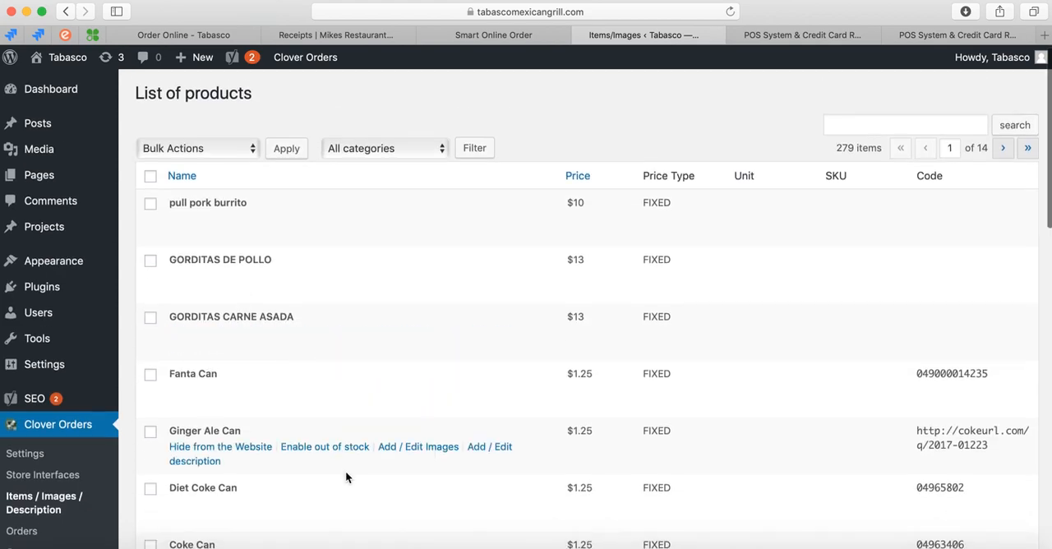
pyautogui.scroll(-10, 345, 472)
pyautogui.scroll(10, 345, 471)
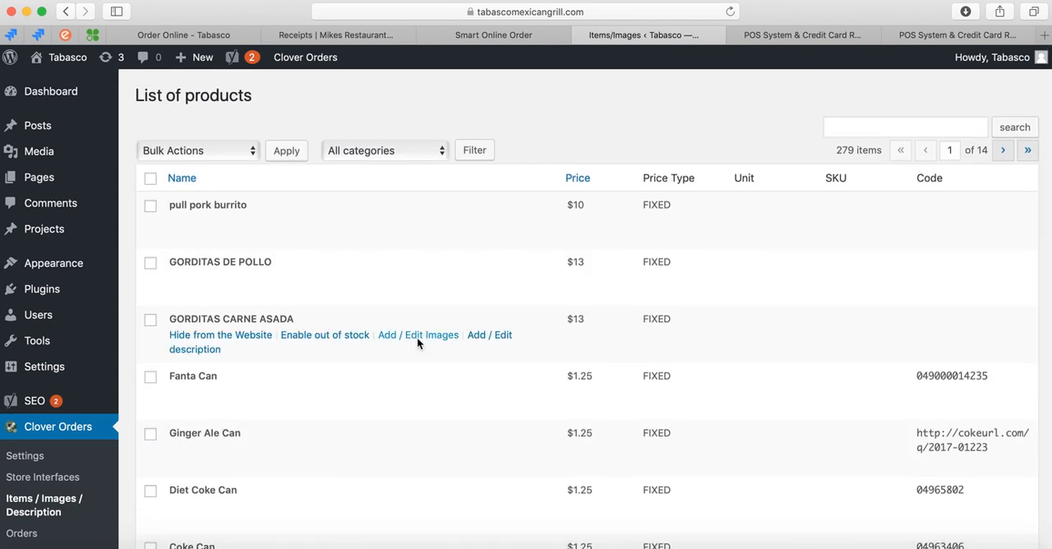
# Open the GORDITAS CARNE ASADA item for editing images and place the cursor in its item description.
pyautogui.click(416, 338)
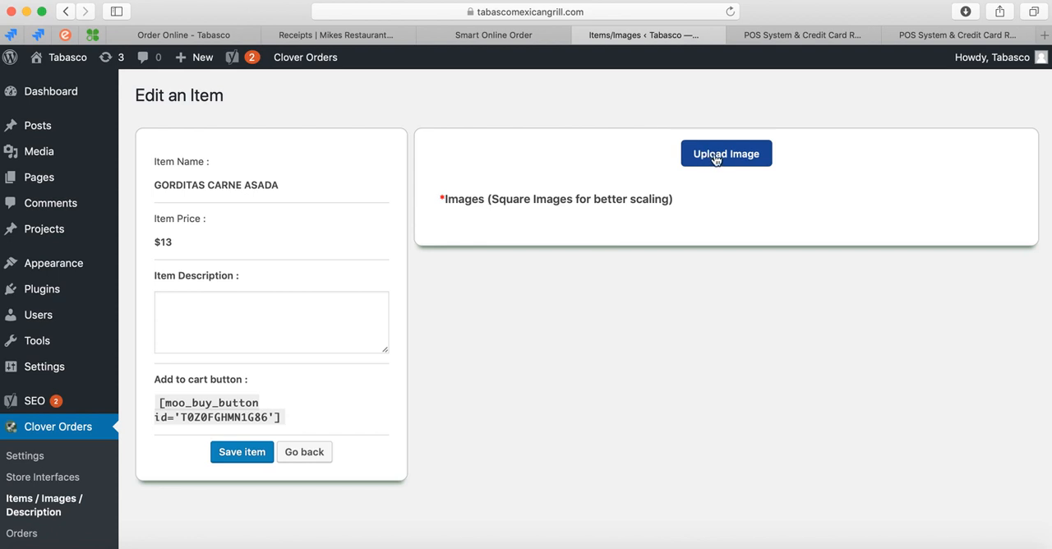
pyautogui.click(253, 332)
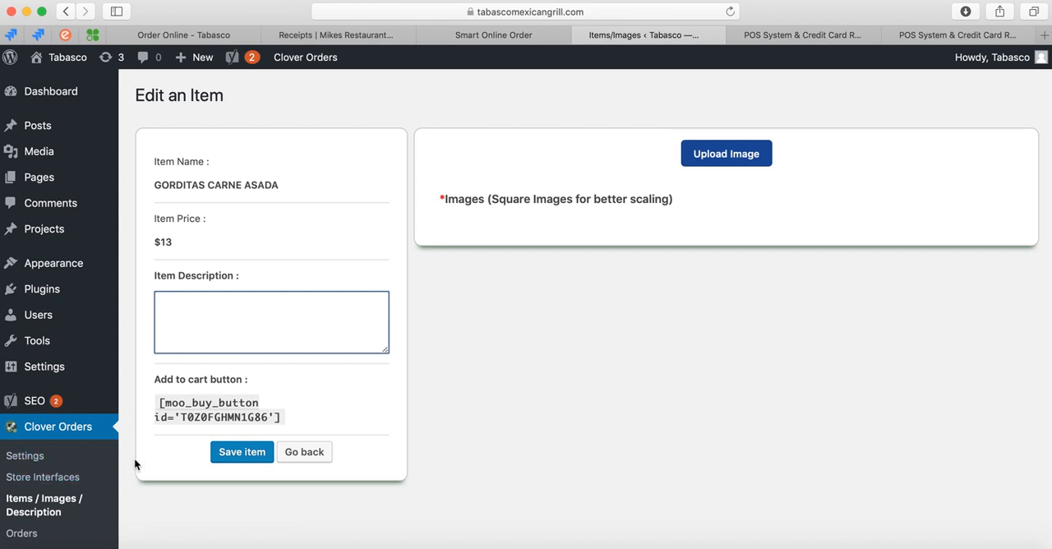
# Open the plugin's Orders page to view the list of orders.
pyautogui.scroll(-3, 140, 460)
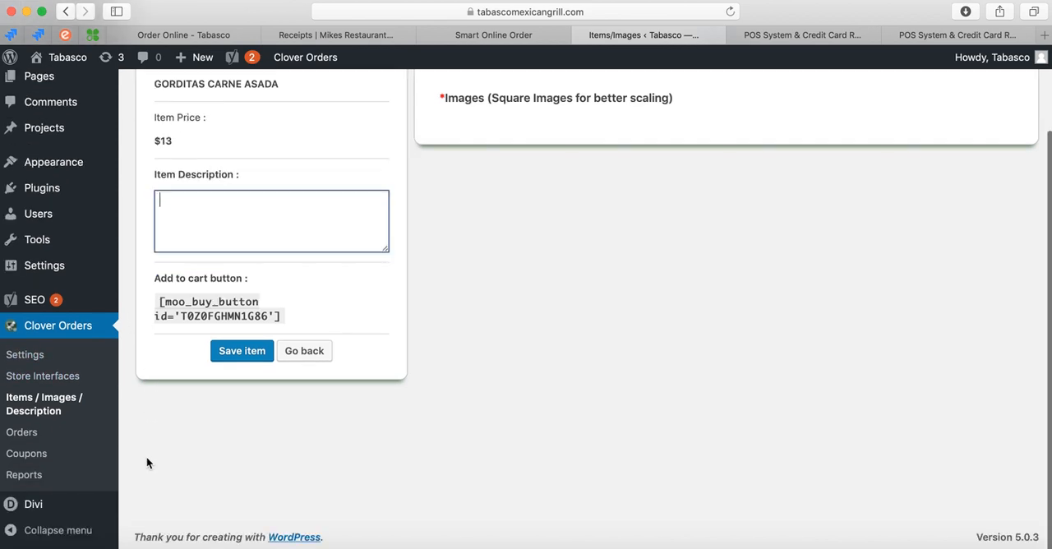
pyautogui.click(30, 435)
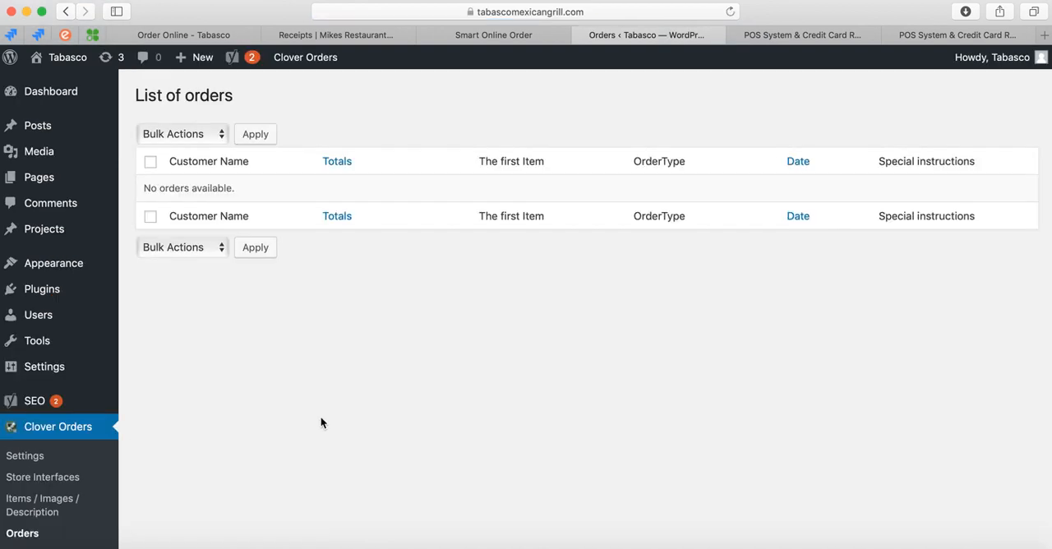
# Open the plugin's Coupons page and start adding a new coupon.
pyautogui.scroll(-3, 429, 264)
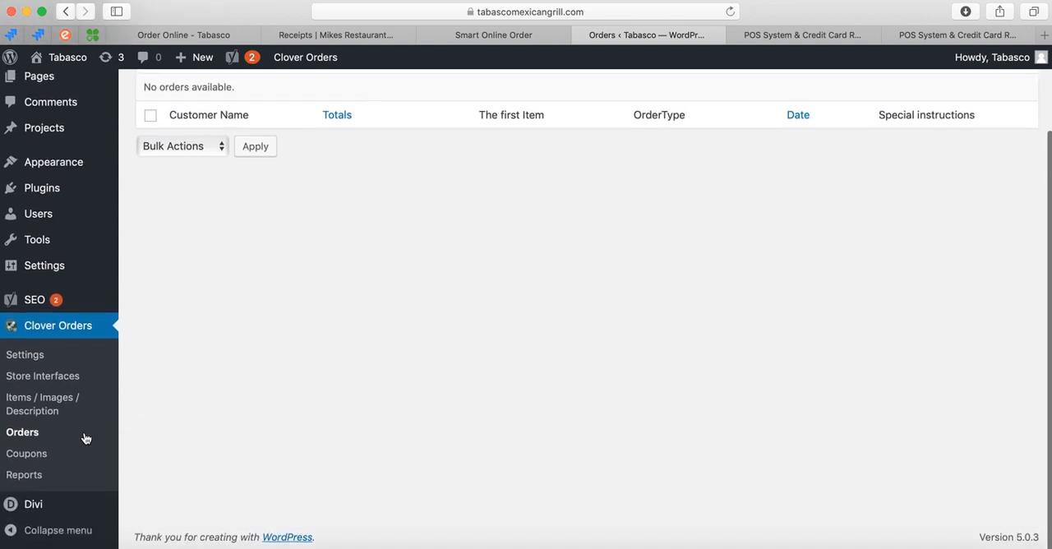
pyautogui.click(11, 453)
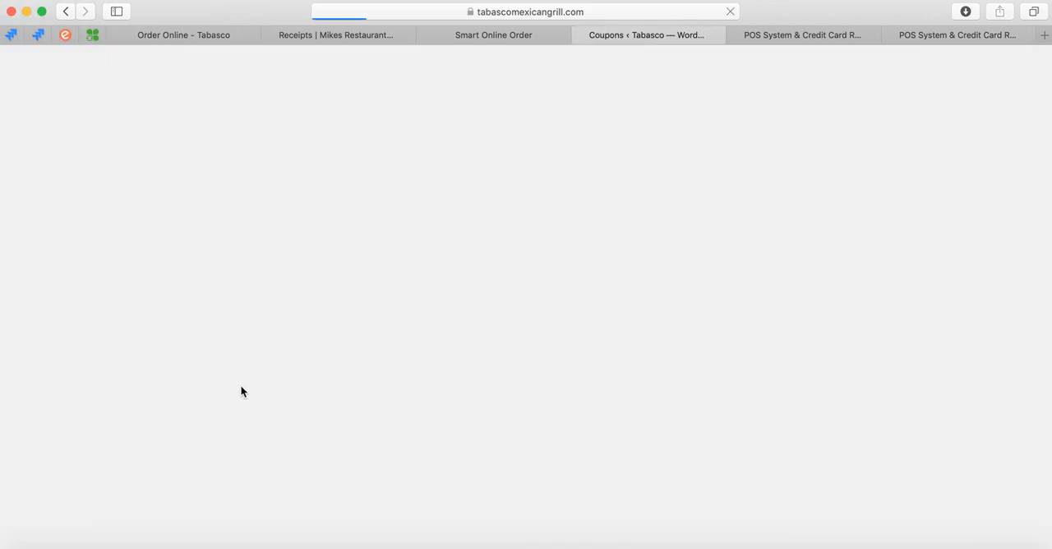
pyautogui.click(300, 95)
# Enter tabasco10 as the new coupon's name and go on to the coupon code.
pyautogui.click(362, 135)
pyautogui.write('tabasco10')
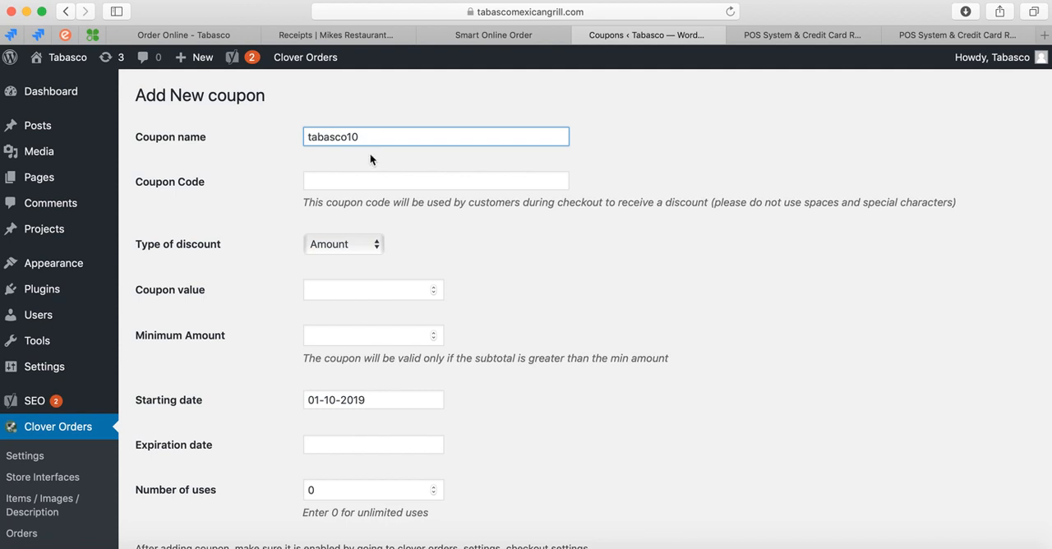
pyautogui.click(363, 176)
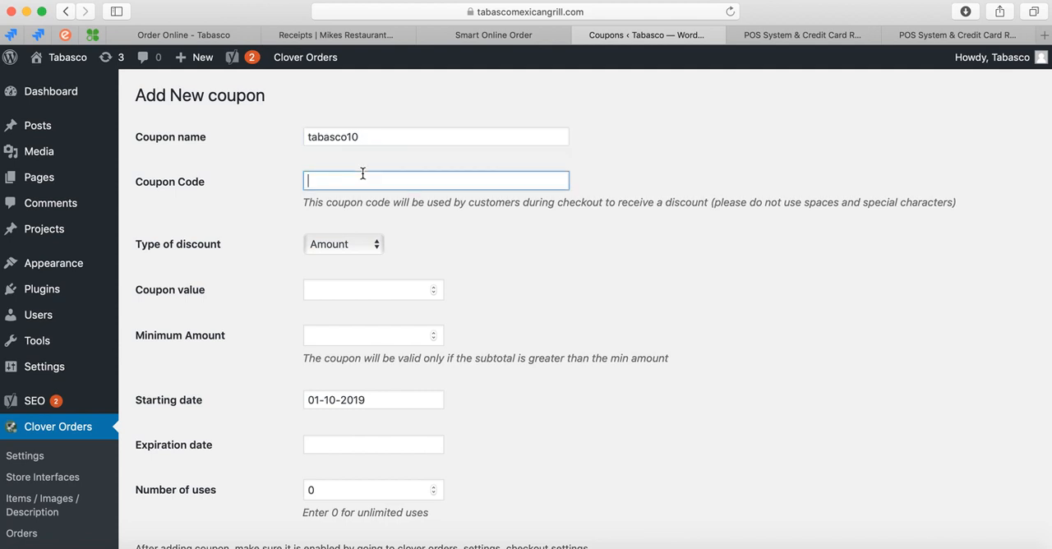
# Replace the coupon name with Online Special and set the coupon code to tabasco10.
pyautogui.moveTo(369, 138); pyautogui.dragTo(280, 139)
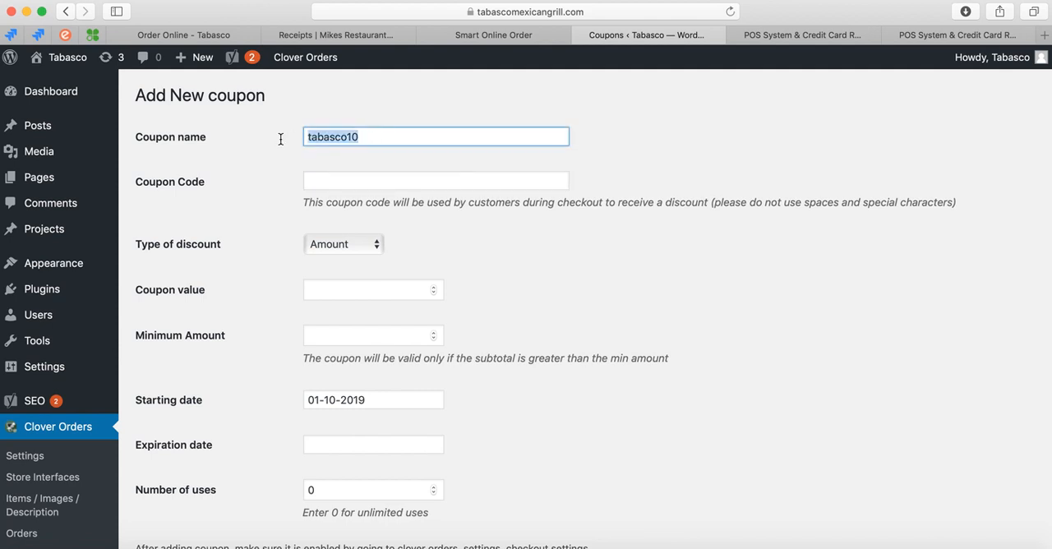
pyautogui.write('Online Spcei')
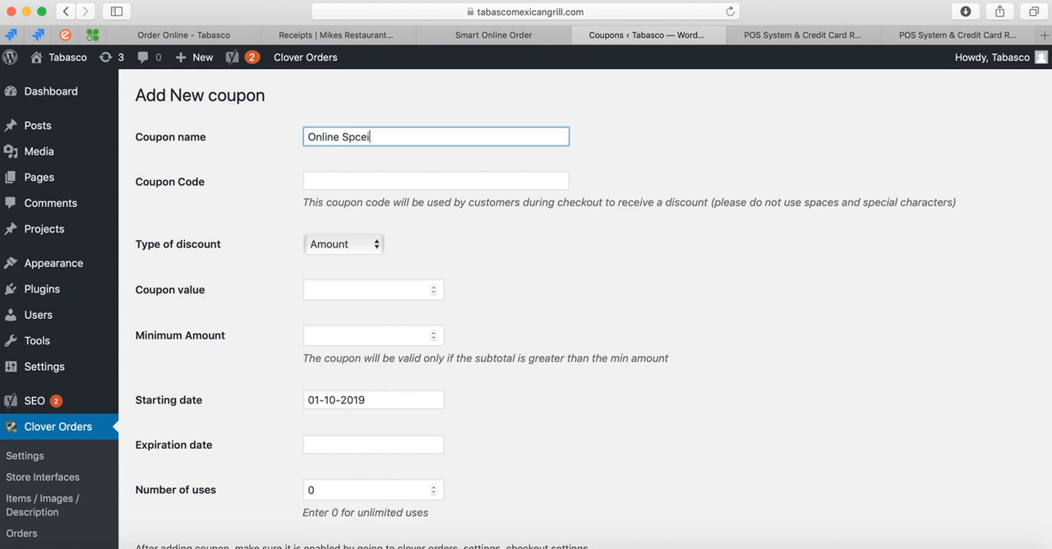
pyautogui.click(333, 182)
pyautogui.write('tabasco10')
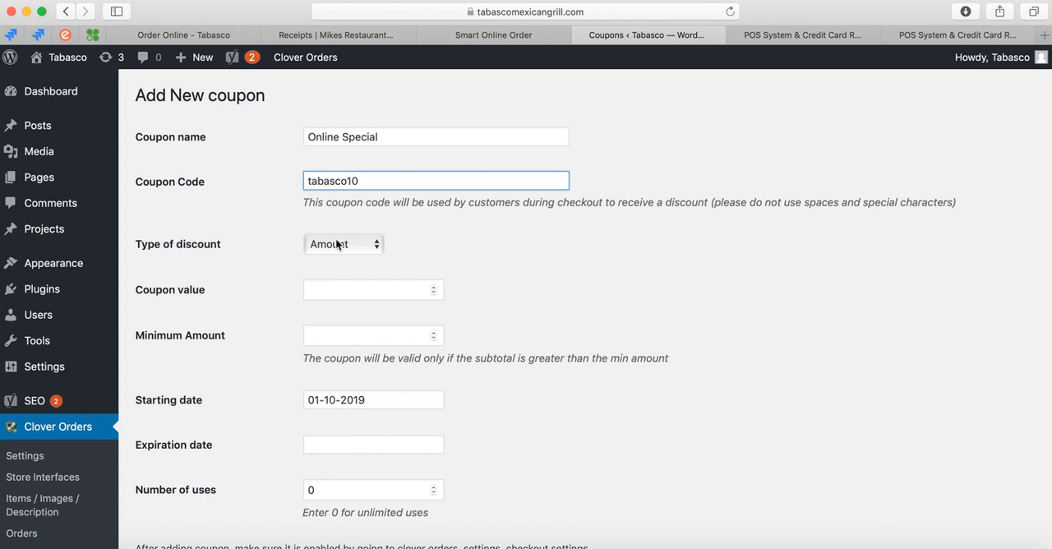
# Make the coupon a Percentage discount with a value of 10.
pyautogui.click(337, 244)
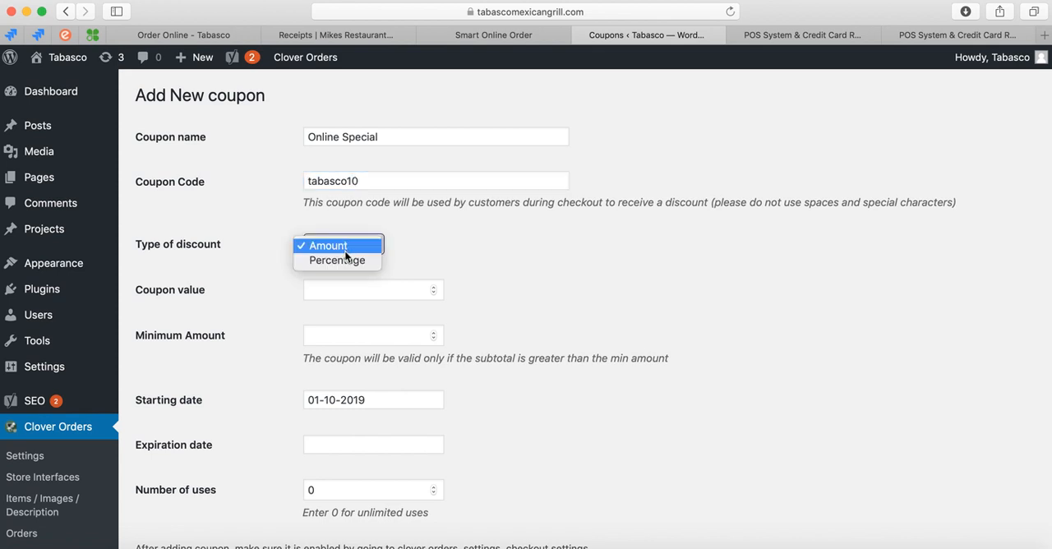
pyautogui.click(343, 264)
pyautogui.click(341, 291)
pyautogui.write('10')
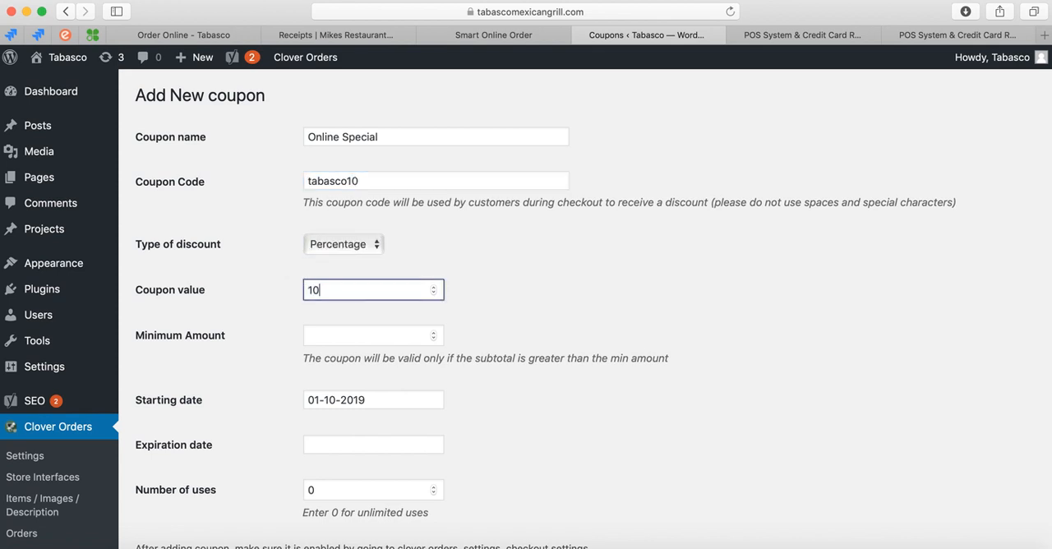
# Set the coupon's expiration date to 04-30-2019.
pyautogui.scroll(-2, 300, 343)
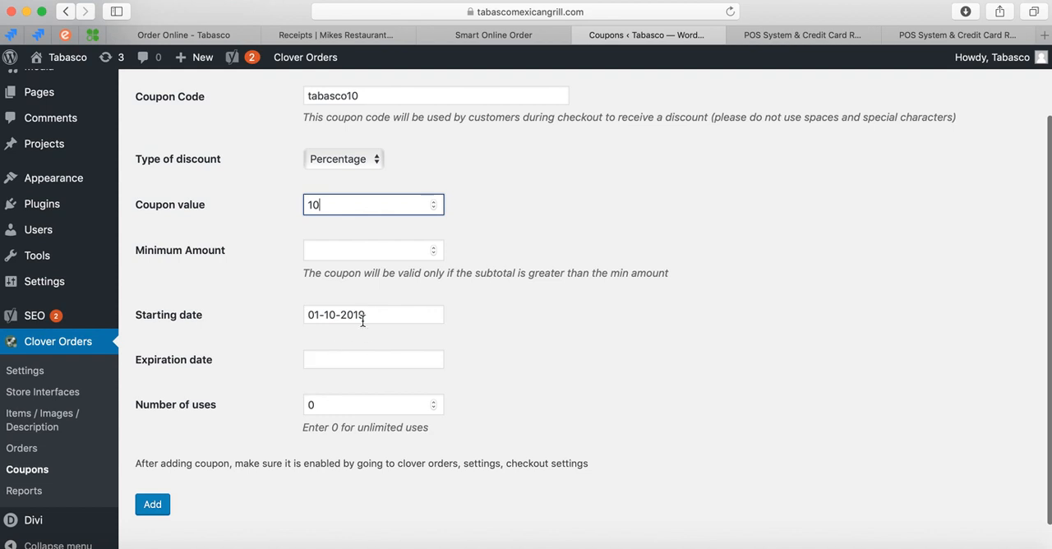
pyautogui.click(325, 359)
pyautogui.click(479, 384)
pyautogui.click(480, 384)
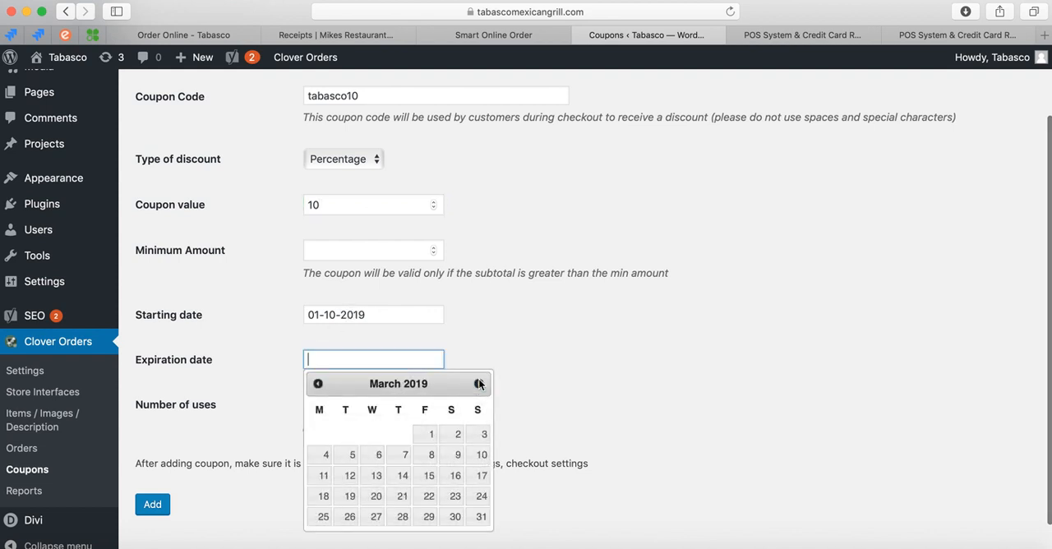
pyautogui.click(479, 384)
pyautogui.click(349, 516)
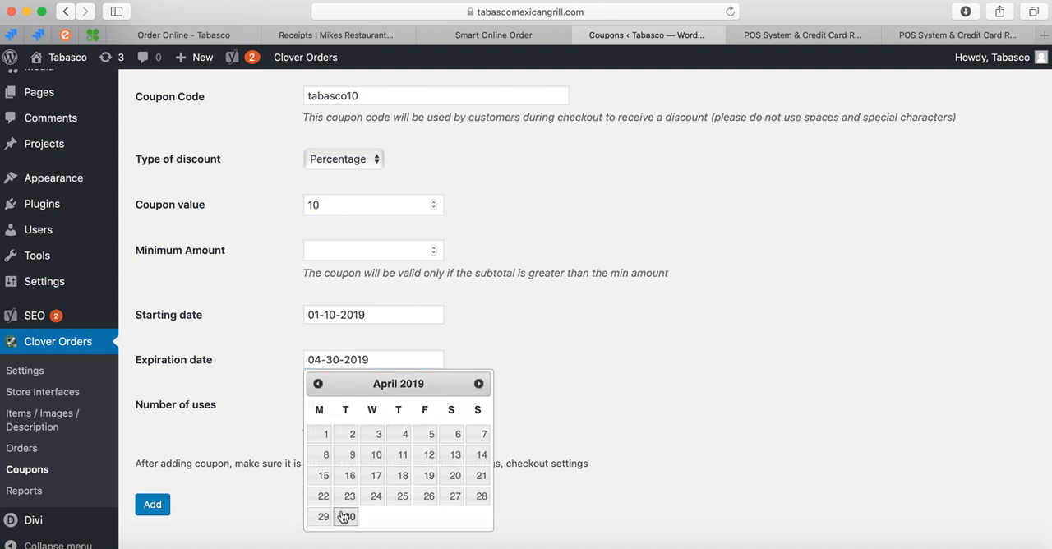
pyautogui.scroll(-1, 279, 424)
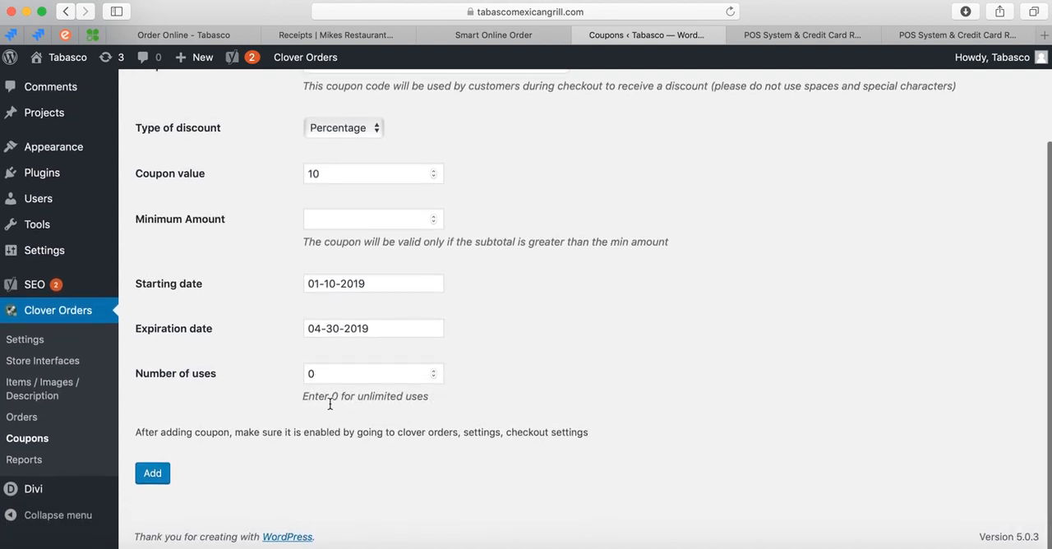
# Change the coupon's expiration date to 05-31-2019.
pyautogui.click(344, 323)
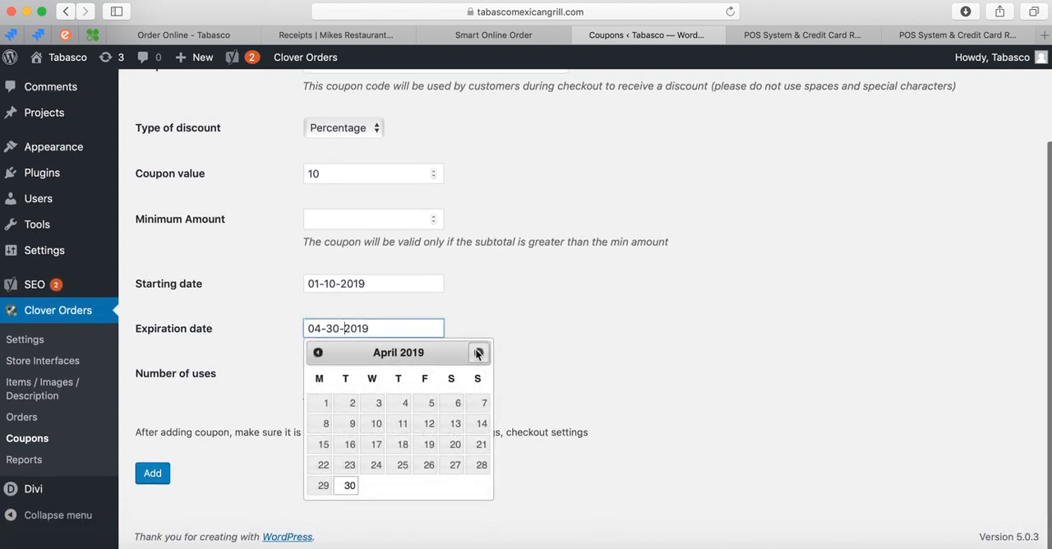
pyautogui.click(478, 352)
pyautogui.click(428, 487)
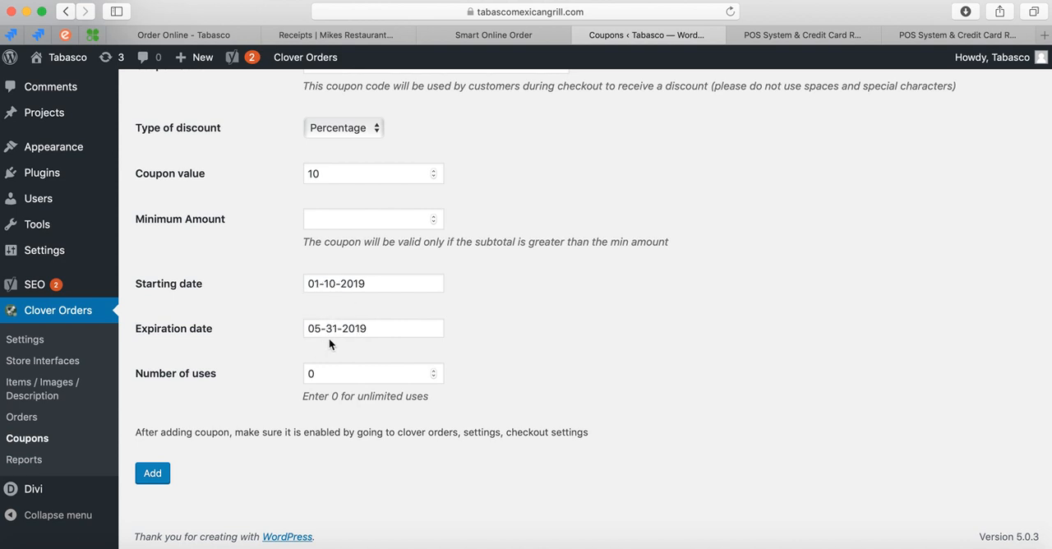
# Check the completed coupon details and try to add the Online Special coupon.
pyautogui.scroll(2, 279, 363)
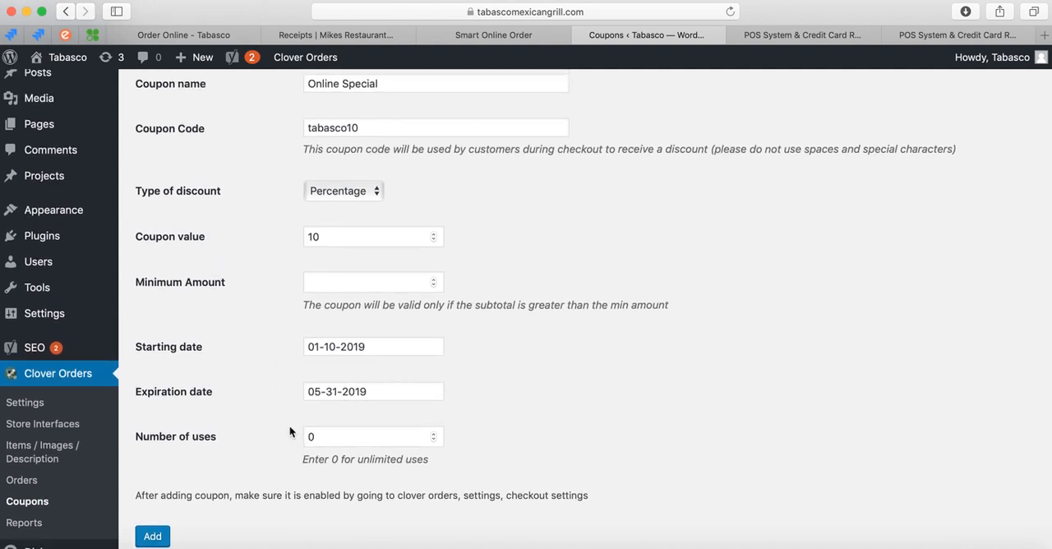
pyautogui.scroll(2, 267, 231)
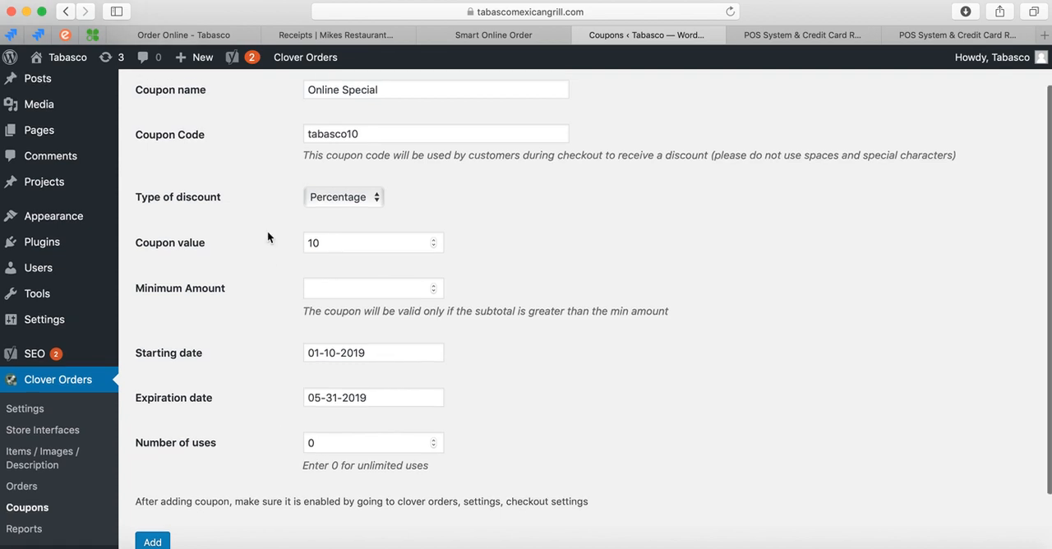
pyautogui.scroll(-2, 277, 275)
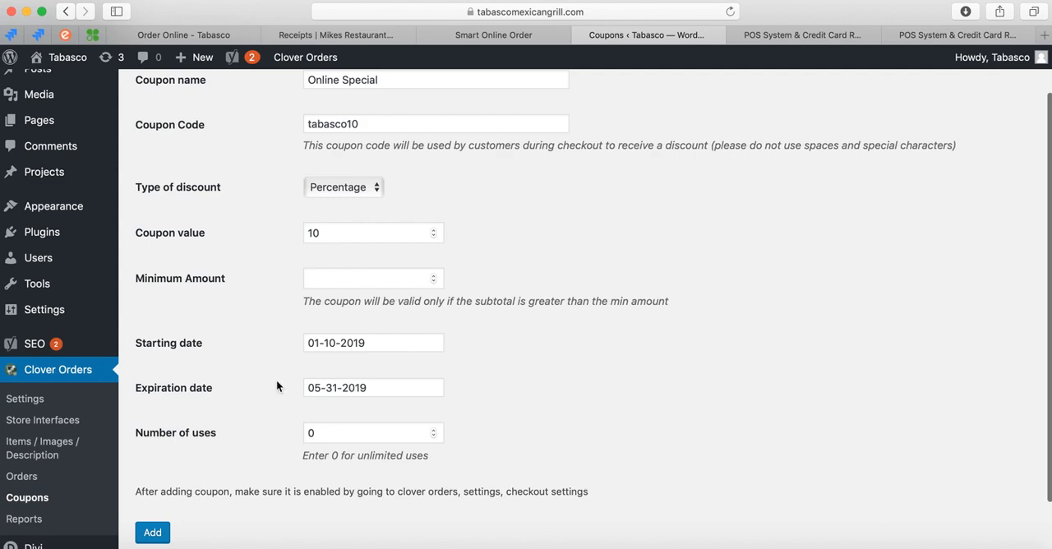
pyautogui.scroll(-3, 262, 404)
pyautogui.click(152, 473)
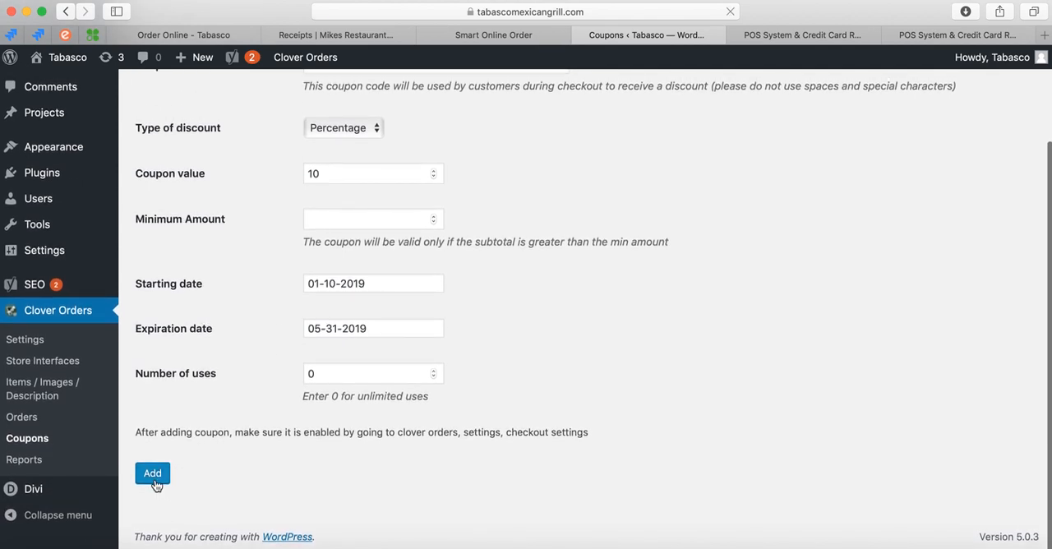
# Change the coupon's starting date to 01-11-2019 and try to add the coupon again.
pyautogui.scroll(5, 283, 253)
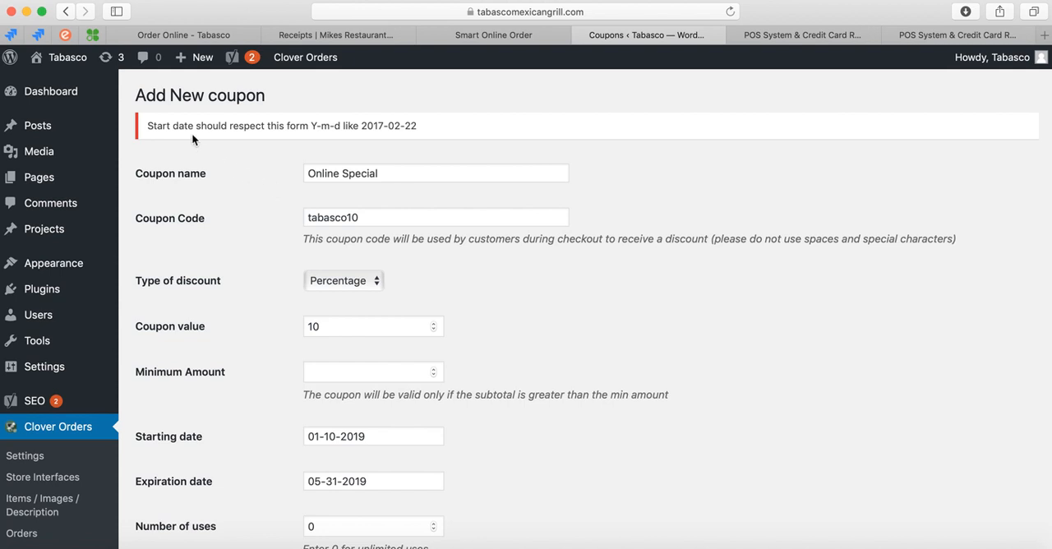
pyautogui.scroll(-3, 268, 234)
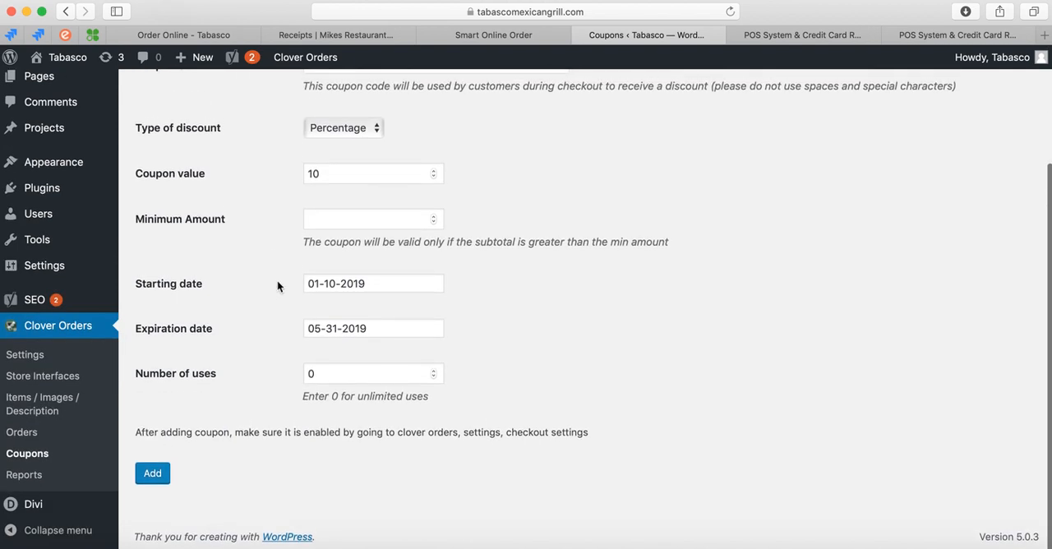
pyautogui.click(345, 283)
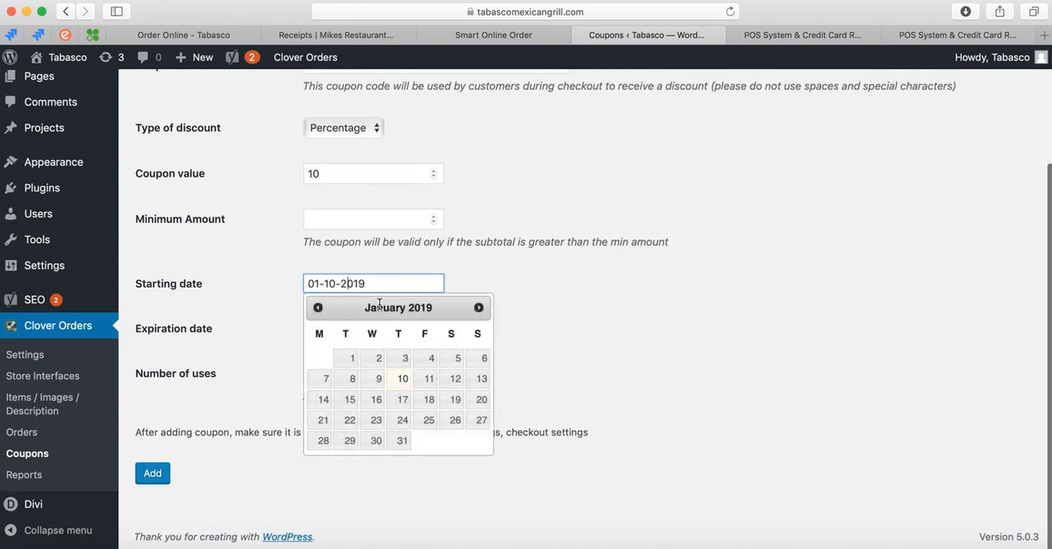
pyautogui.click(422, 383)
pyautogui.click(153, 474)
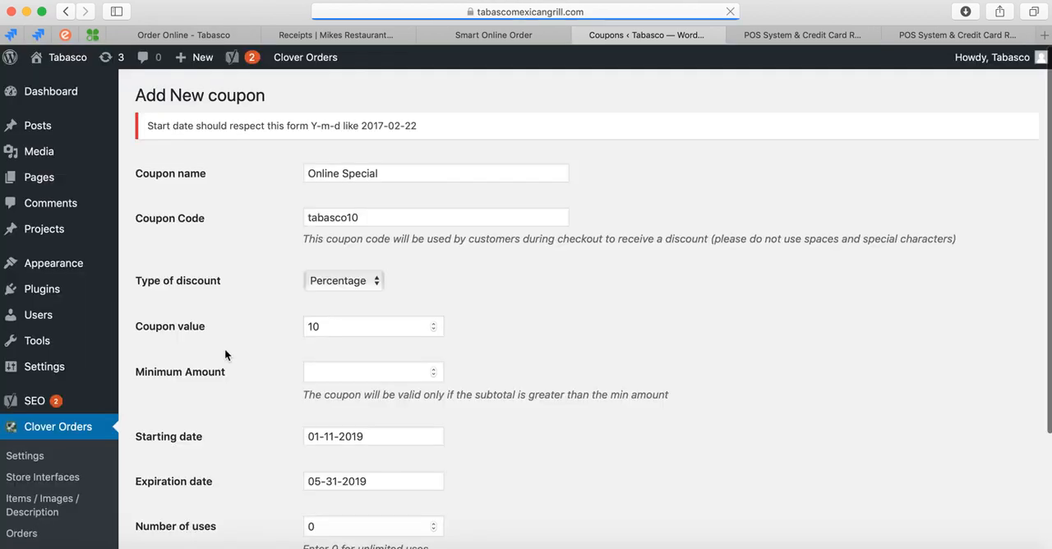
pyautogui.scroll(-1, 224, 353)
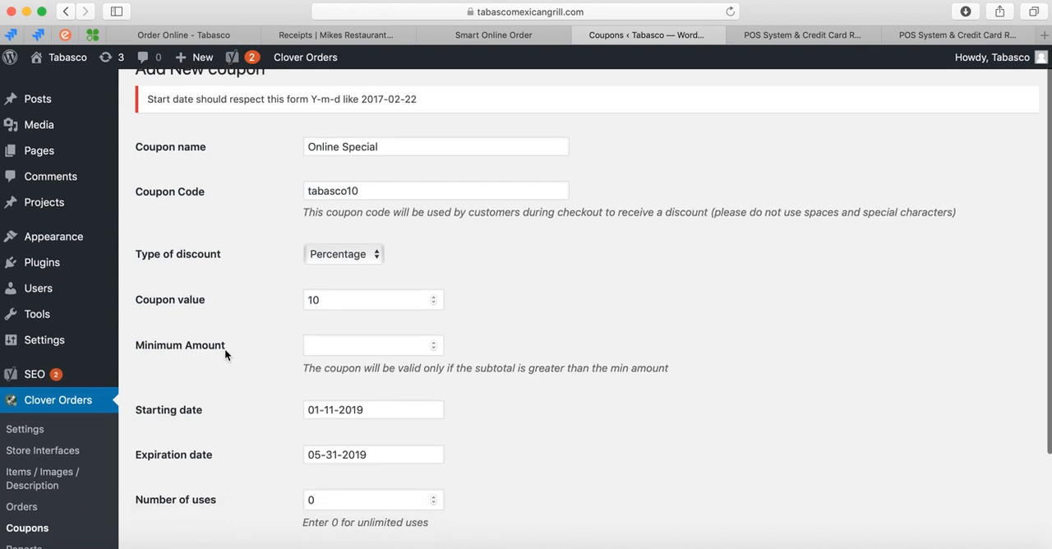
pyautogui.scroll(-5, 225, 348)
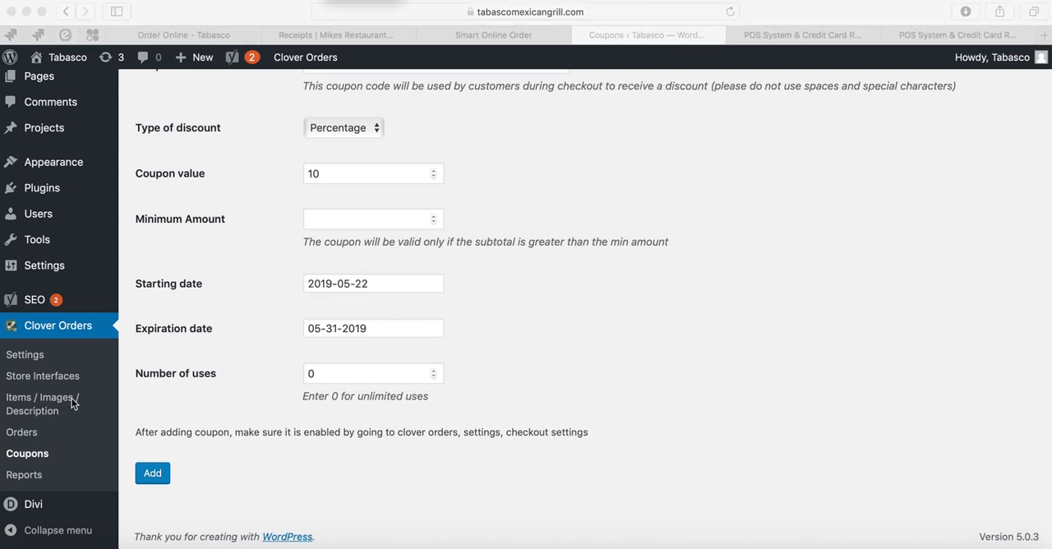
# Open the plugin's Checkout settings and check that coupons are enabled.
pyautogui.click(33, 354)
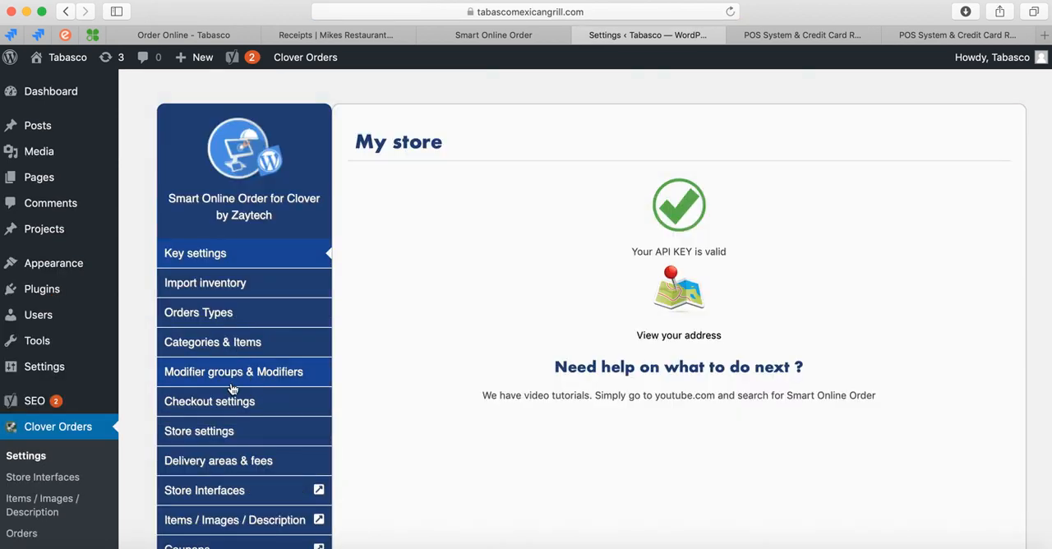
pyautogui.scroll(-1, 210, 300)
pyautogui.click(185, 375)
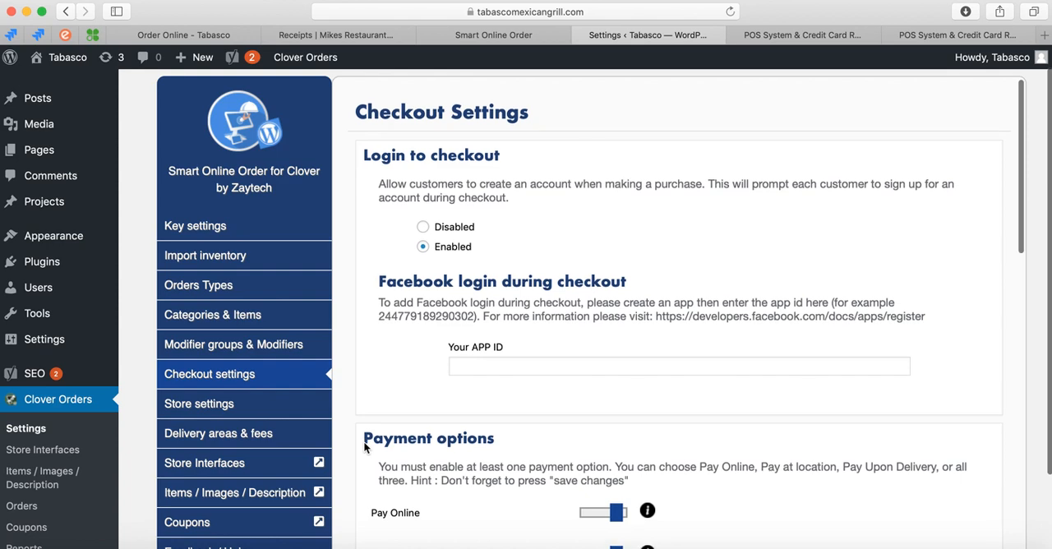
pyautogui.scroll(-4, 365, 446)
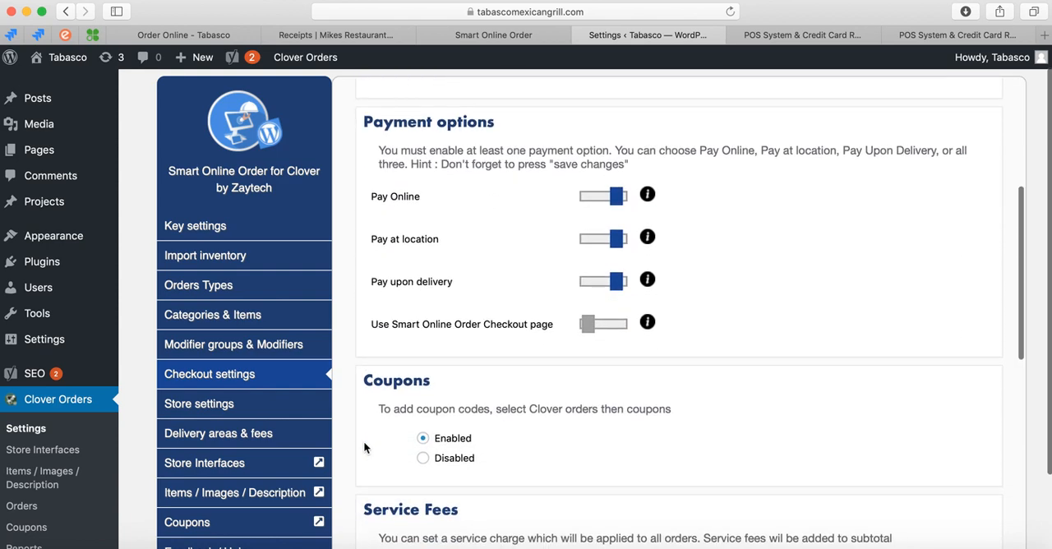
pyautogui.scroll(-1, 364, 447)
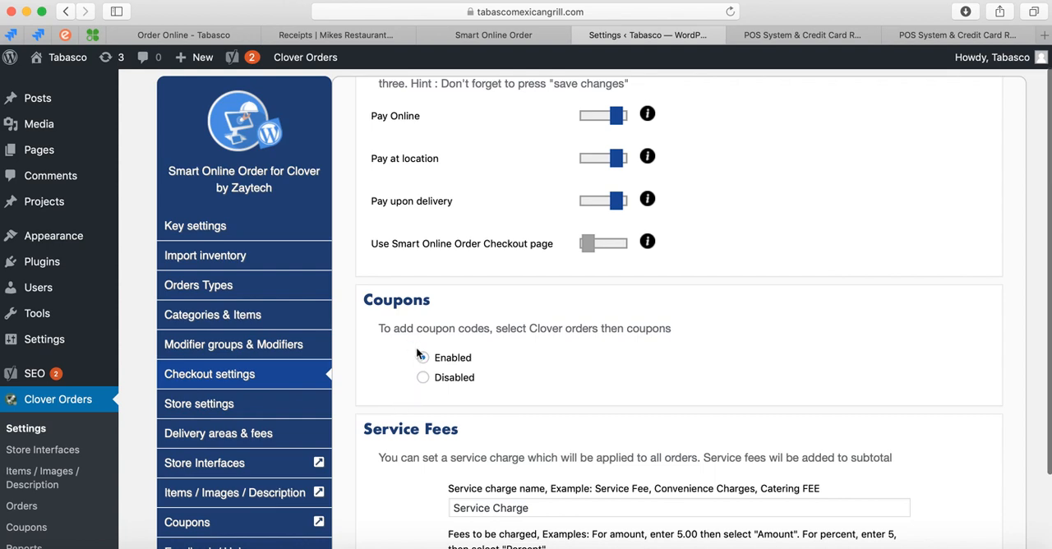
# Switch the service fee type to Percent and back to Amount.
pyautogui.scroll(-3, 398, 359)
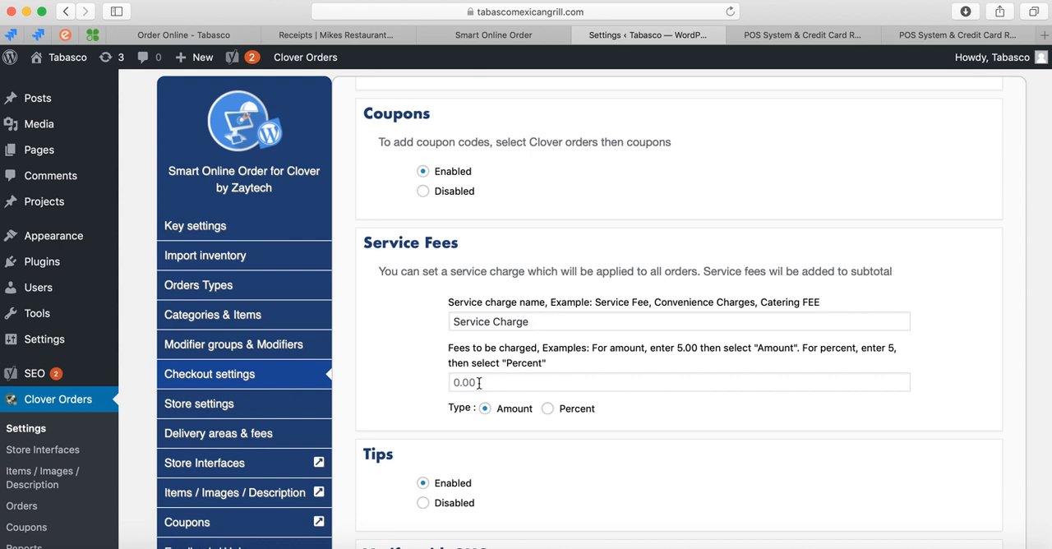
pyautogui.click(548, 410)
pyautogui.click(486, 409)
# Look through the tips, SMS verification, special instructions and thank you page options, and return to the Coupons section.
pyautogui.scroll(-5, 393, 448)
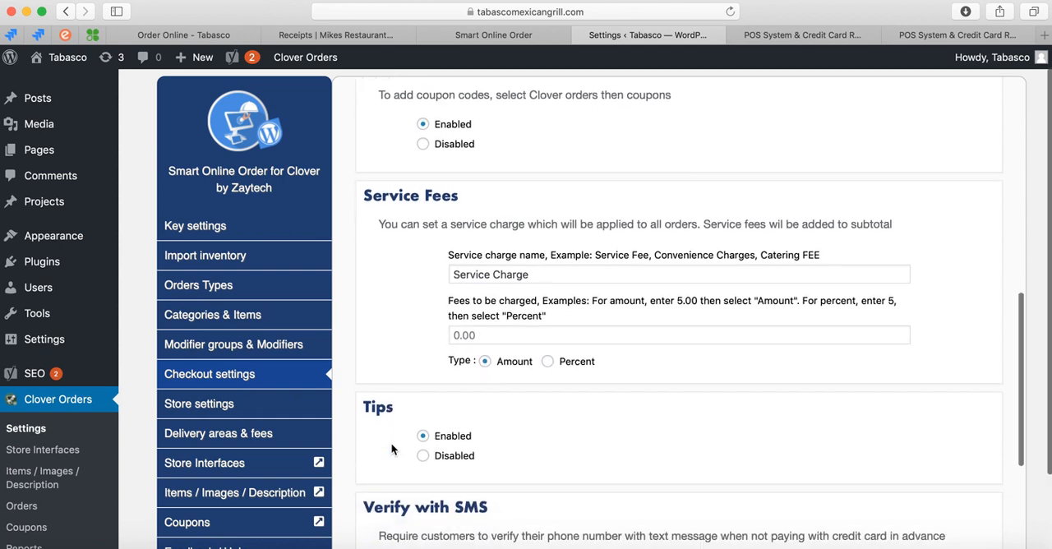
pyautogui.scroll(-7, 367, 425)
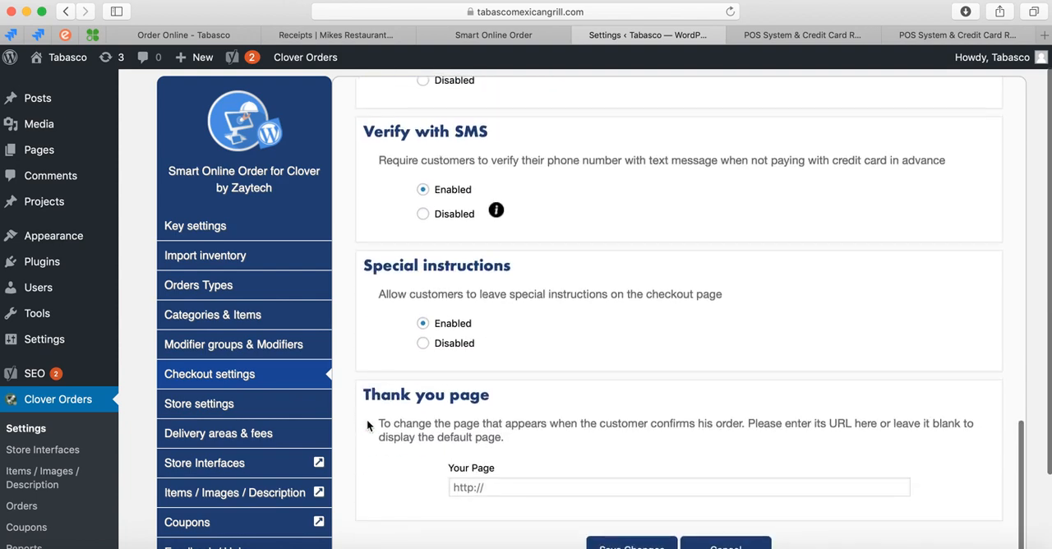
pyautogui.scroll(15, 361, 425)
pyautogui.scroll(1, 239, 457)
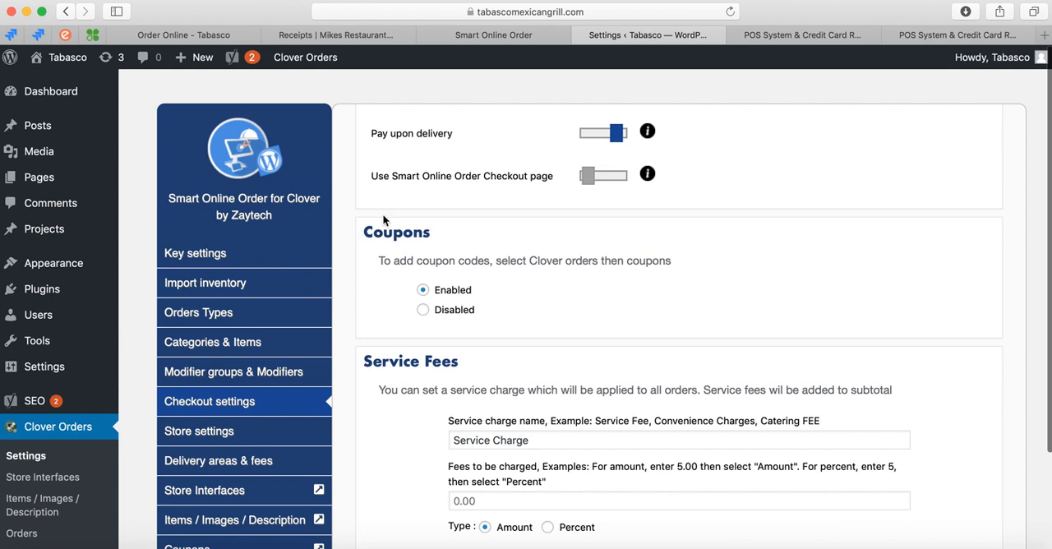
# Switch to the restaurant's Order Online page and look through its list of menu categories.
pyautogui.click(204, 37)
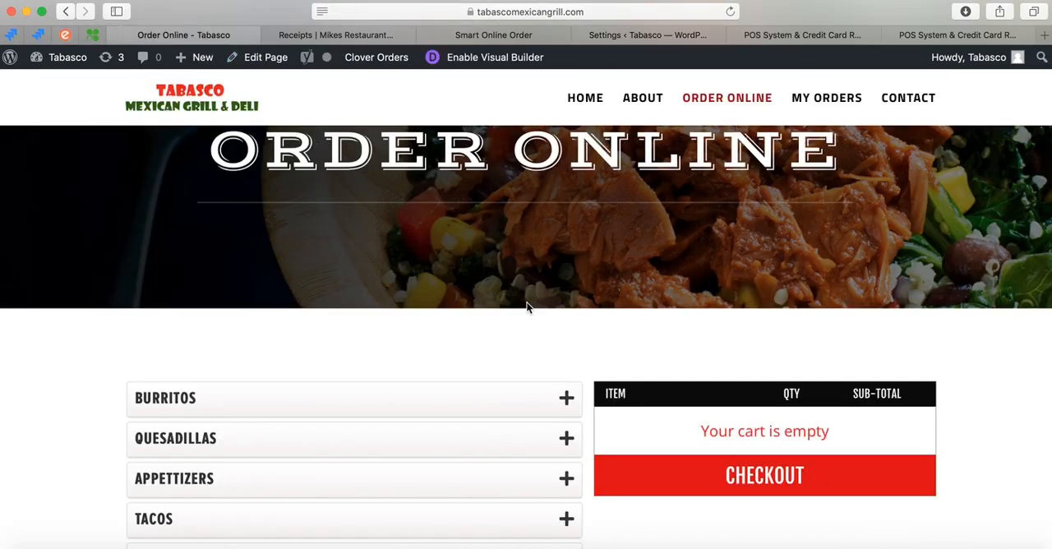
pyautogui.scroll(-10, 528, 396)
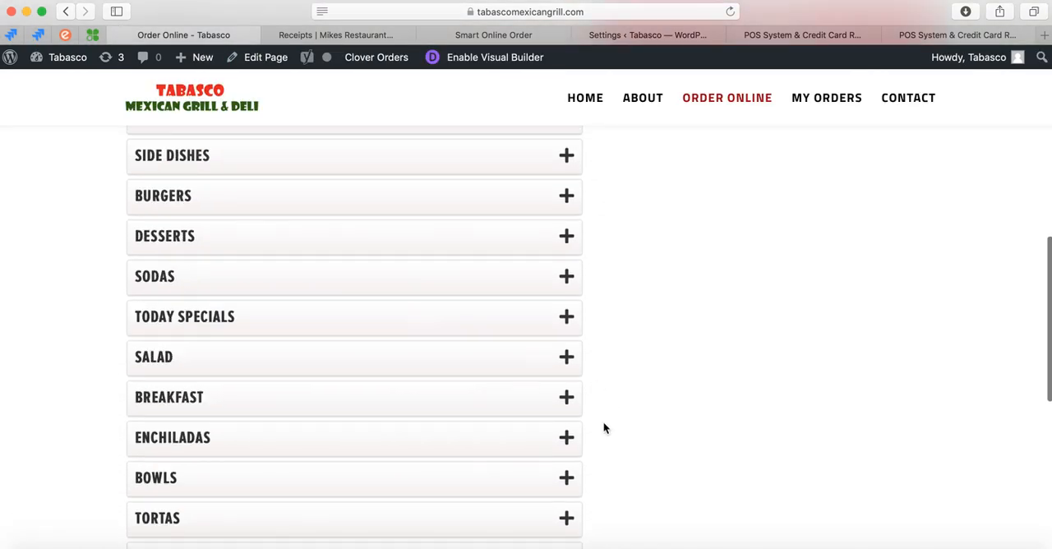
pyautogui.scroll(10, 604, 424)
pyautogui.scroll(-5, 606, 435)
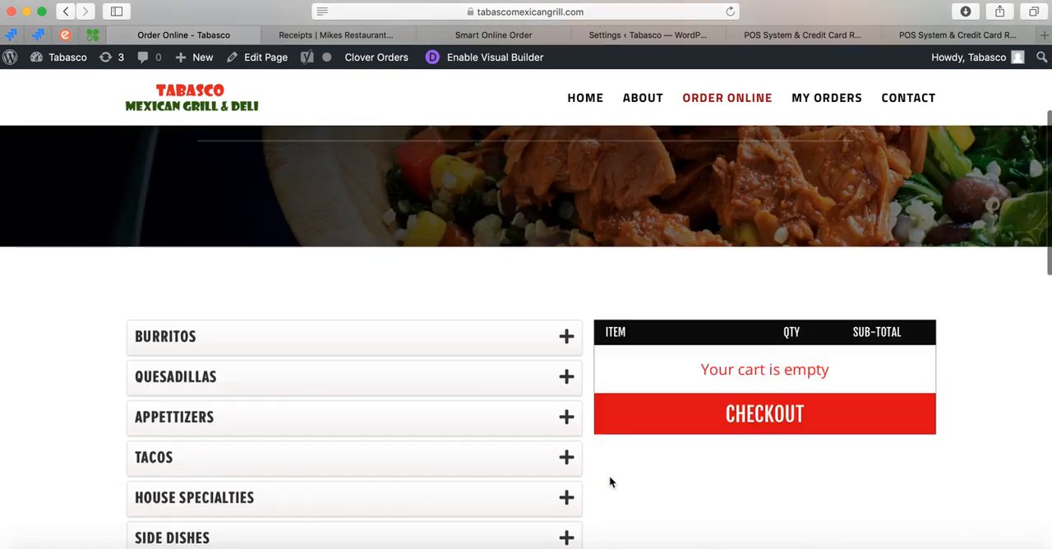
pyautogui.scroll(-10, 610, 482)
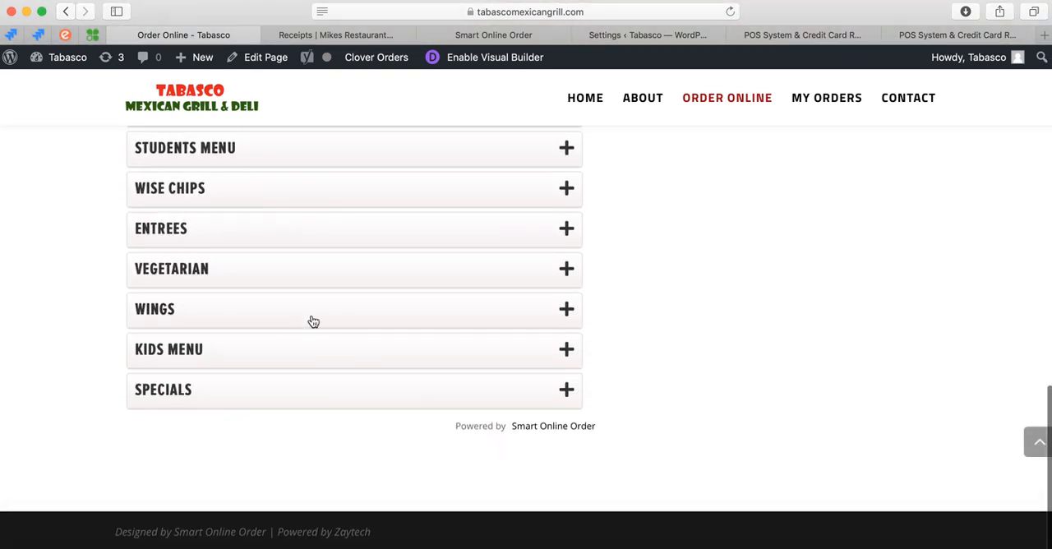
pyautogui.scroll(3, 279, 278)
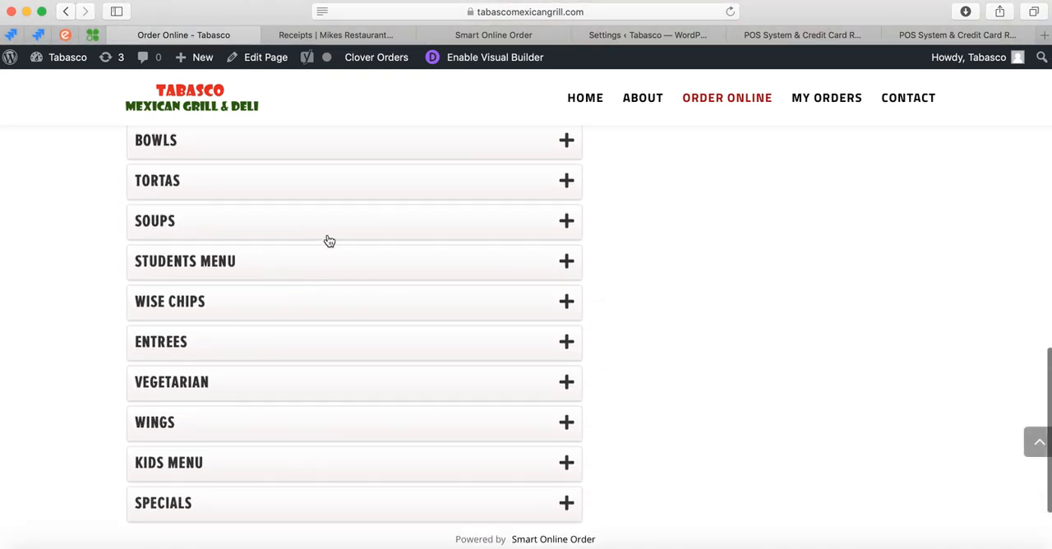
pyautogui.scroll(2, 328, 255)
pyautogui.scroll(3, 328, 287)
pyautogui.scroll(-4, 312, 276)
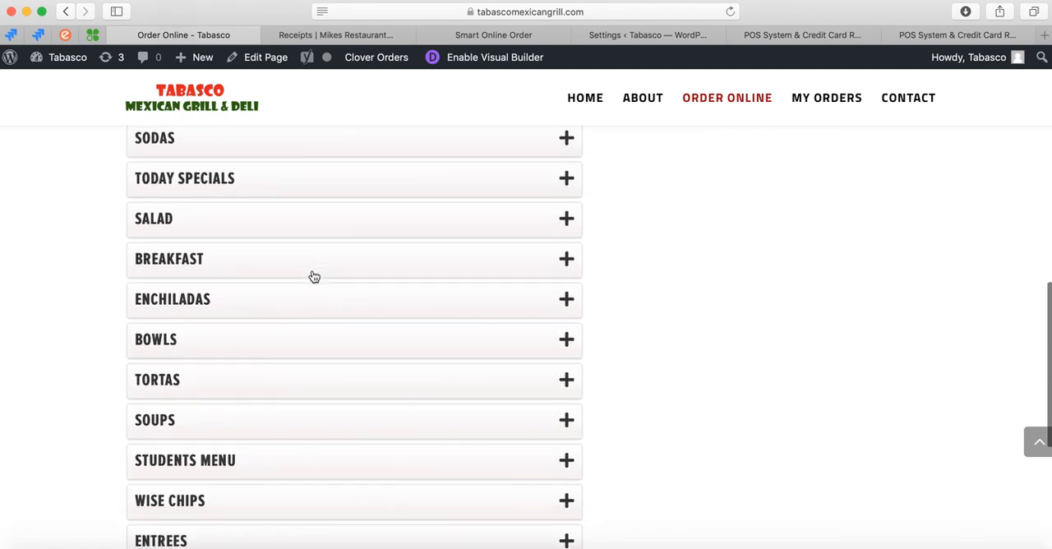
pyautogui.scroll(-2, 311, 263)
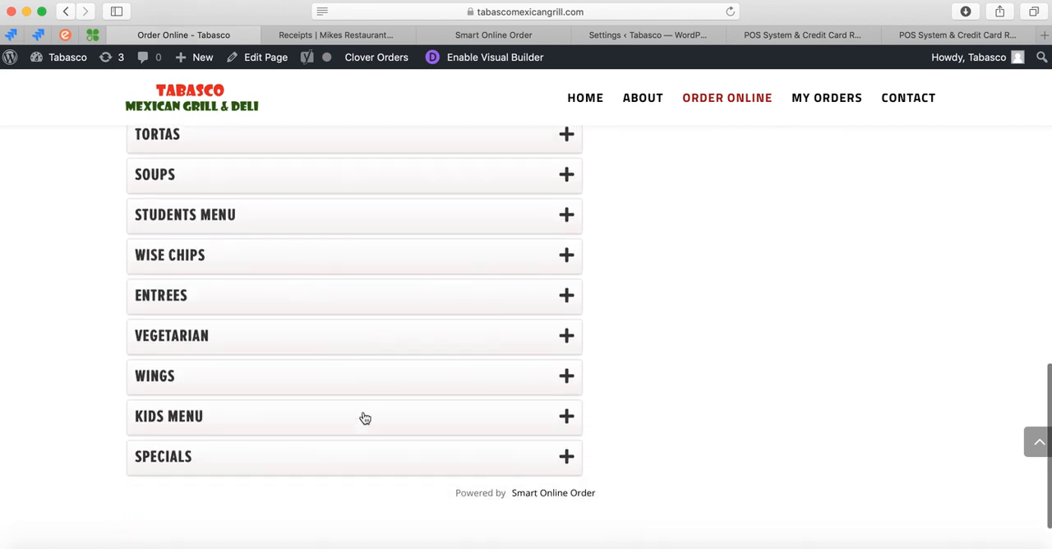
pyautogui.scroll(5, 374, 379)
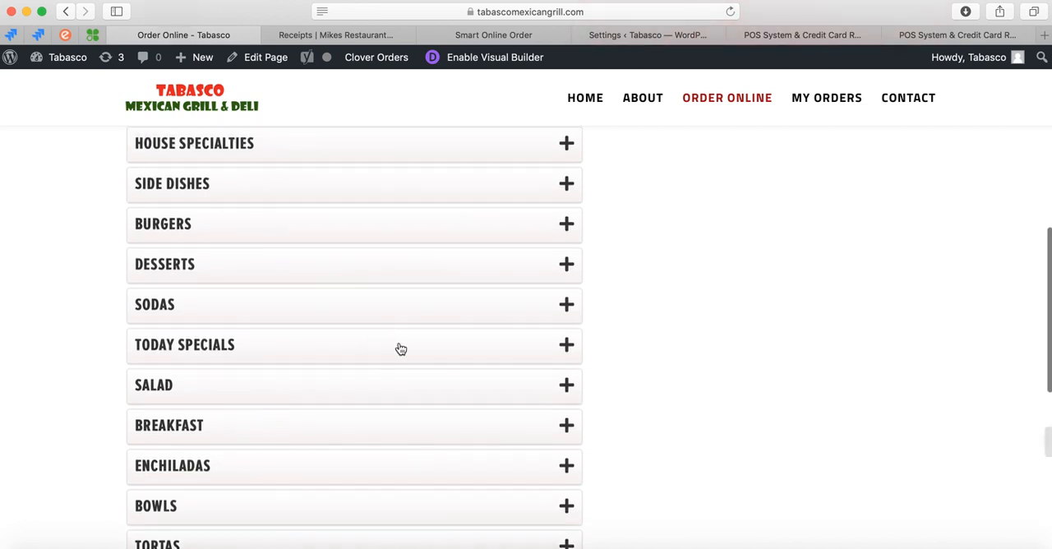
# Add one Arroz Con Leche from the Sodas category to the cart.
pyautogui.click(417, 308)
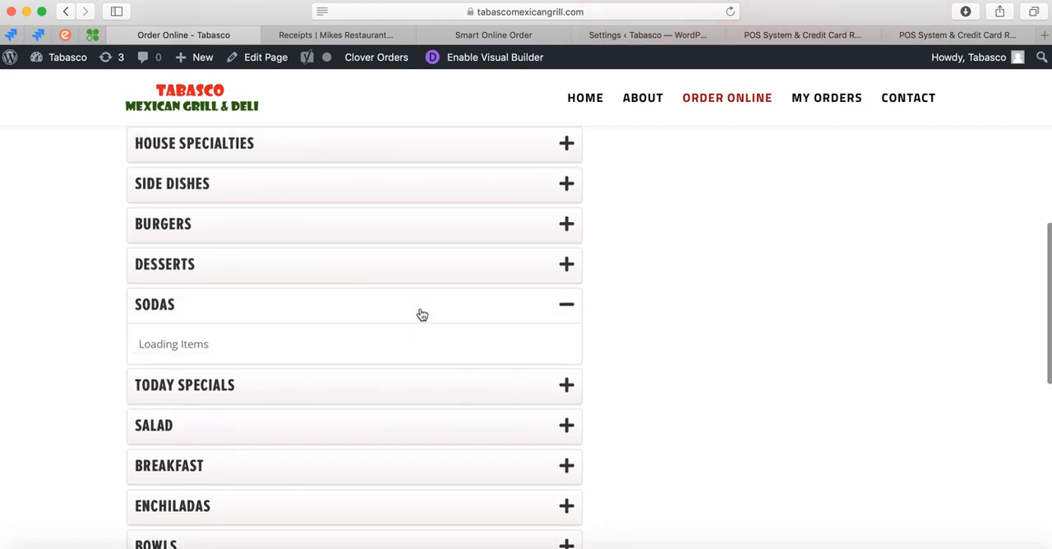
pyautogui.click(390, 359)
pyautogui.click(437, 399)
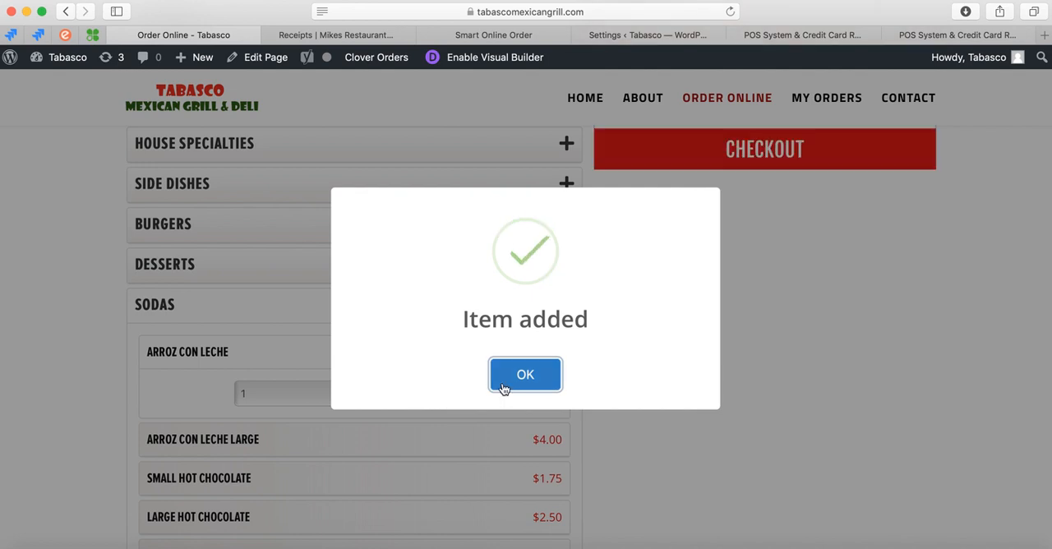
pyautogui.click(504, 384)
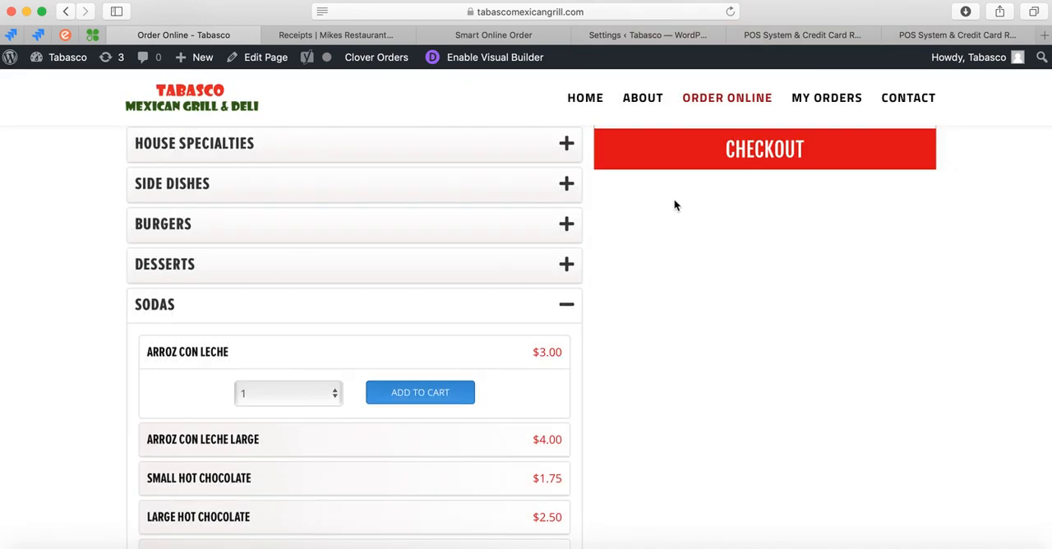
# Proceed to checkout with the cart and log in as a guest.
pyautogui.scroll(2, 675, 202)
pyautogui.click(716, 300)
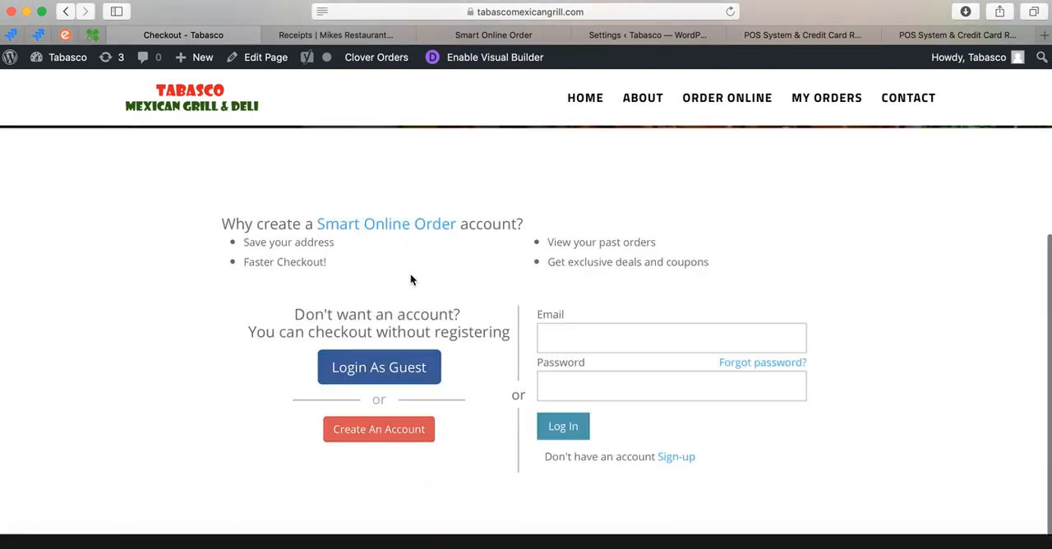
pyautogui.click(379, 372)
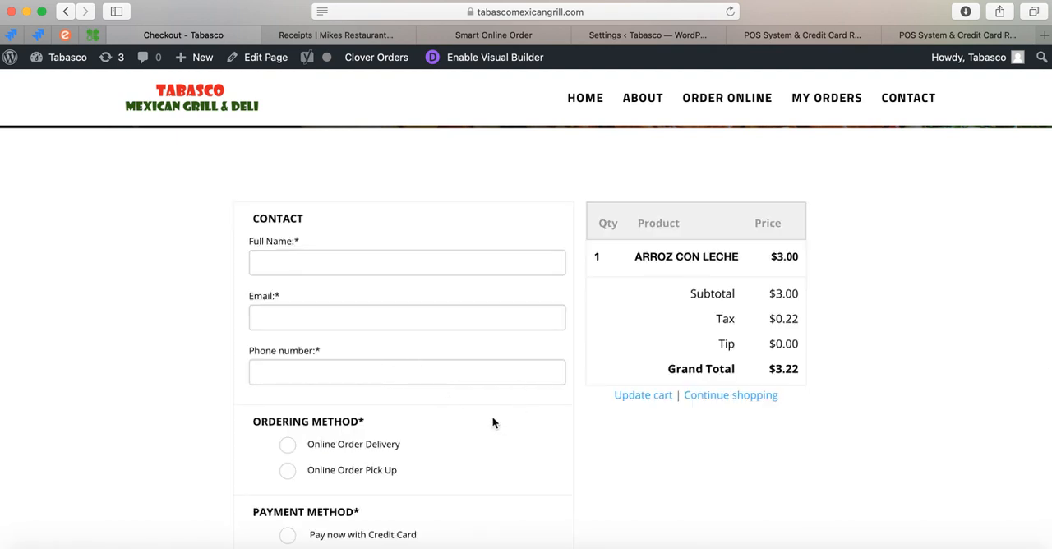
# Examine the checkout form's contact, ordering method, payment, tip, special instructions and coupon code sections.
pyautogui.scroll(-1, 532, 338)
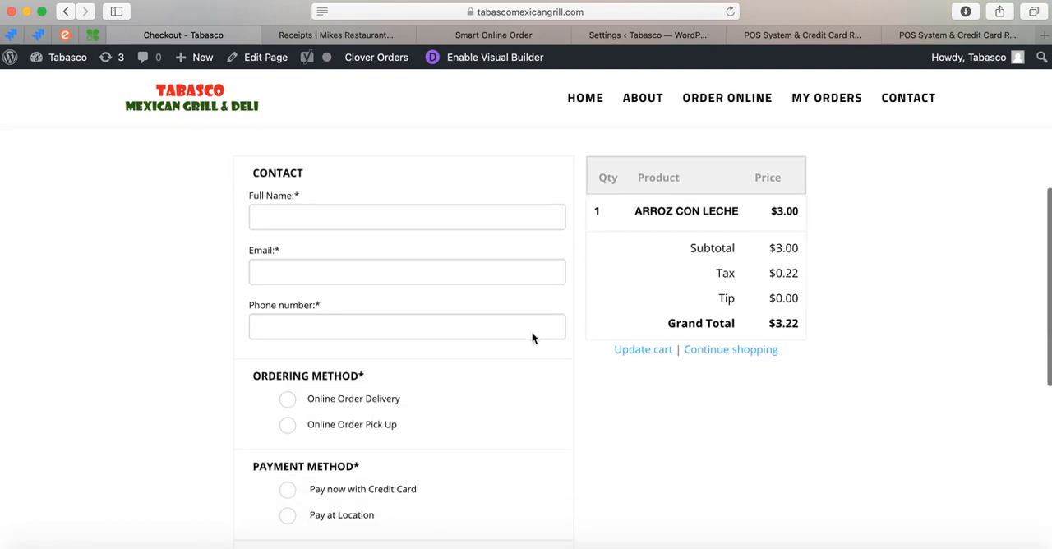
pyautogui.scroll(-2, 492, 272)
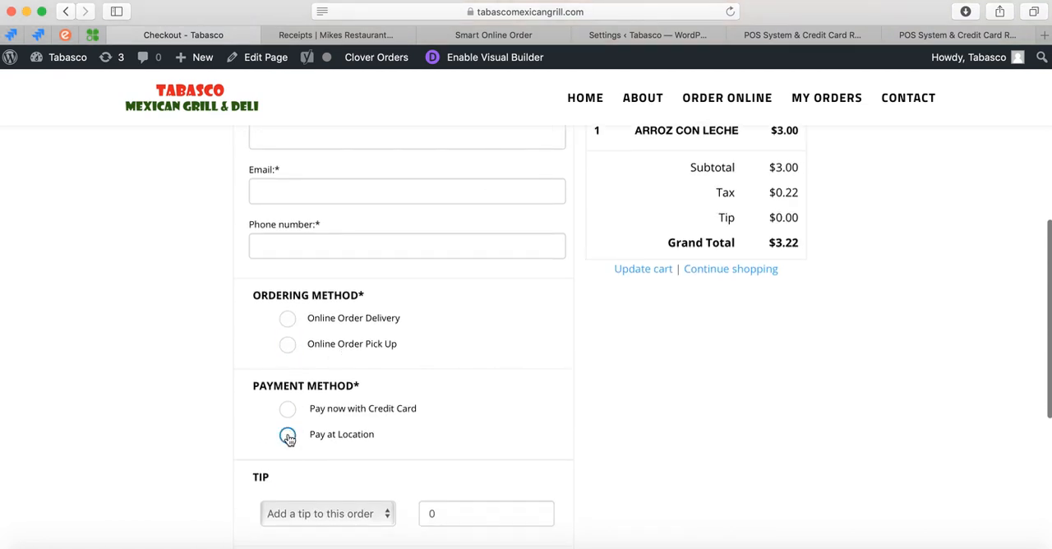
pyautogui.scroll(-4, 315, 497)
pyautogui.click(320, 465)
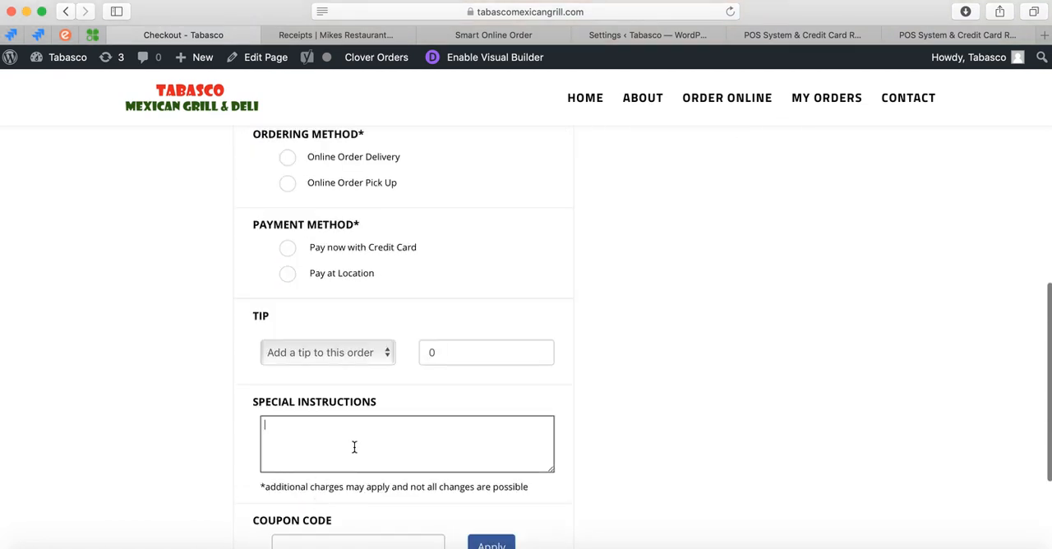
pyautogui.scroll(-1, 401, 450)
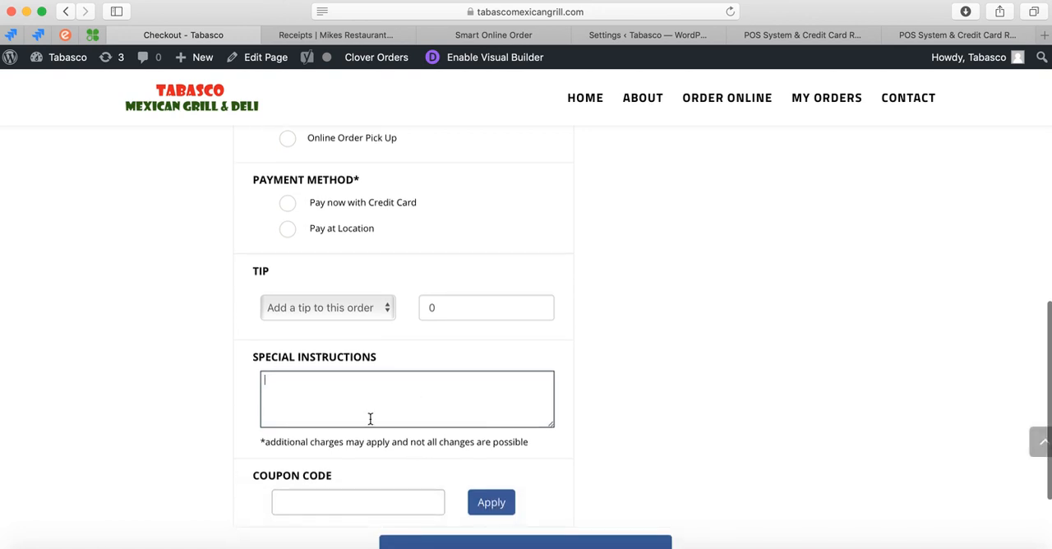
pyautogui.scroll(1, 371, 400)
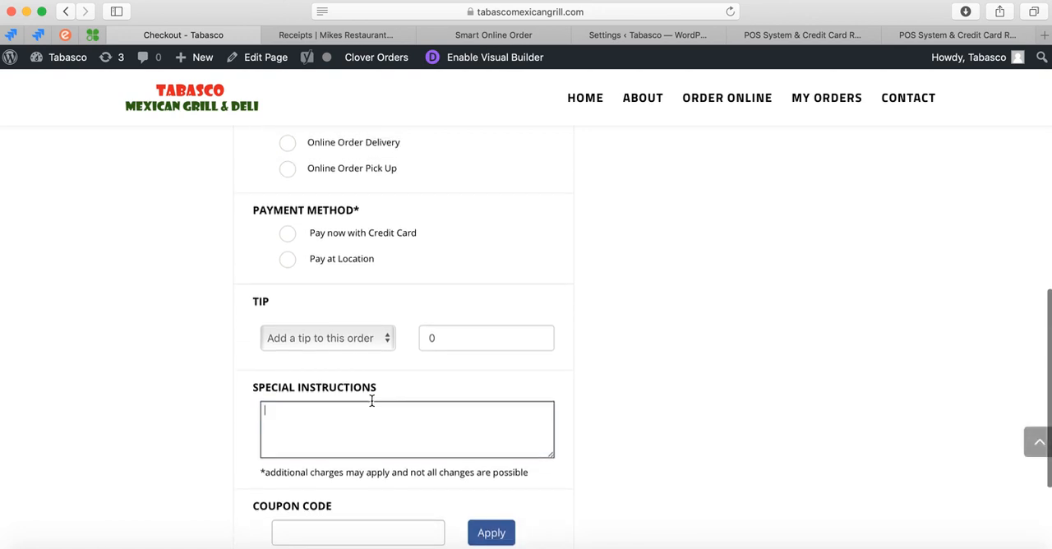
pyautogui.scroll(10, 537, 390)
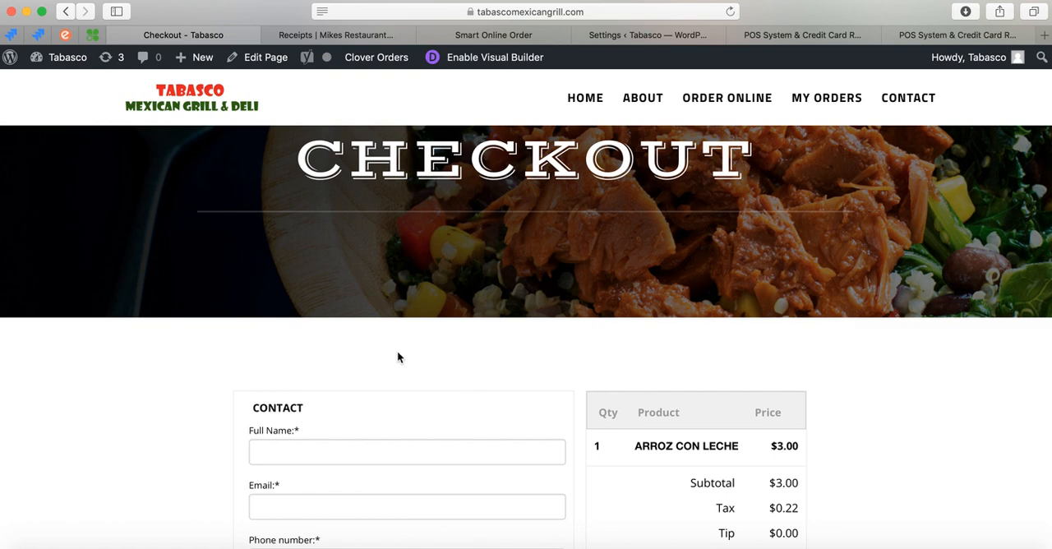
pyautogui.scroll(3, 366, 223)
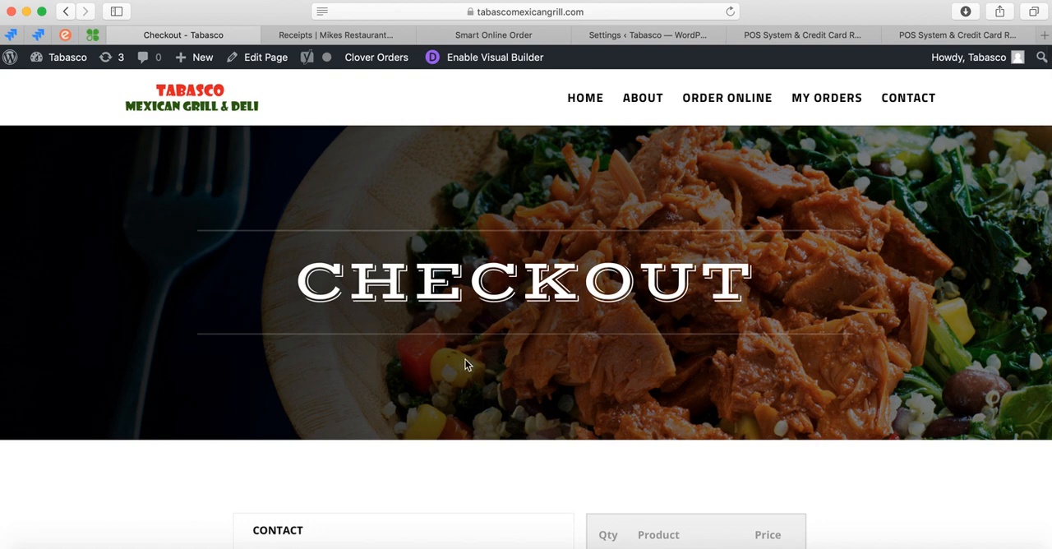
# Return to the plugin settings, postpone the Flash Player update, and view the Feedback / Help form.
pyautogui.click(526, 35)
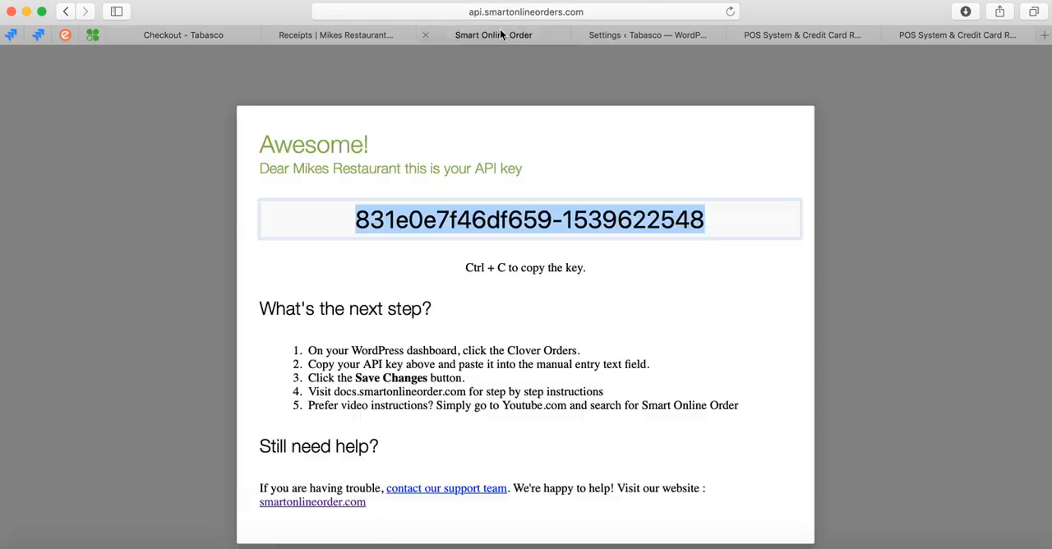
pyautogui.click(625, 36)
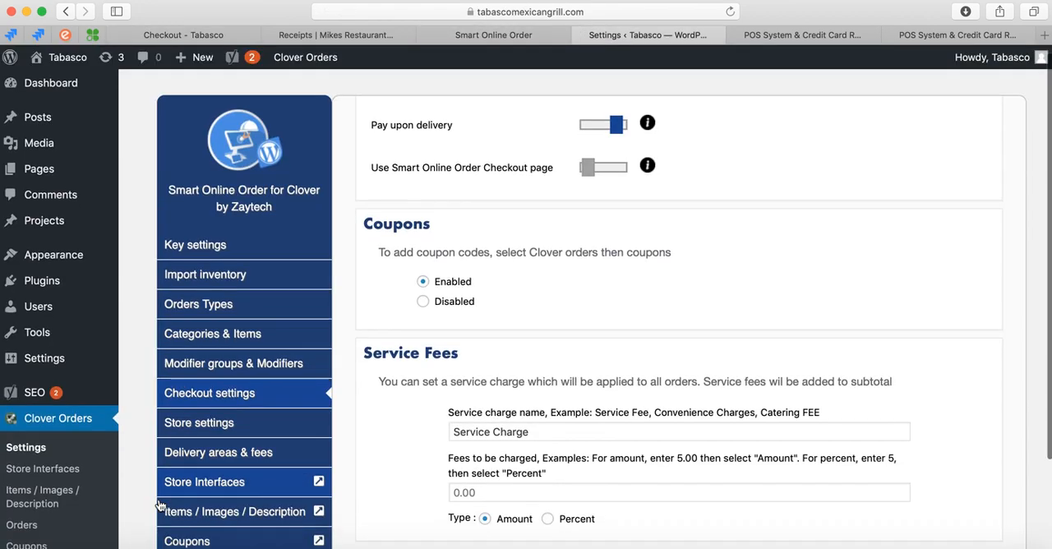
pyautogui.scroll(-3, 160, 505)
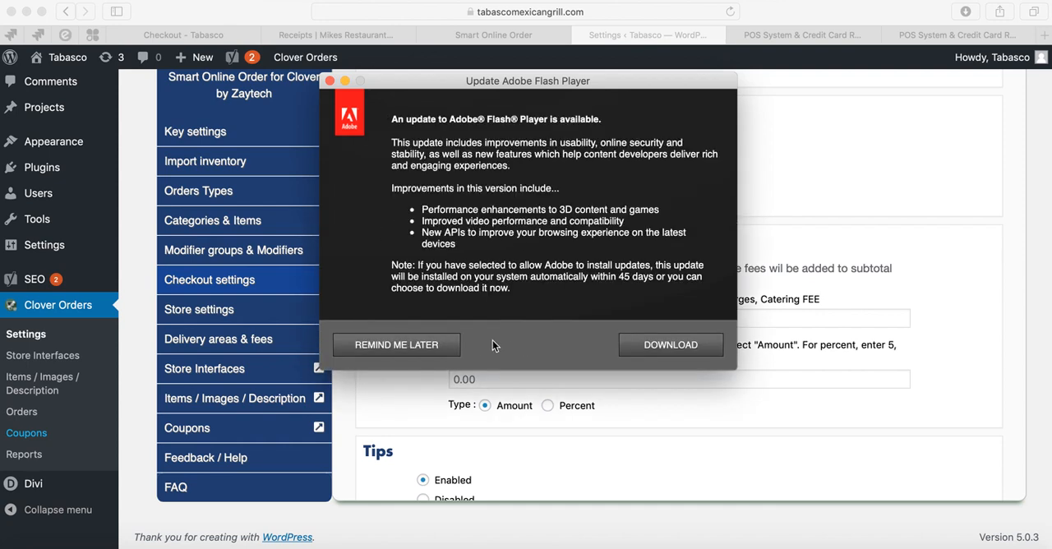
pyautogui.click(448, 346)
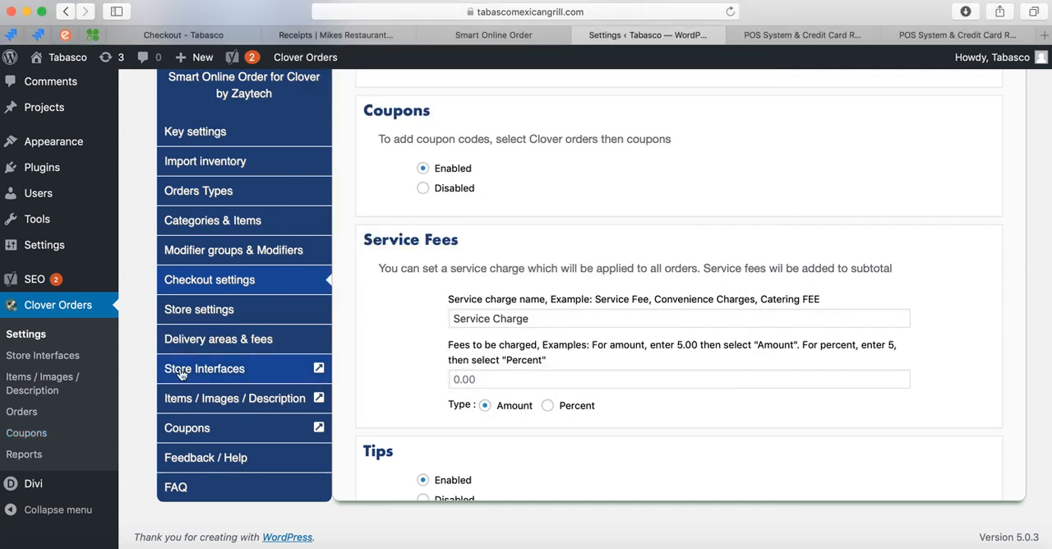
pyautogui.click(184, 459)
pyautogui.scroll(3, 432, 294)
pyautogui.scroll(-1, 431, 287)
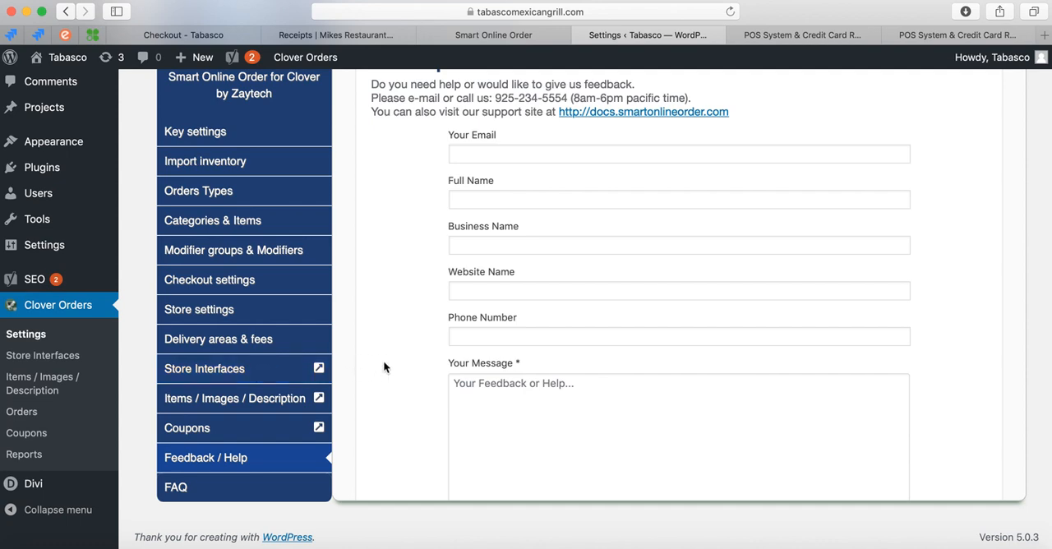
# Open the plugin's Store Interfaces page and browse for new store interfaces.
pyautogui.click(244, 372)
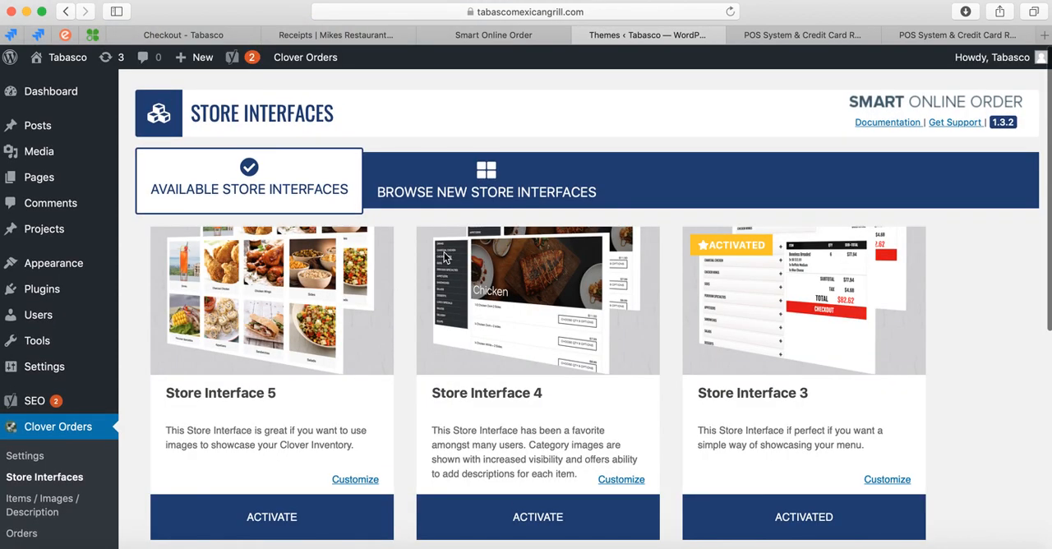
pyautogui.click(485, 184)
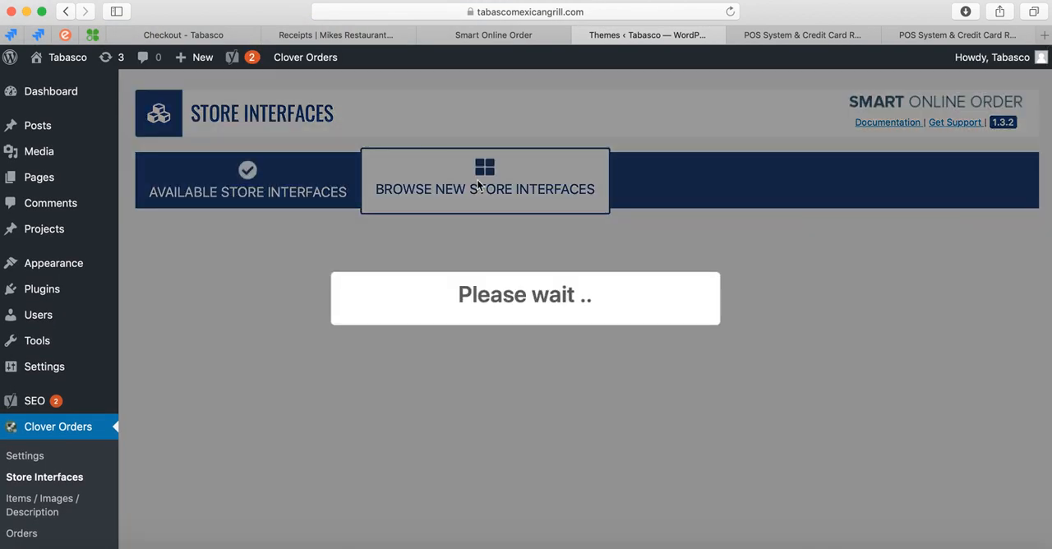
pyautogui.scroll(-1, 486, 179)
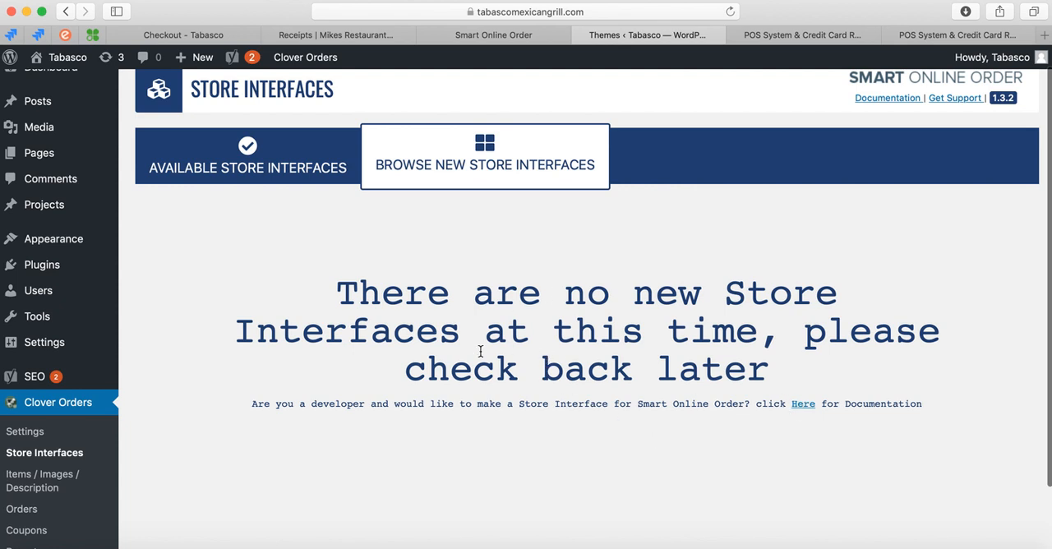
pyautogui.scroll(-2, 534, 357)
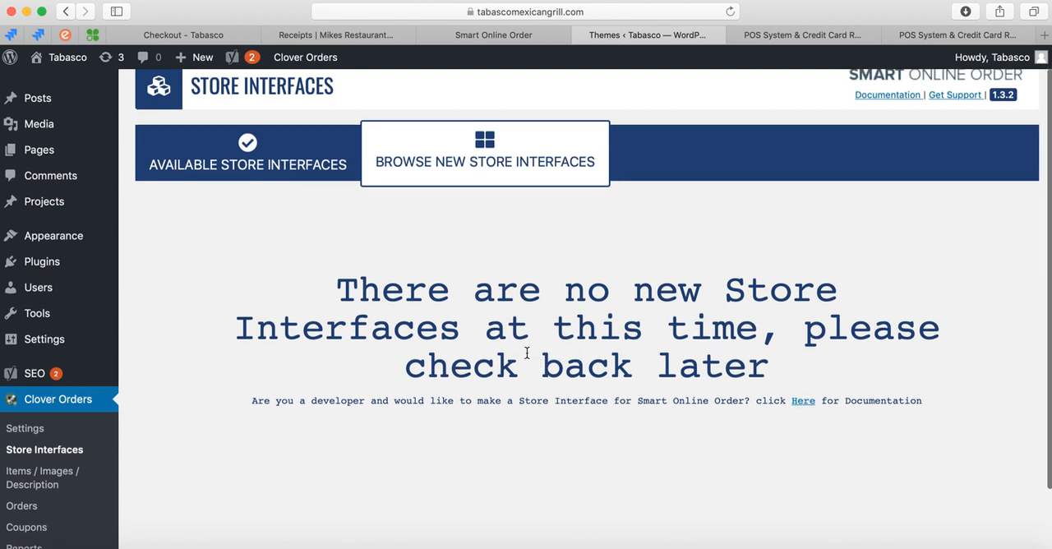
pyautogui.scroll(3, 527, 357)
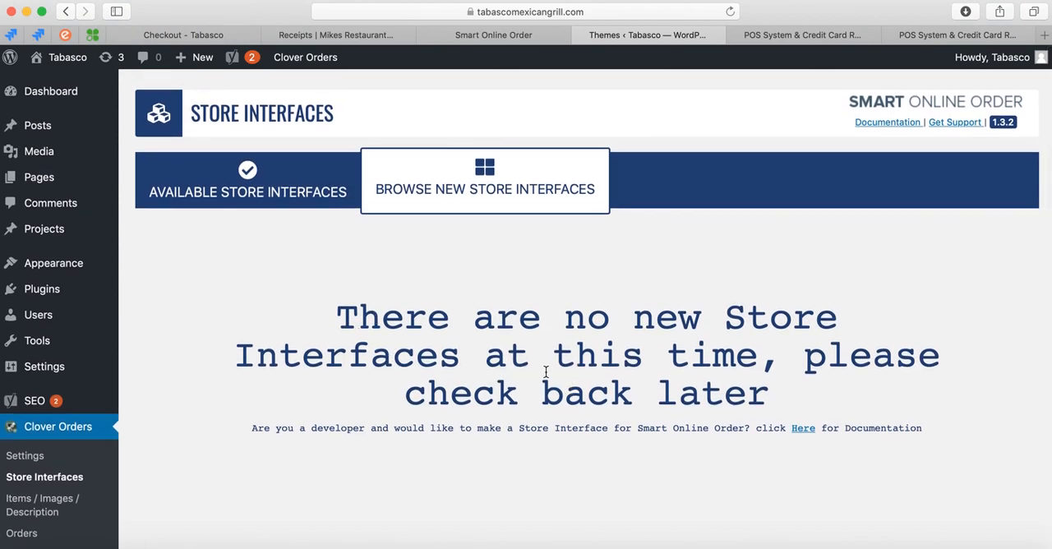
pyautogui.scroll(-3, 503, 360)
pyautogui.scroll(1, 402, 347)
pyautogui.scroll(-1, 401, 348)
pyautogui.scroll(3, 228, 358)
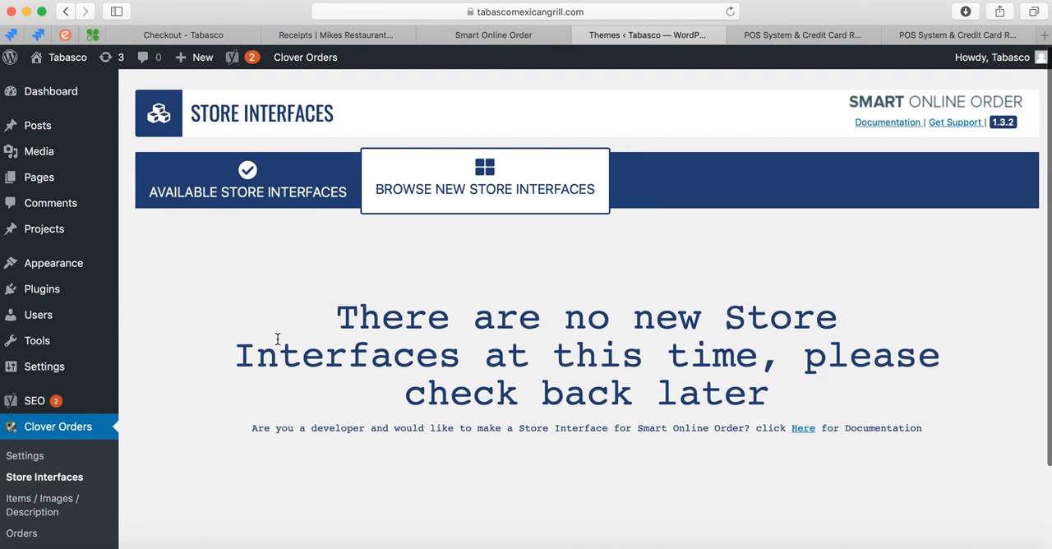